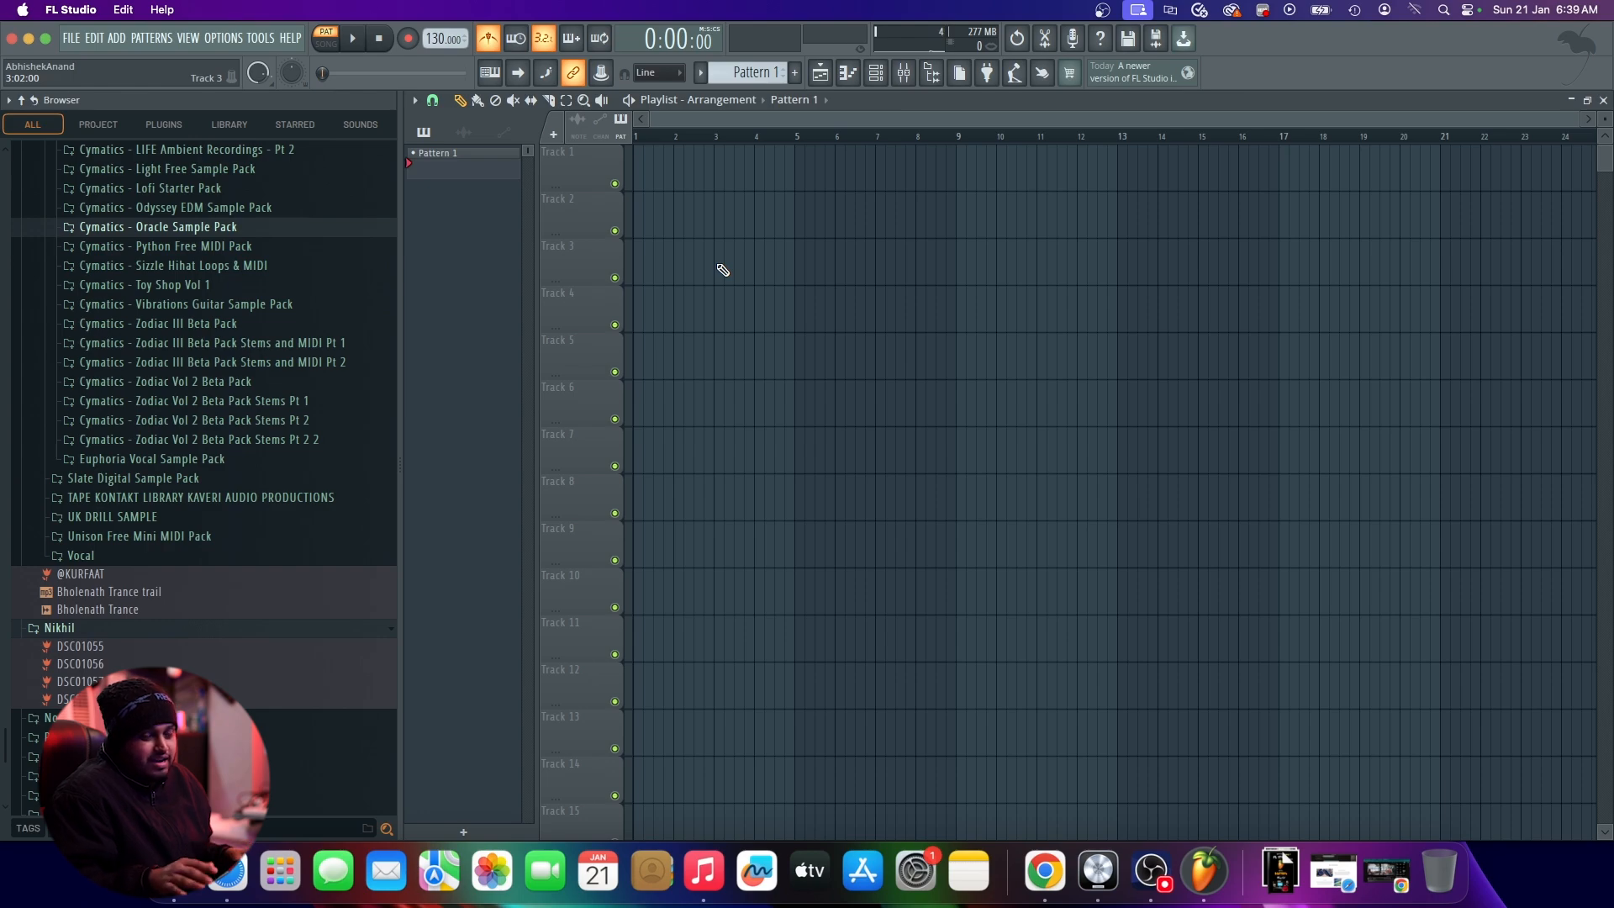
Step: Add the FLEX generator plugin to the project, finding it by searching for "fle"
scroll(653, 275, up, 4)
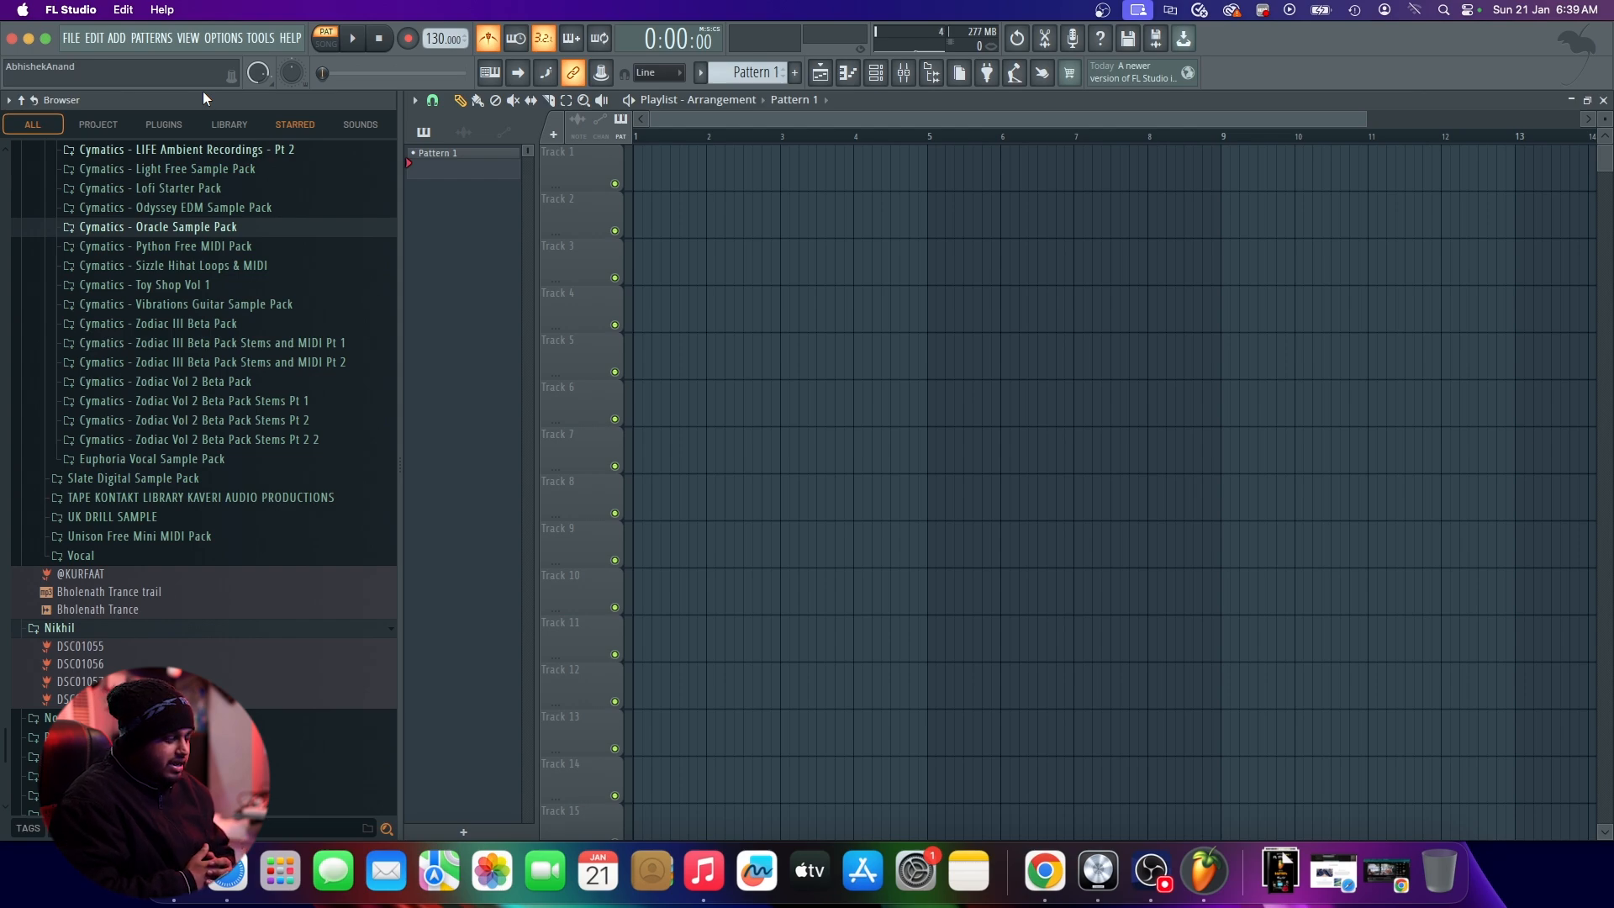
click(116, 37)
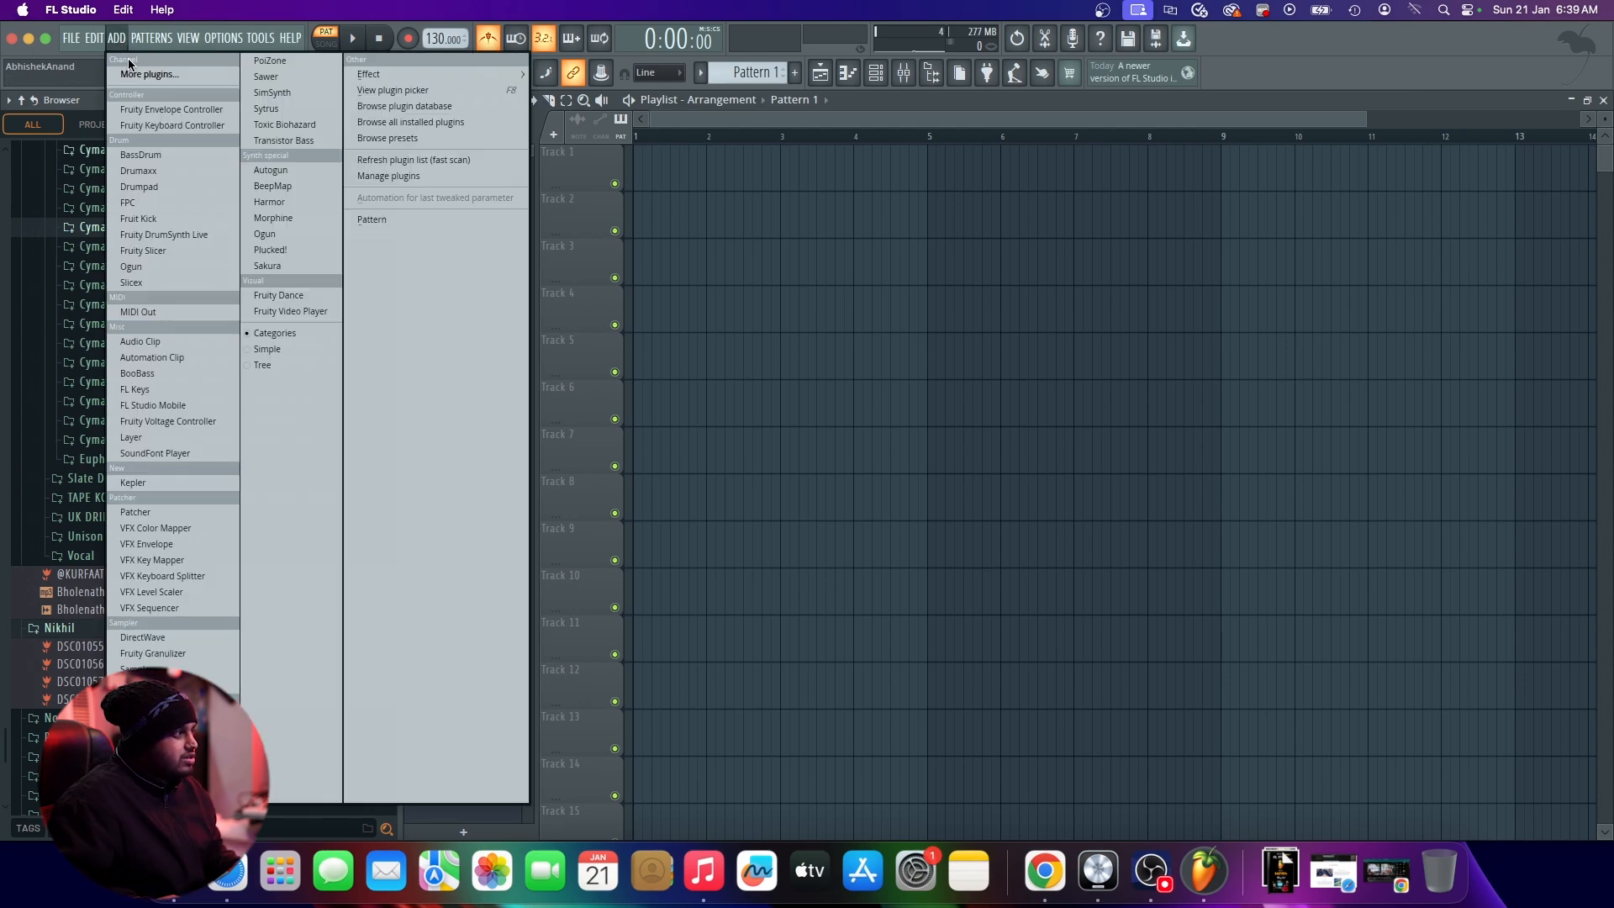
click(139, 74)
text(fle)
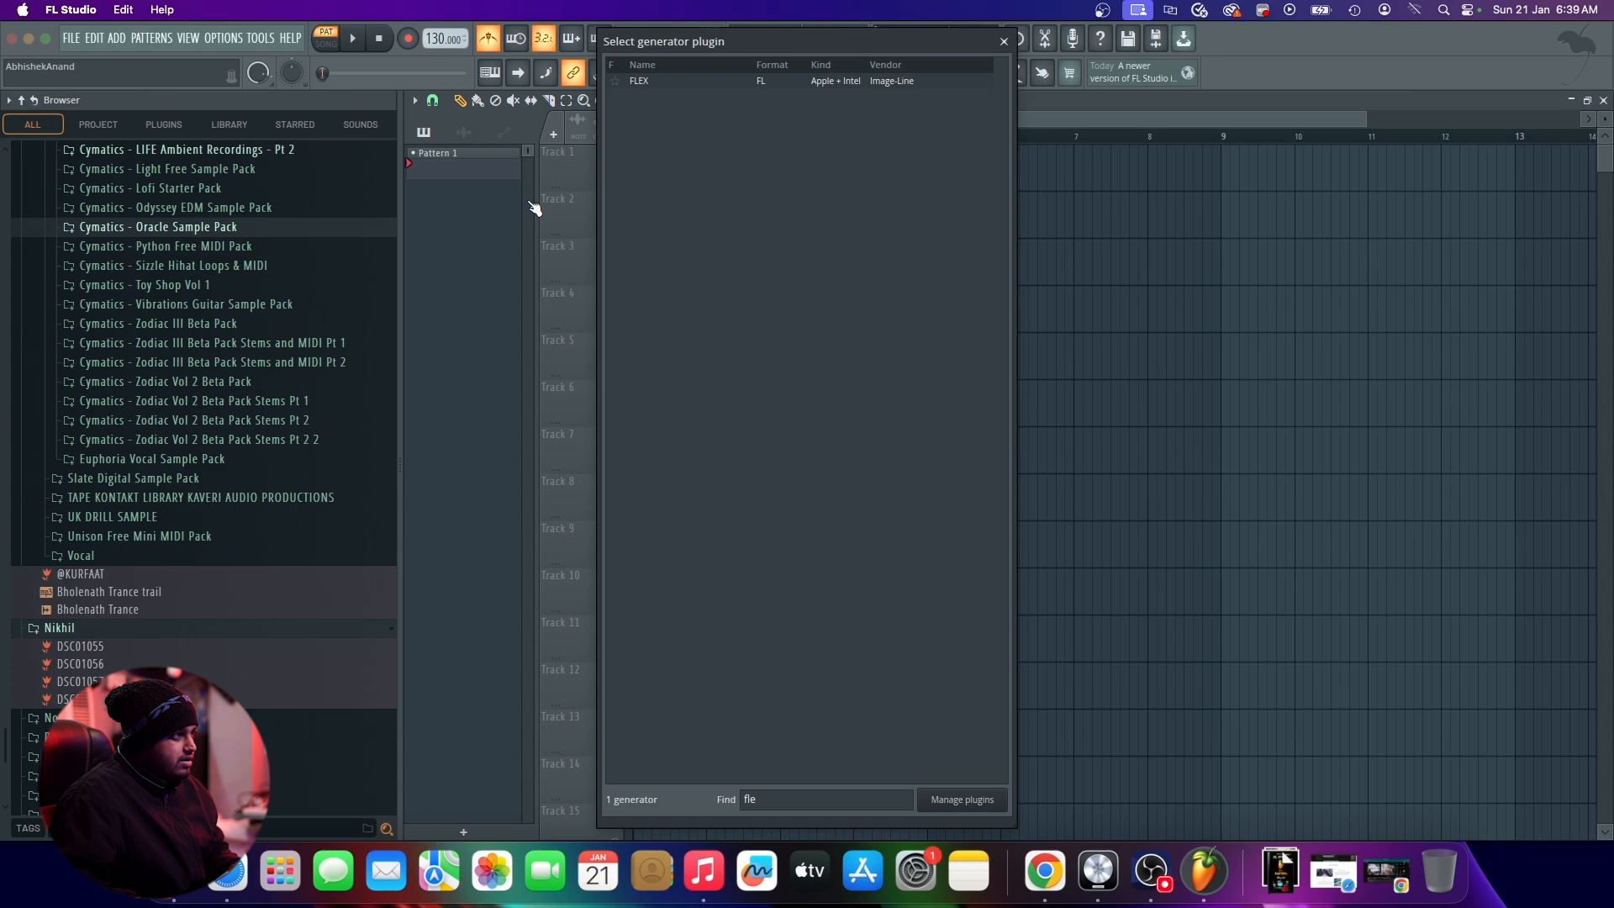
click(839, 83)
double_click(832, 81)
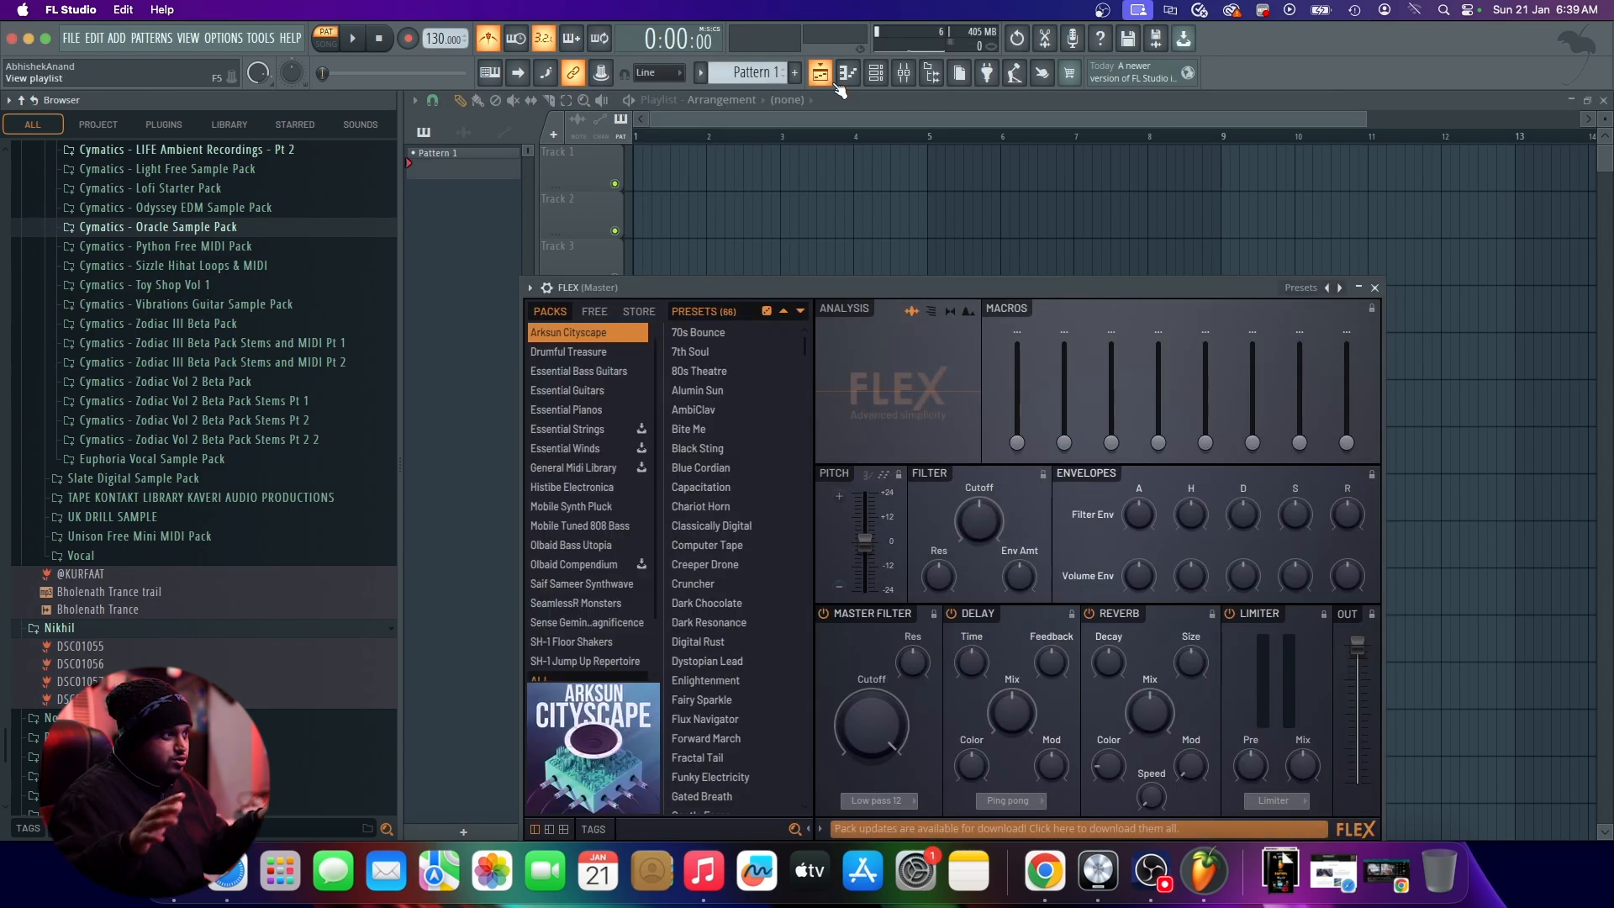
Step: Look through the Essential Guitars presets in FLEX, then close the plugin window
drag(853, 289, 834, 185)
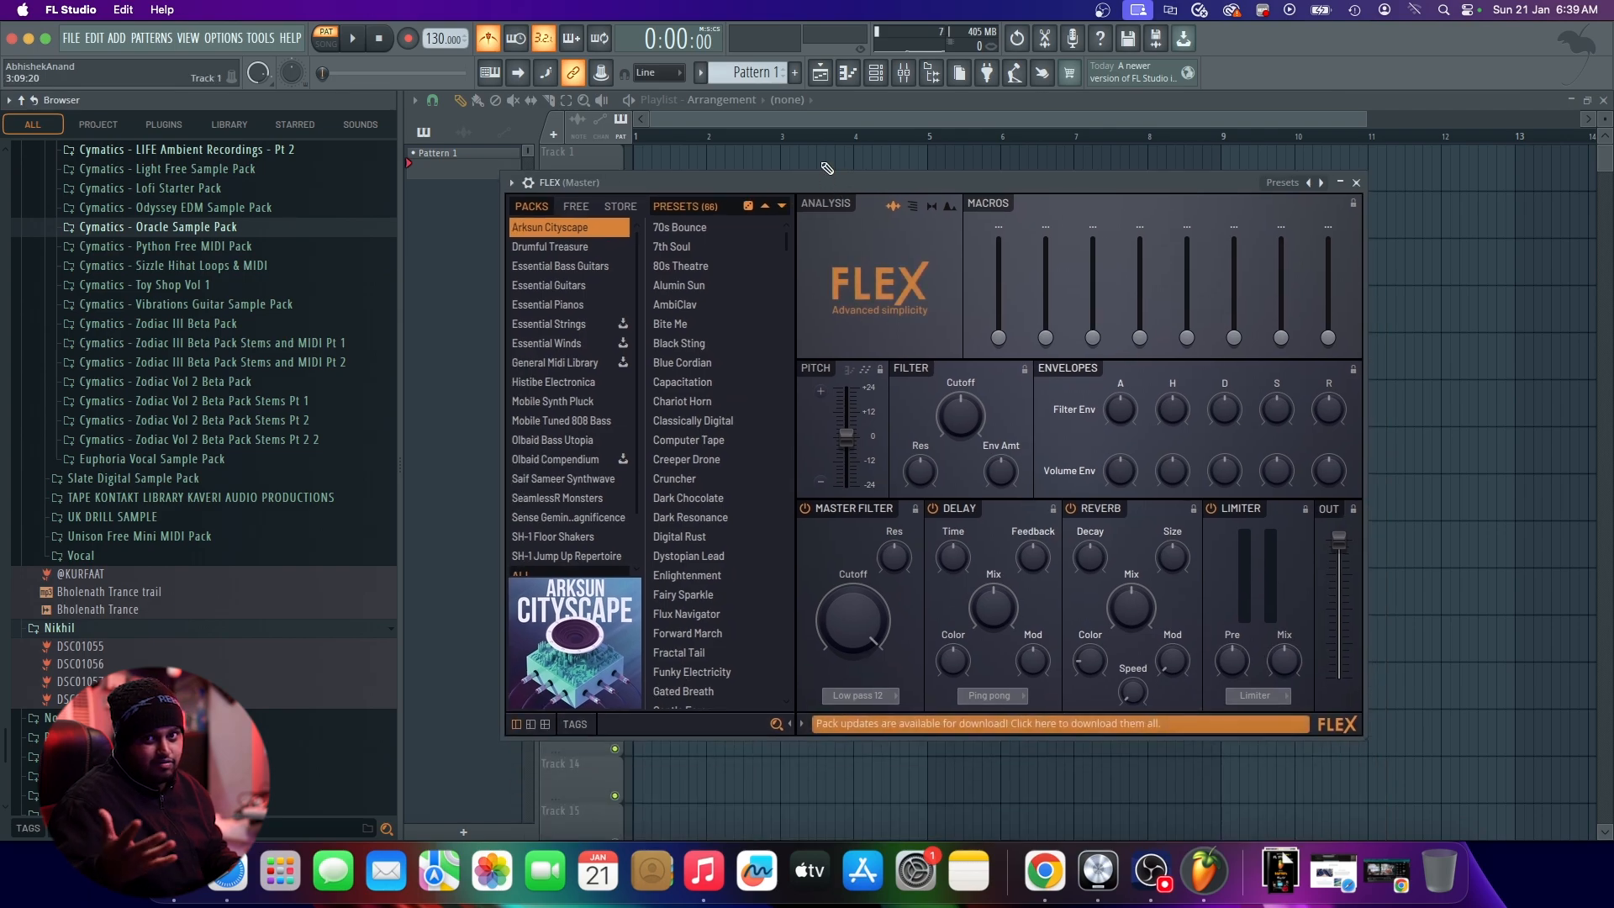
click(555, 285)
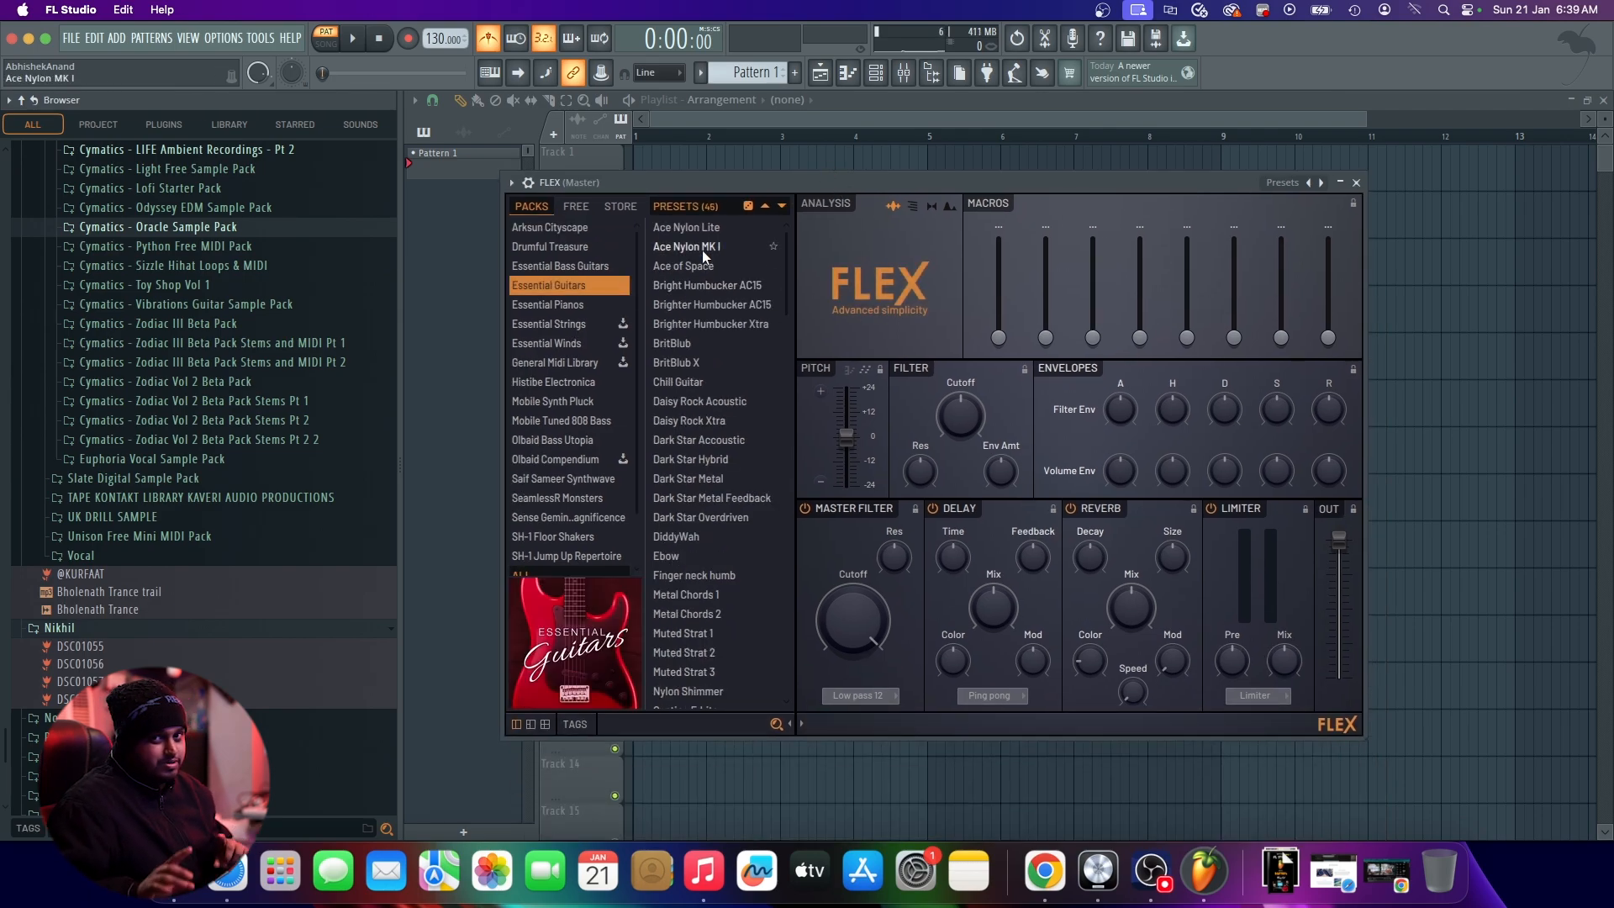
click(1357, 183)
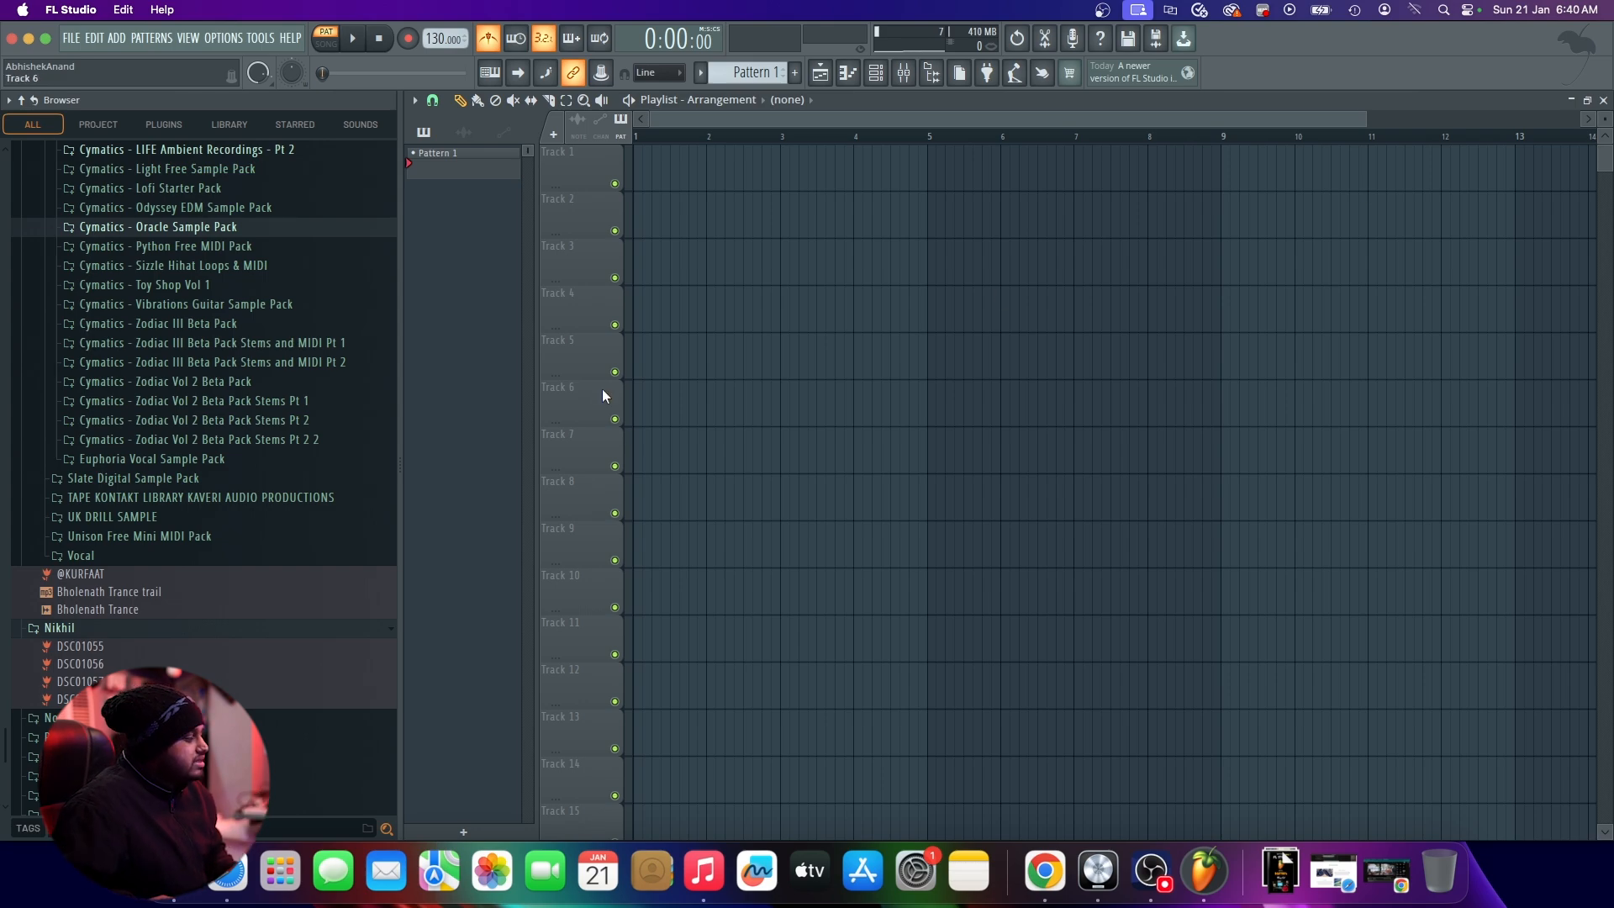
Step: Open the Kicks folder under Drum One Shots in the Cymatics - Cobra Hip Hop Sample Pack
scroll(349, 371, up, 10)
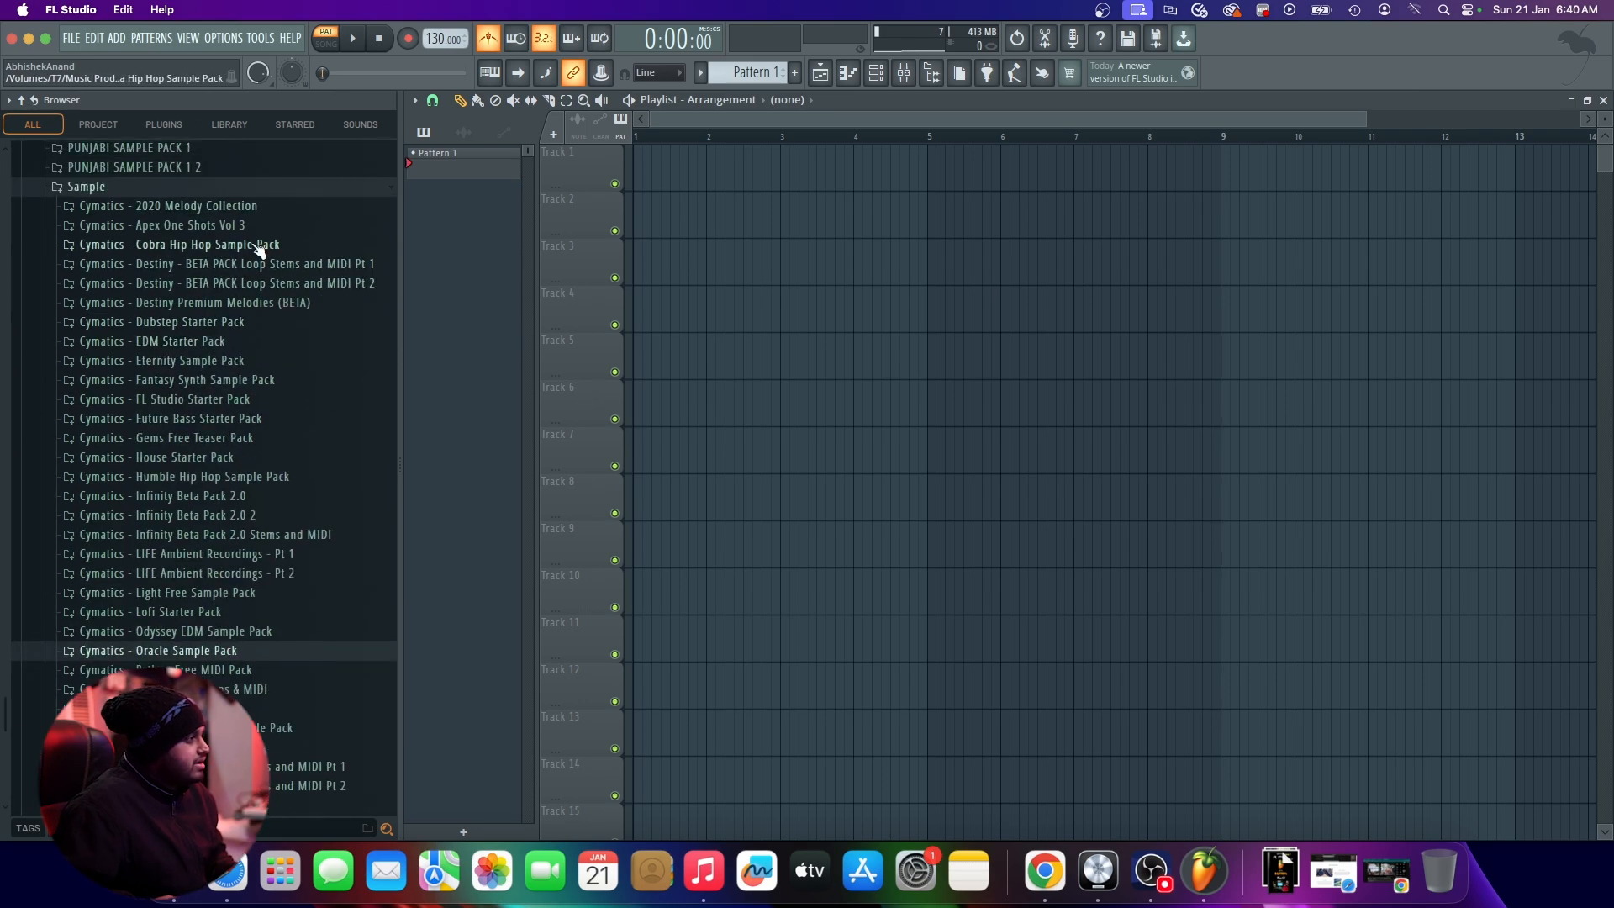
click(257, 246)
click(193, 306)
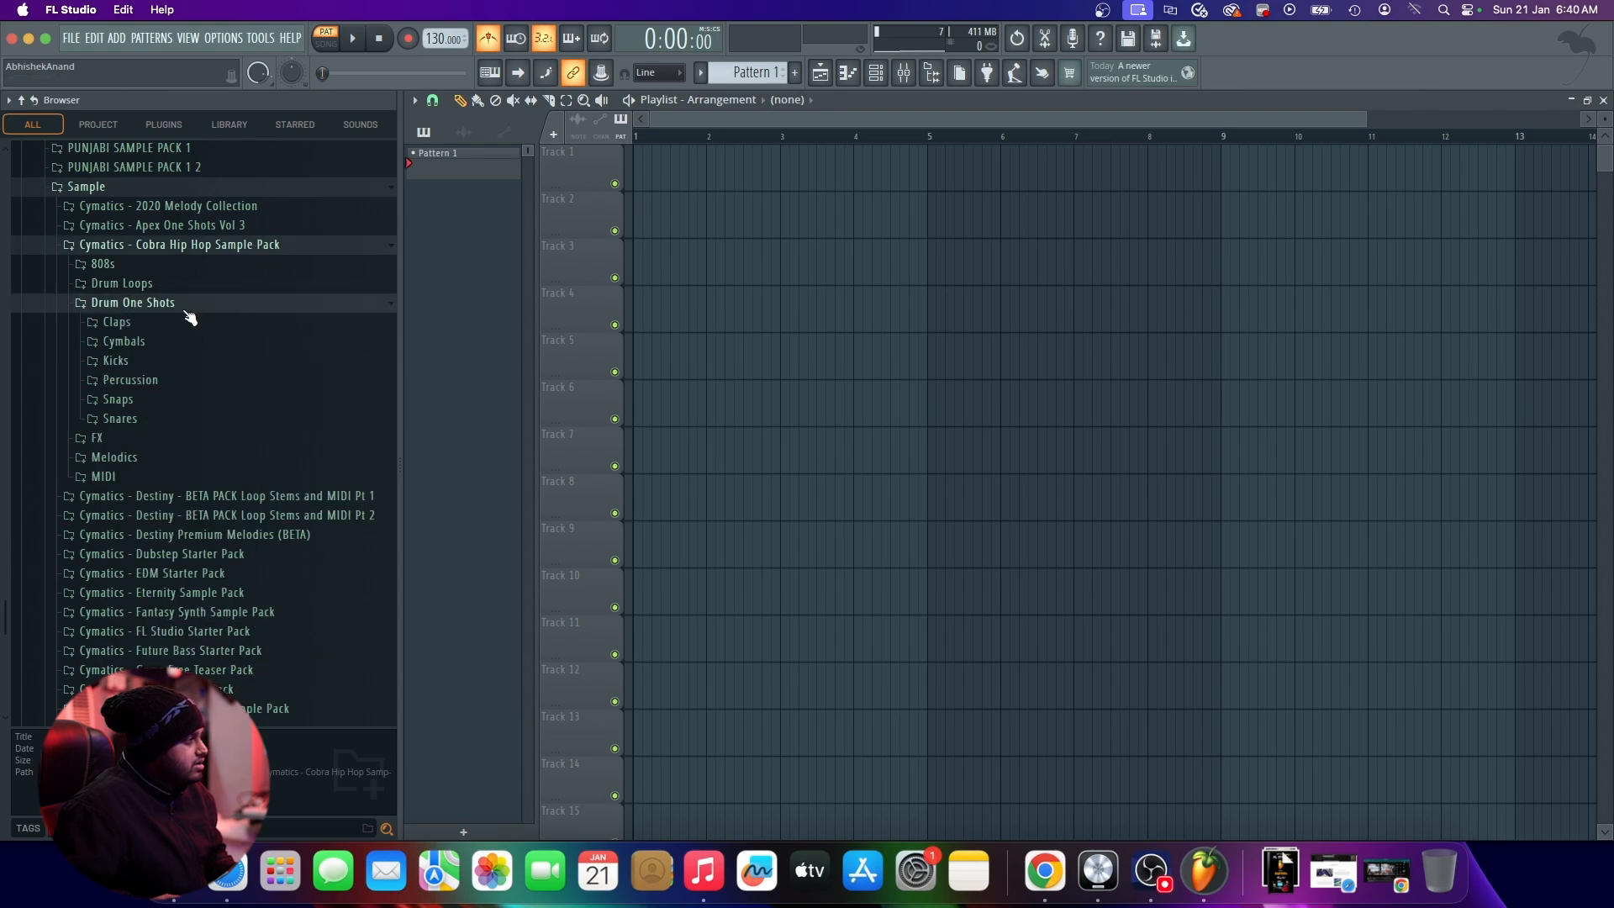
click(147, 363)
scroll(252, 336, down, 2)
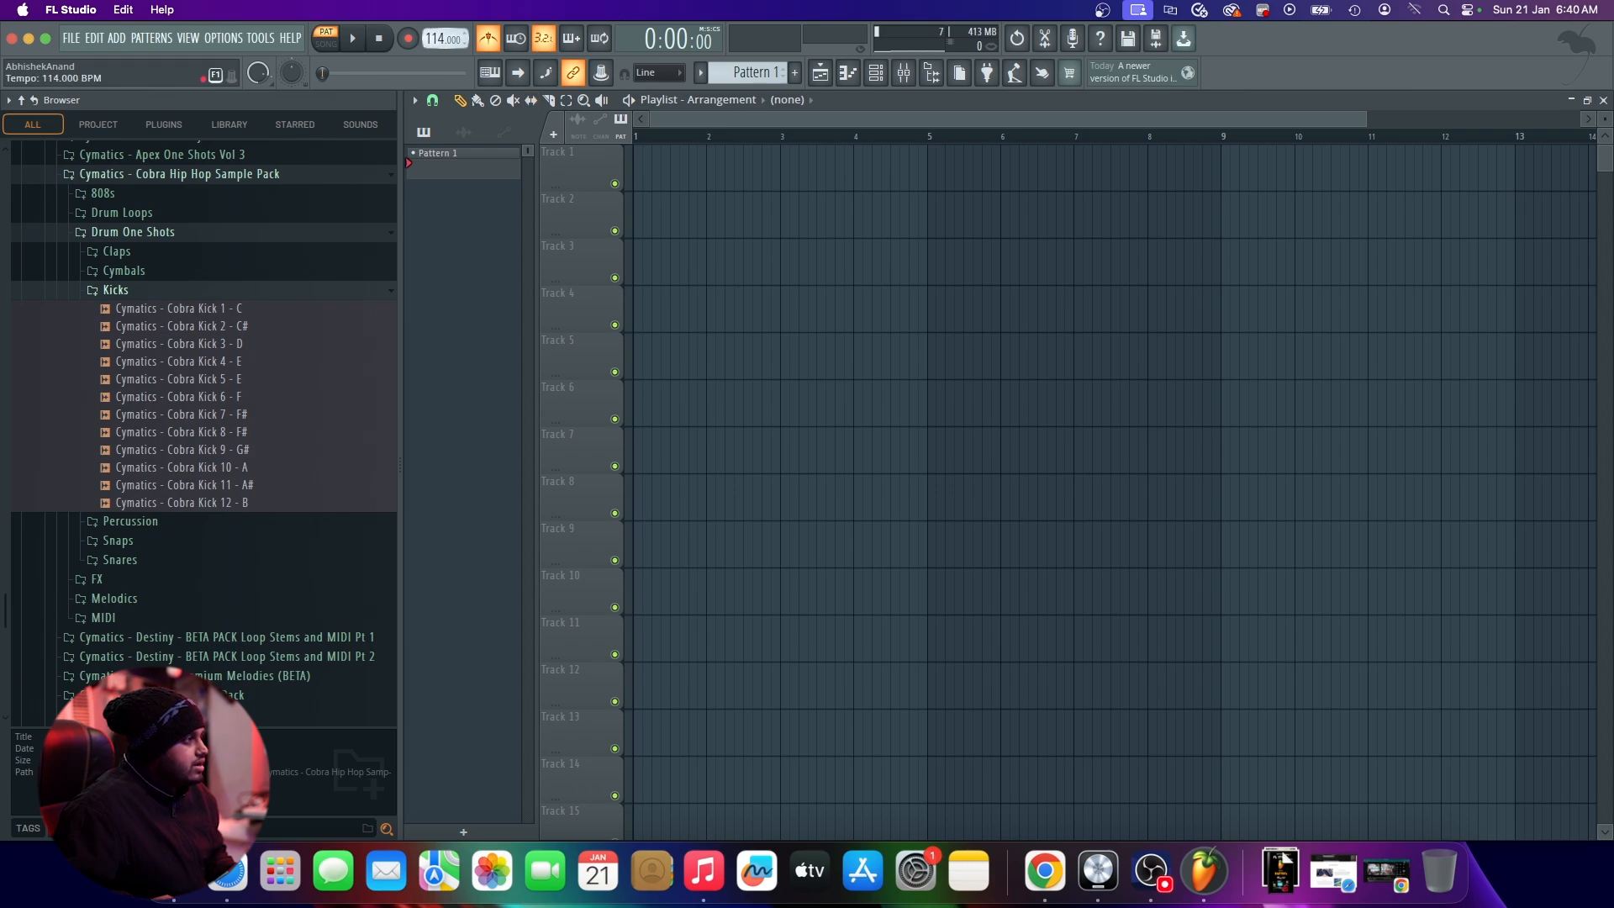
Step: Set the project tempo to 105 BPM and check it with the metronome playing
key(space)
click(231, 346)
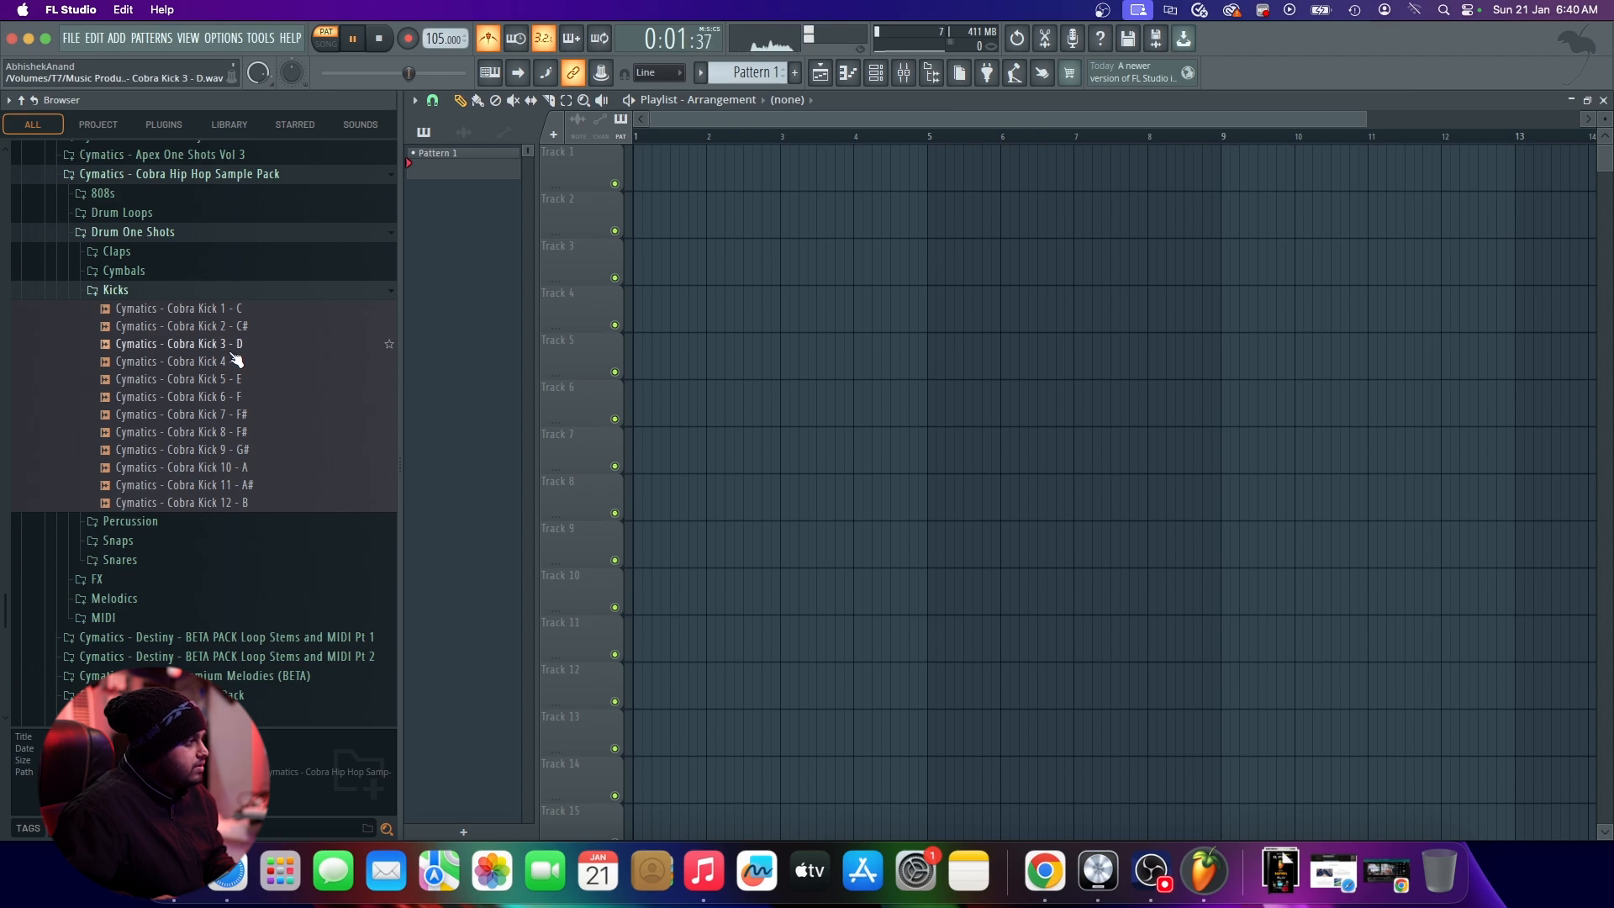
key(space)
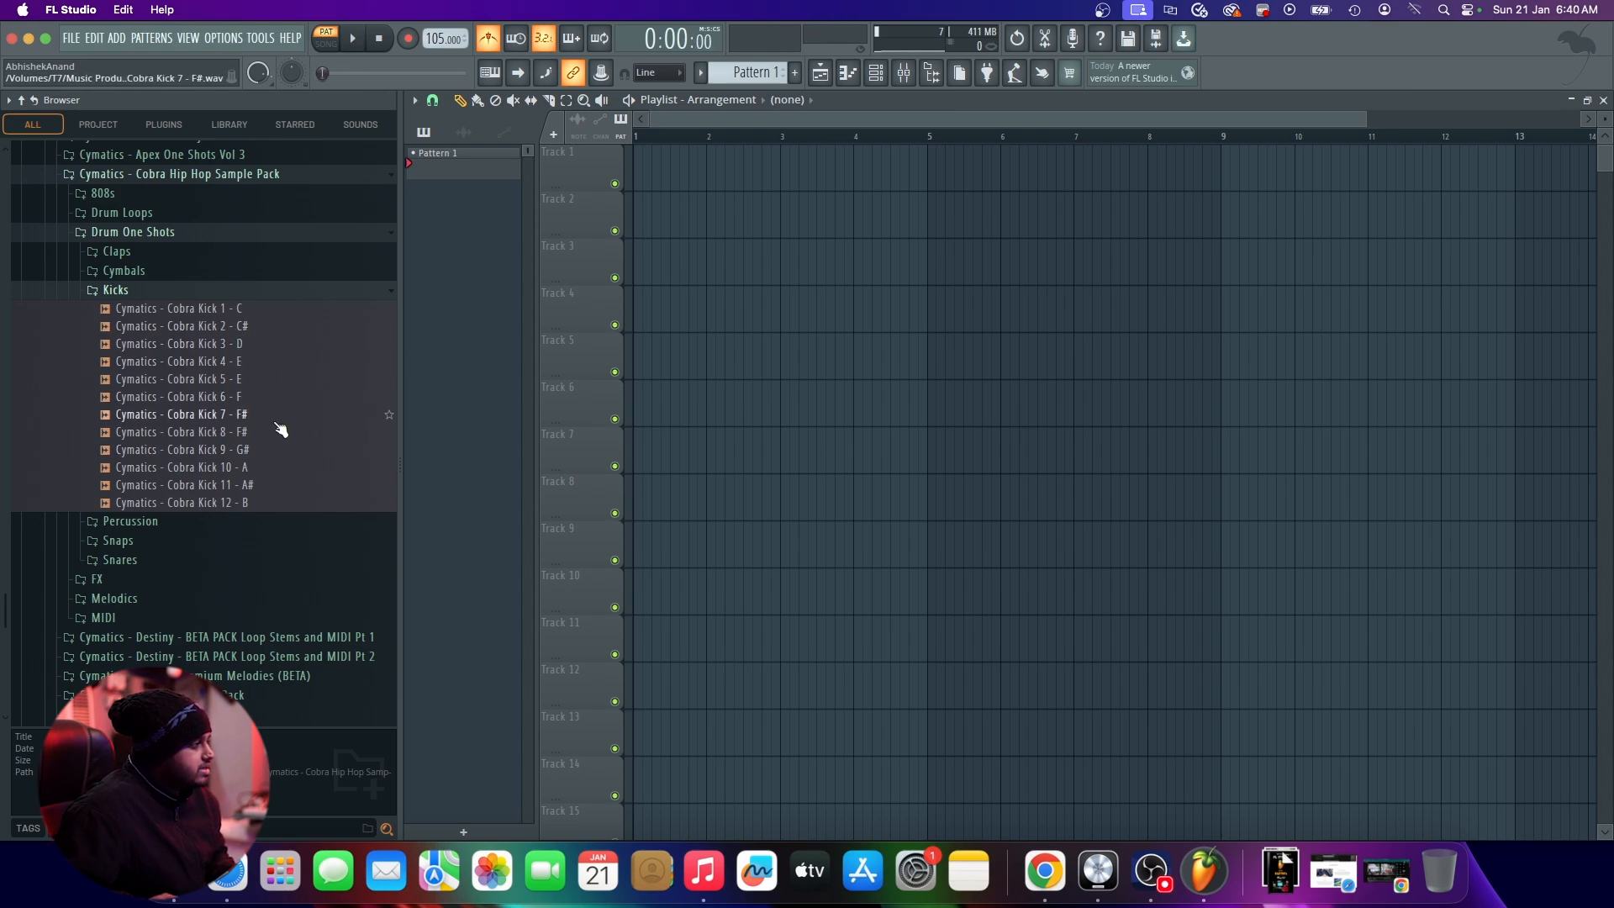
Step: Audition several Cobra kicks and place Cymatics - Cobra Kick 3 - D at the start of bar 1 on Track 2
click(261, 469)
click(249, 362)
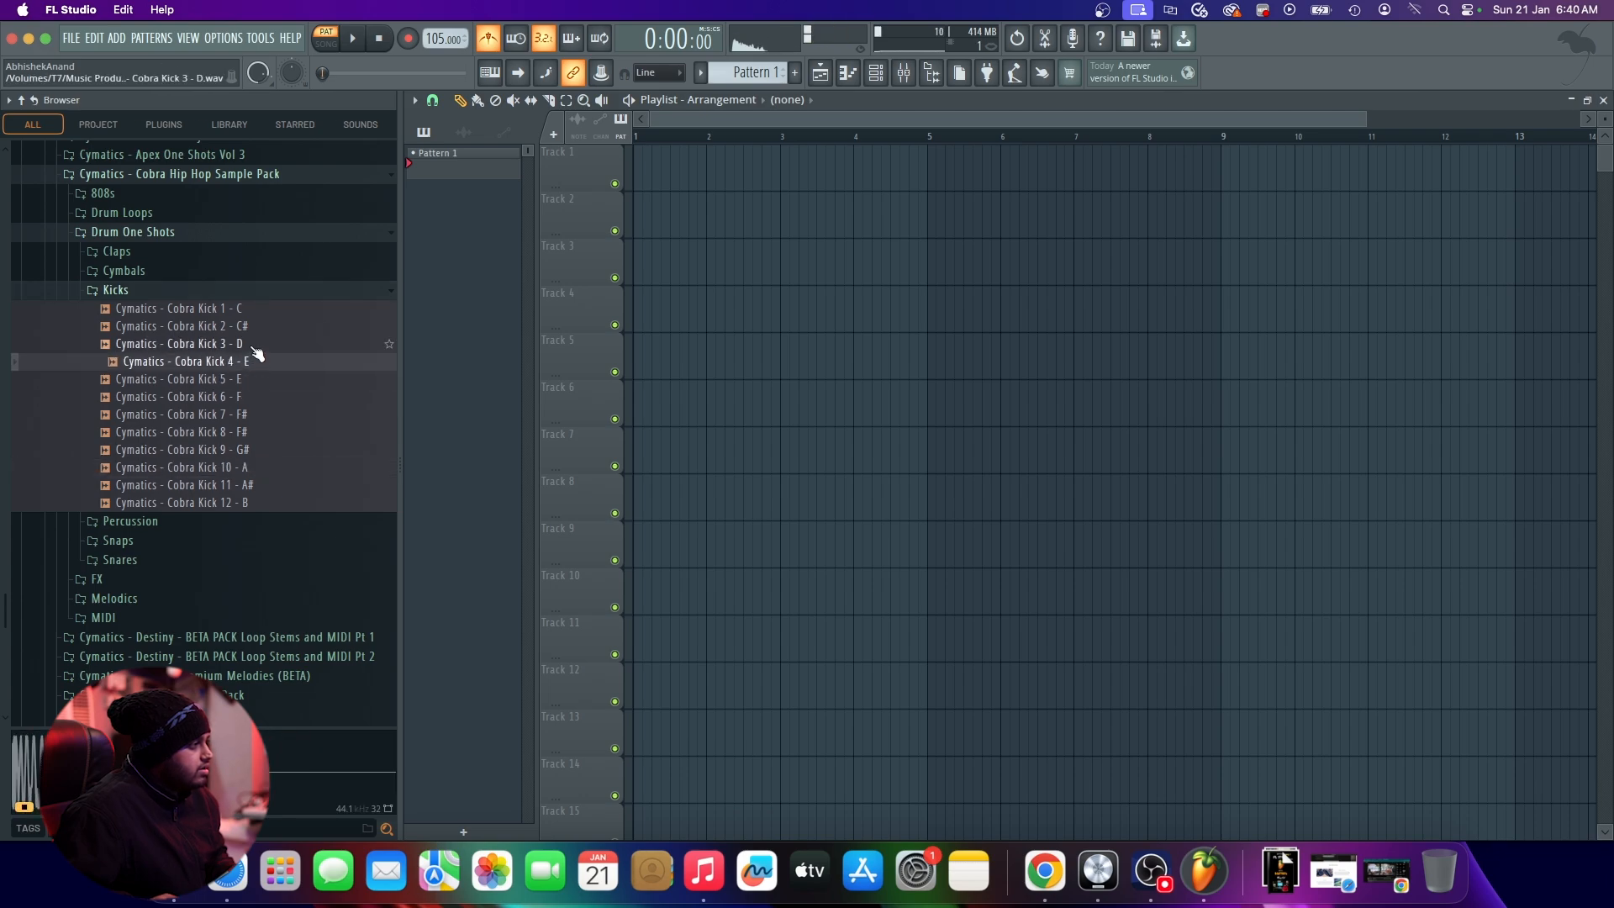
click(251, 344)
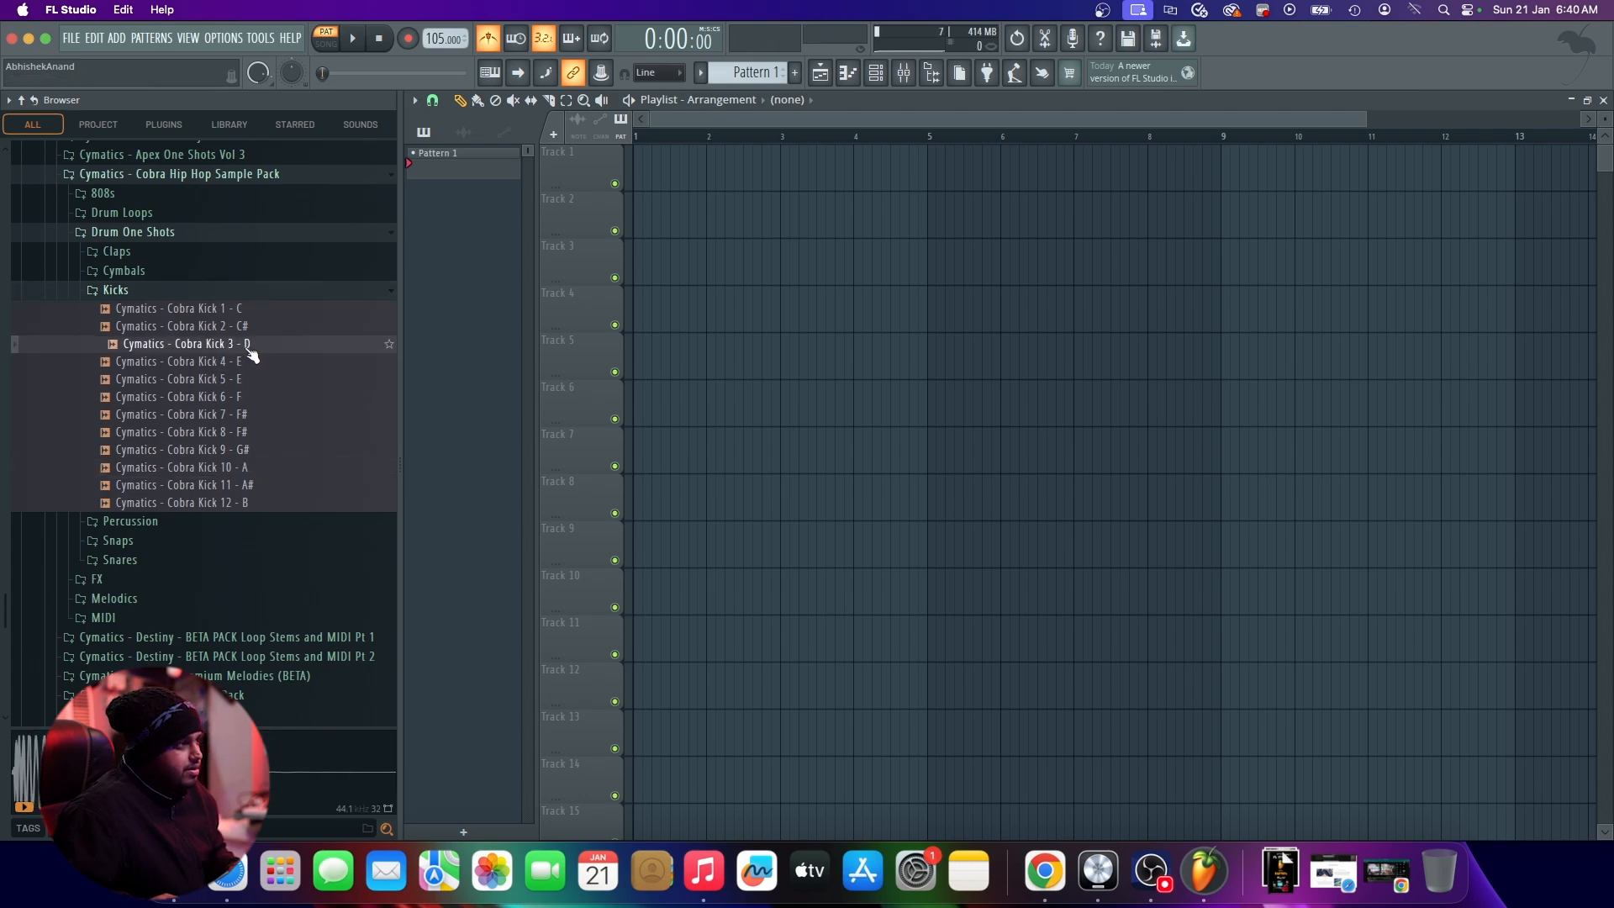
drag(252, 347, 664, 215)
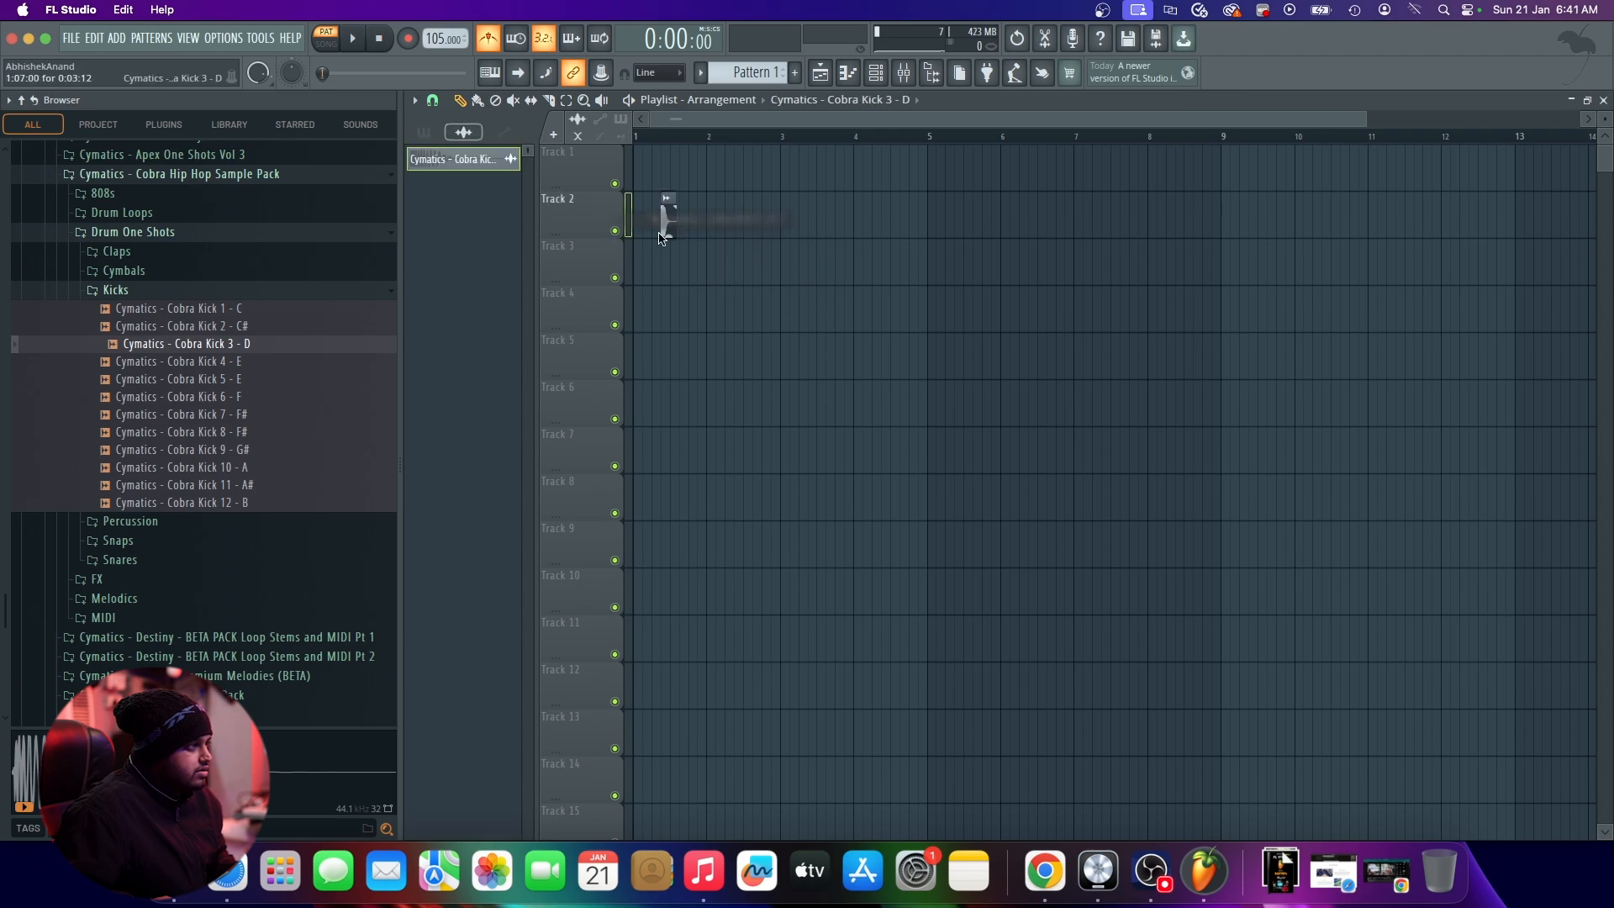
scroll(664, 214, up, 3)
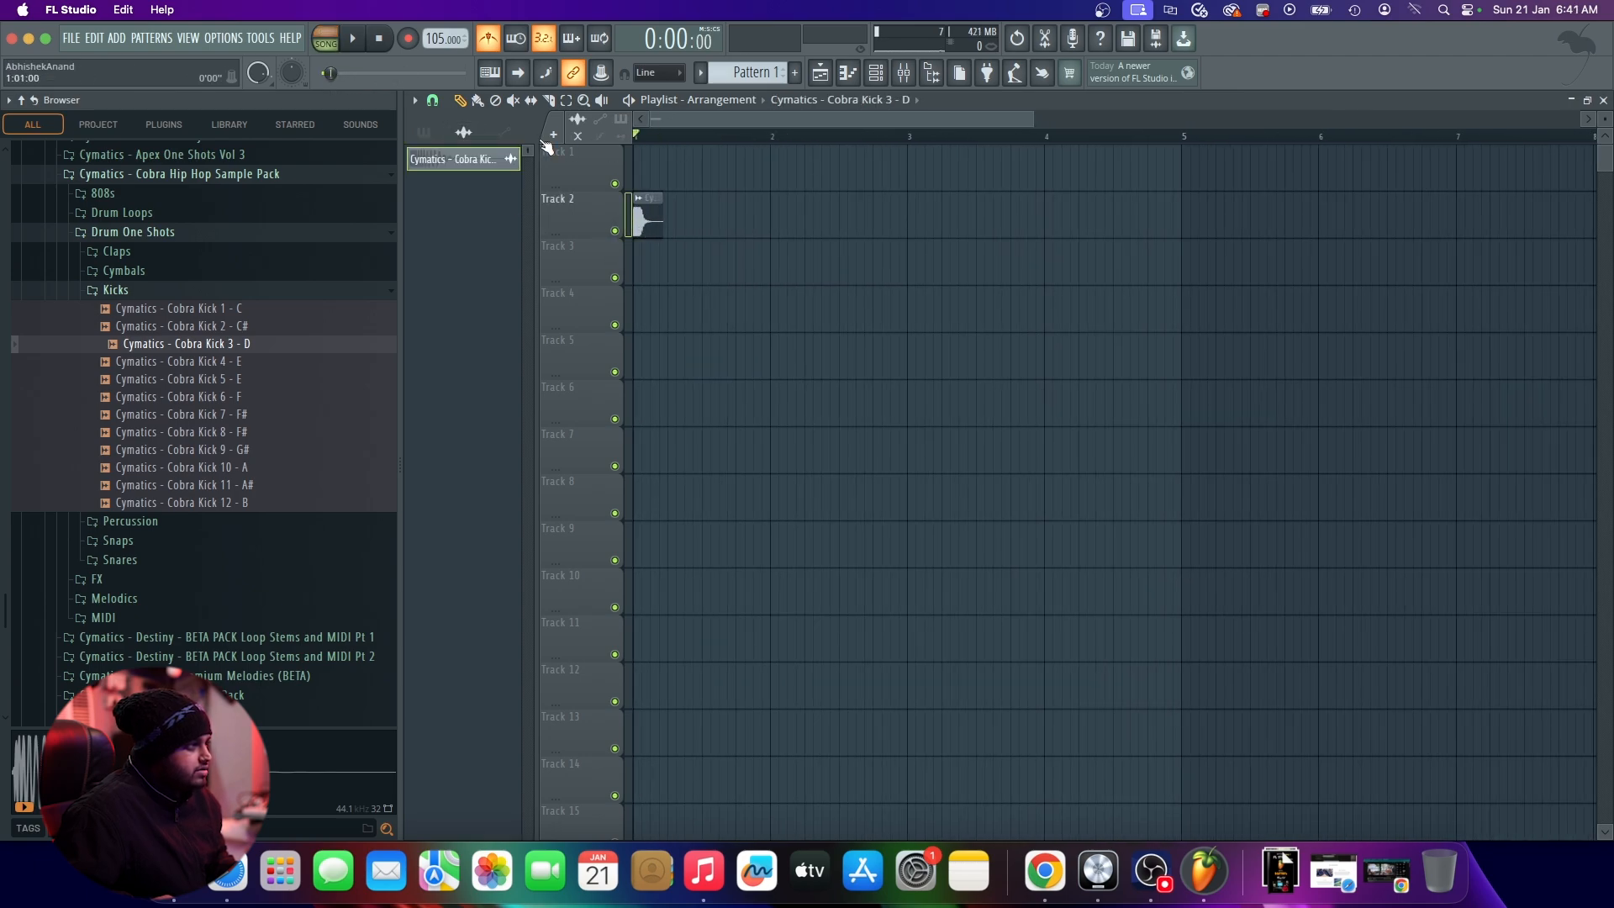
Step: Place Cymatics - Cobra Clap 3 from the Claps folder on Track 3 at beat 2 of bar 1
click(117, 251)
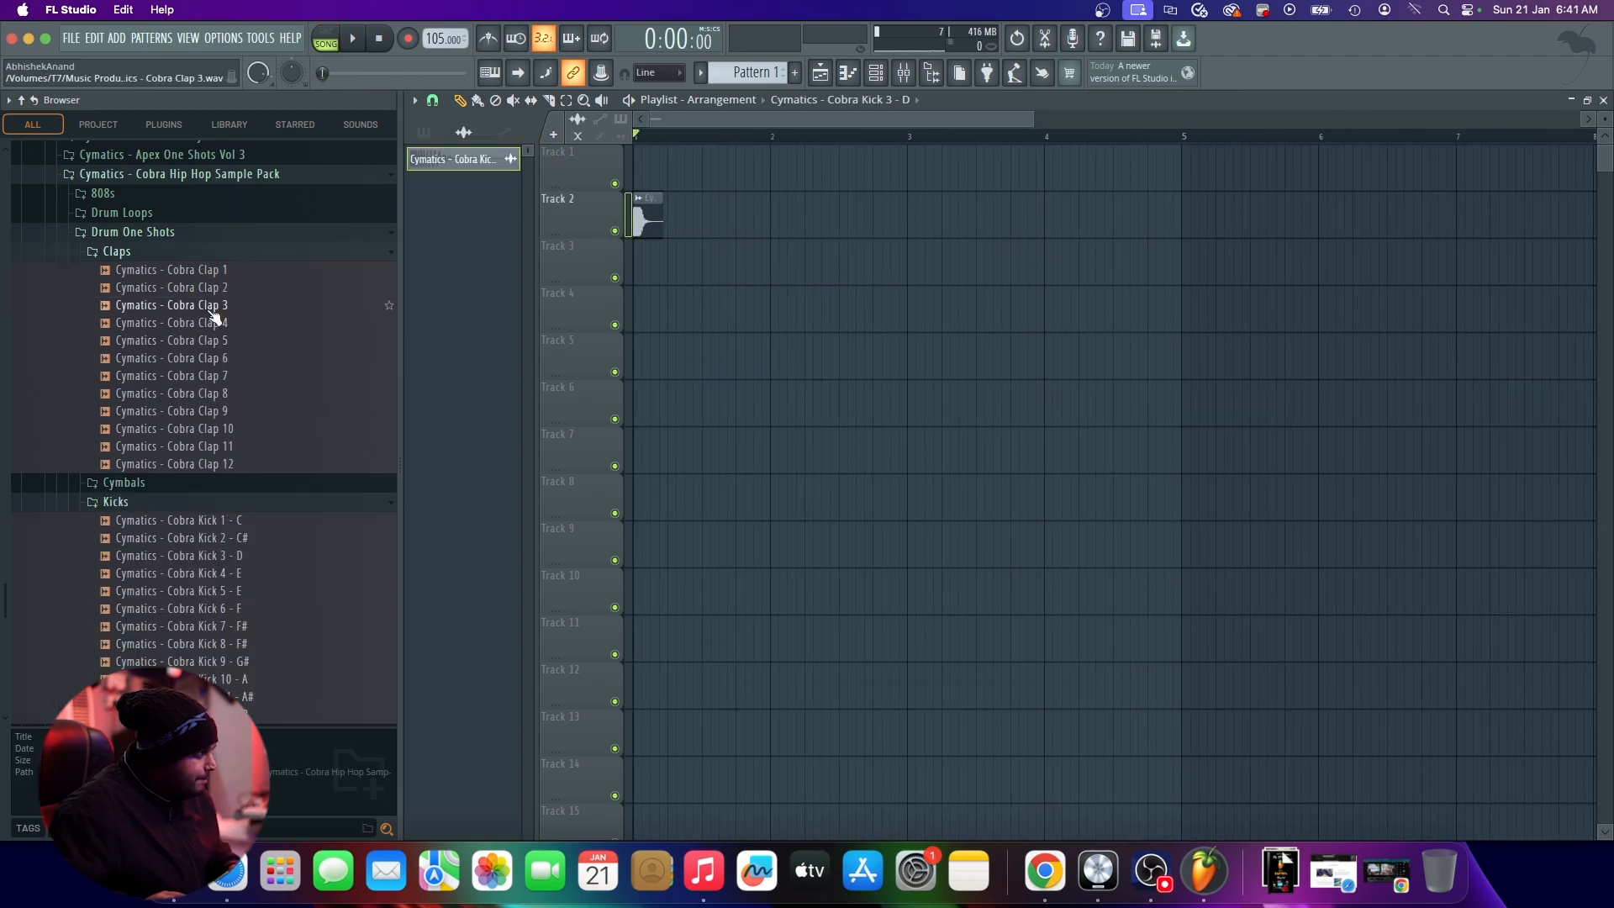
click(215, 308)
drag(422, 318, 672, 261)
ctrl+scroll(717, 227, up, 5)
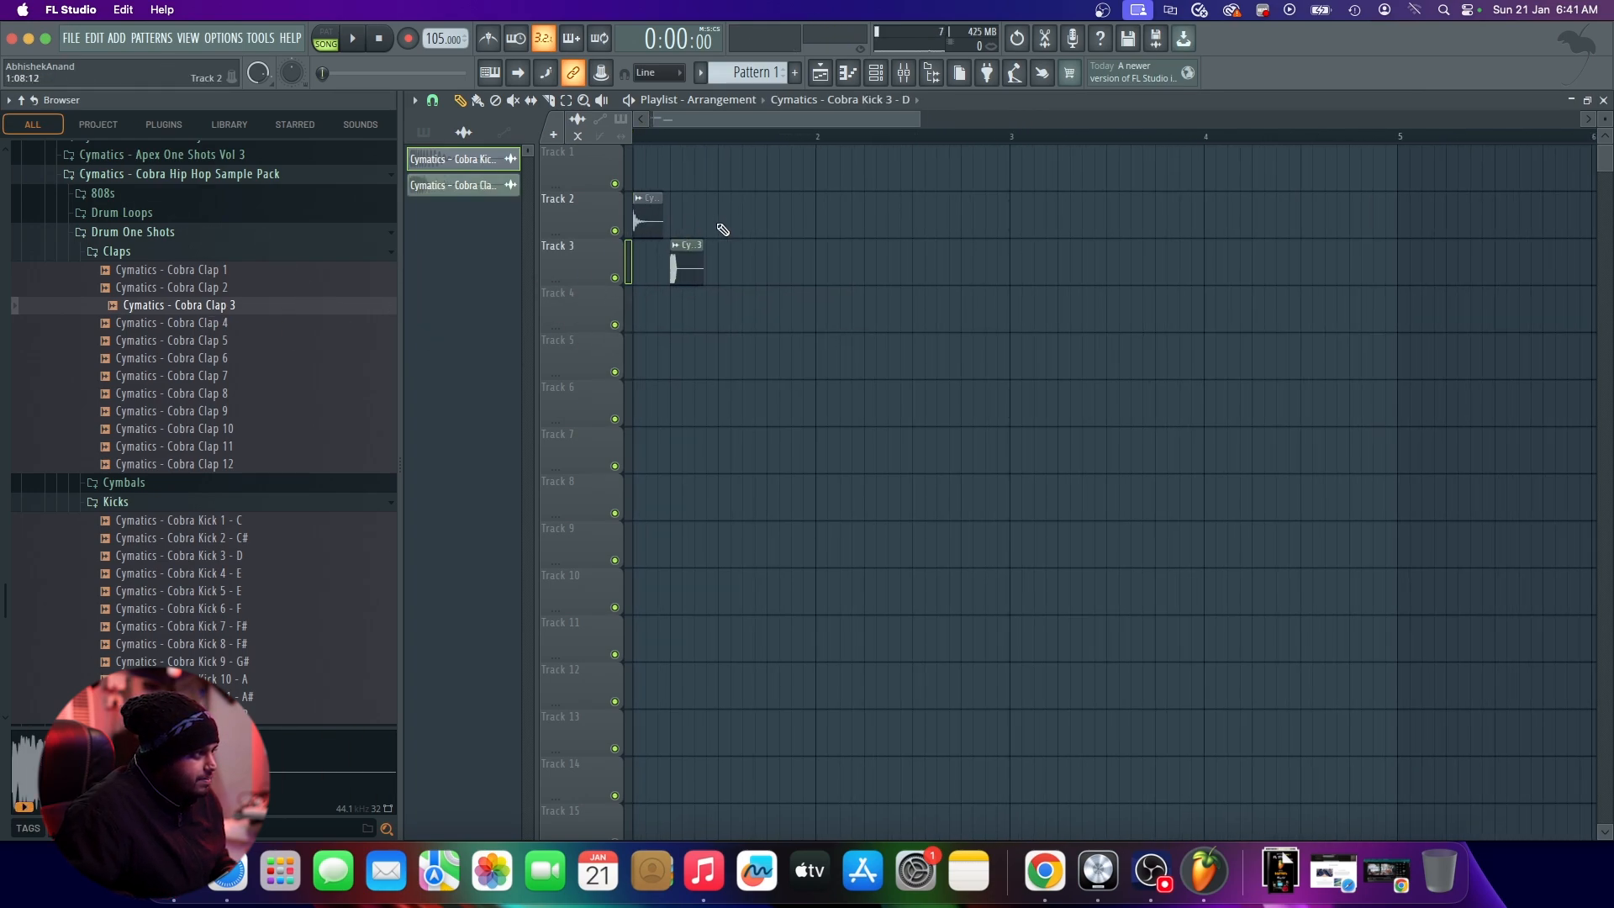
ctrl+scroll(847, 251, down, 3)
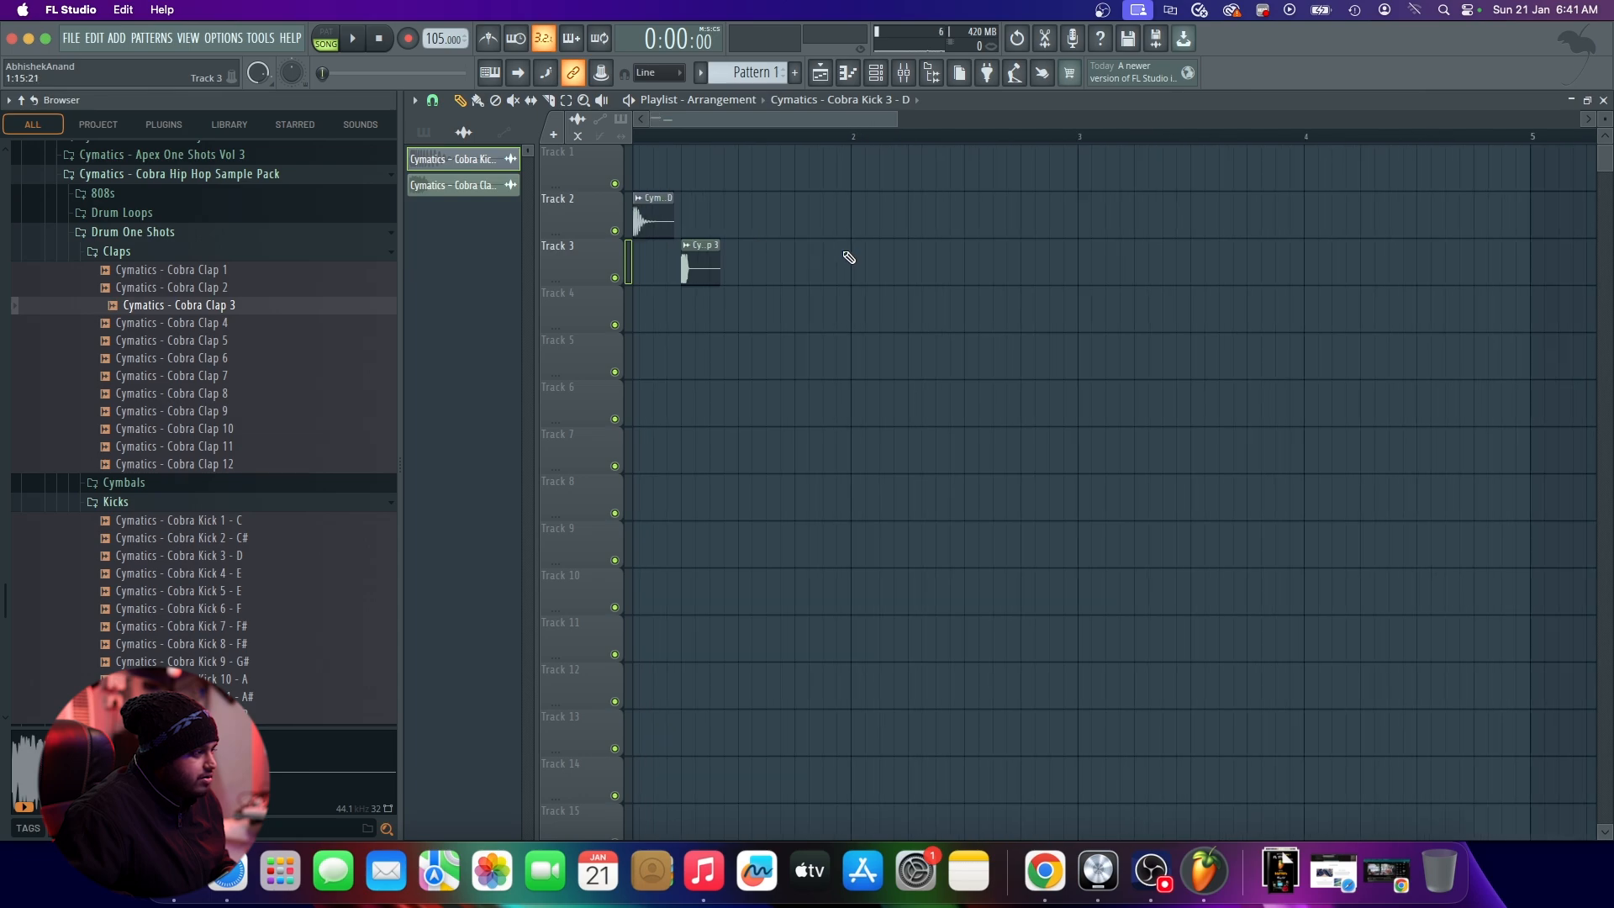
ctrl+scroll(643, 246, up, 6)
ctrl+scroll(807, 264, down, 3)
Step: Play the arrangement, adding a kick at step 11 on Track 2 and a clap on beat 4 of Track 3
key(space)
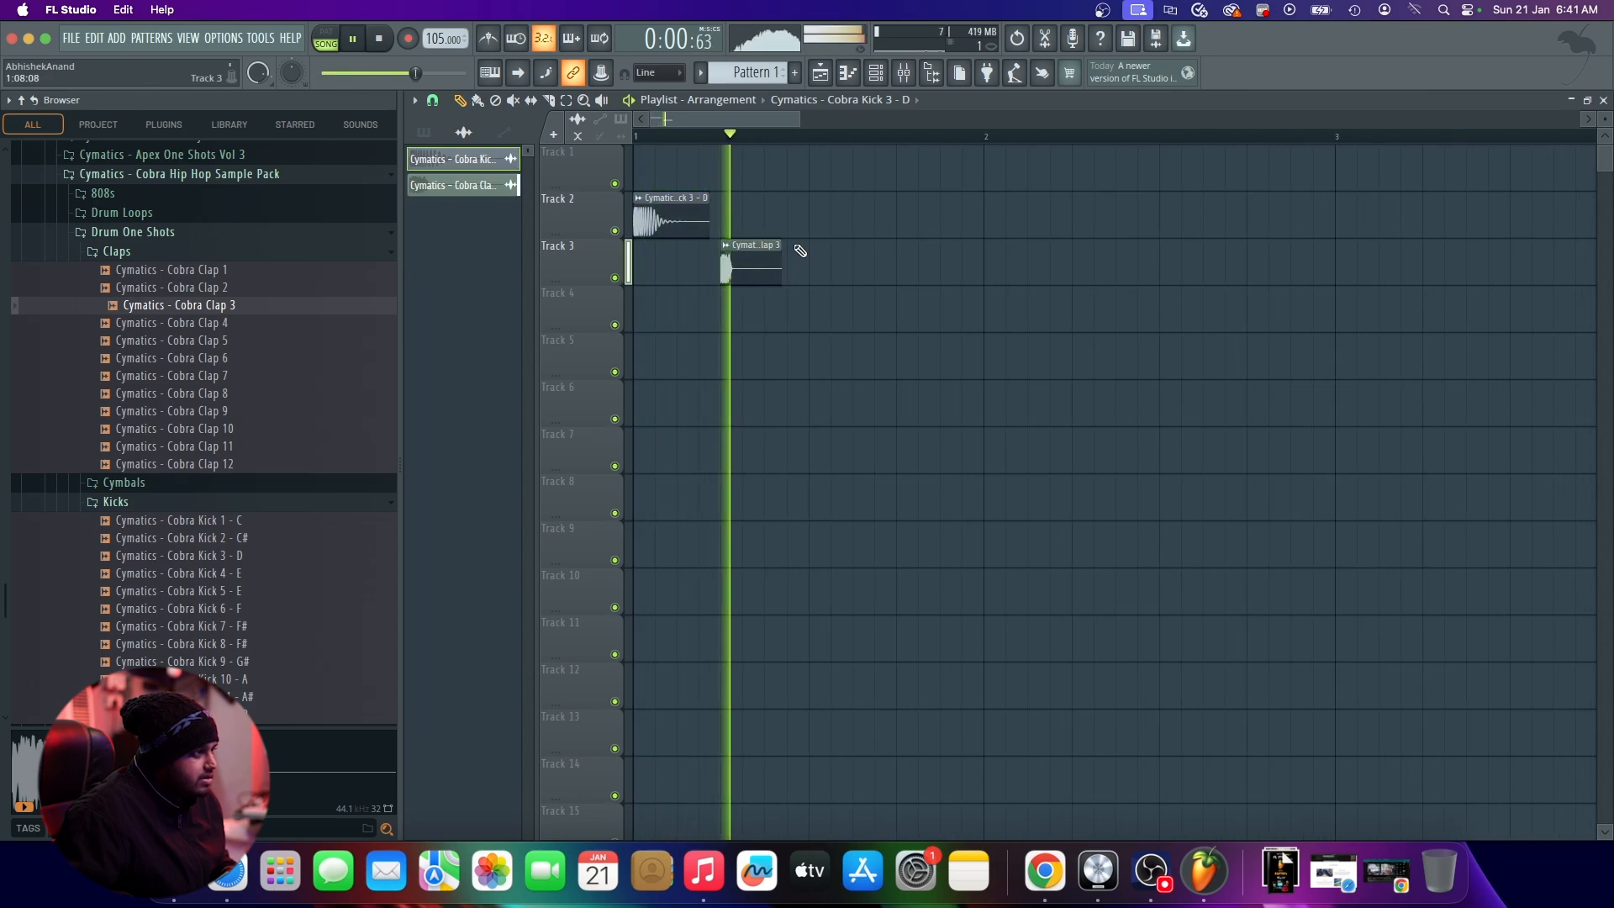
click(861, 231)
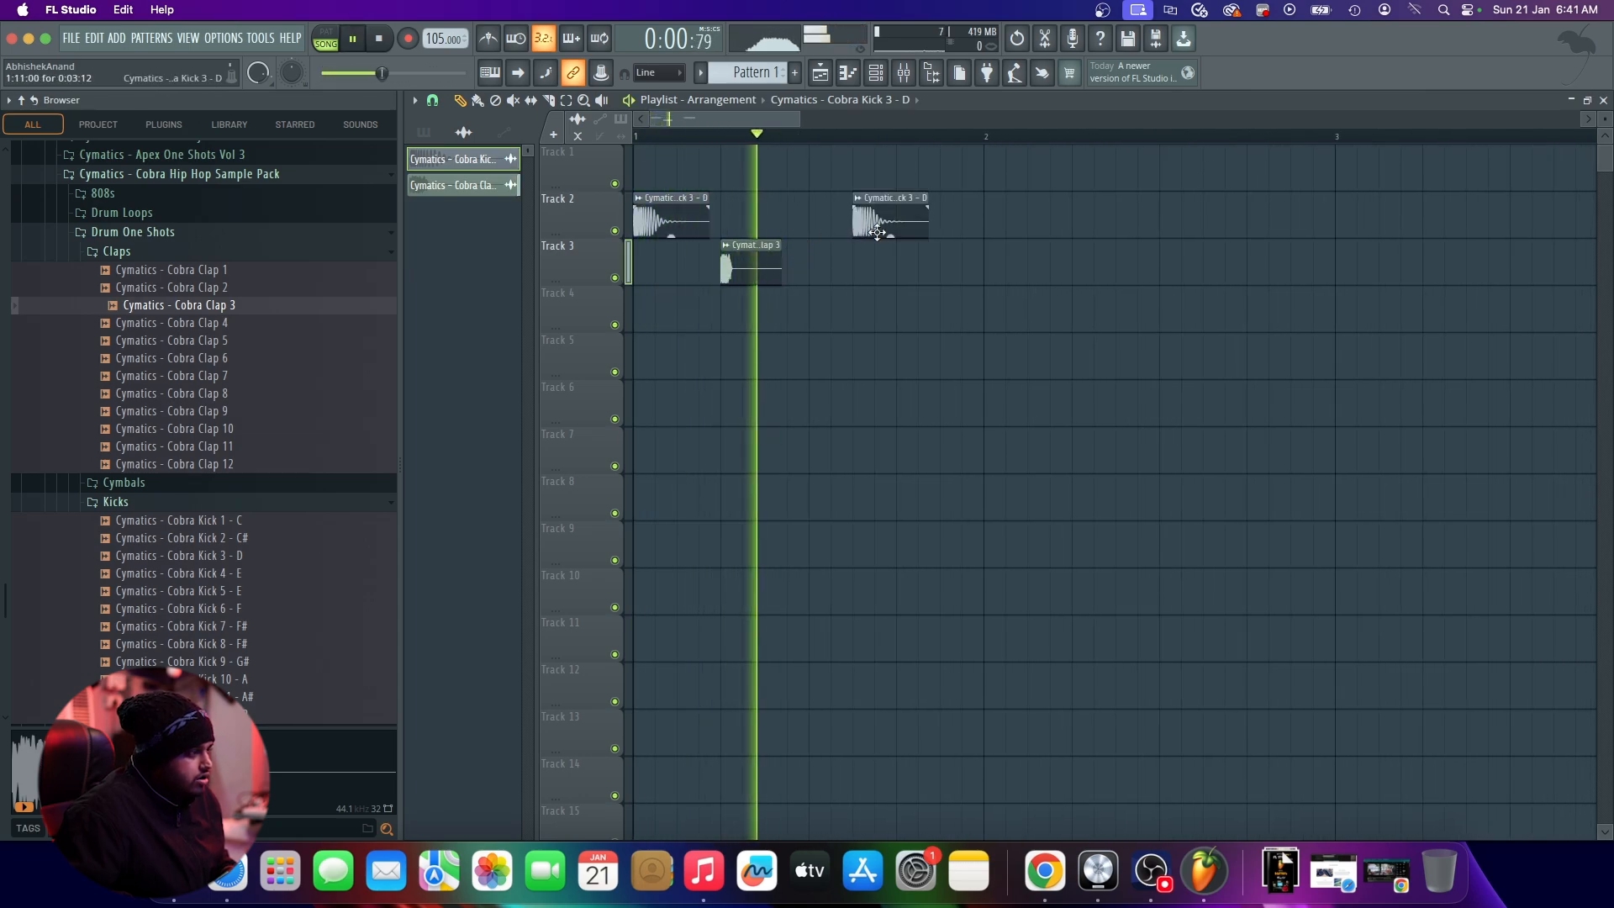
click(749, 270)
click(901, 270)
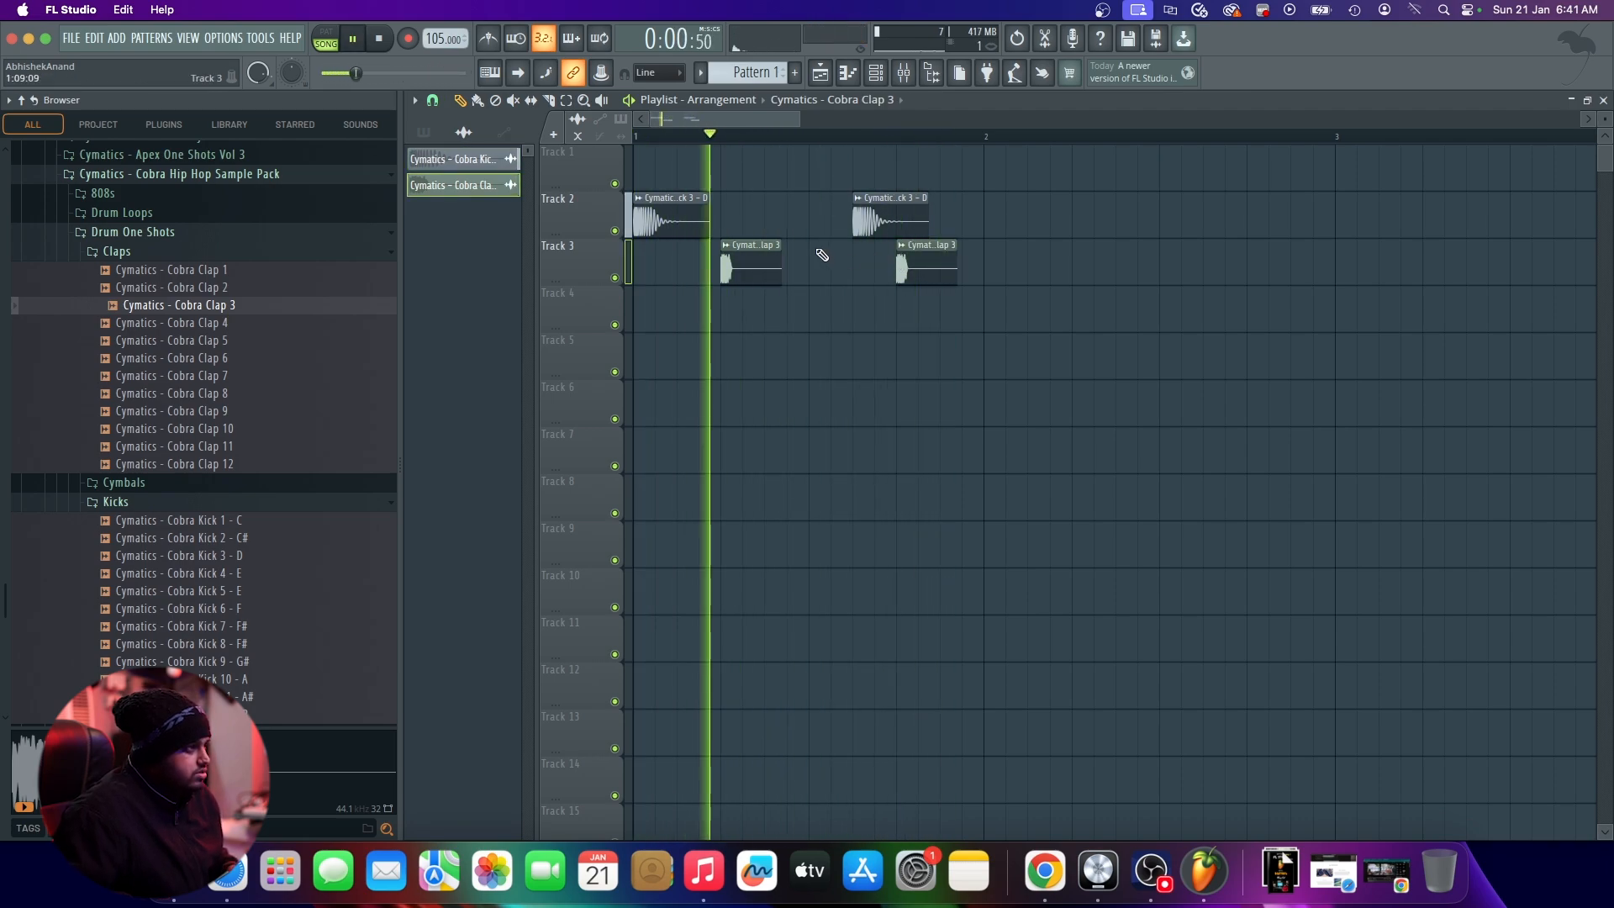
Step: Set the playback loop over bar 1 and listen to the kick and clap pattern
key(space)
drag(645, 144, 973, 165)
key(space)
click(1032, 255)
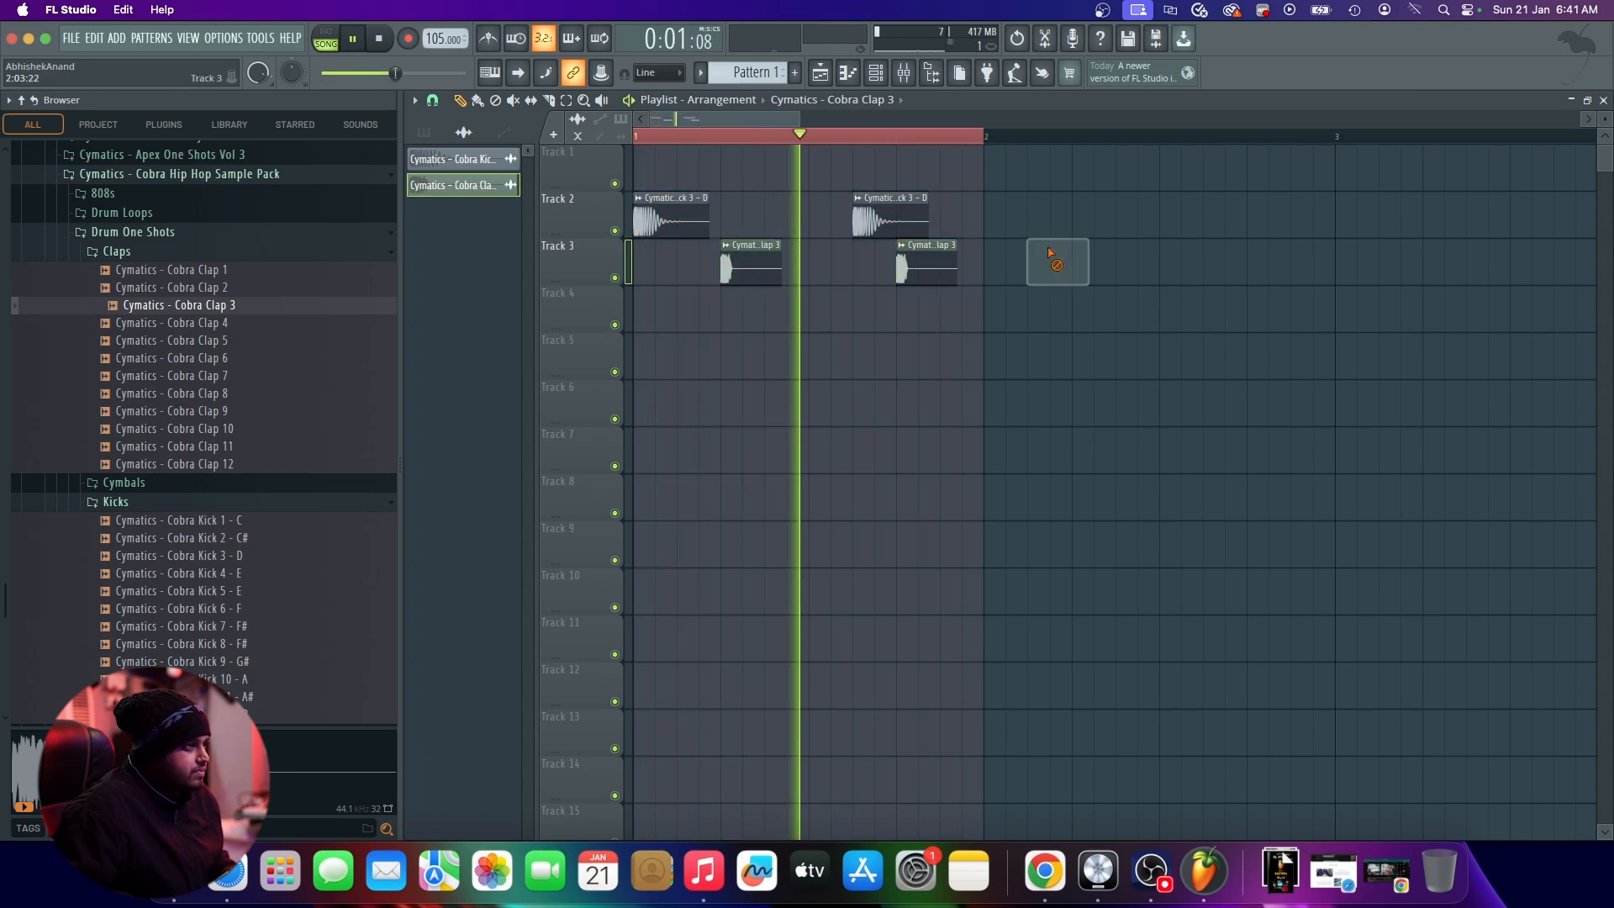
right_click(1056, 260)
key(space)
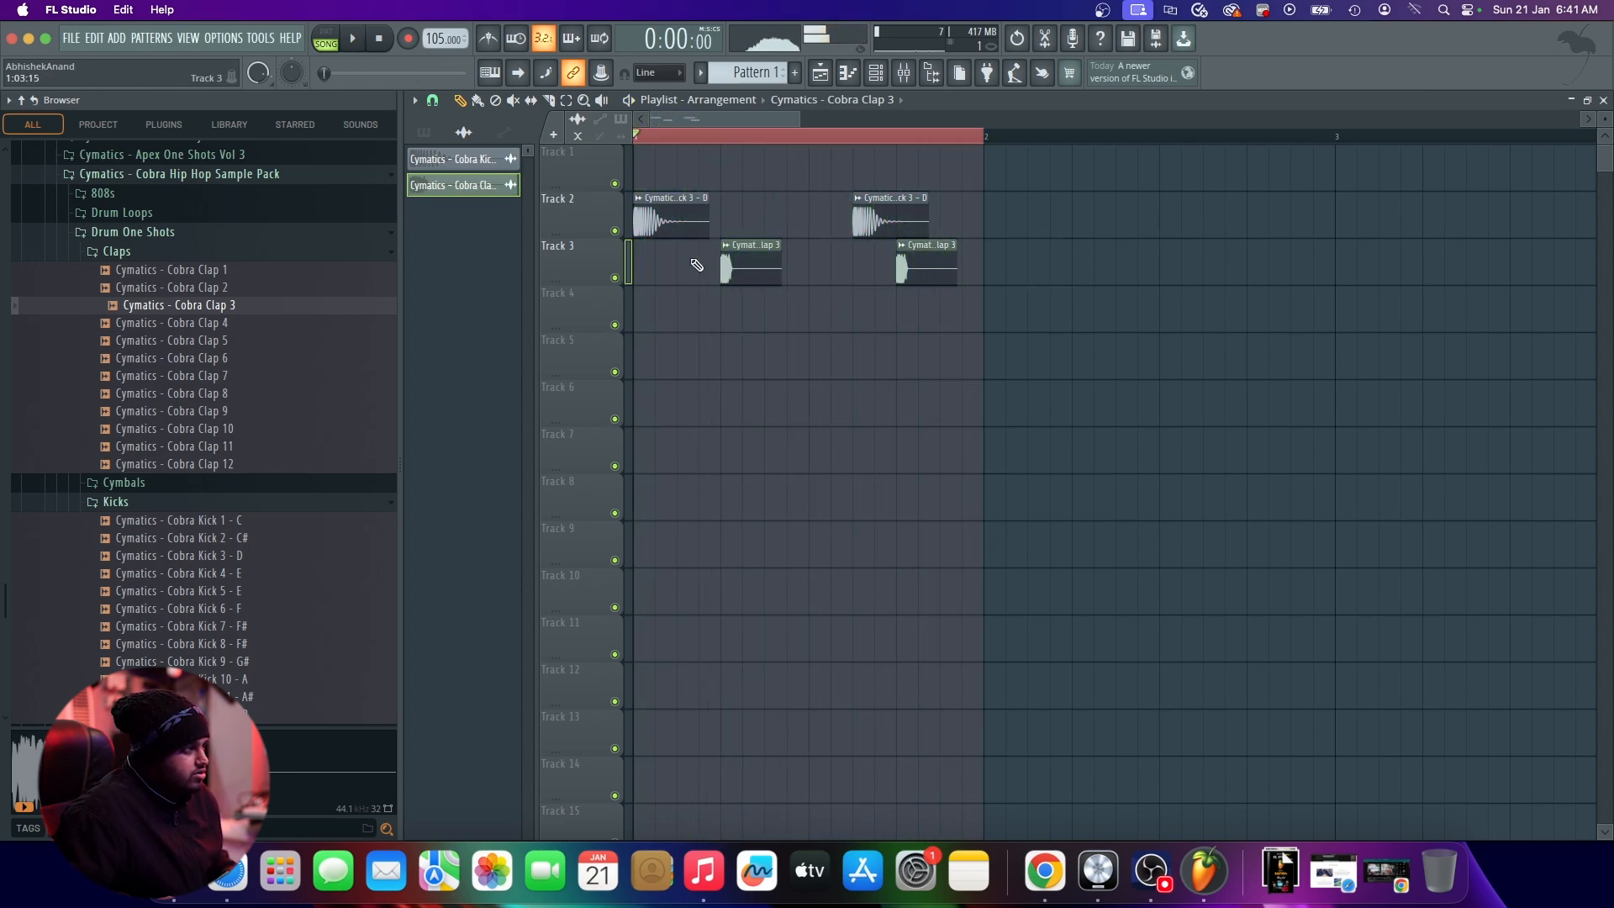
Step: Shorten the first kick clip by one step and place a copy at step 6 of bar 1 on Track 2
scroll(590, 247, up, 1)
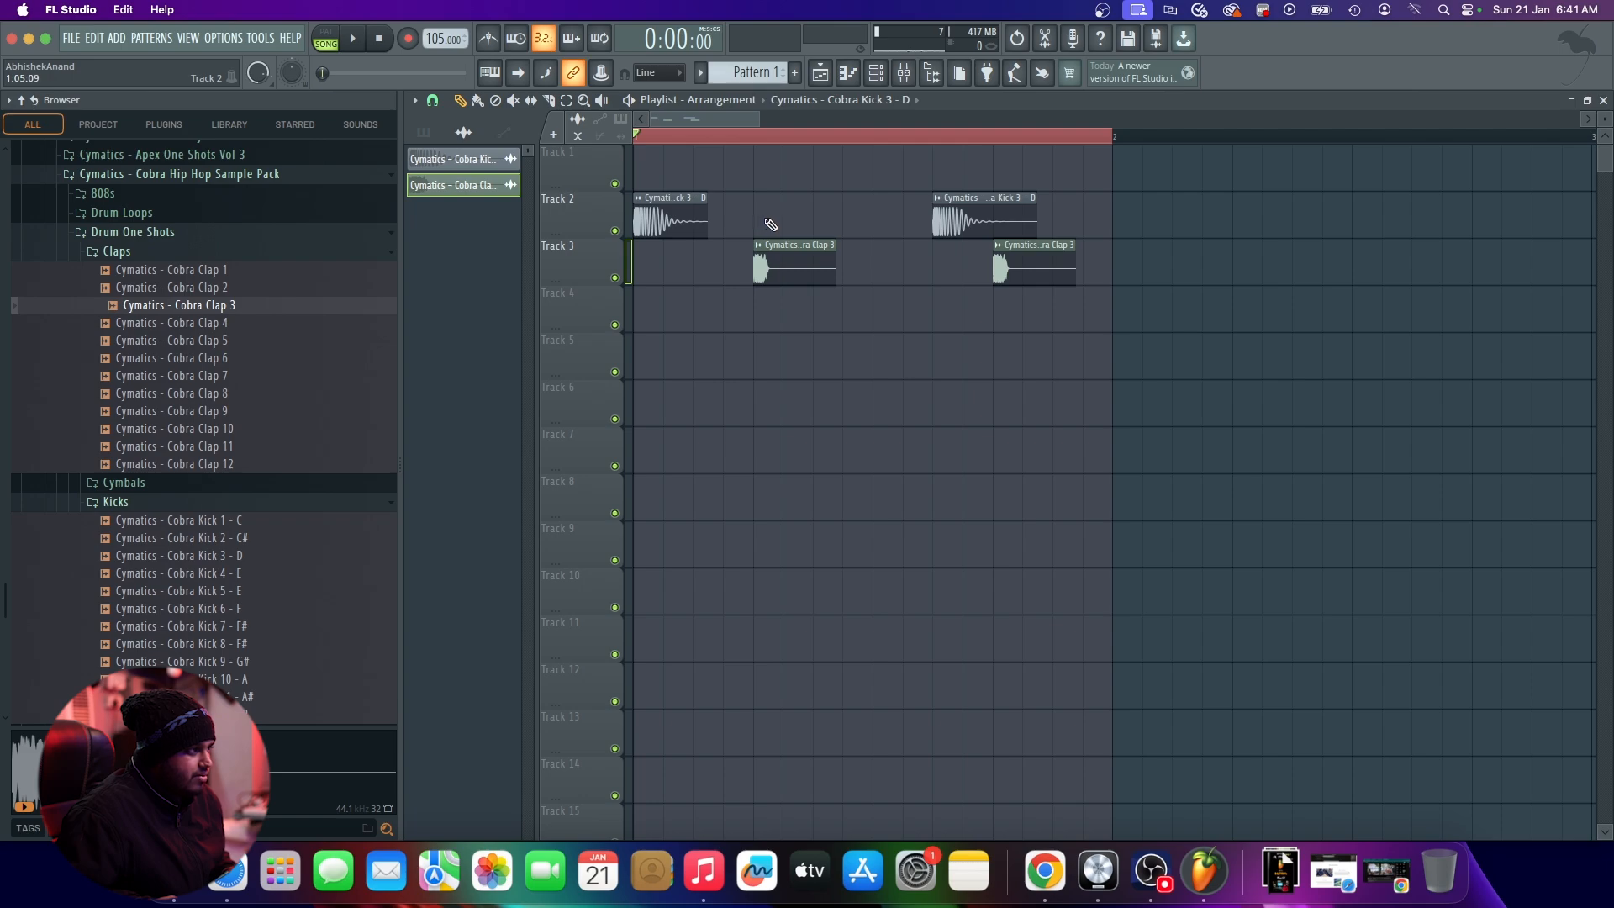
key(space)
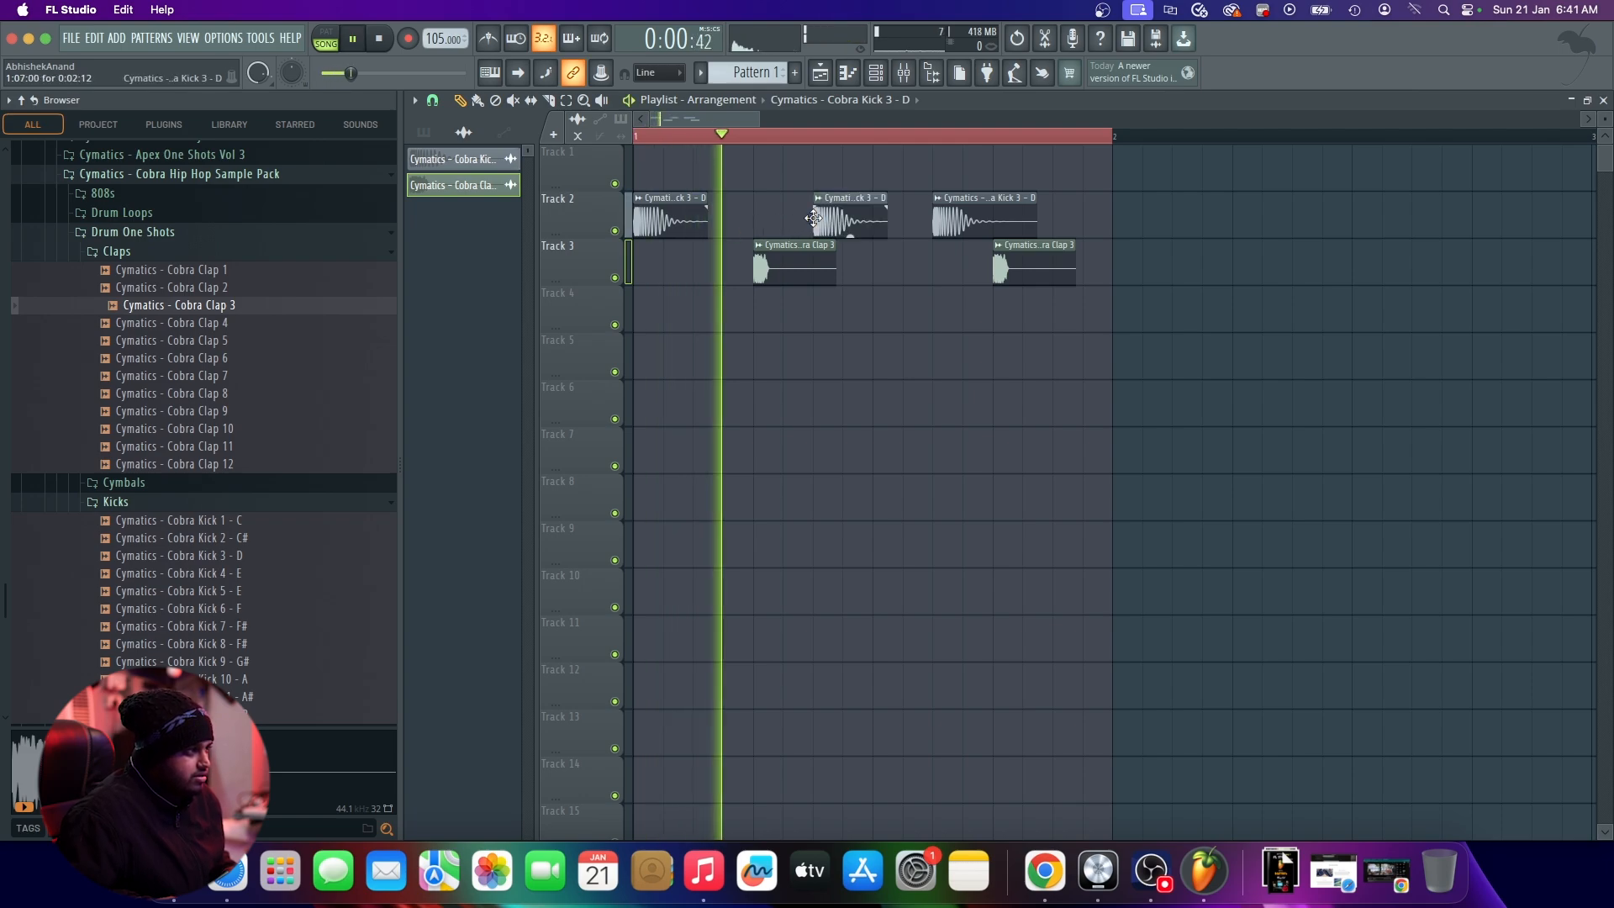
key(space)
click(791, 227)
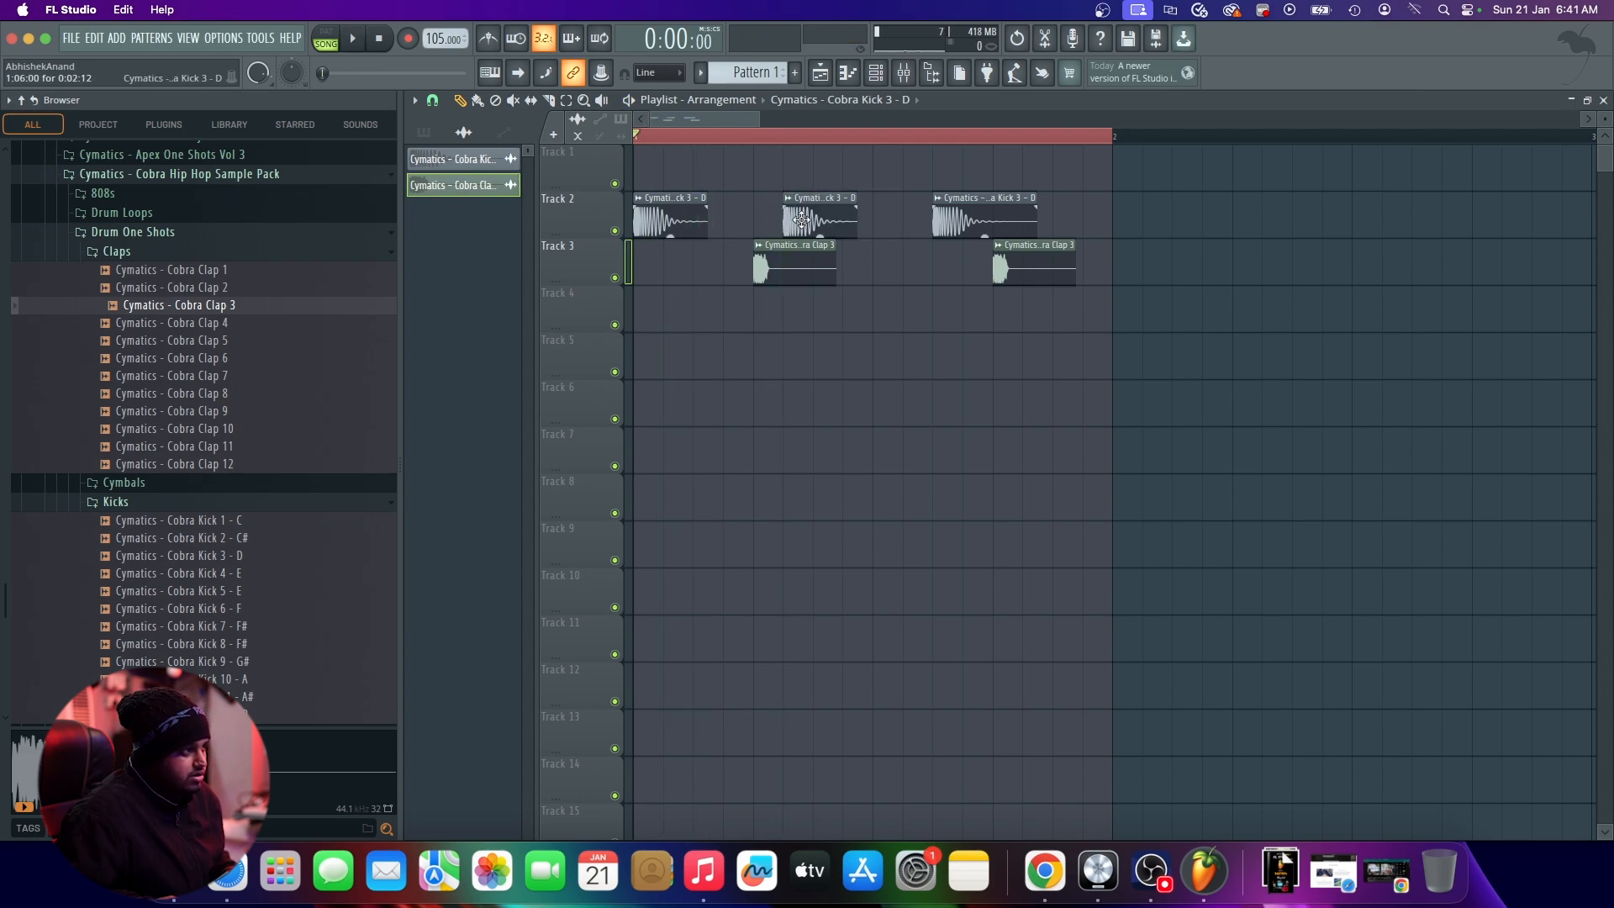
key(space)
Step: Delete the step 11 kick on Track 2 and both claps on Track 3, checking the loop by ear
right_click(964, 223)
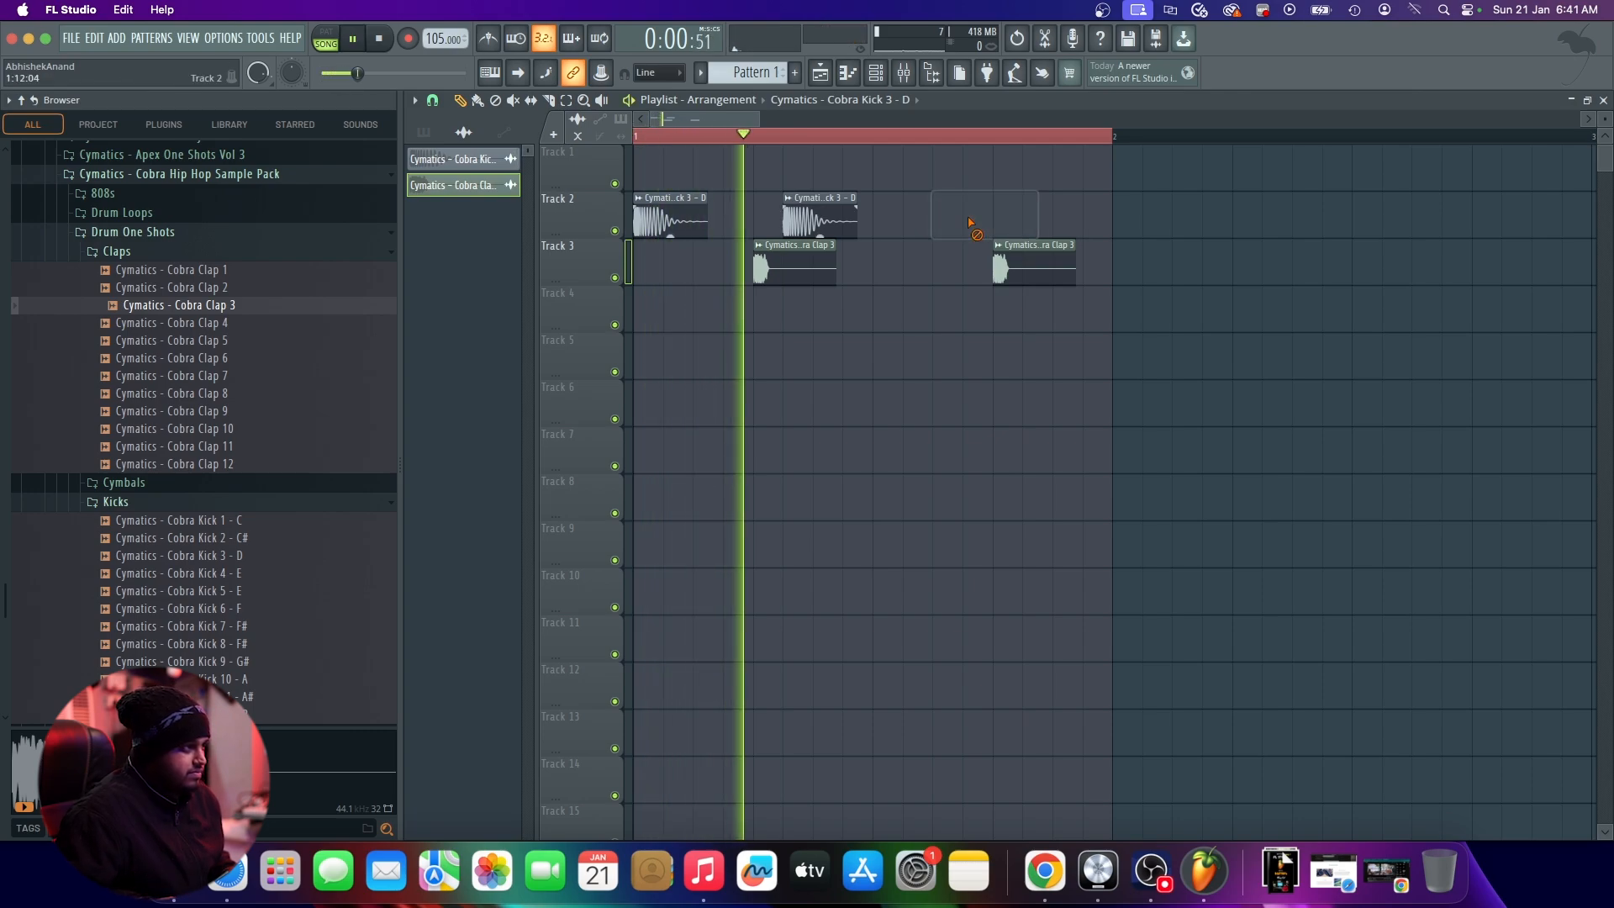
key(space)
right_click(797, 252)
key(space)
key(space)
key(space)
key(space)
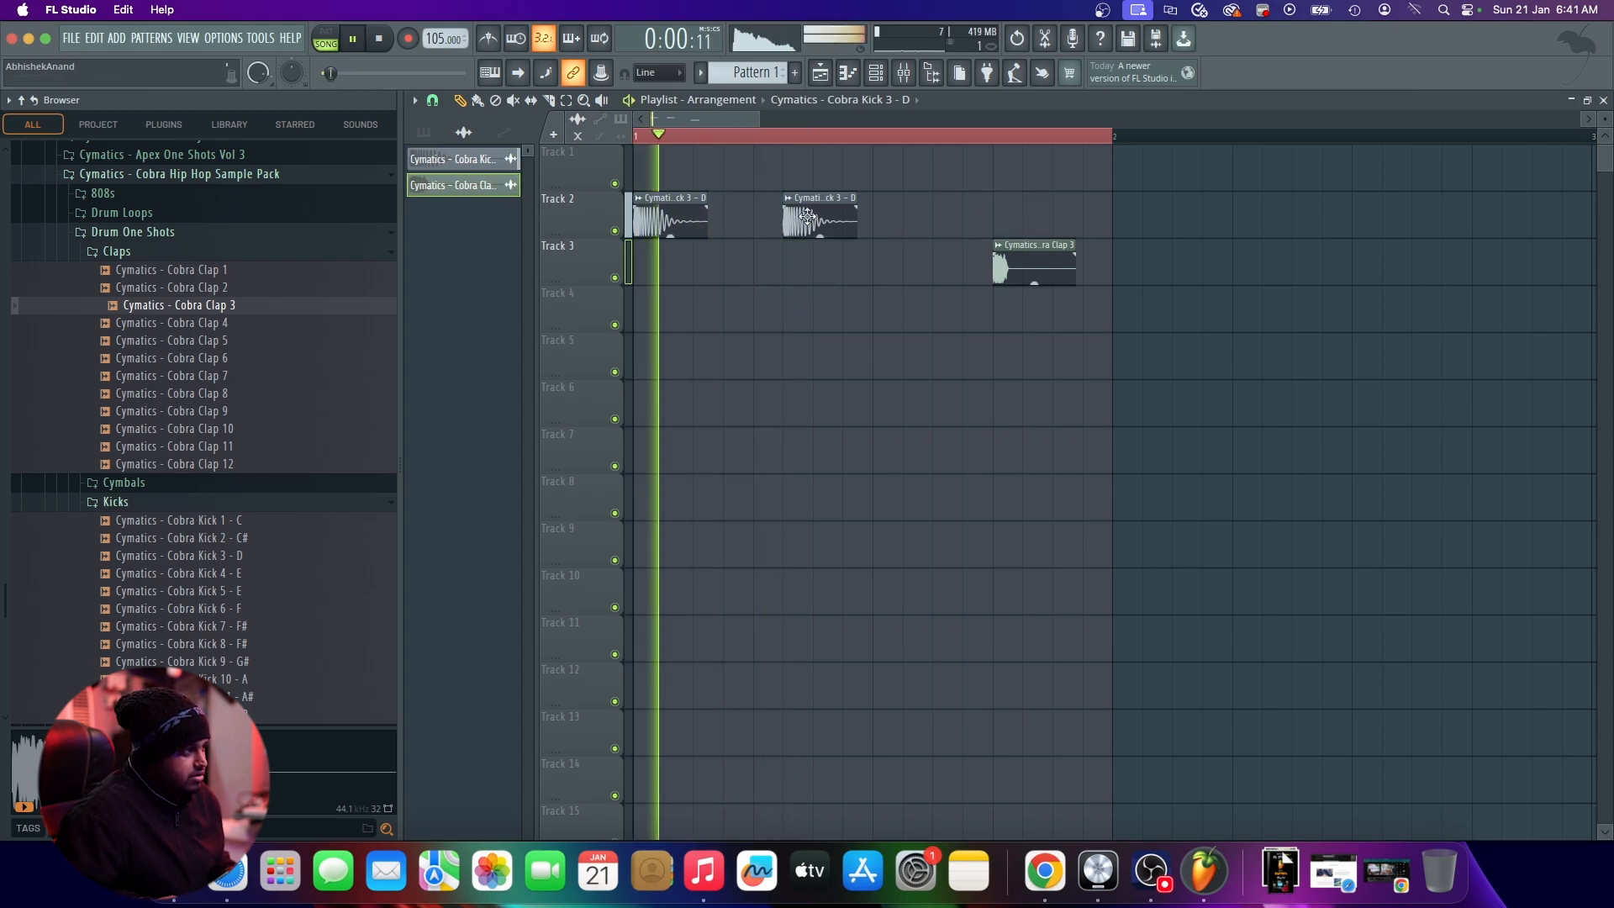
right_click(1036, 275)
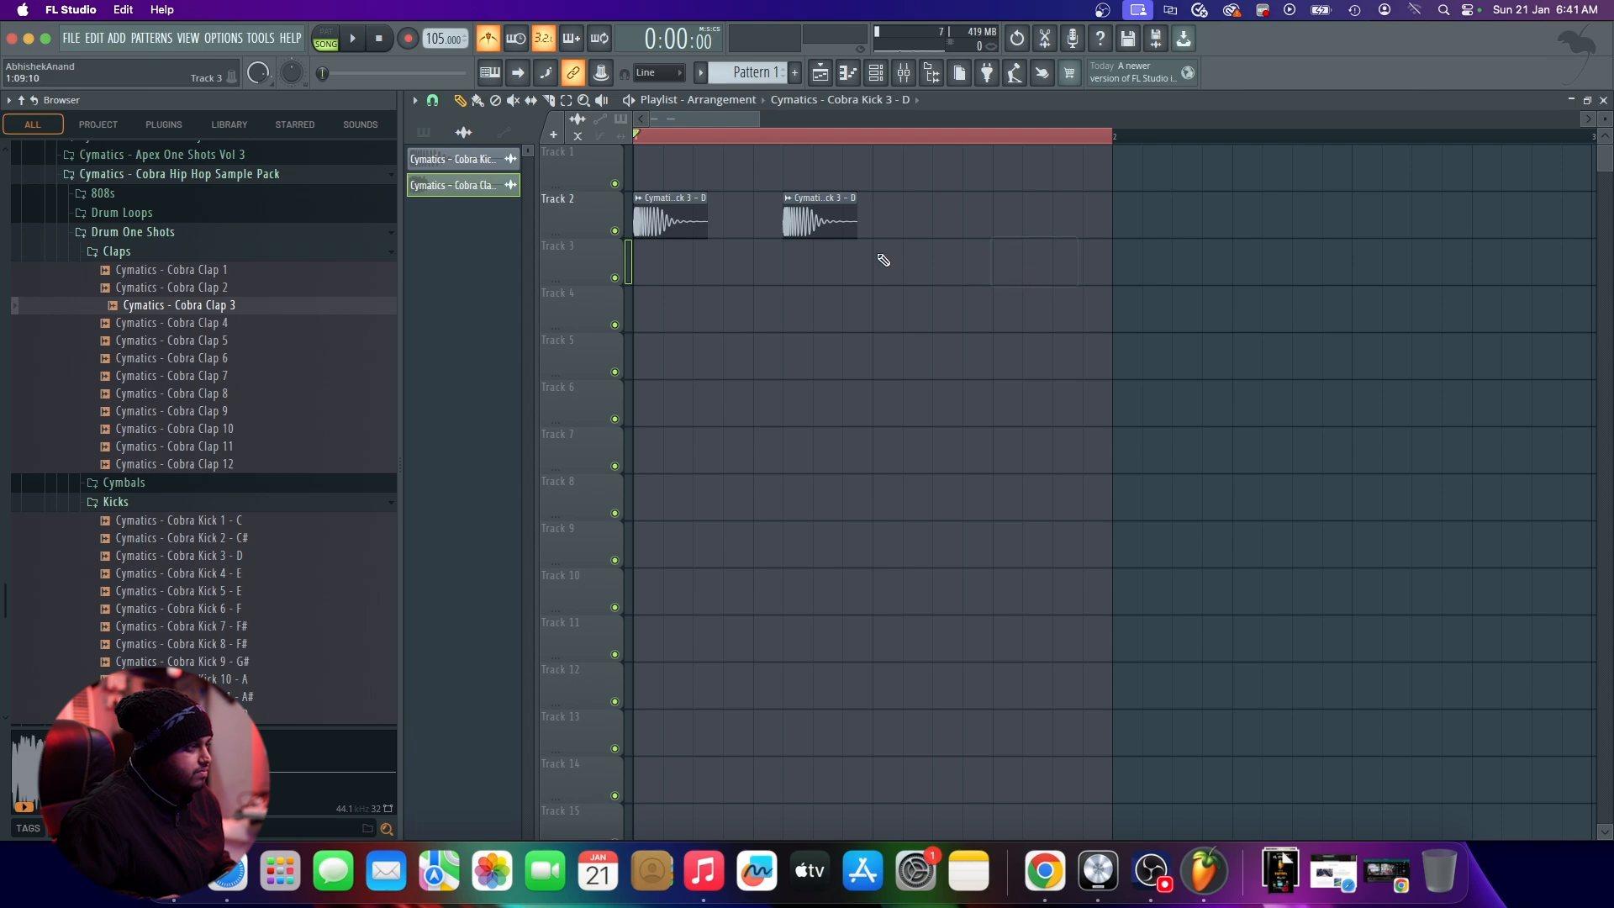
Step: Start the second kick at step 7 of bar 1 instead and shorten its clip, checking the timing by playback
key(space)
key(space)
key(space)
drag(818, 219, 853, 222)
key(space)
key(space)
key(space)
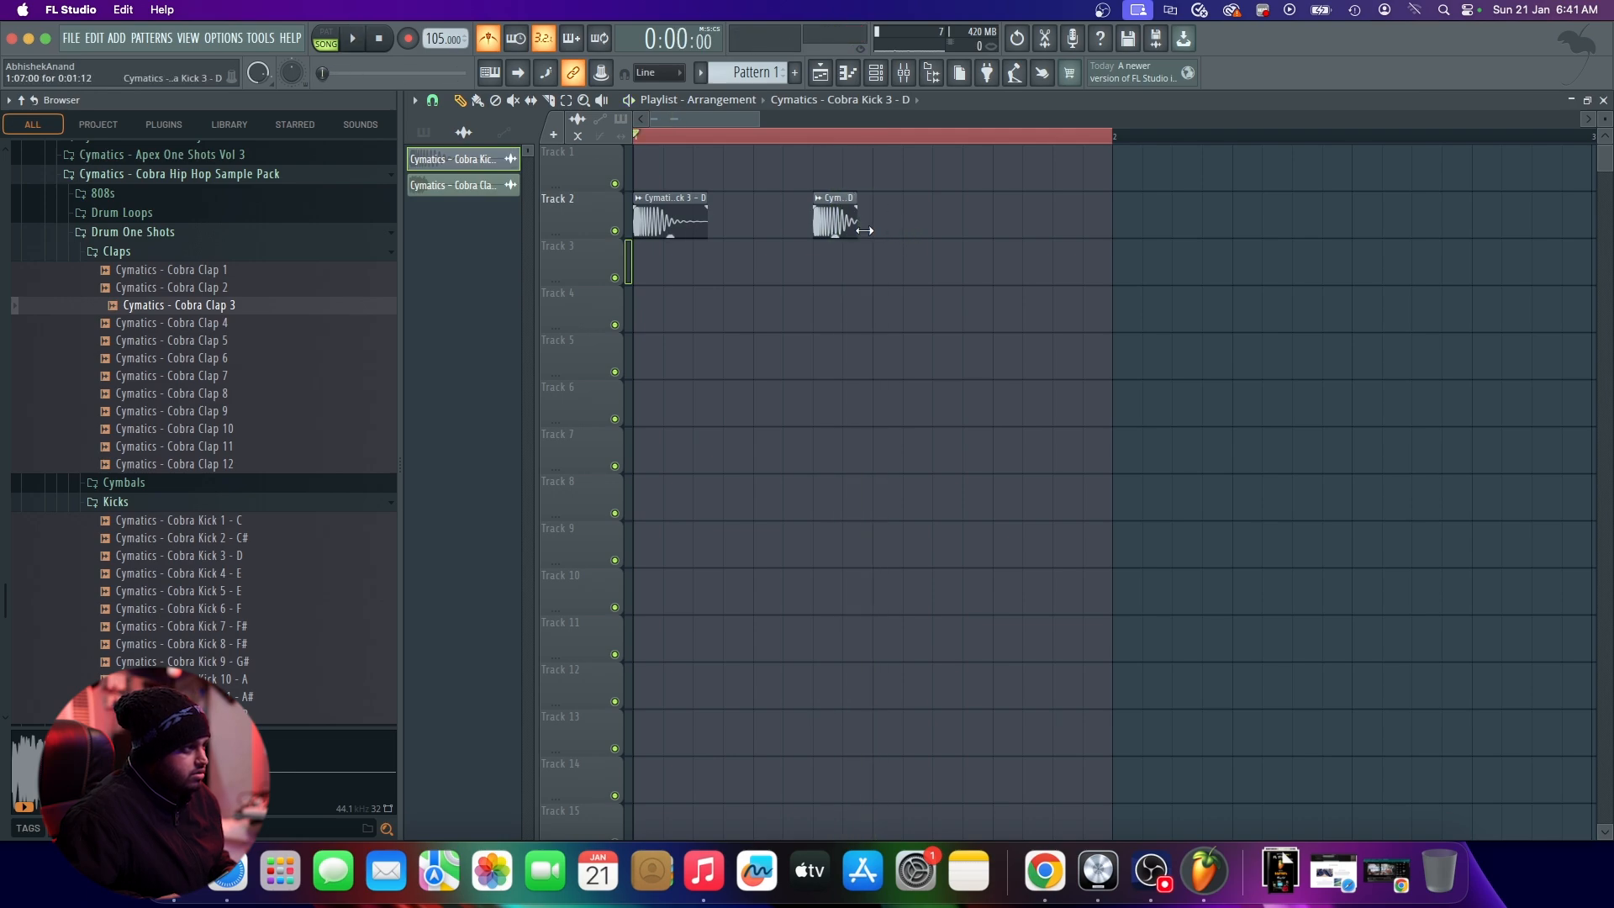
Step: Add a third kick at step 9 of bar 1 on Track 2 while the loop plays
key(space)
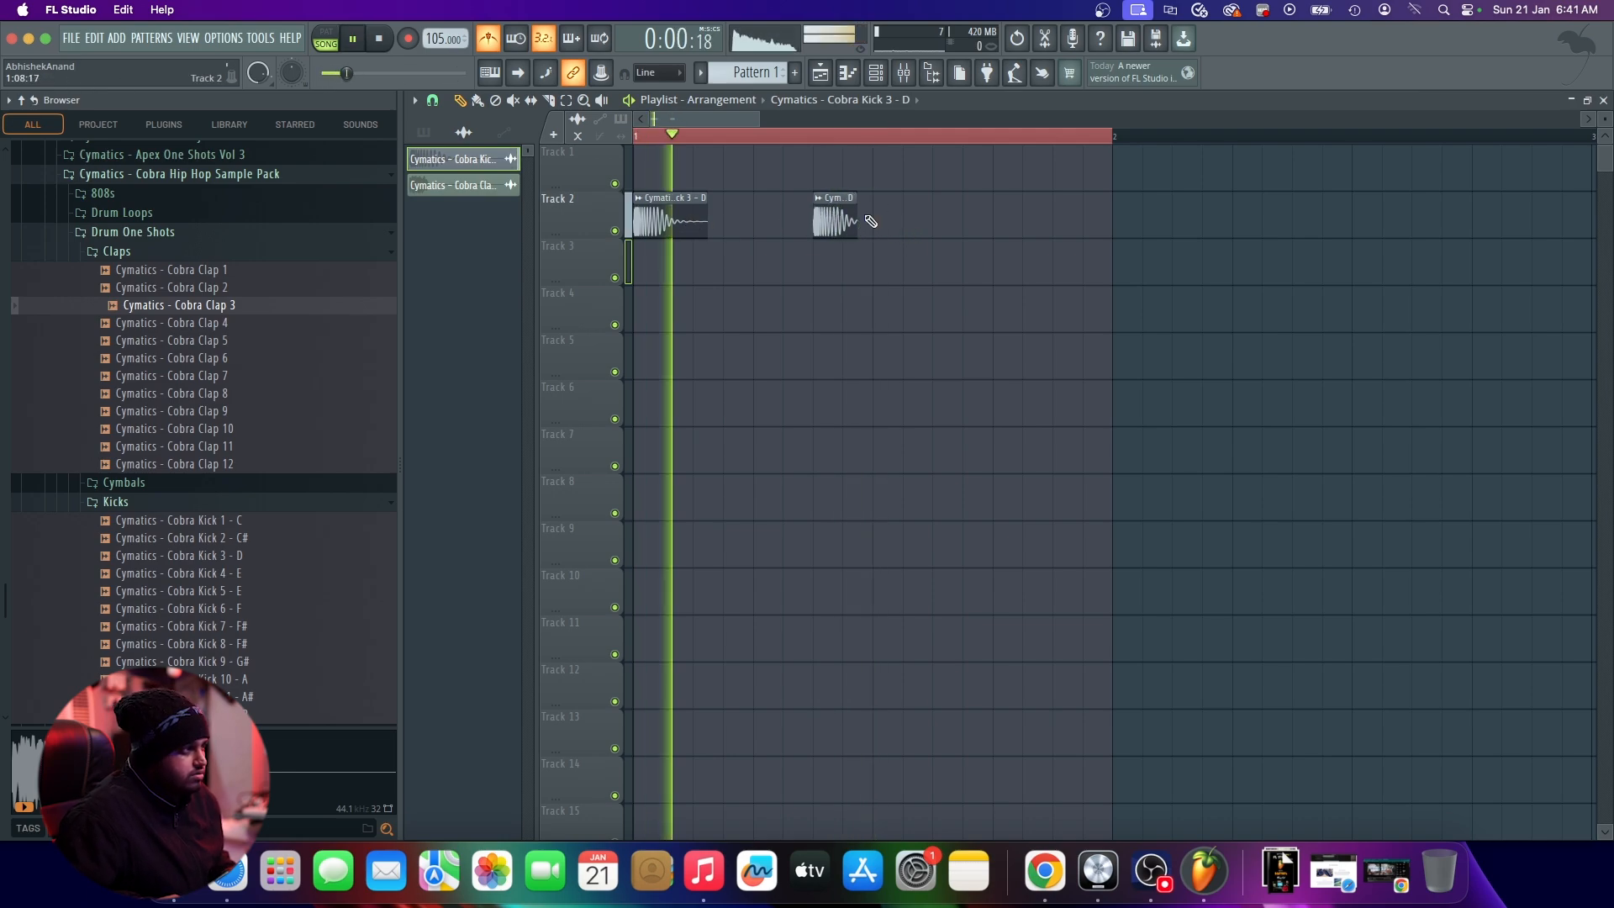
click(881, 220)
key(space)
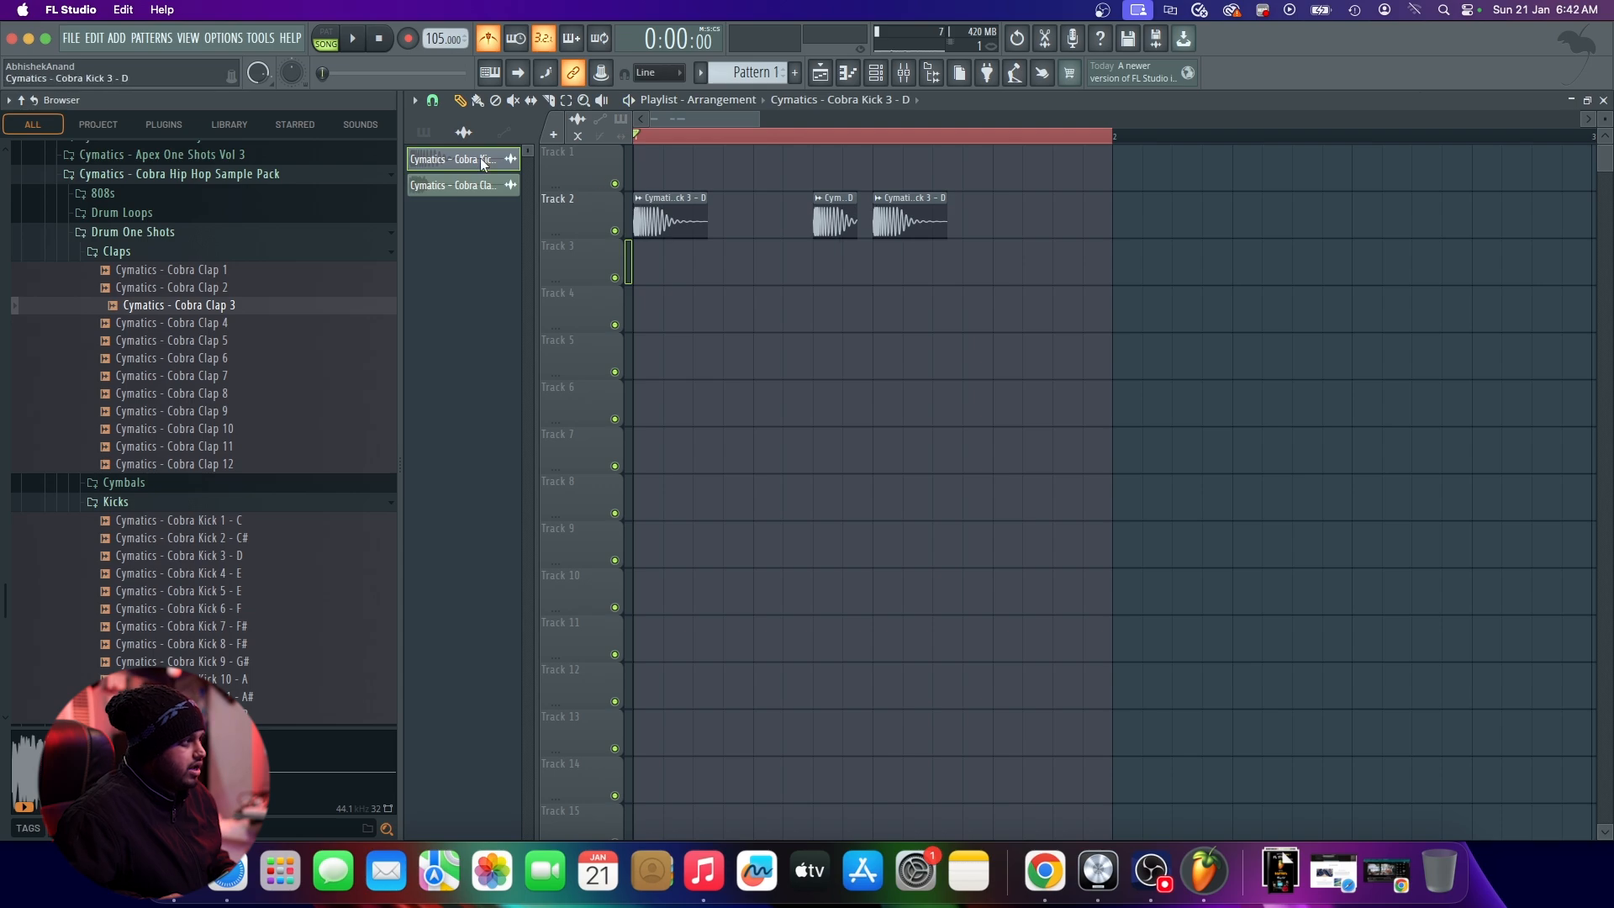
Step: Place Cobra Clap 3 clips on beats 2 and 4 of bar 1 on Track 3 and play the loop
drag(478, 185, 761, 267)
key(space)
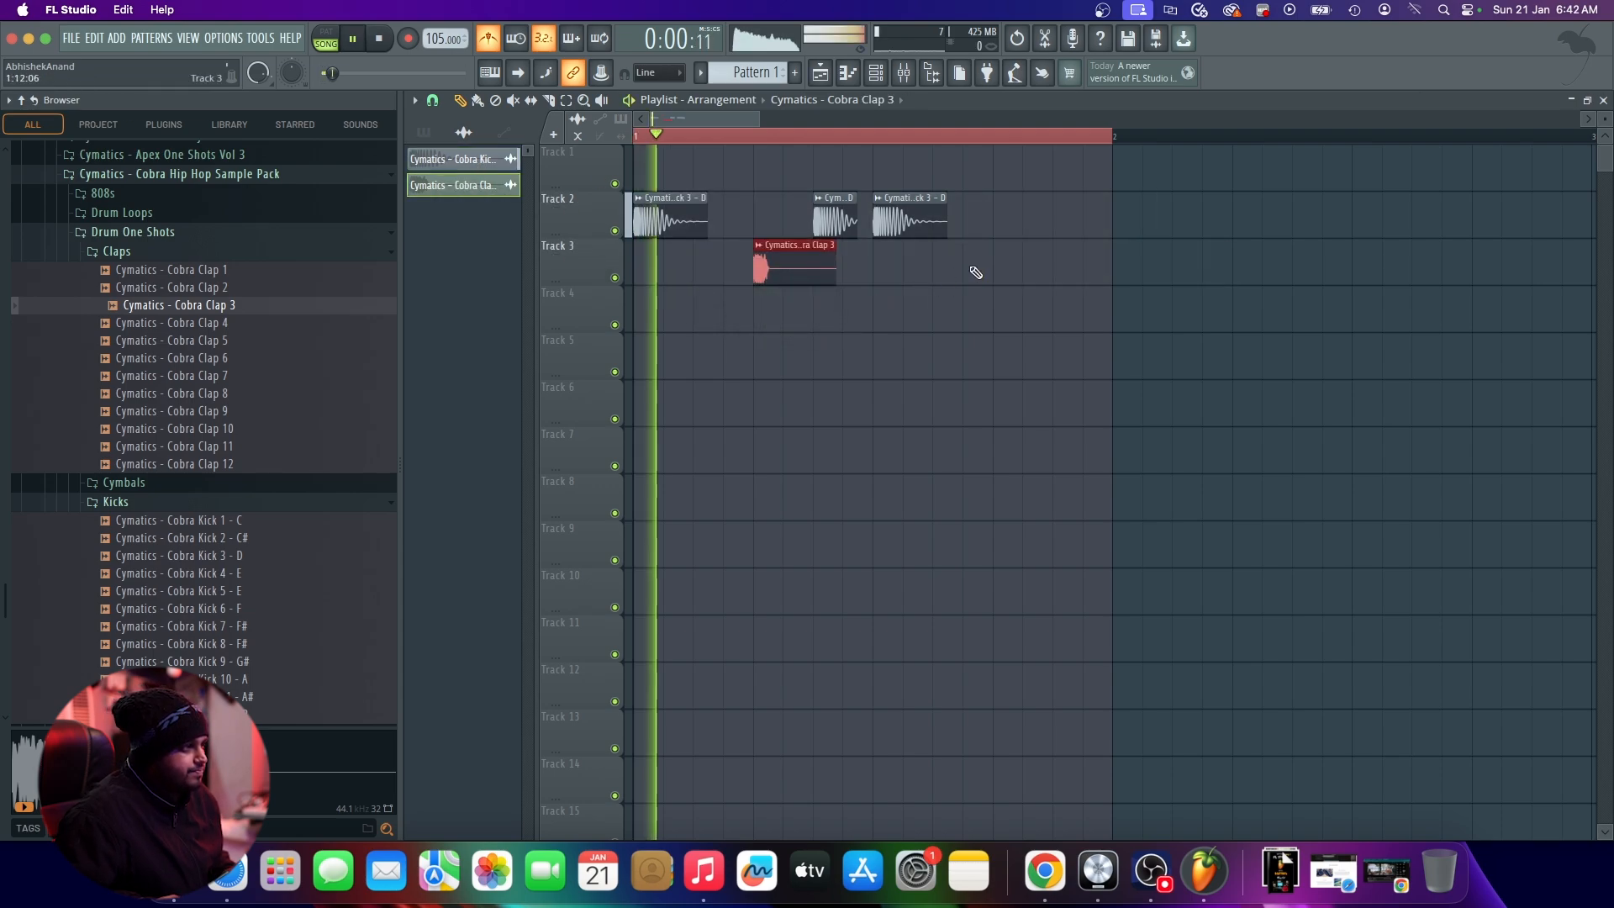
click(990, 269)
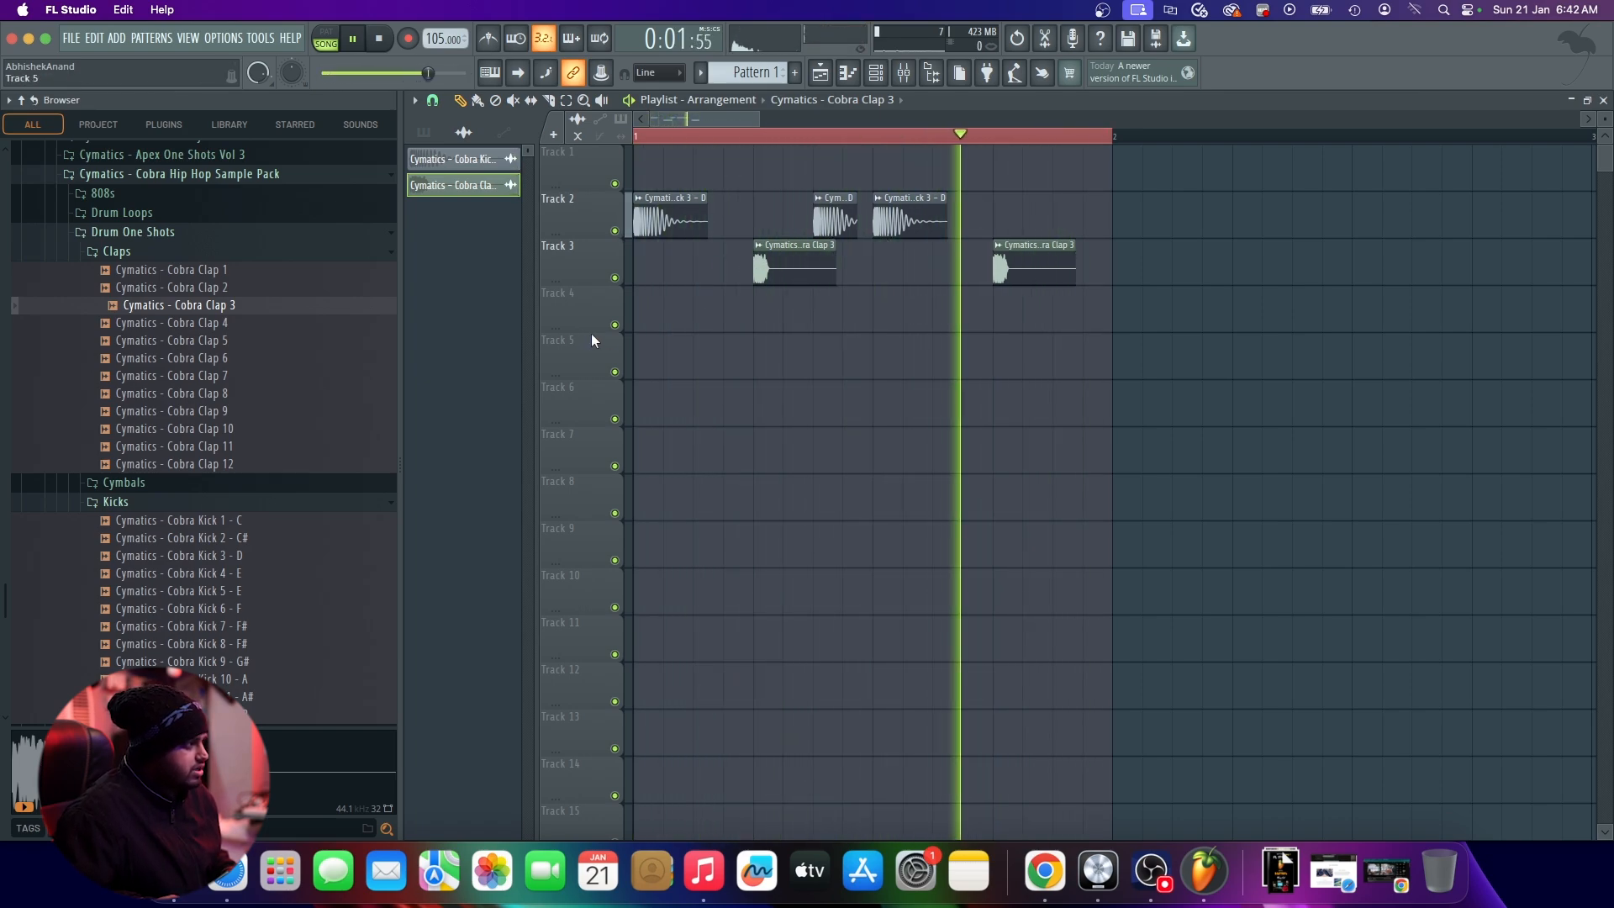
Step: Stop playback and audition the Cobra percussion one-shots in the sample pack, including Percussion 4 and 5
key(space)
scroll(235, 538, down, 10)
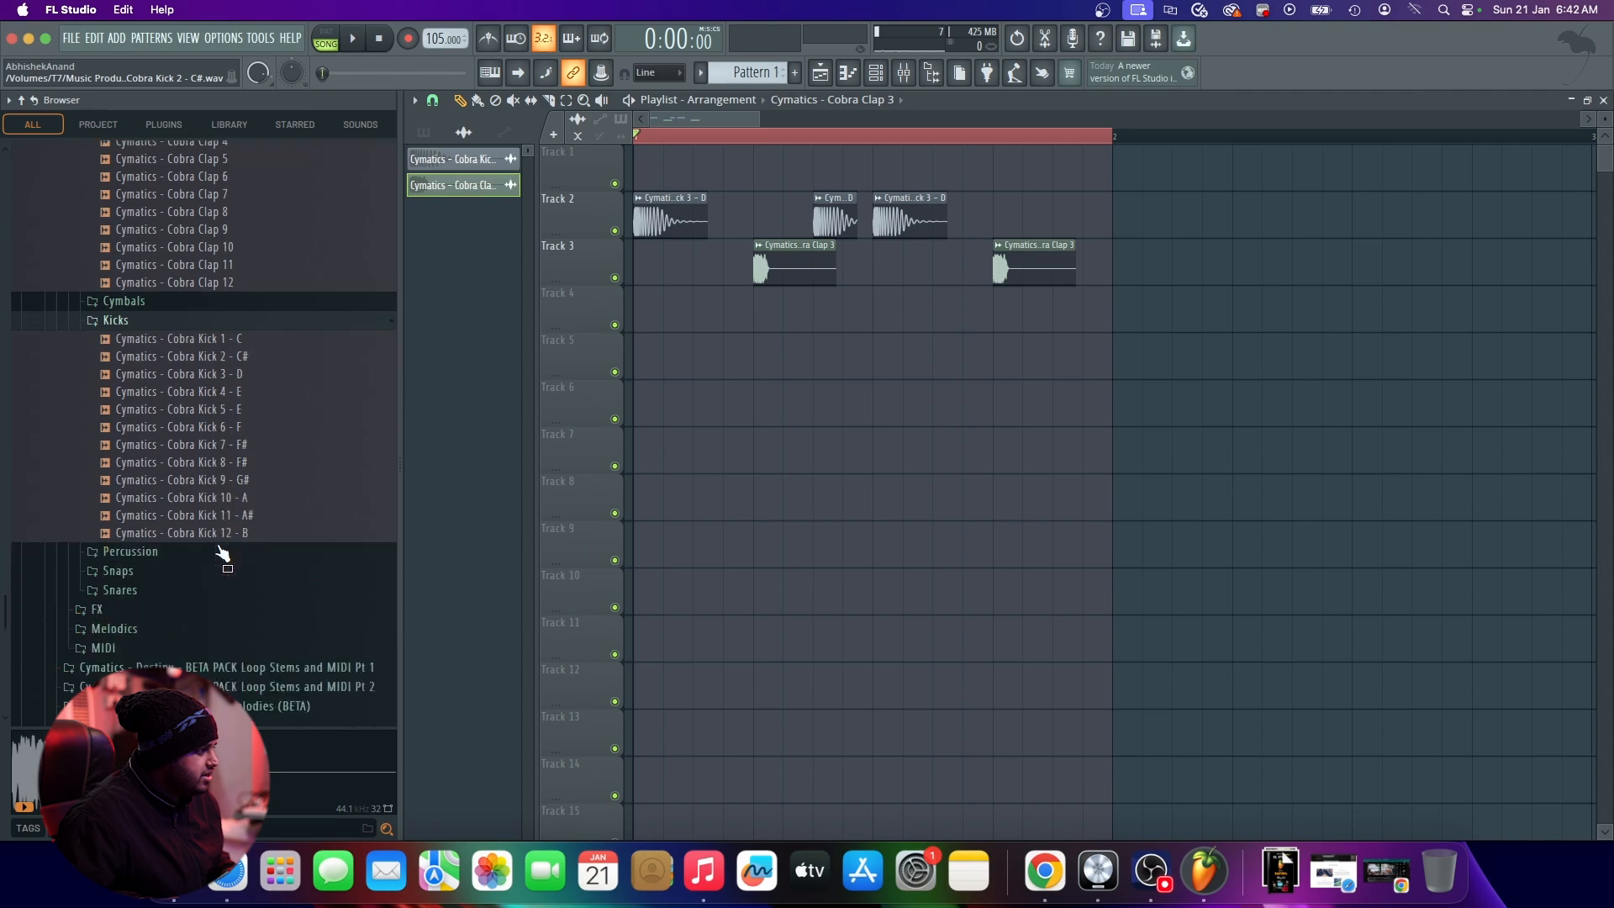
click(126, 372)
click(190, 384)
click(231, 330)
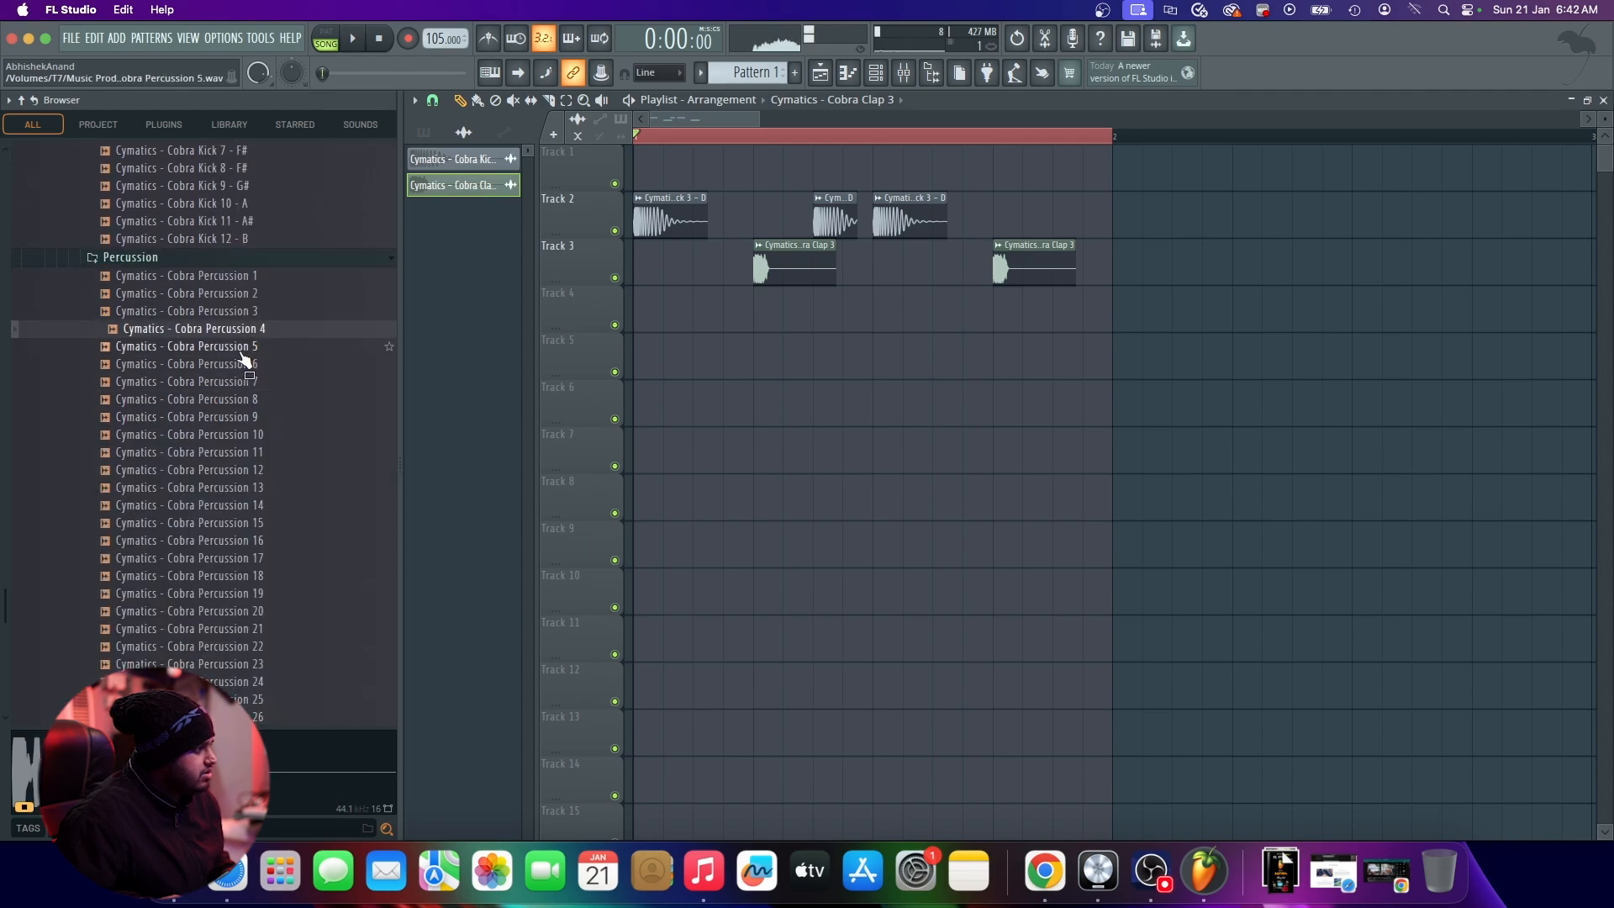
click(237, 382)
click(236, 365)
click(227, 401)
click(259, 354)
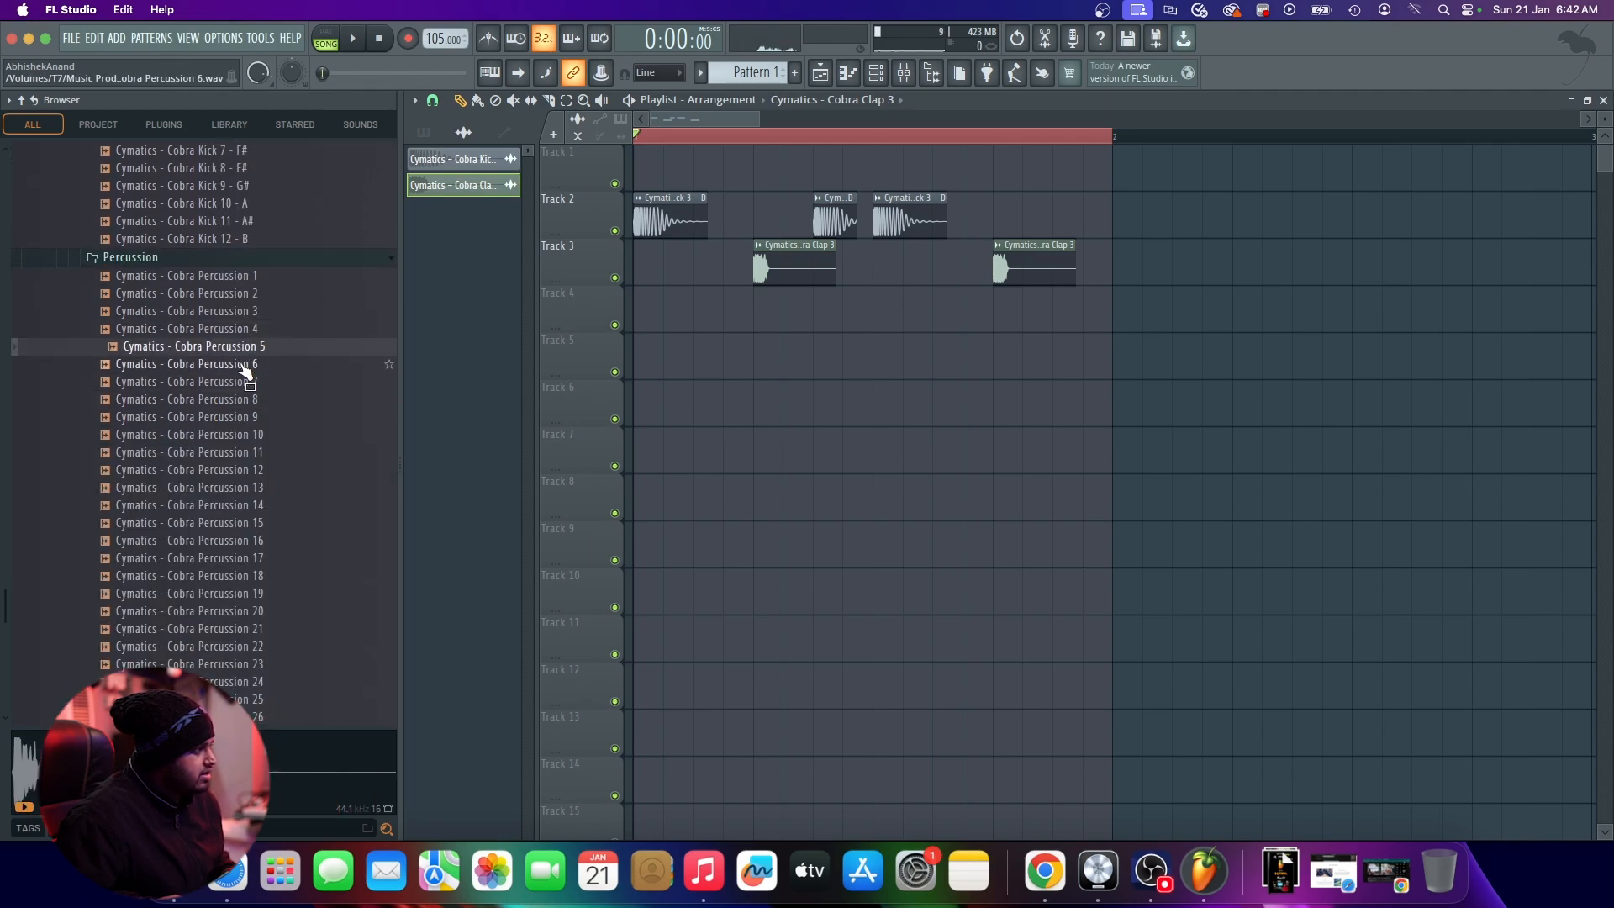
Step: Place Cobra Percussion 6 clips at steps 4 and 12 of bar 1 on Track 4 and play the loop
drag(248, 368, 721, 334)
key(space)
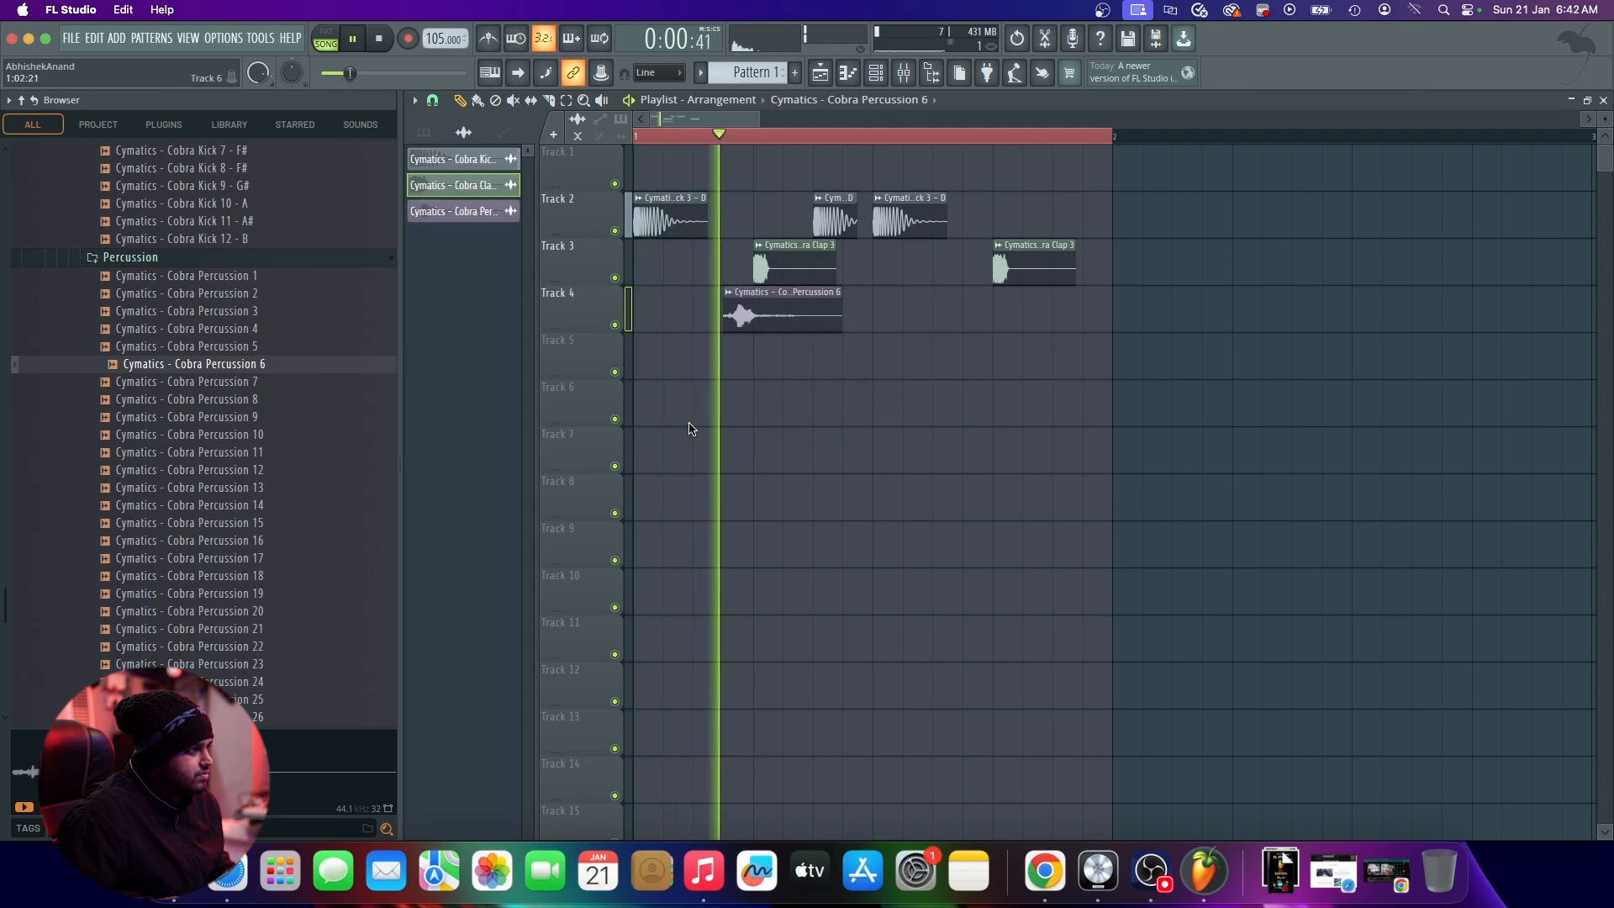
key(space)
click(965, 325)
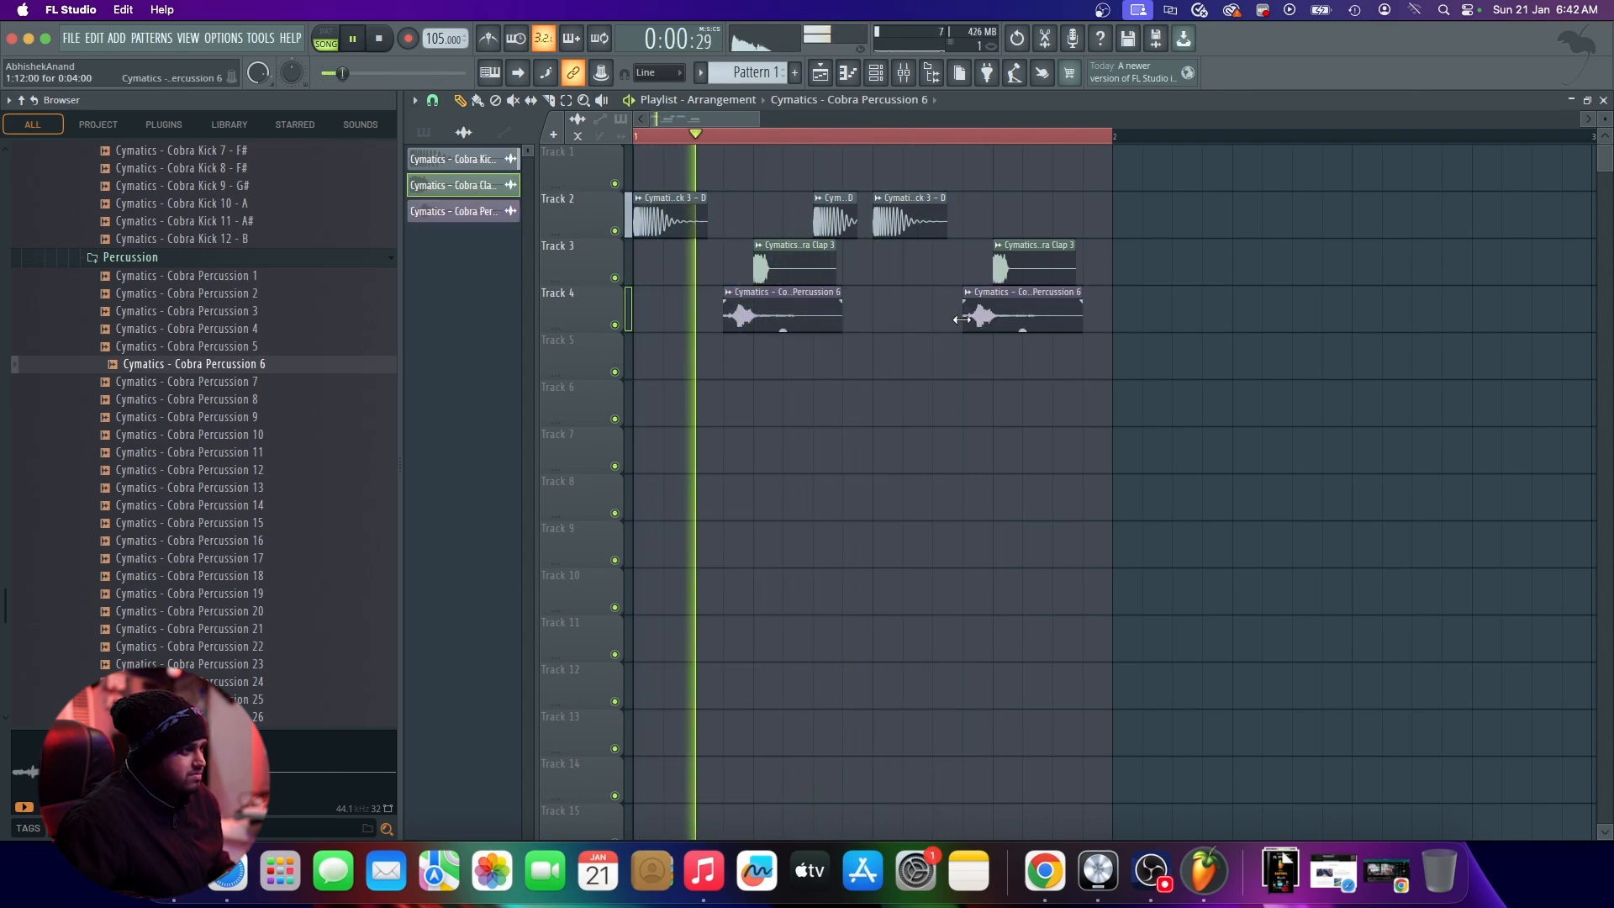
key(space)
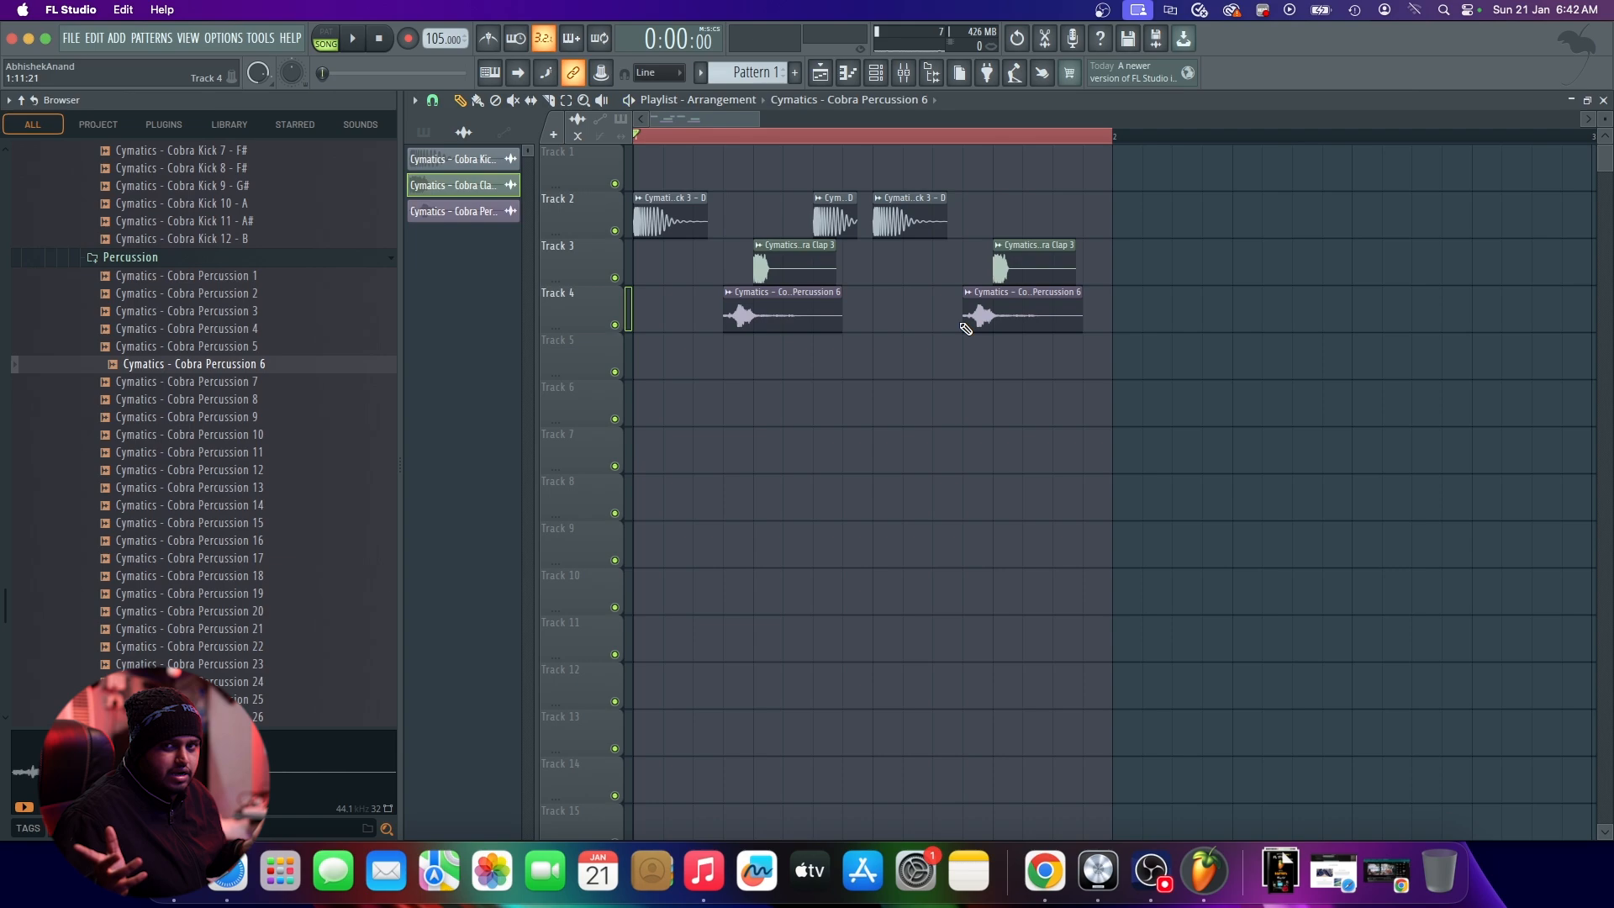
Step: Delete both Percussion 6 clips from Track 4
scroll(1038, 337, down, 1)
right_click(1001, 313)
right_click(720, 314)
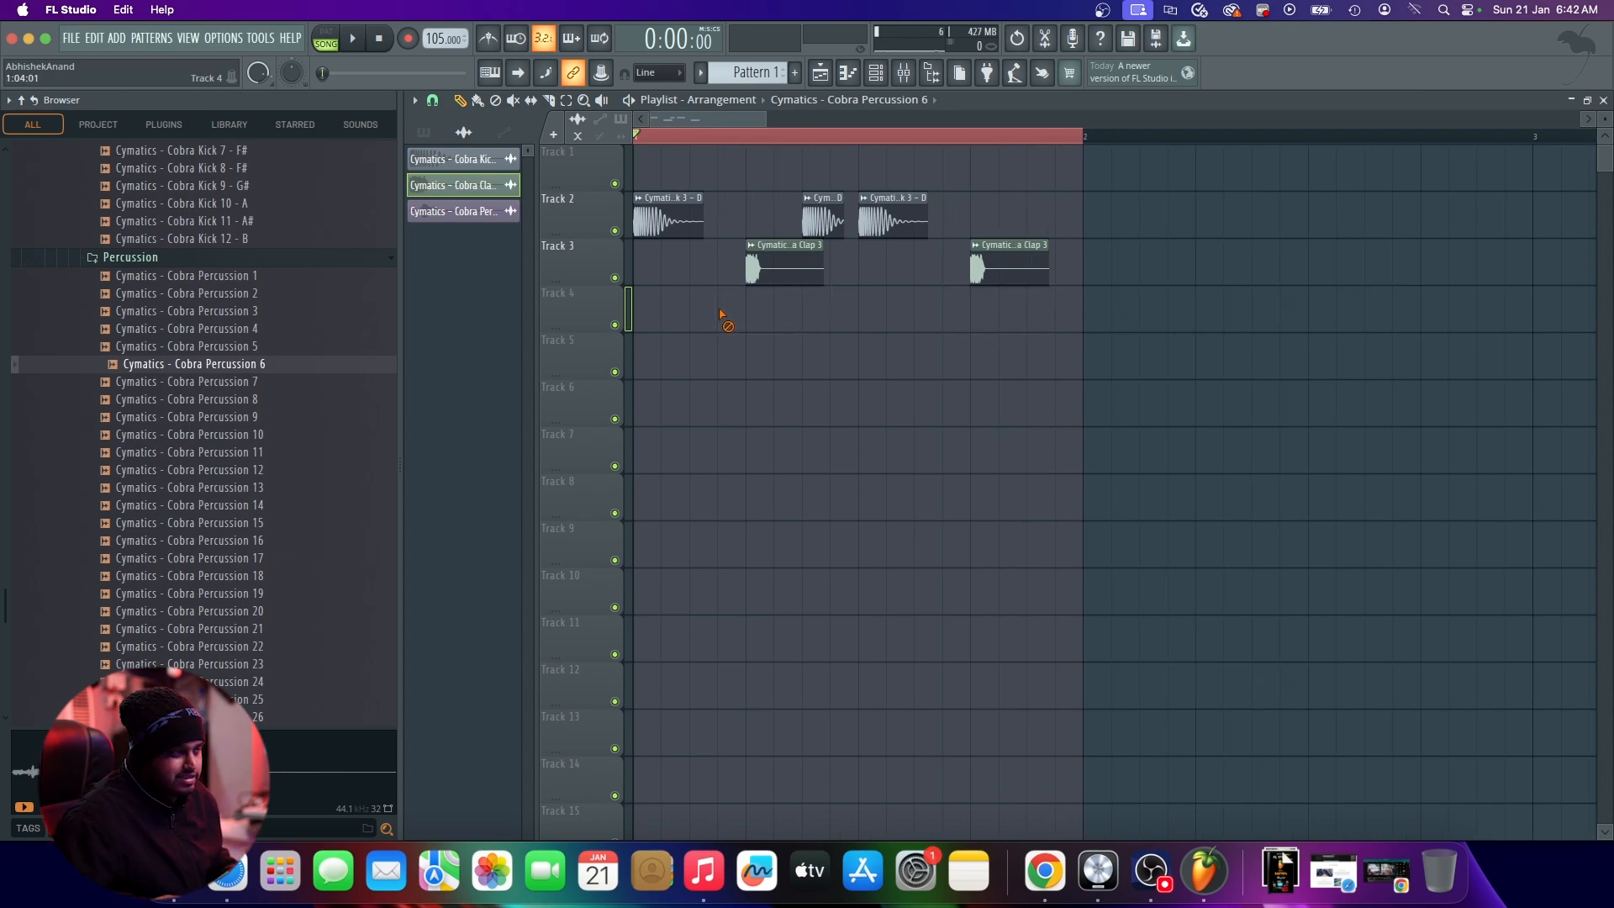
Step: Replace the shortened kick at step 7 with a full-length one and move the third kick to step 11 on Track 2, playing the loop
right_click(802, 225)
drag(875, 229, 931, 229)
key(space)
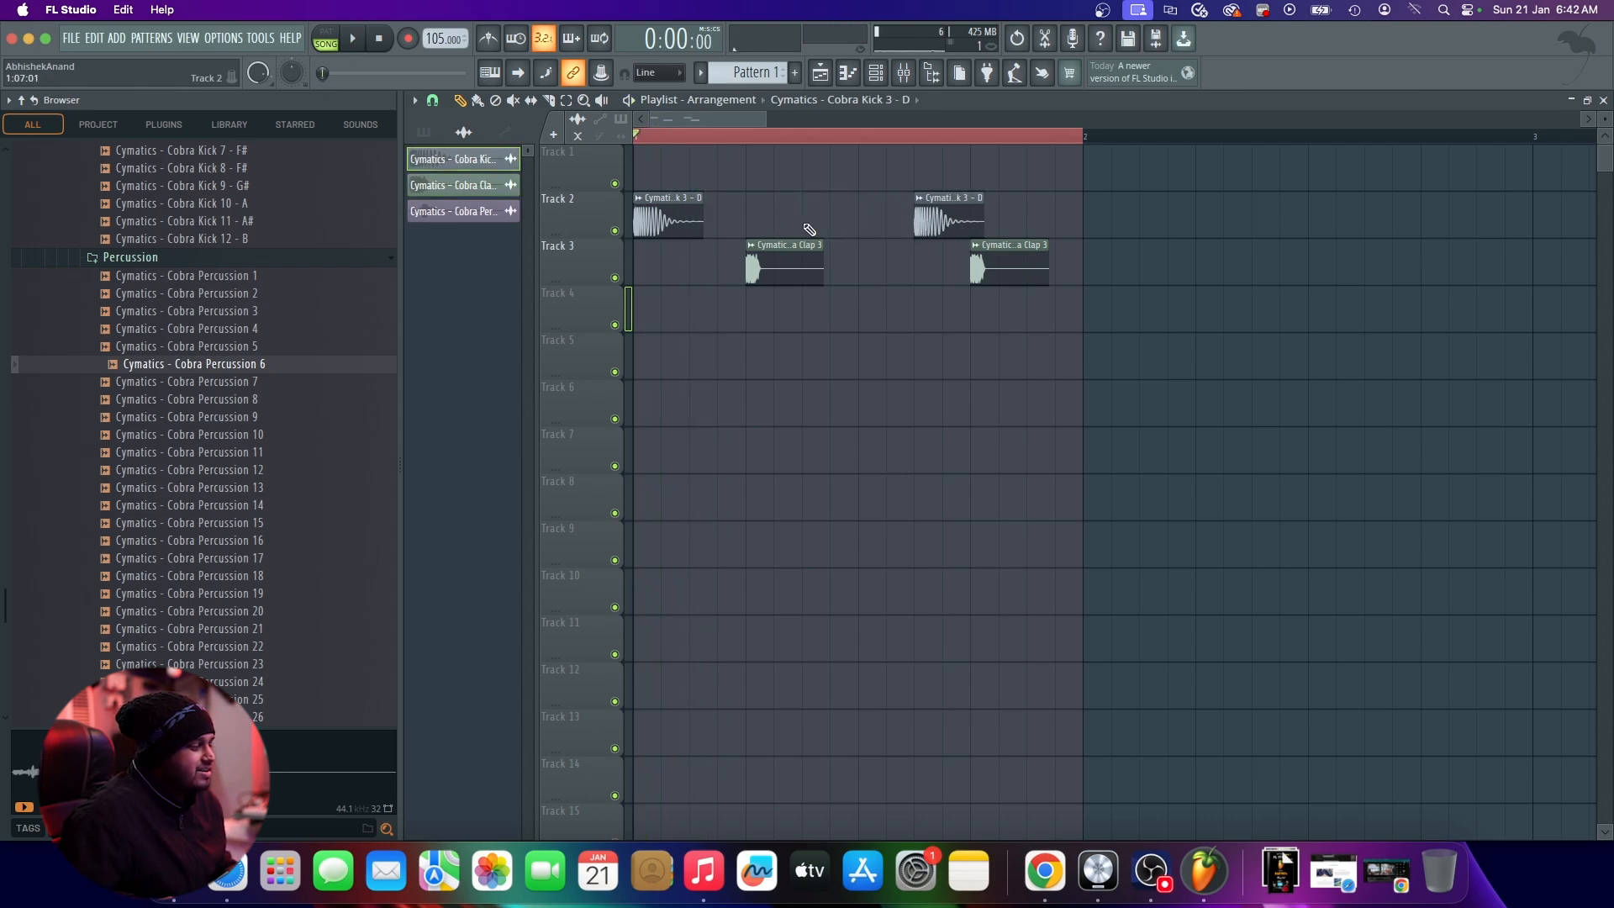
click(808, 227)
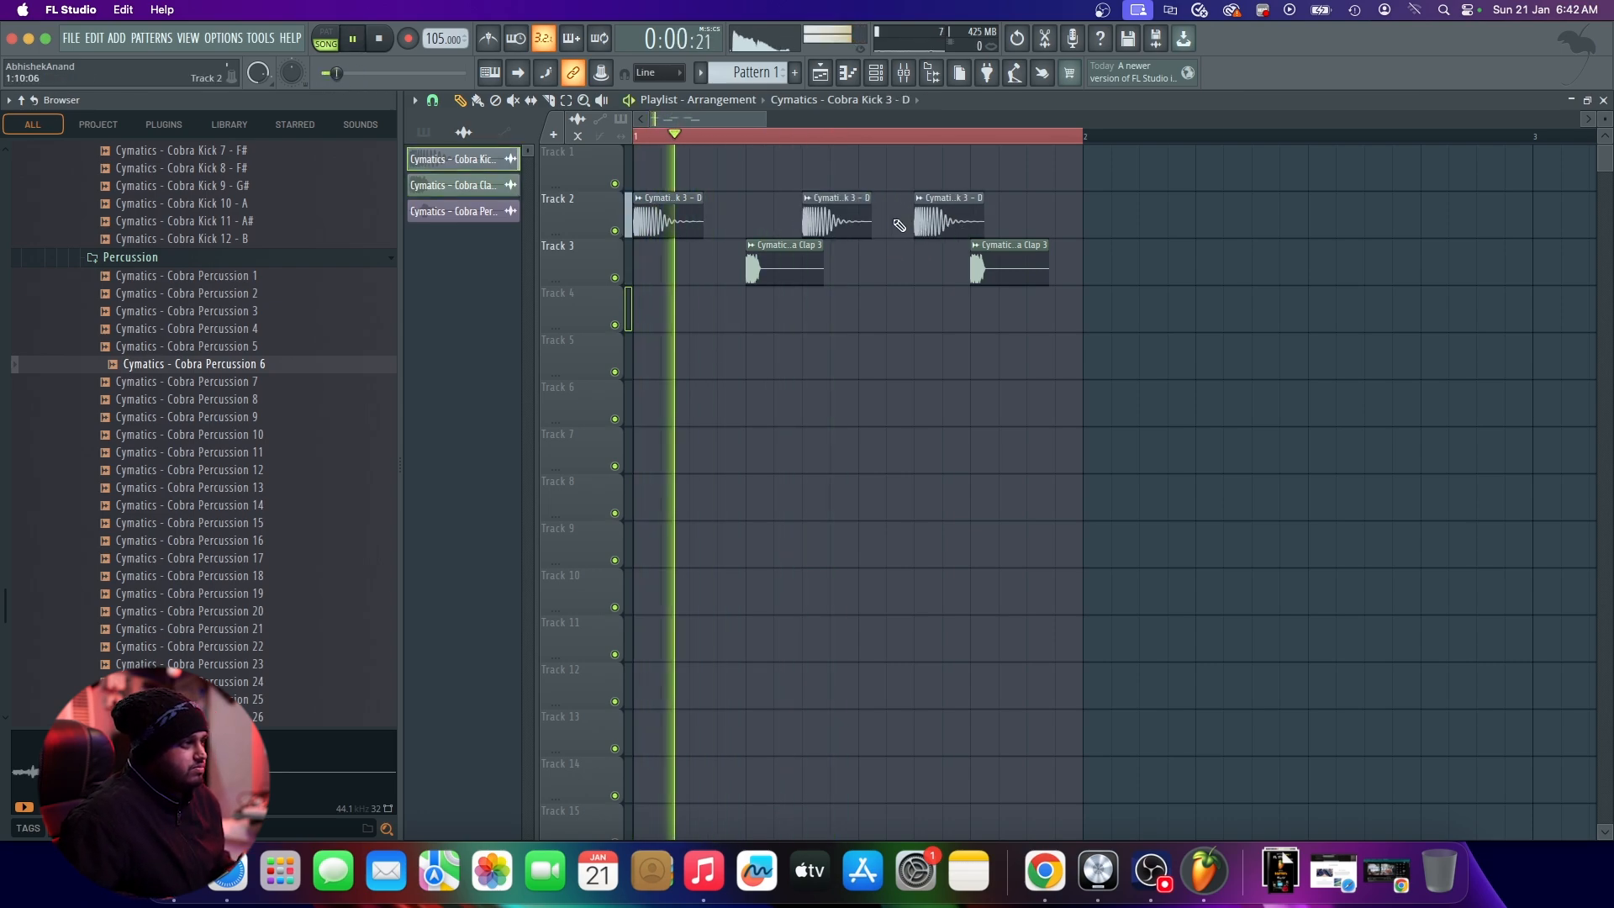
Step: Remove the kicks at steps 7 and 11 on Track 2 and place them again at the same steps during playback
right_click(823, 222)
click(812, 220)
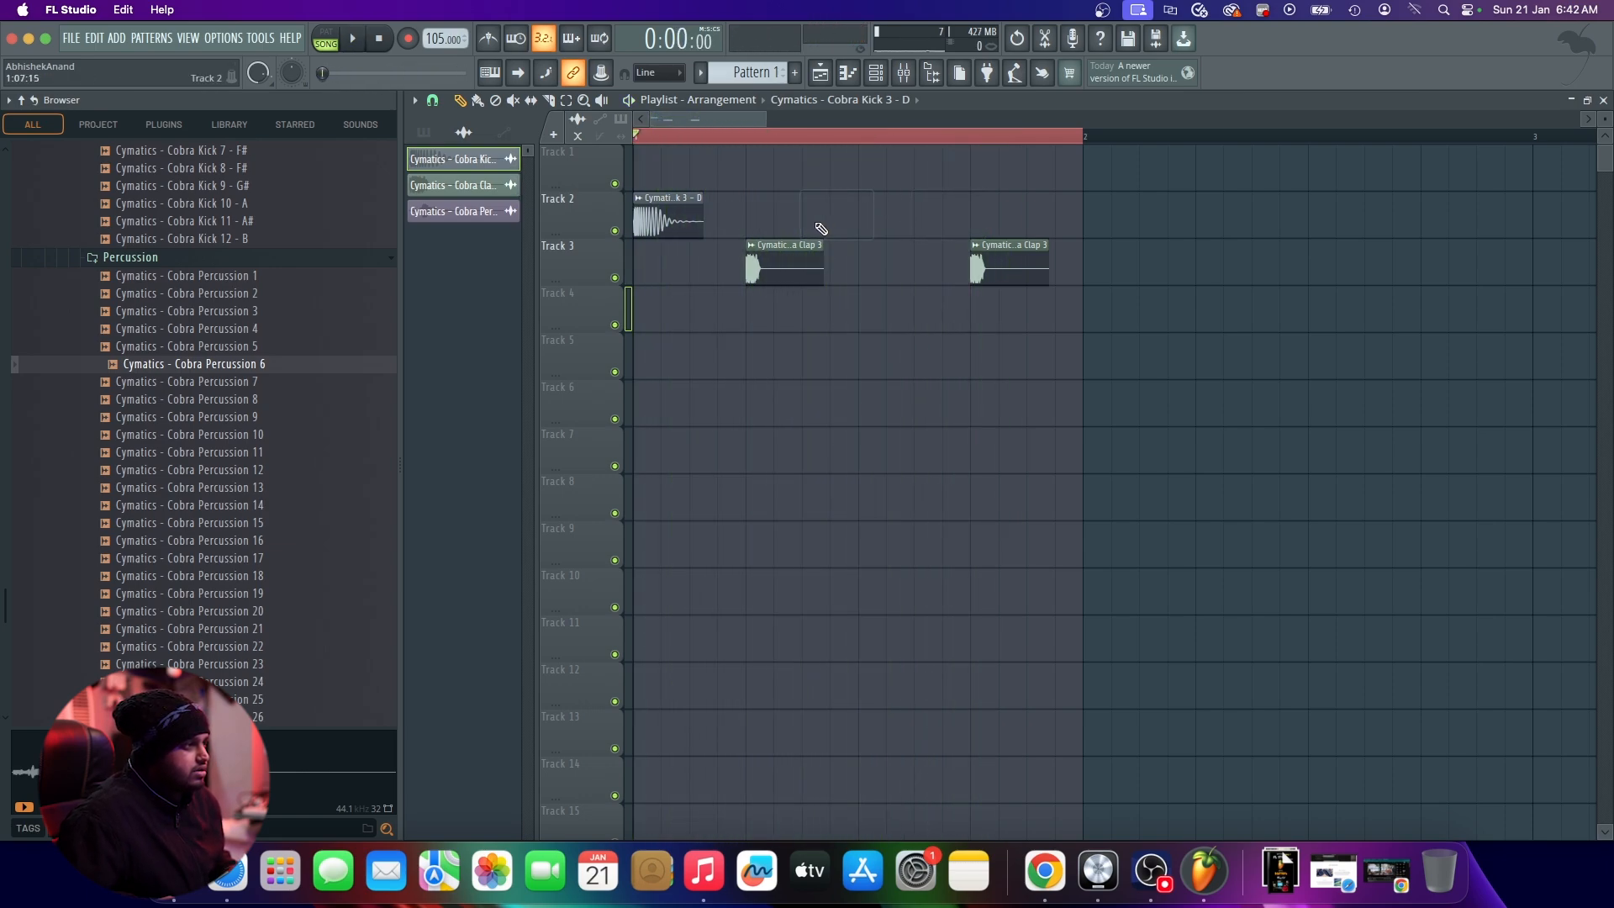
click(821, 227)
key(space)
click(916, 221)
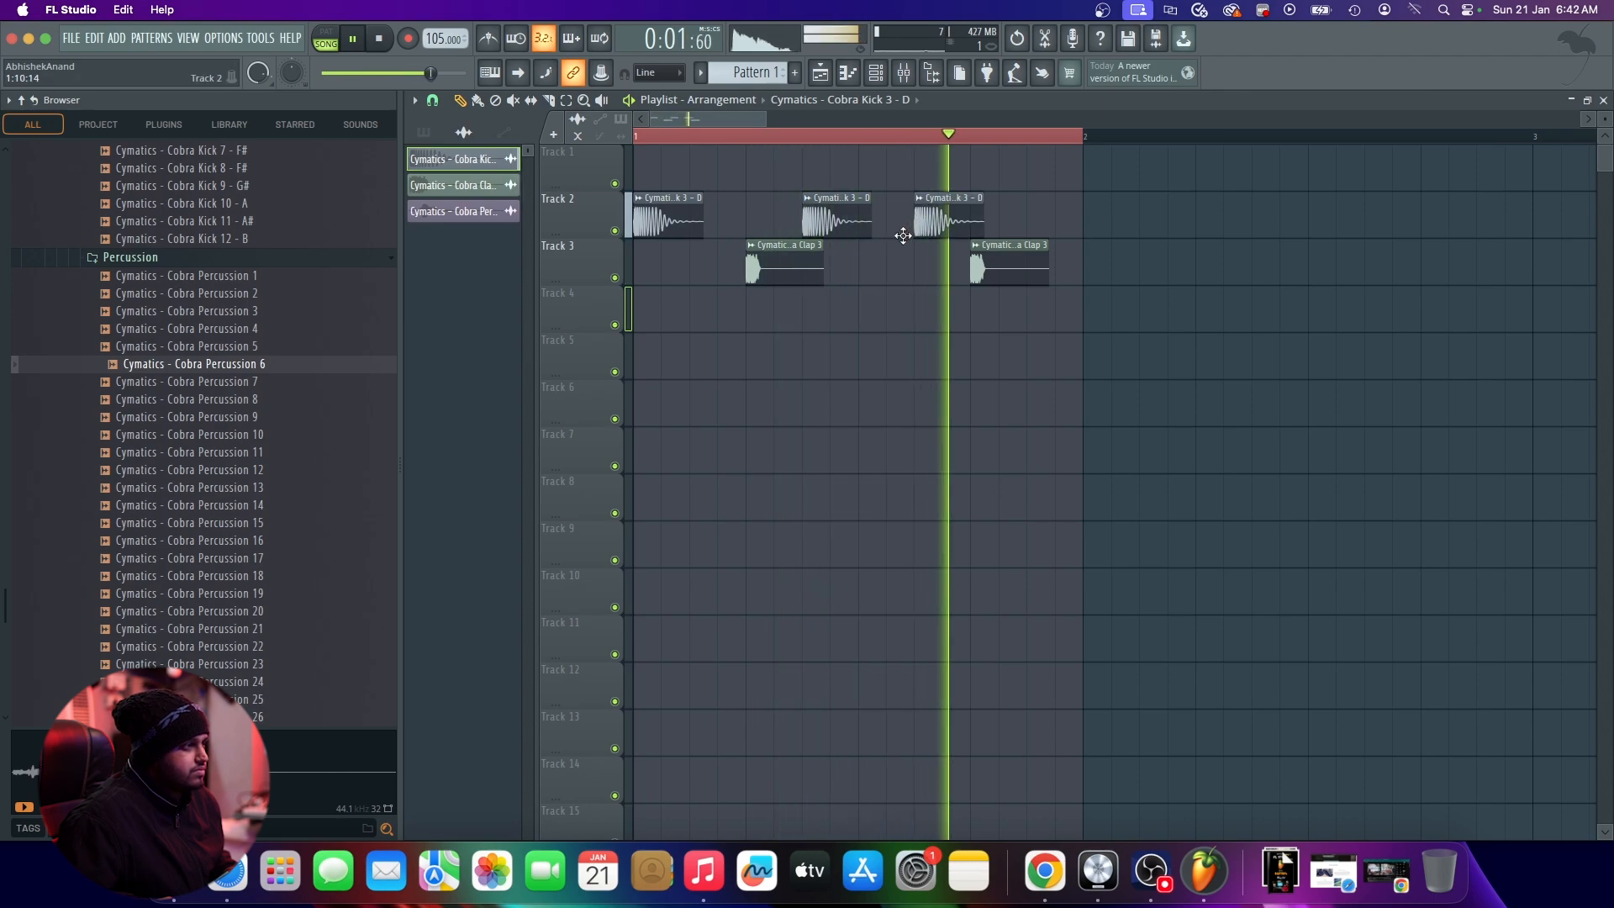
Step: Listen to the loop without the step 7 kick on Track 2, undo its deletion and stop playback
right_click(841, 225)
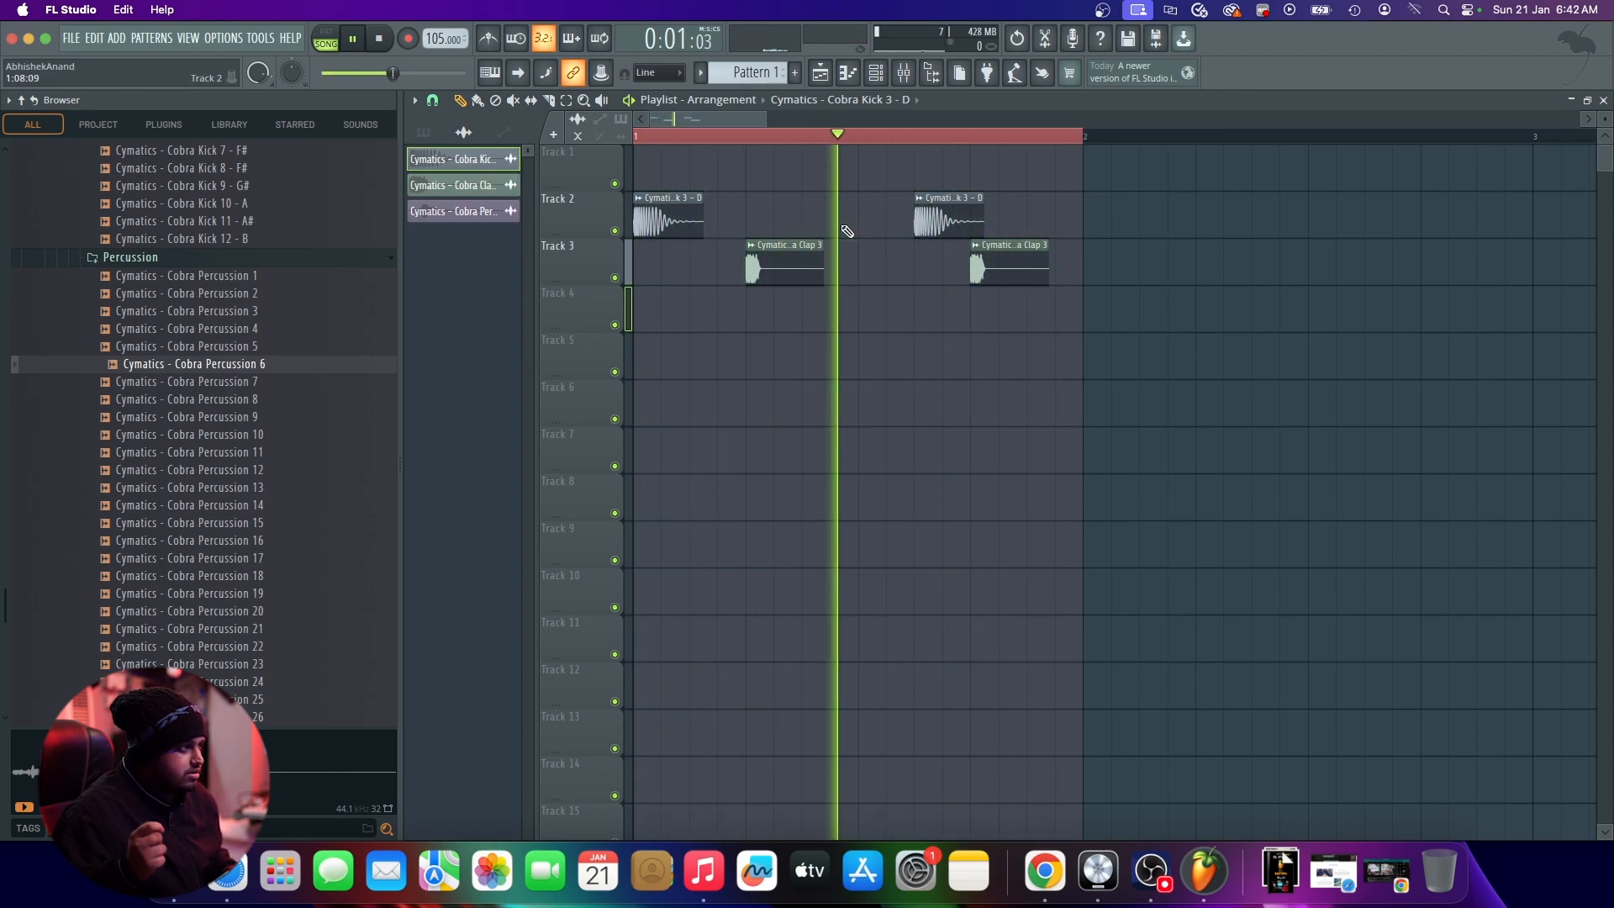
key(super+z)
key(space)
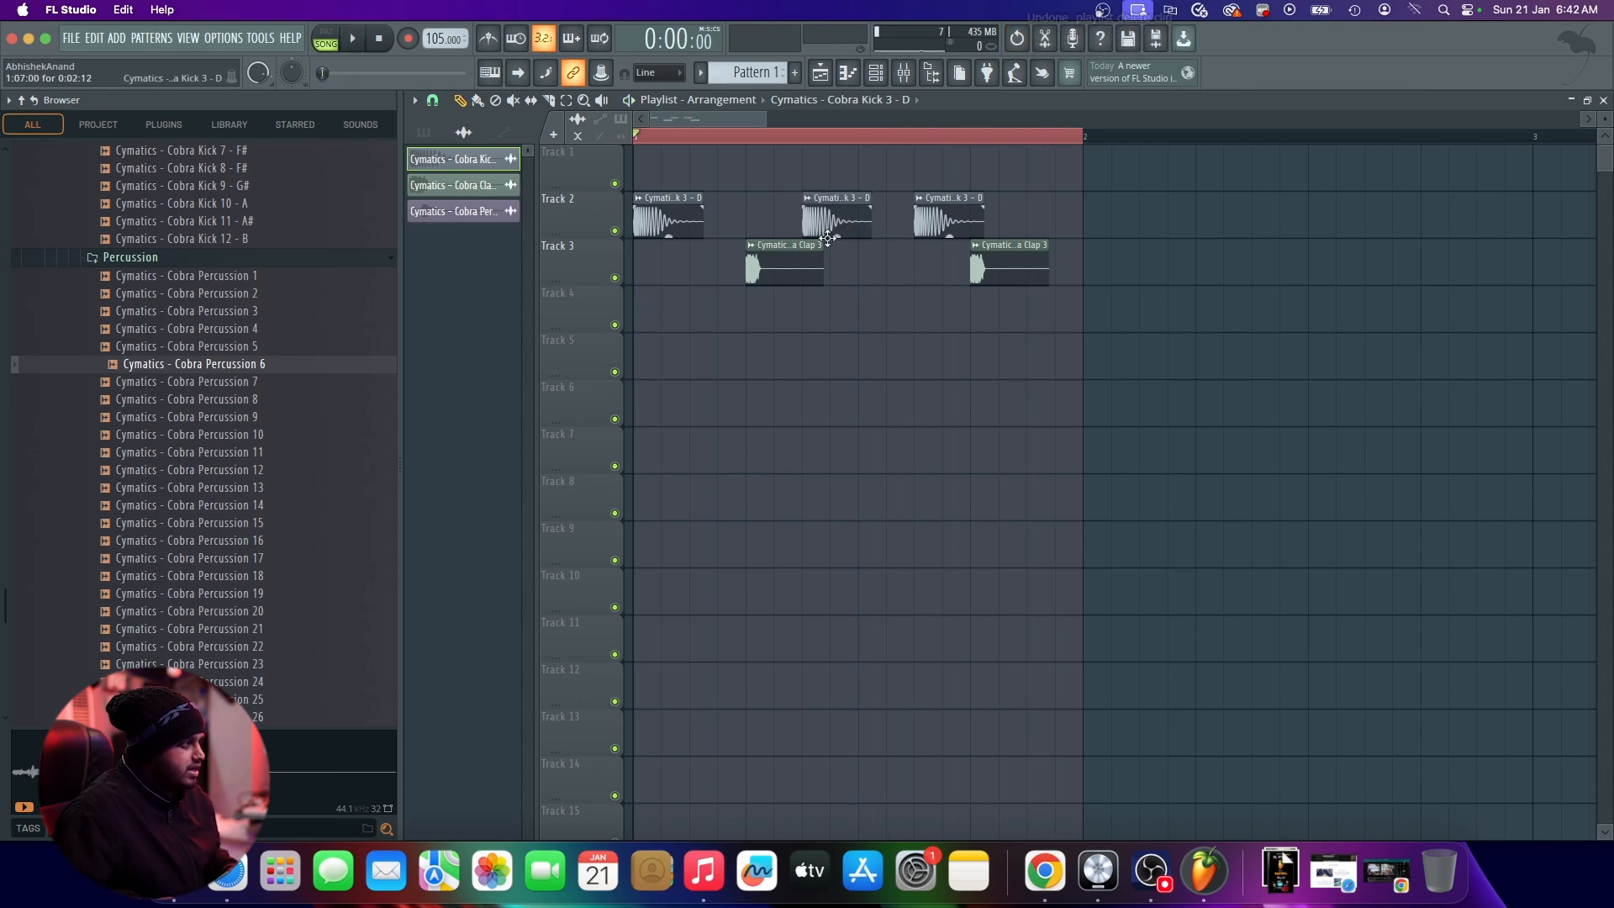
Step: Find Cobra Hihat Loop 1 - 110 BPM among the pack's hihat drum loops and place it at the start of bar 1 on Track 6
click(183, 258)
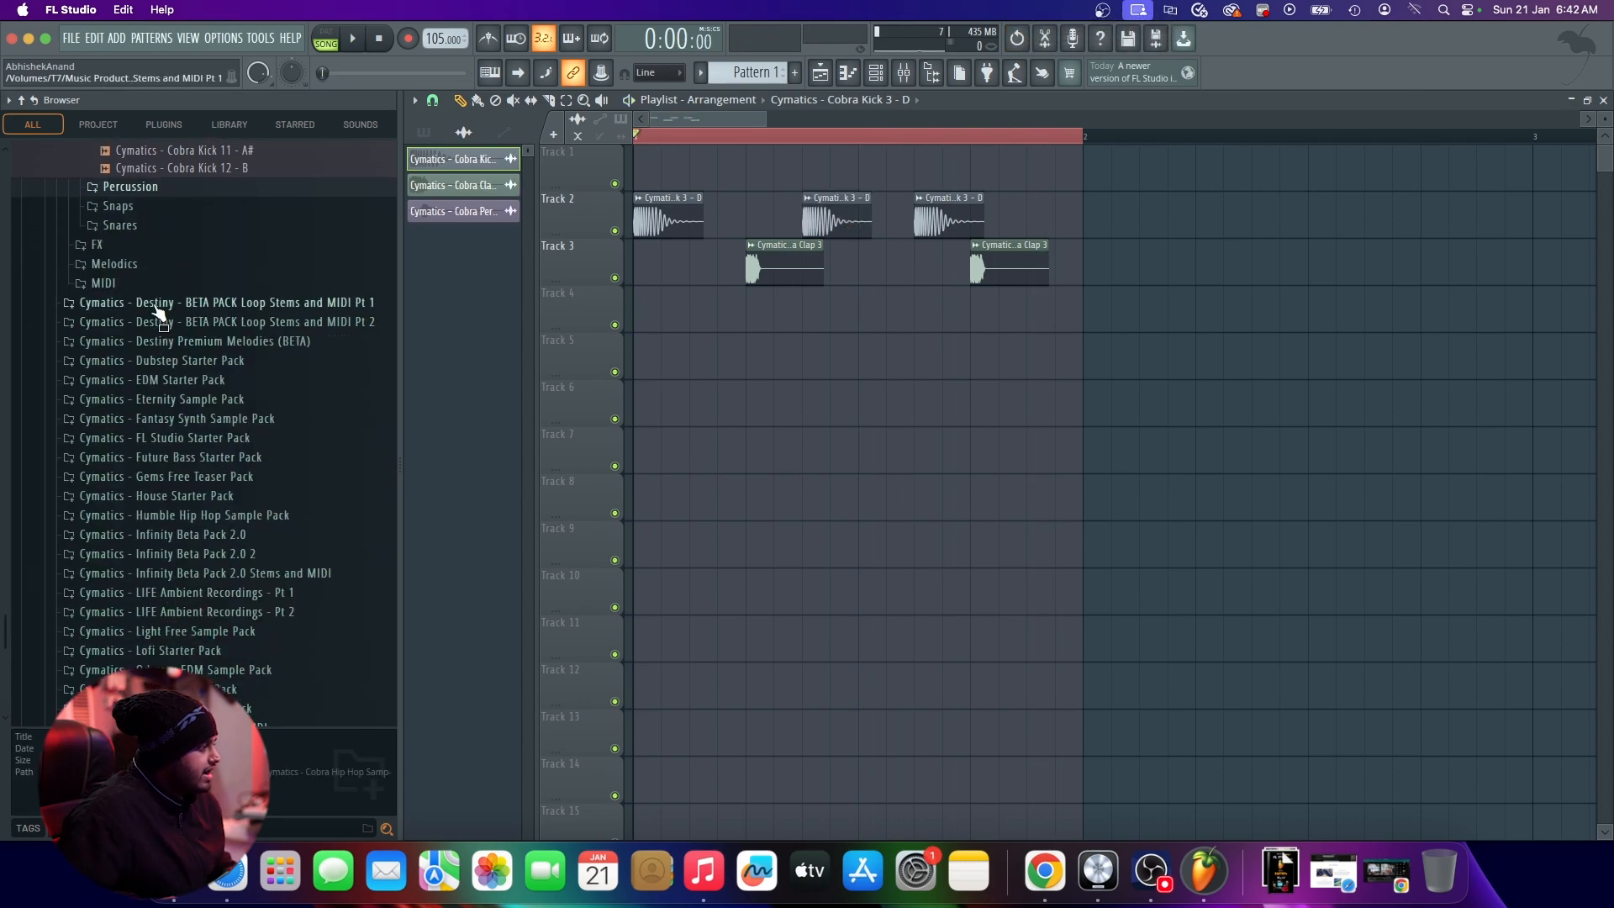
scroll(166, 362, up, 5)
scroll(166, 349, up, 4)
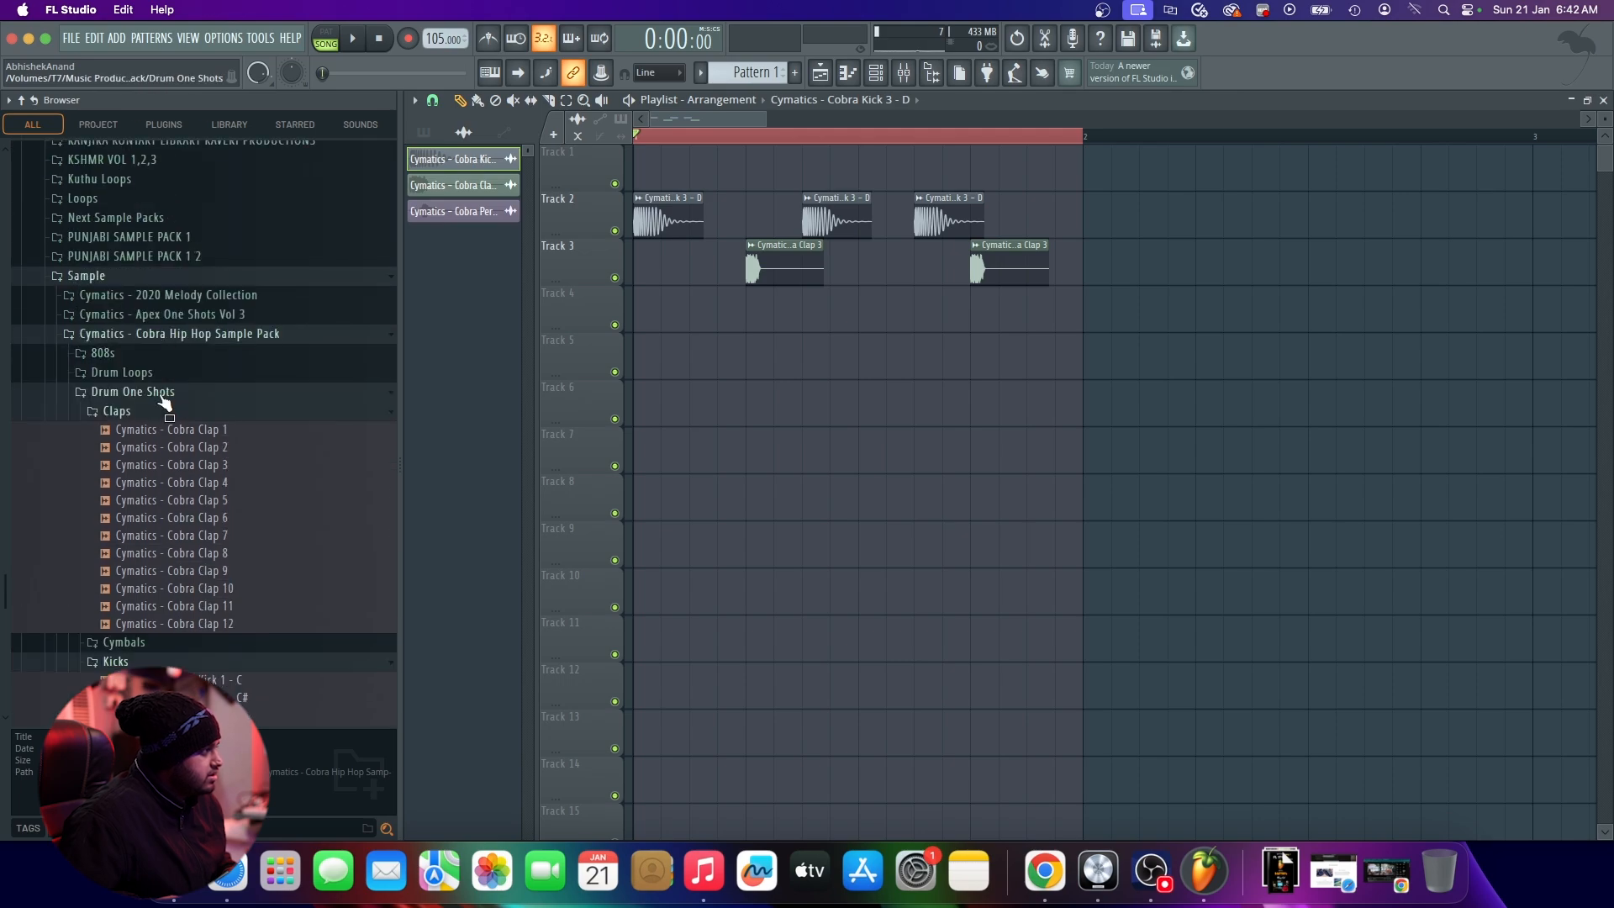
click(159, 372)
click(165, 411)
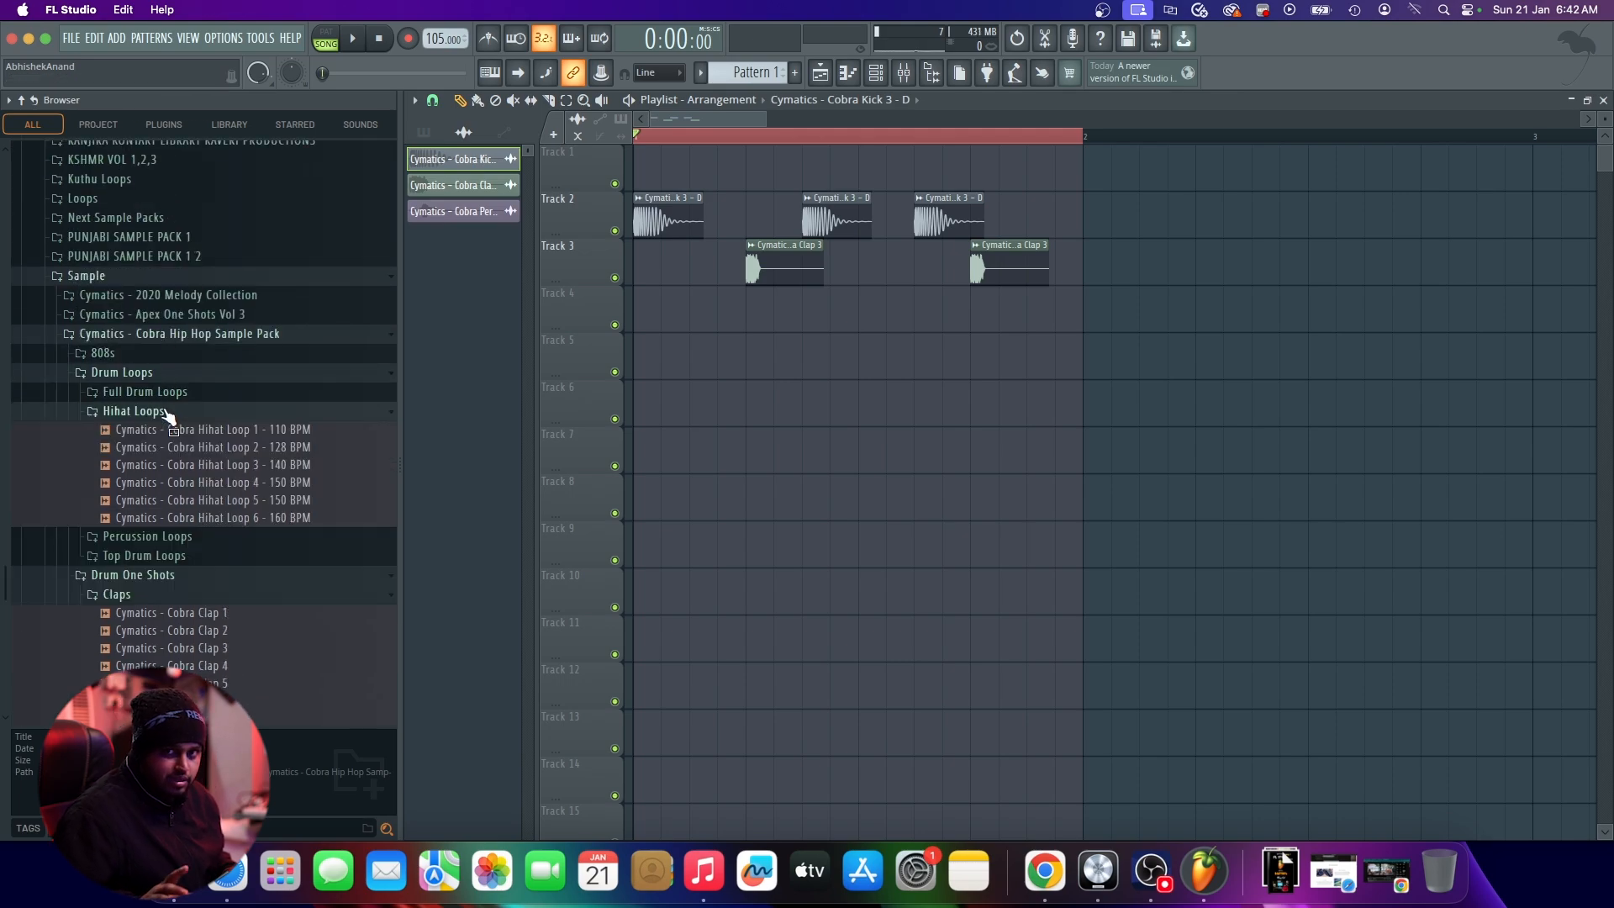
click(264, 433)
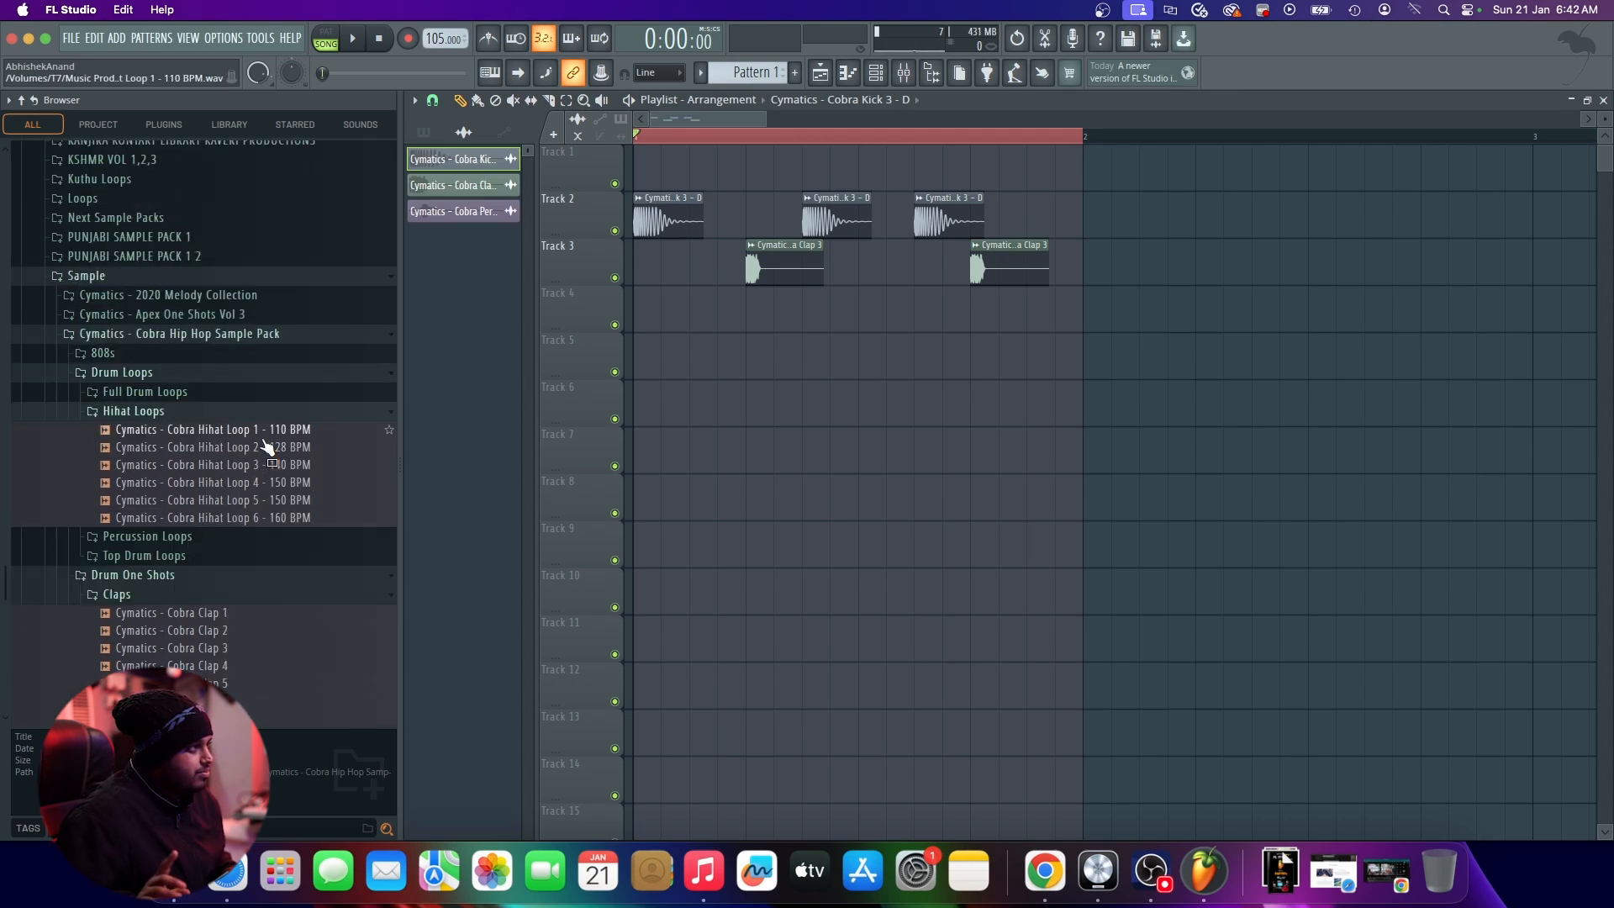
drag(266, 447, 869, 497)
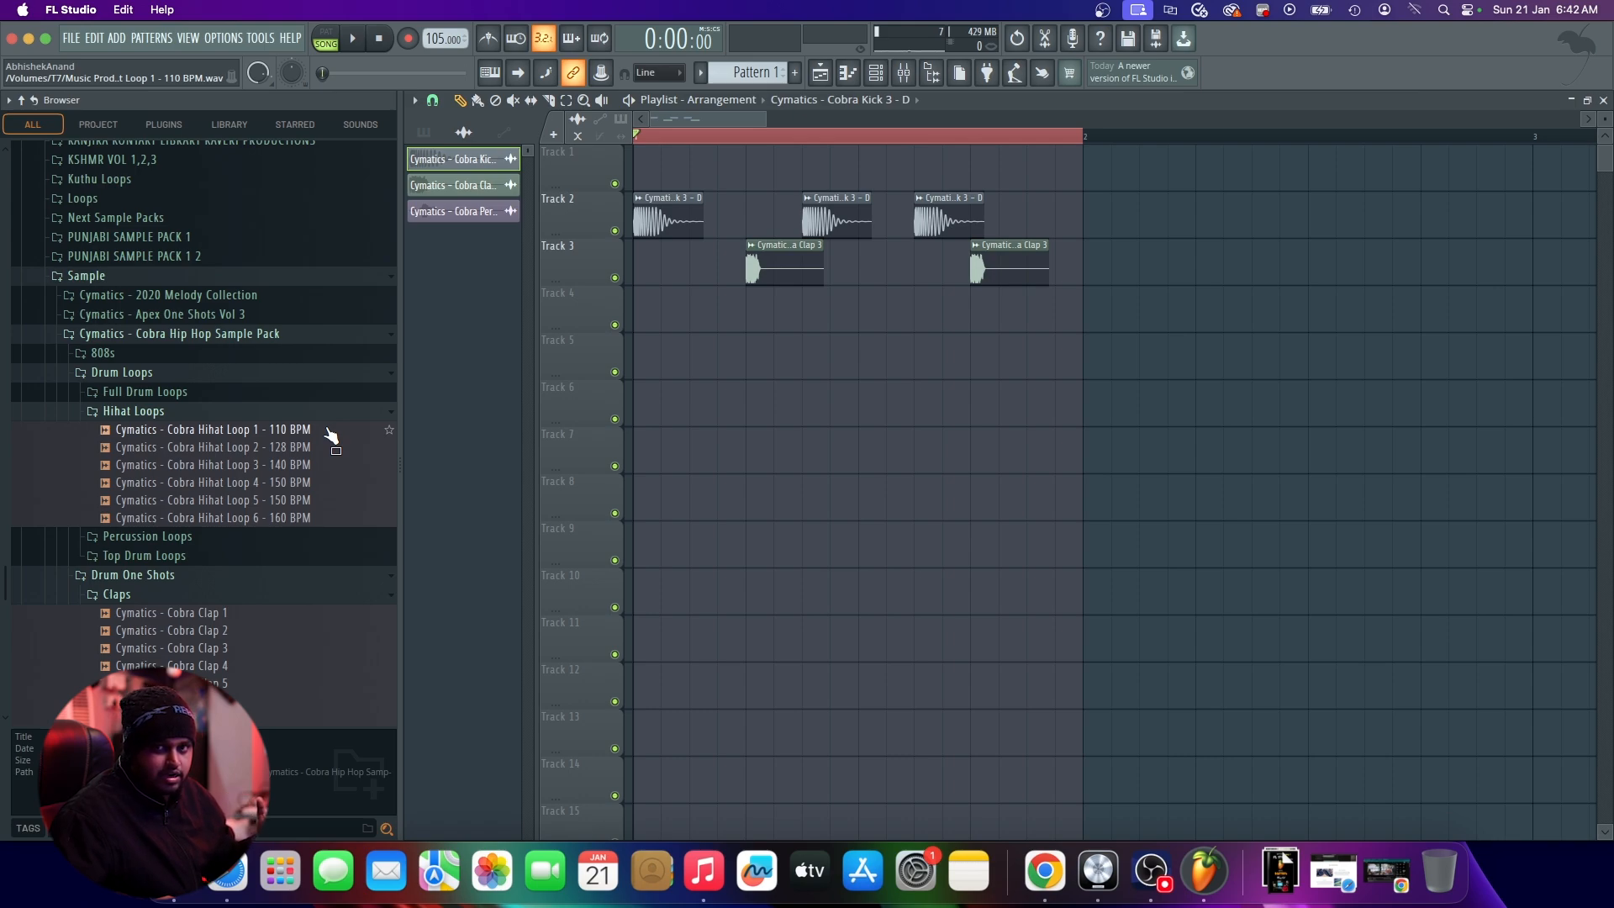
drag(323, 438, 640, 406)
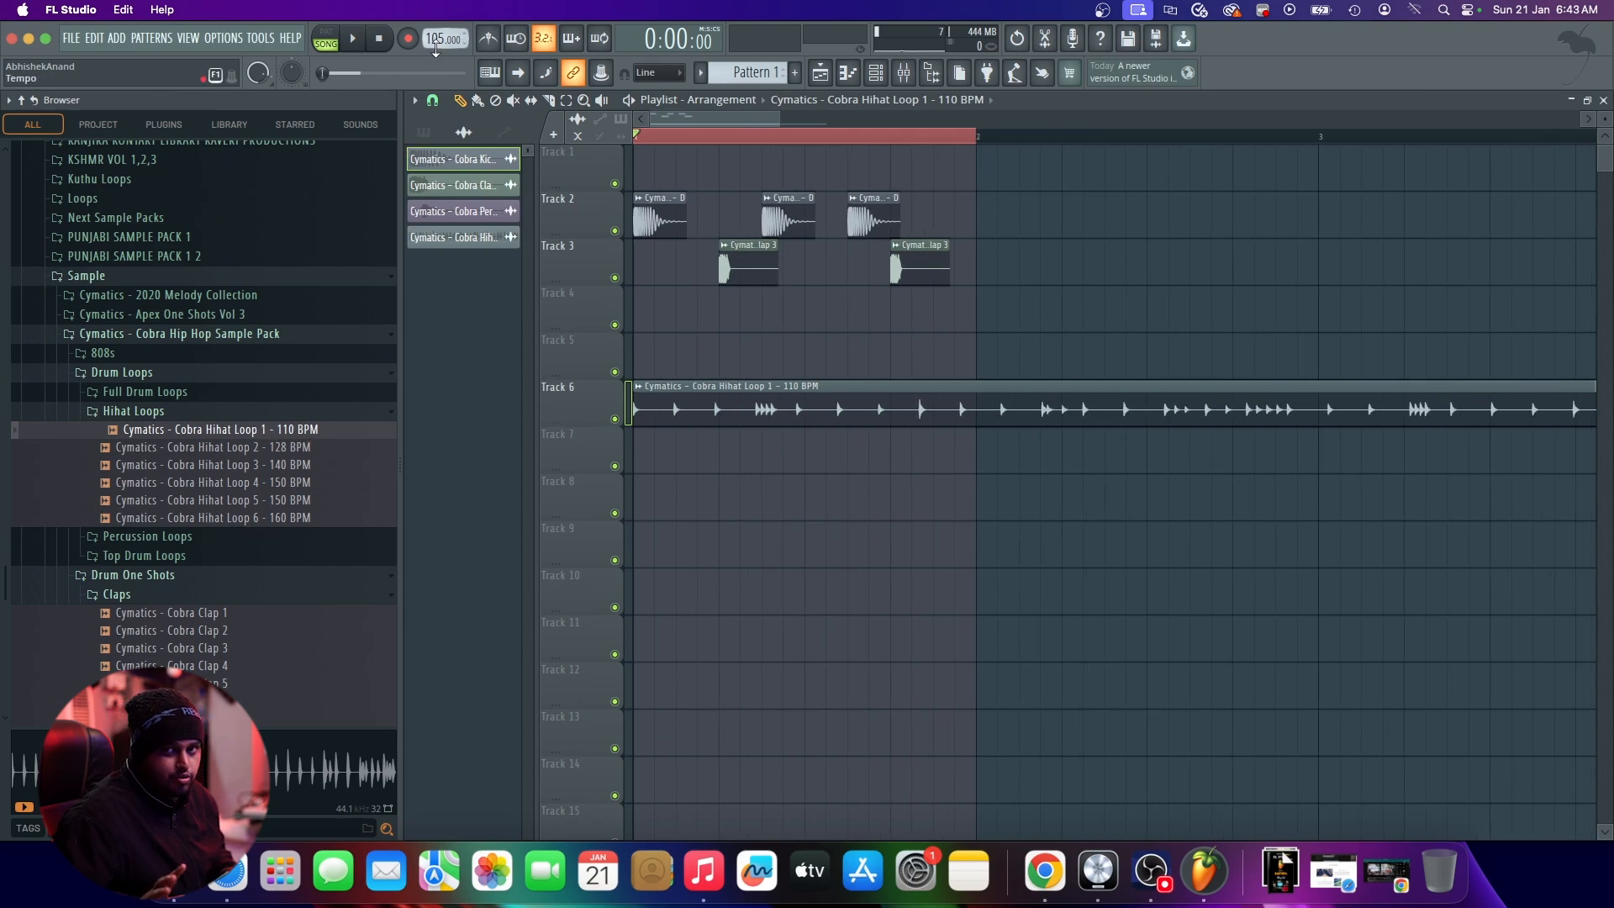
Step: Time-stretch the hi-hat loop on Track 6 to span four bars, clear the bar 1 loop selection and play the arrangement
scroll(710, 420, down, 4)
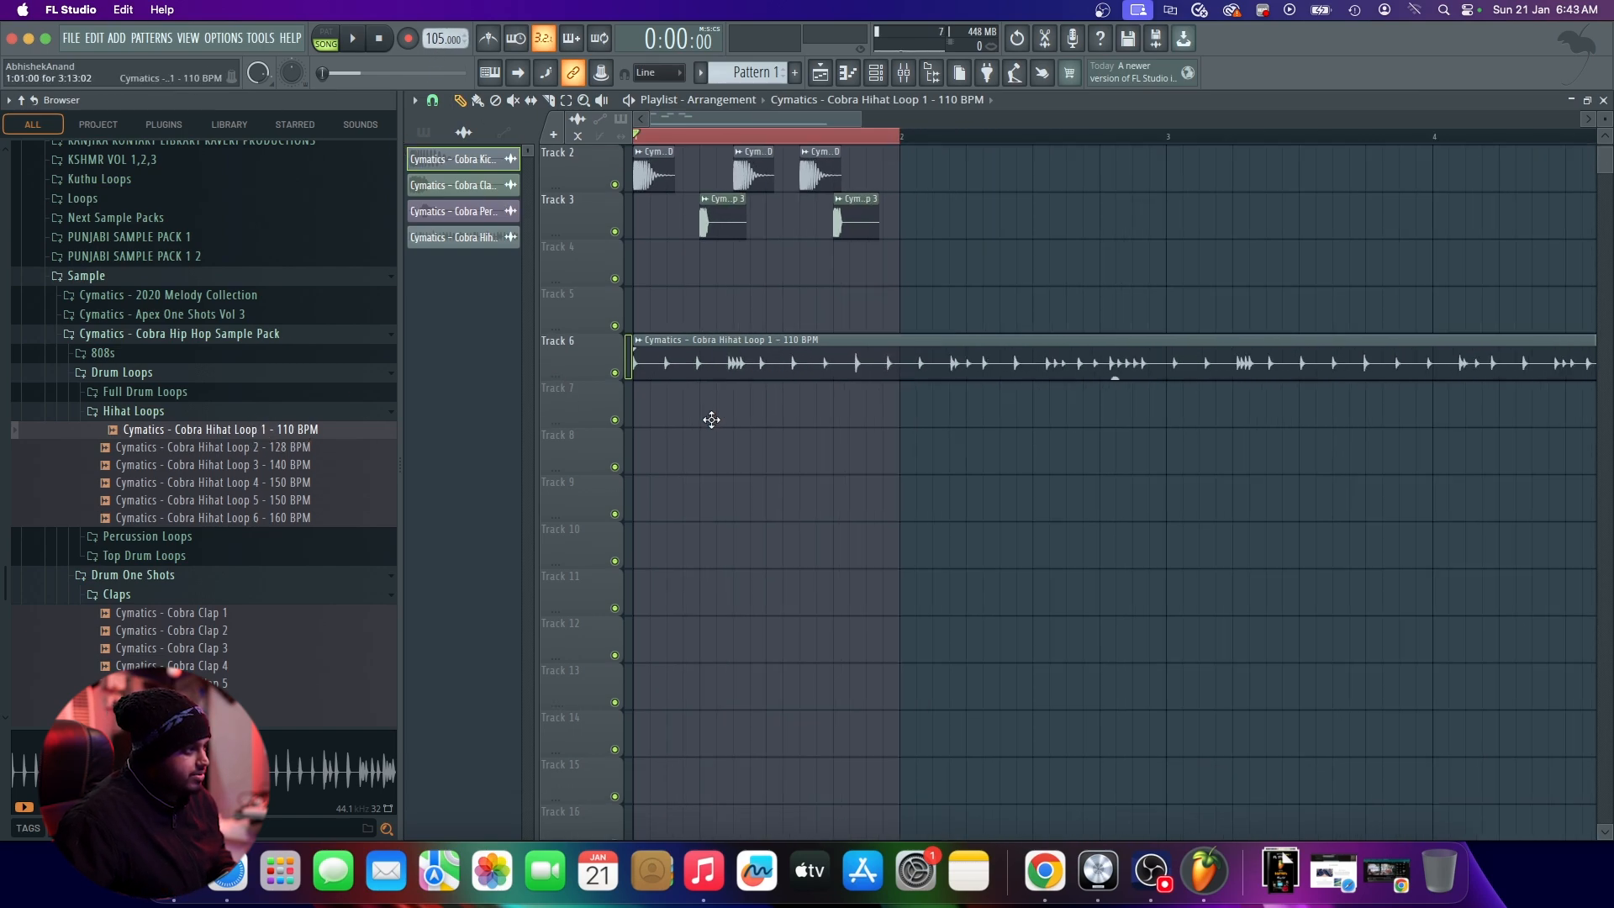
double_click(734, 365)
drag(713, 210, 849, 431)
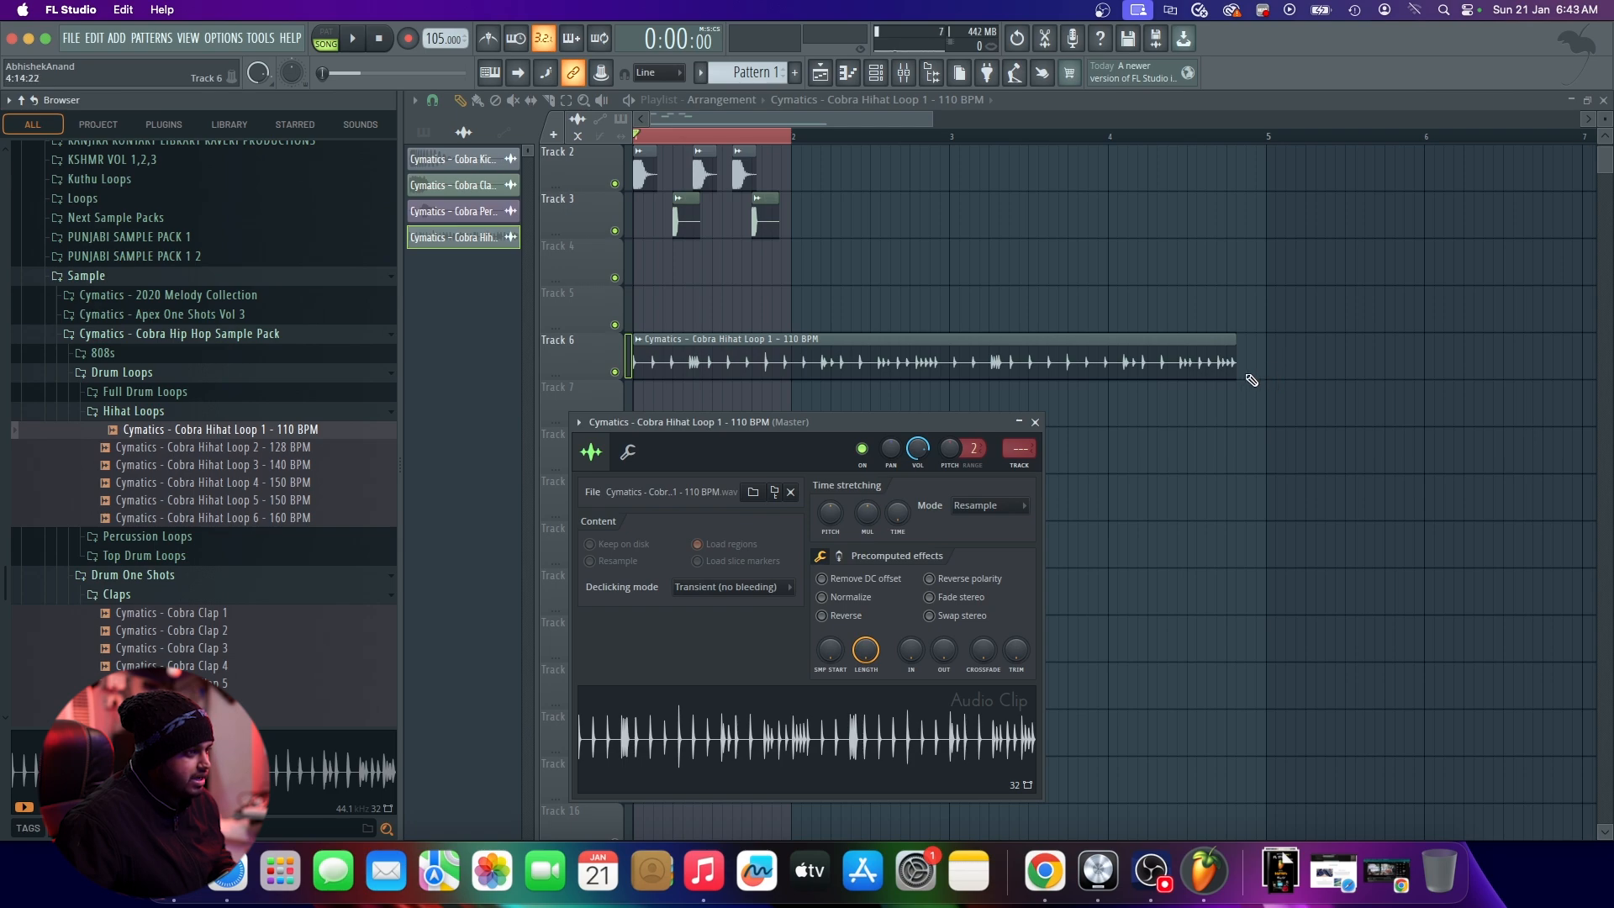
mouse_move(897, 512)
mouse_down()
mouse_move(898, 530)
mouse_move(897, 498)
mouse_up()
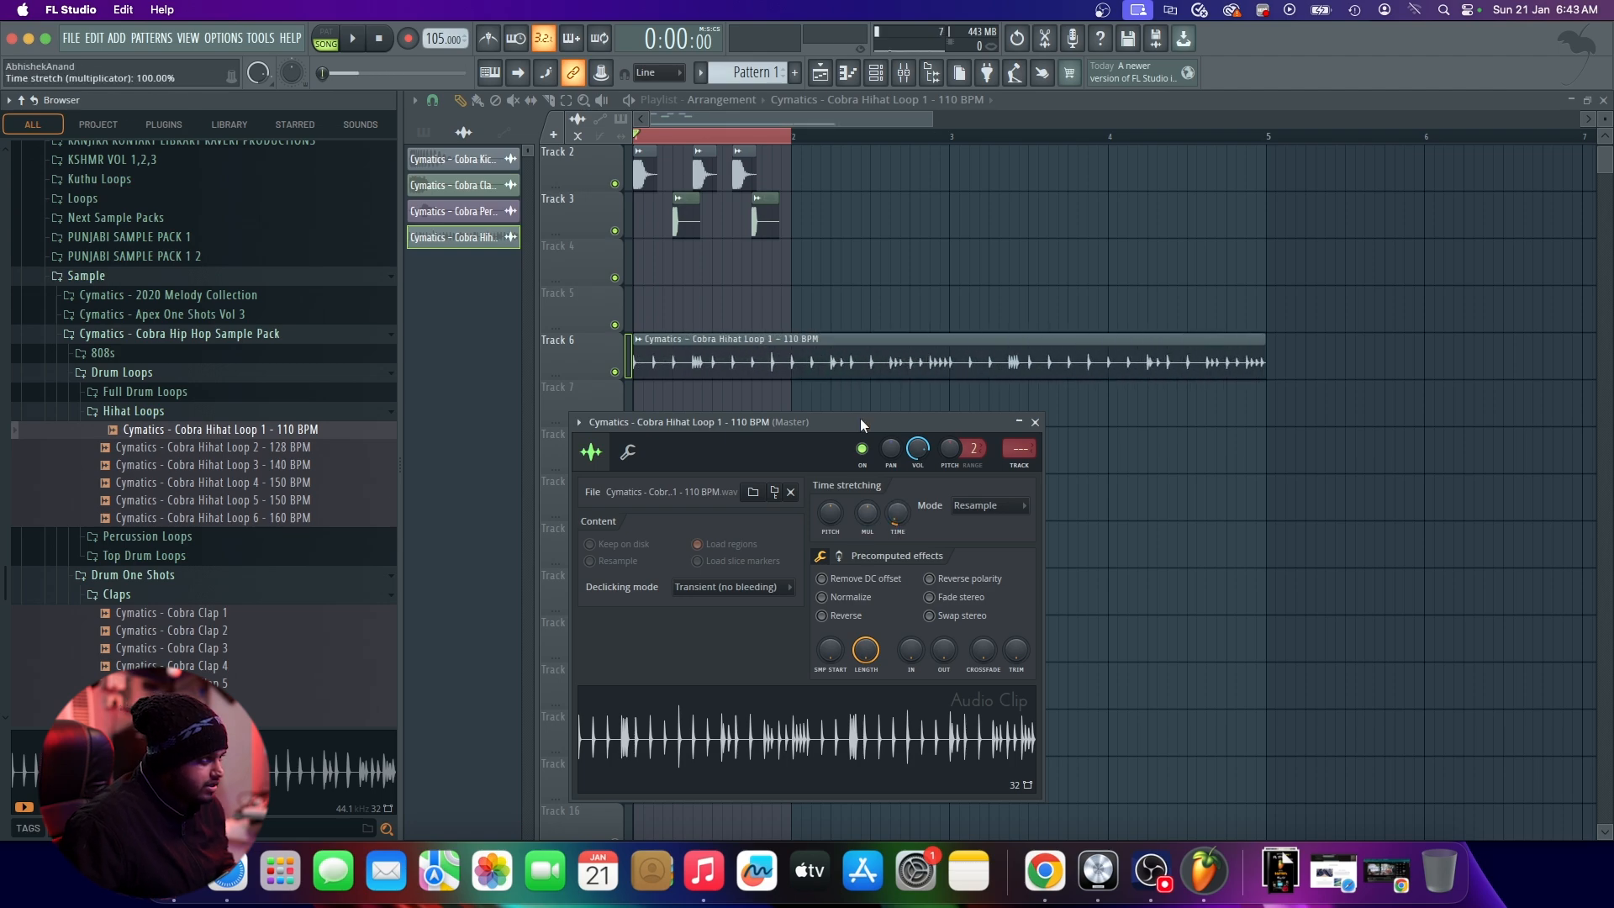
click(1036, 422)
click(774, 141)
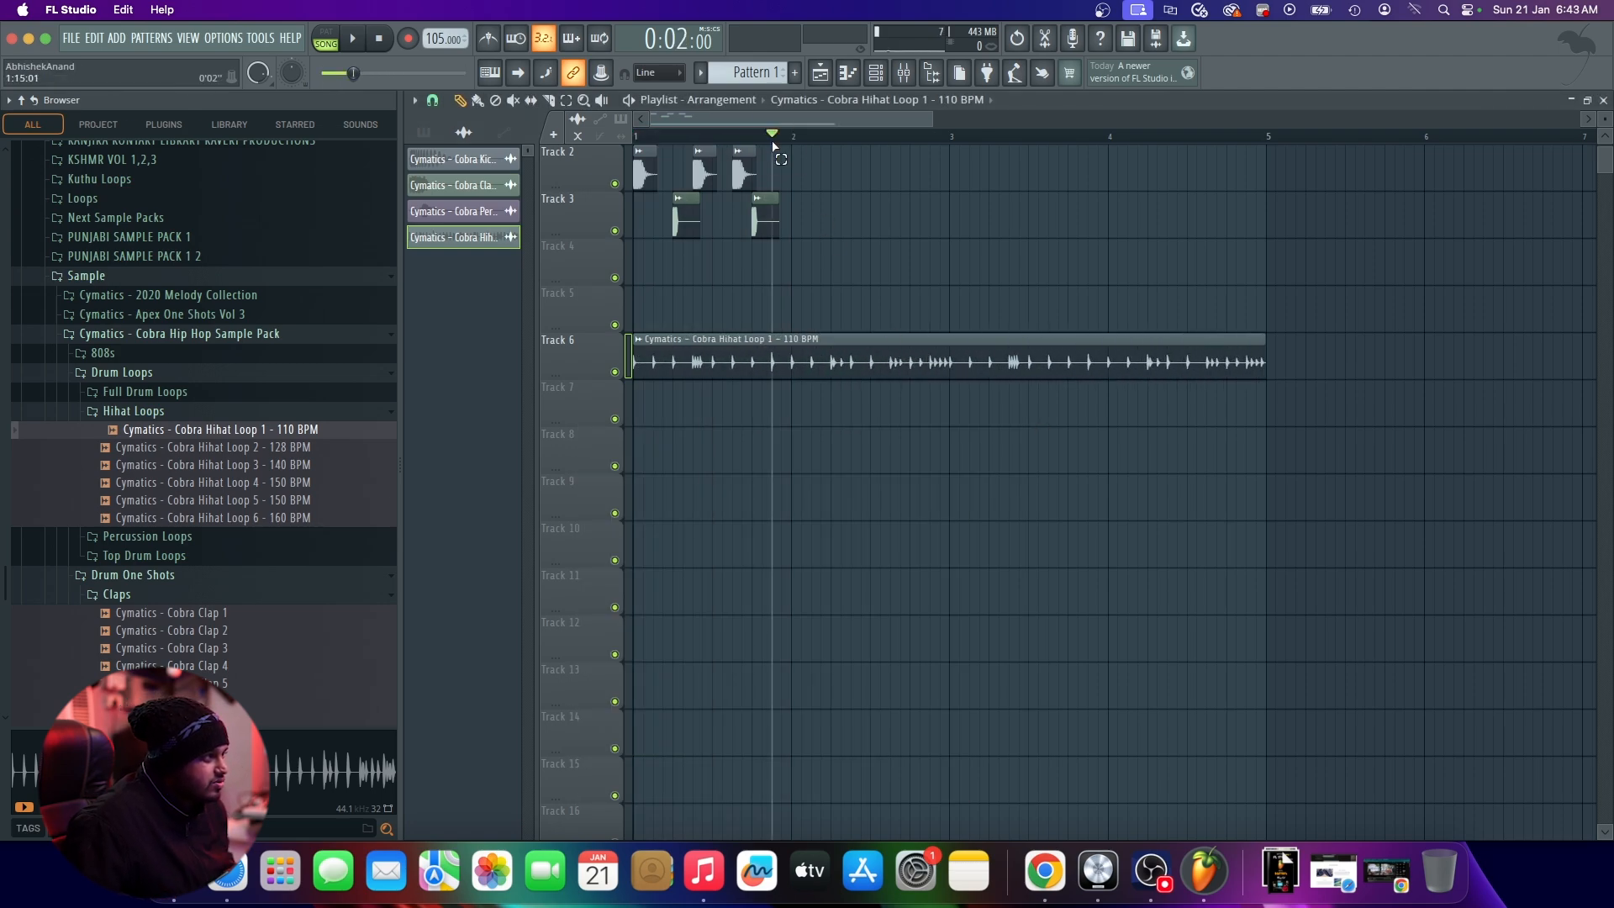
key(space)
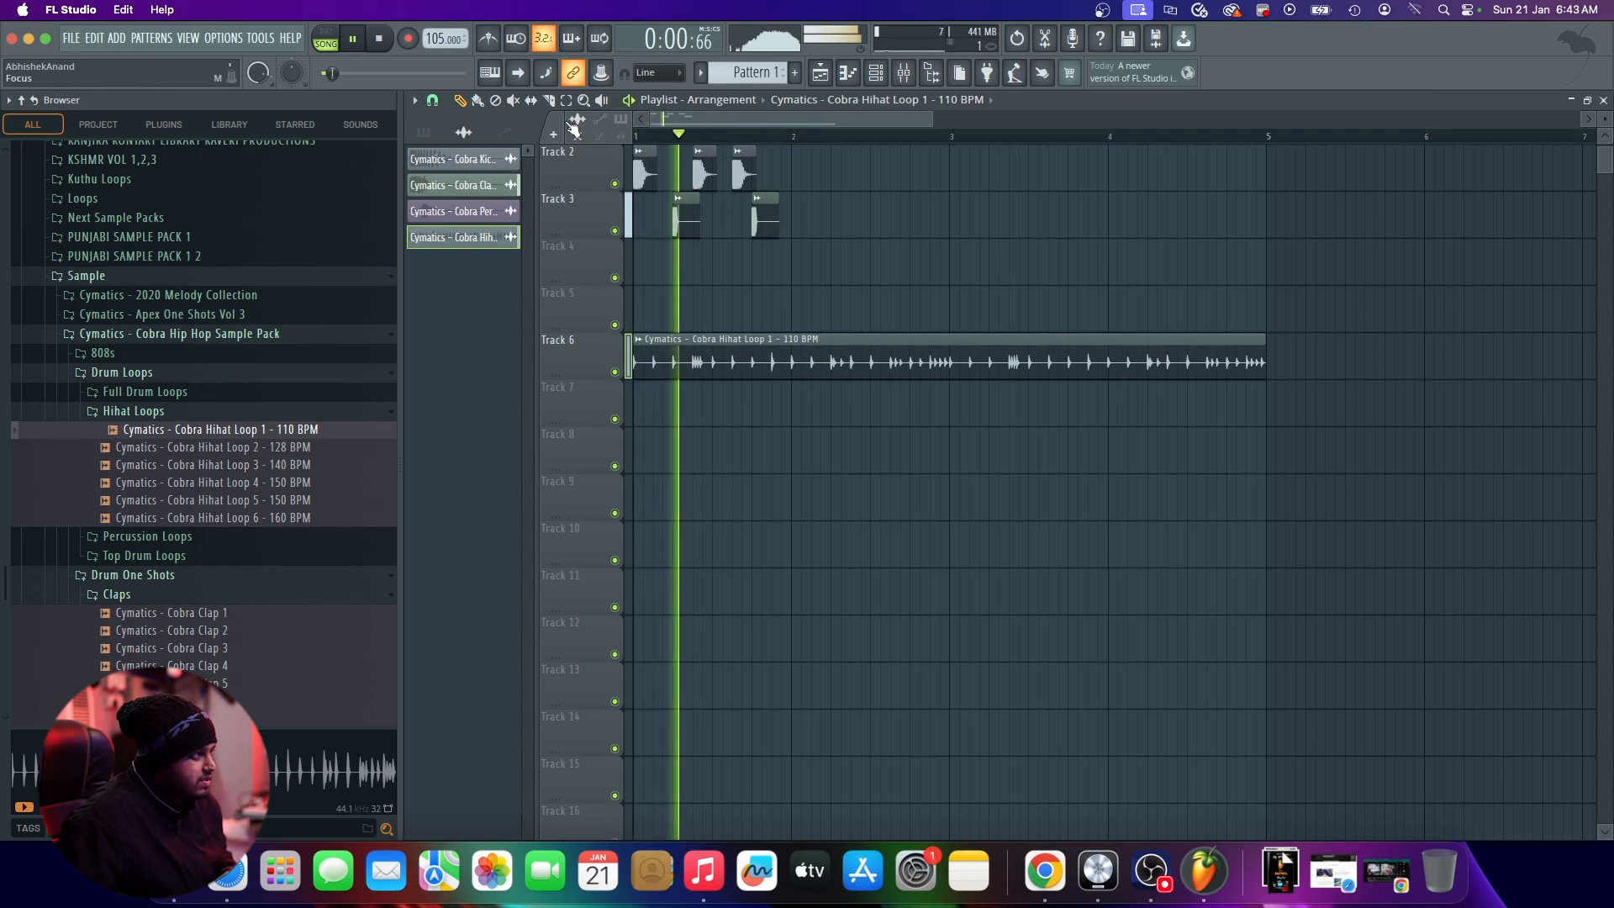
Step: Copy the bar 1 kick and clap pattern on Tracks 2 and 3 into bars 2, 3 and 4, and play it with the hi-hats
drag(894, 278, 479, 113)
key(space)
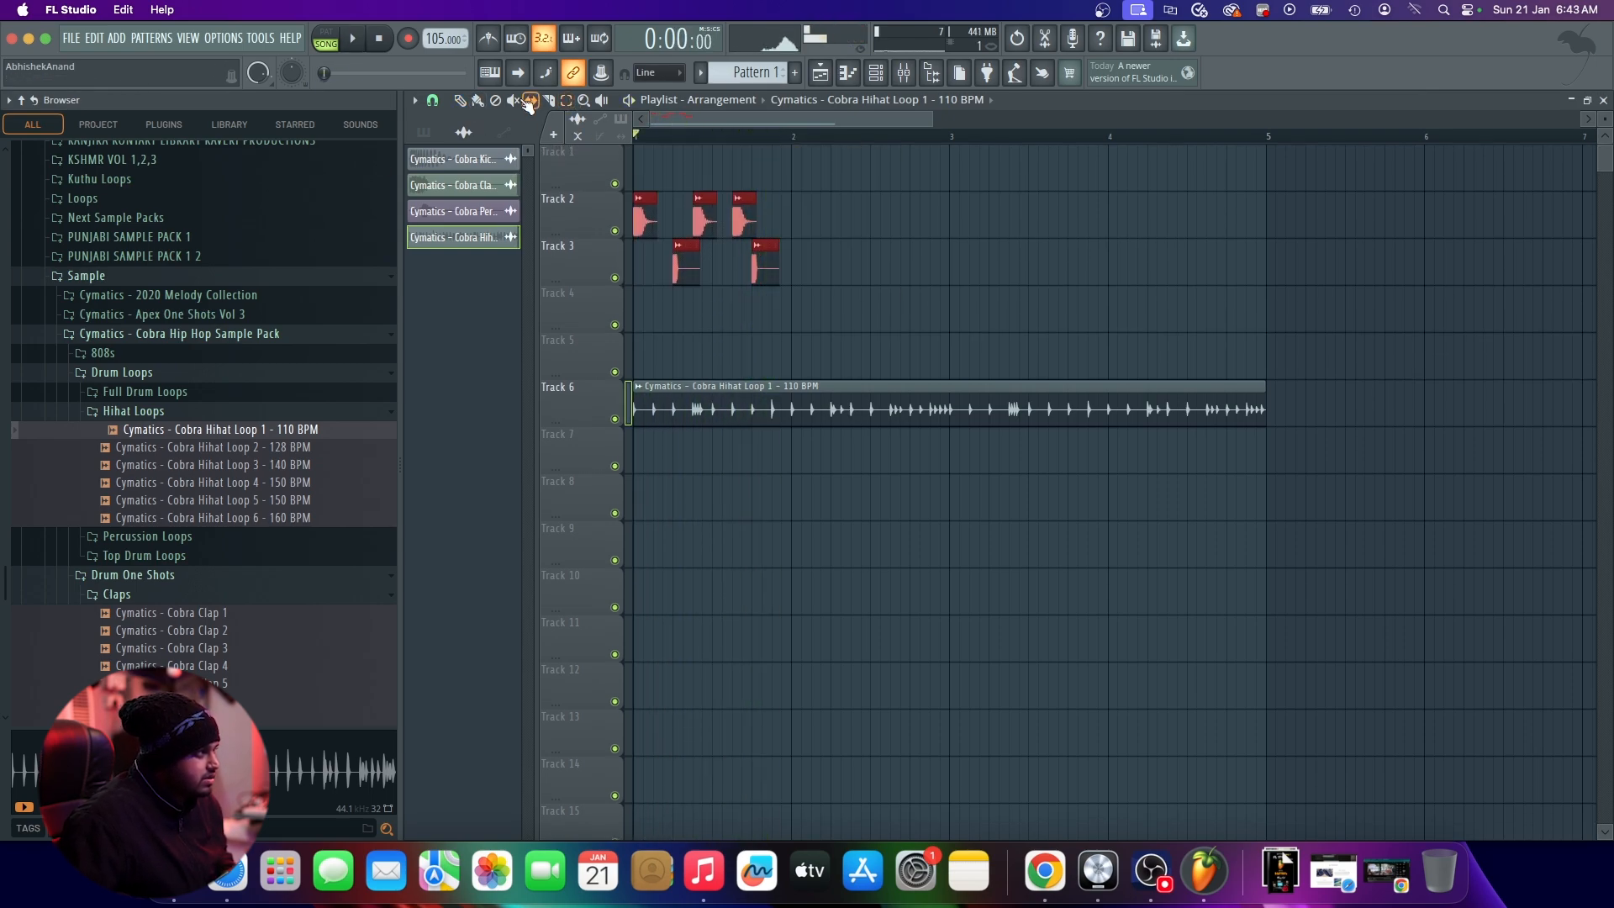
click(460, 100)
drag(643, 221, 1110, 235)
key(space)
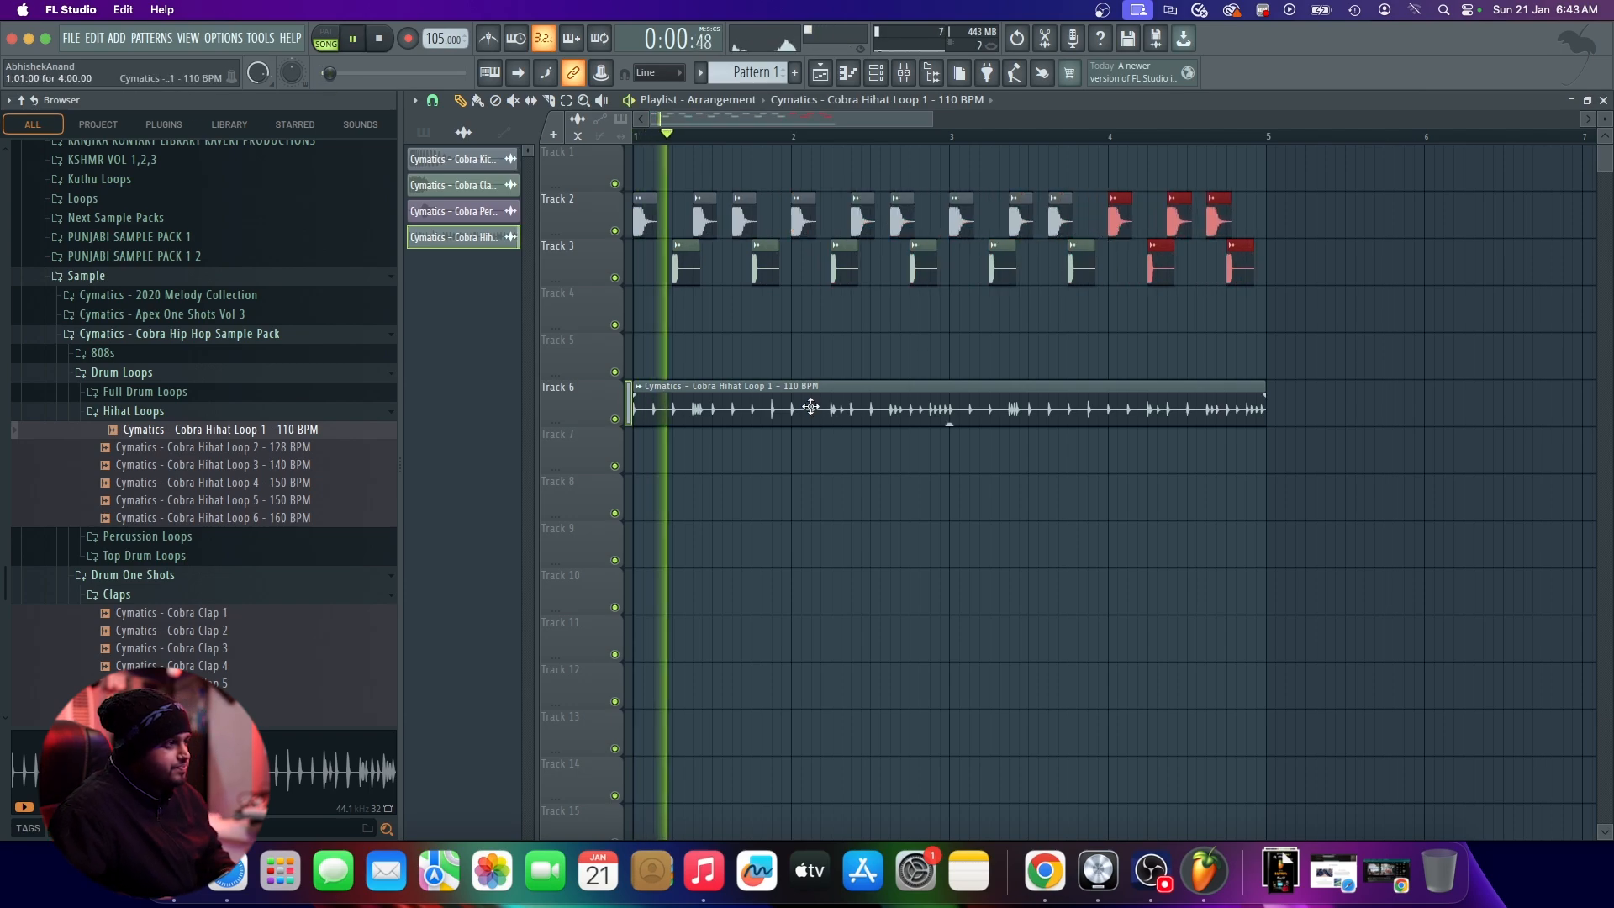
scroll(802, 429, down, 2)
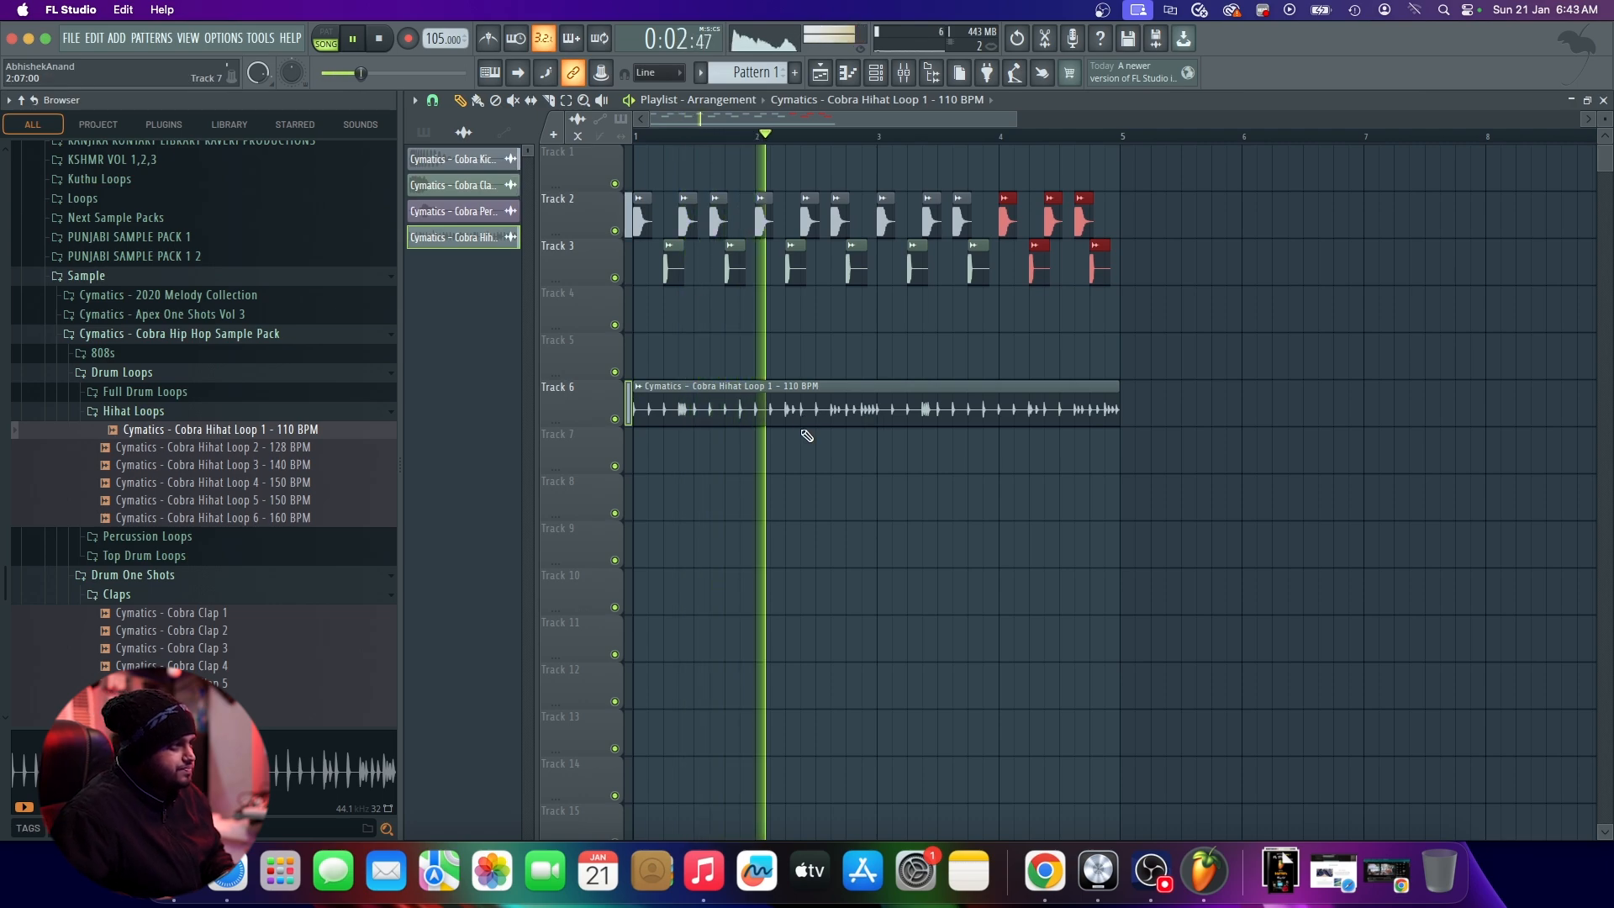
key(space)
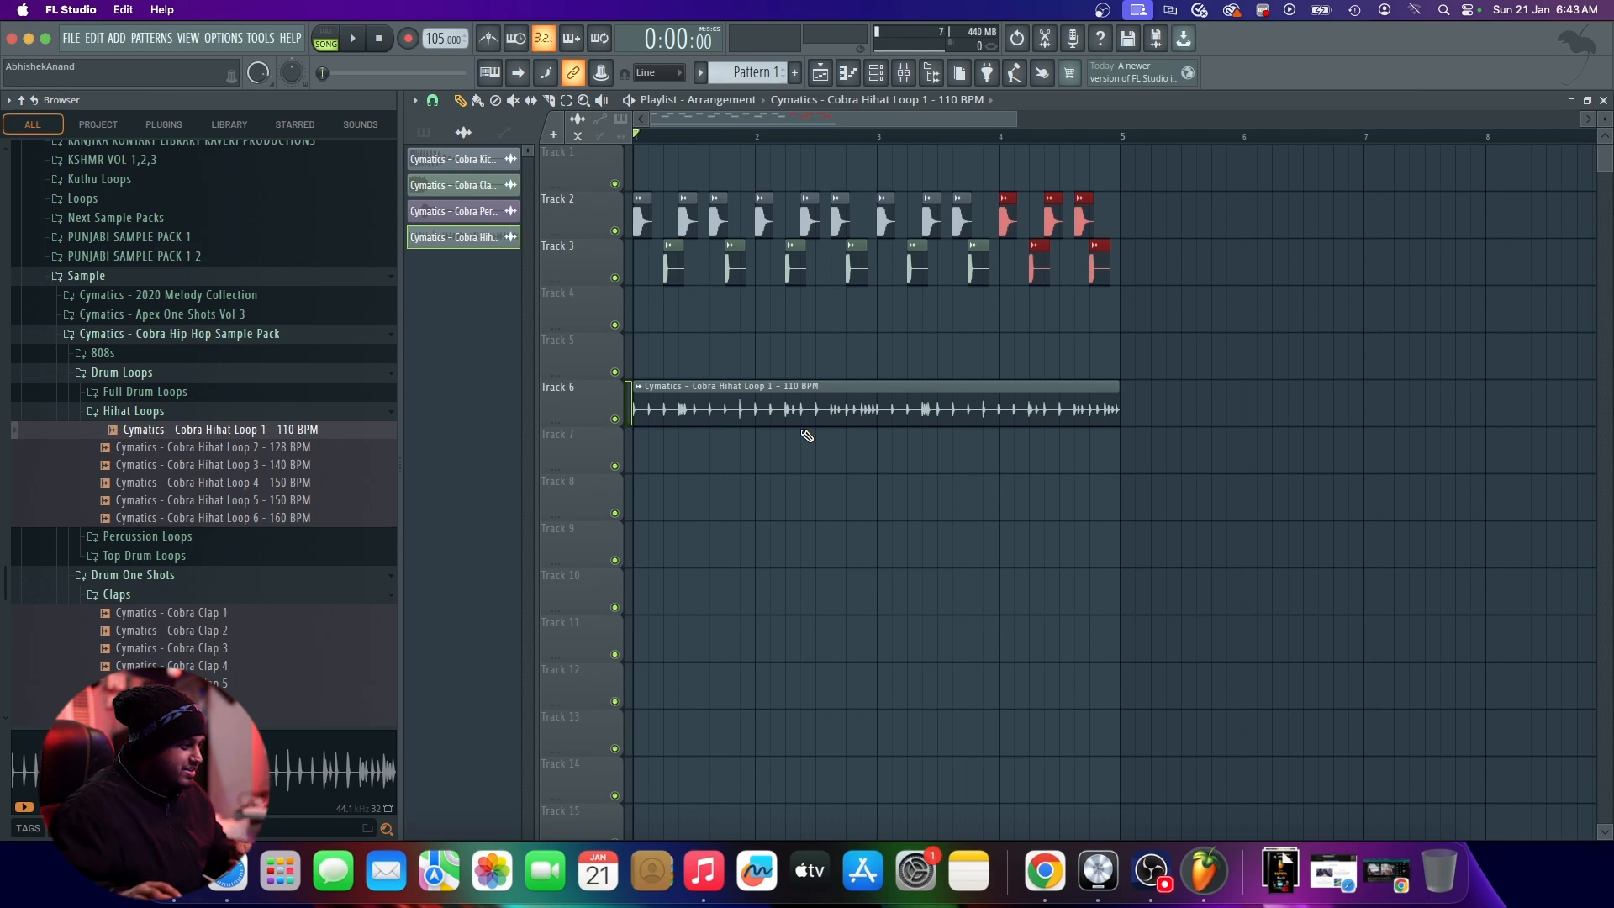
Step: Switch to Finder and open the STRUM folder of Kurfaat Guitar Sample Pack ( VOL 1) on the Desktop, enlarging and repositioning the window
click(174, 871)
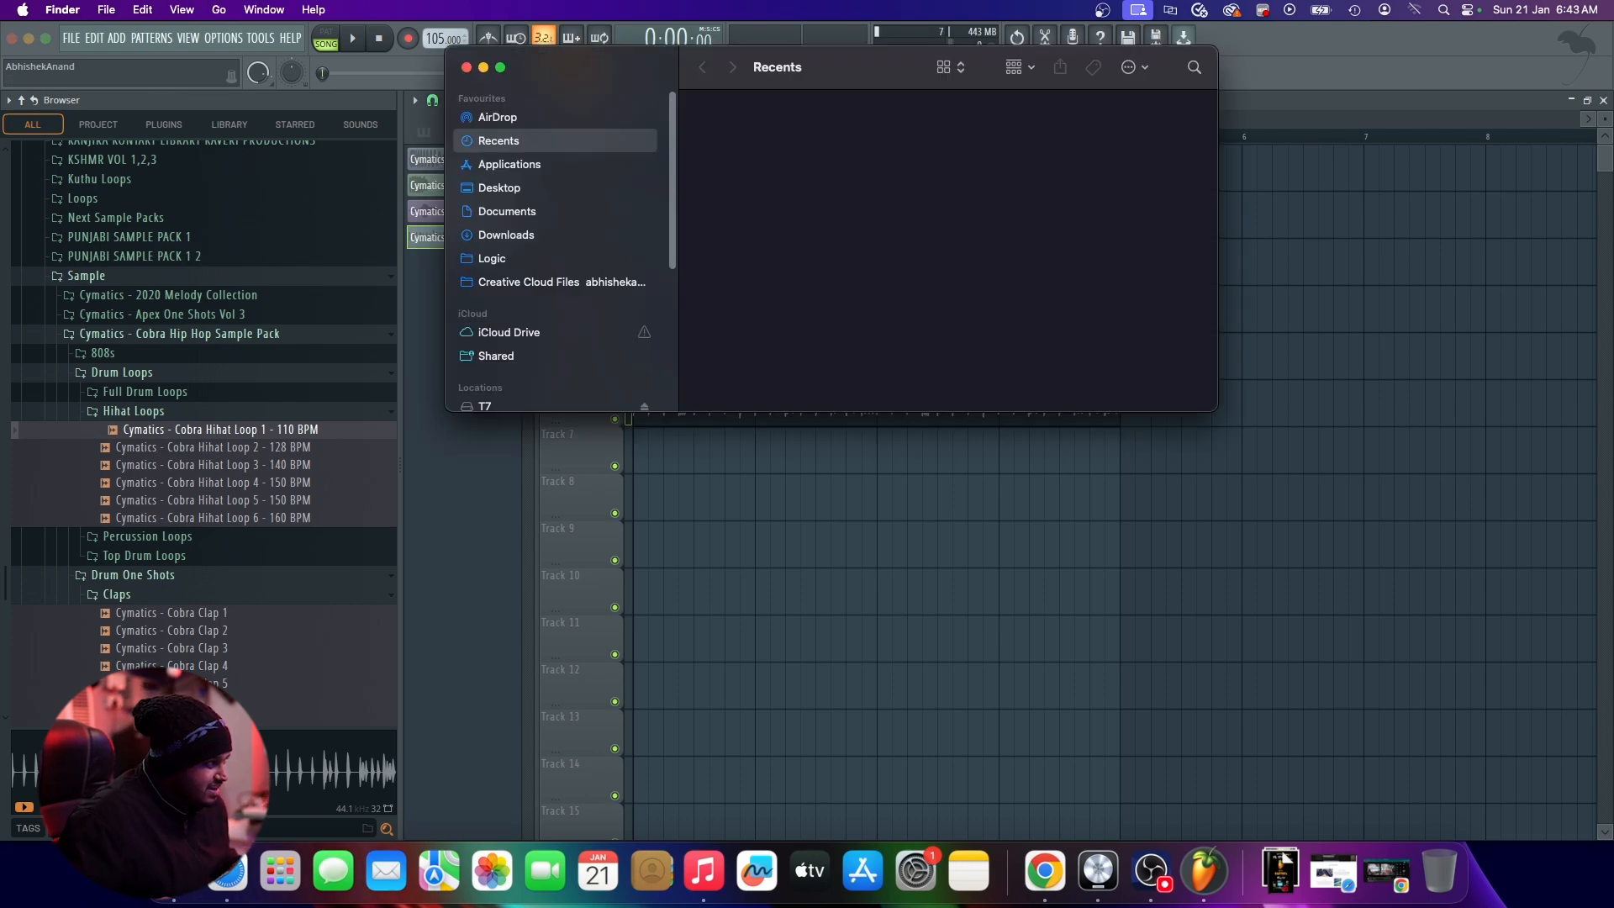
click(505, 400)
click(523, 185)
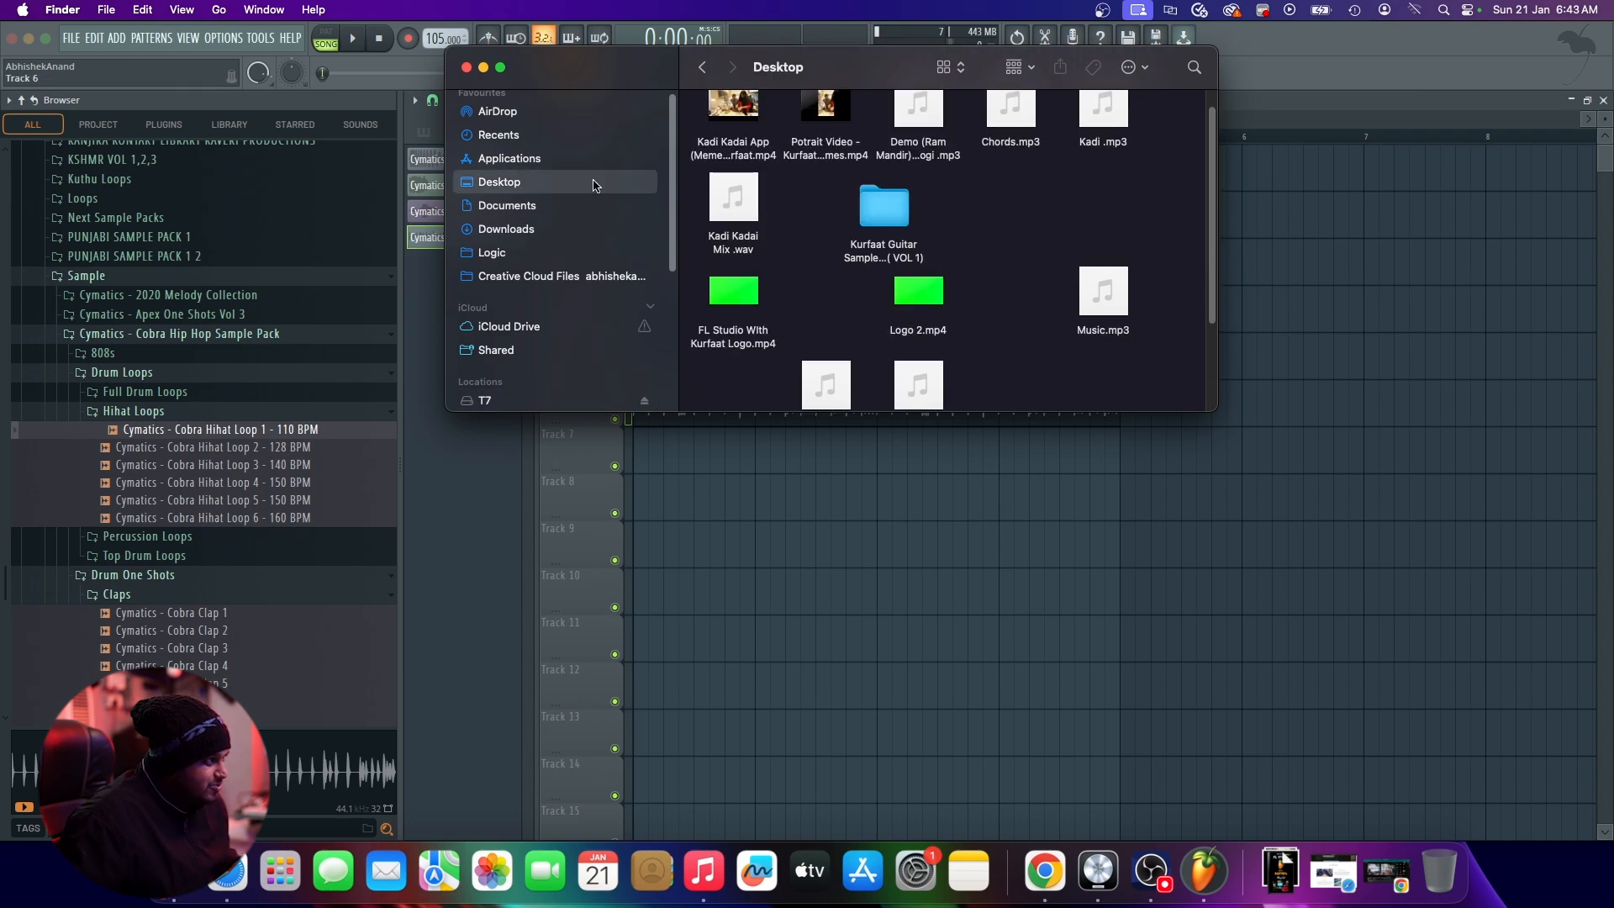
double_click(899, 206)
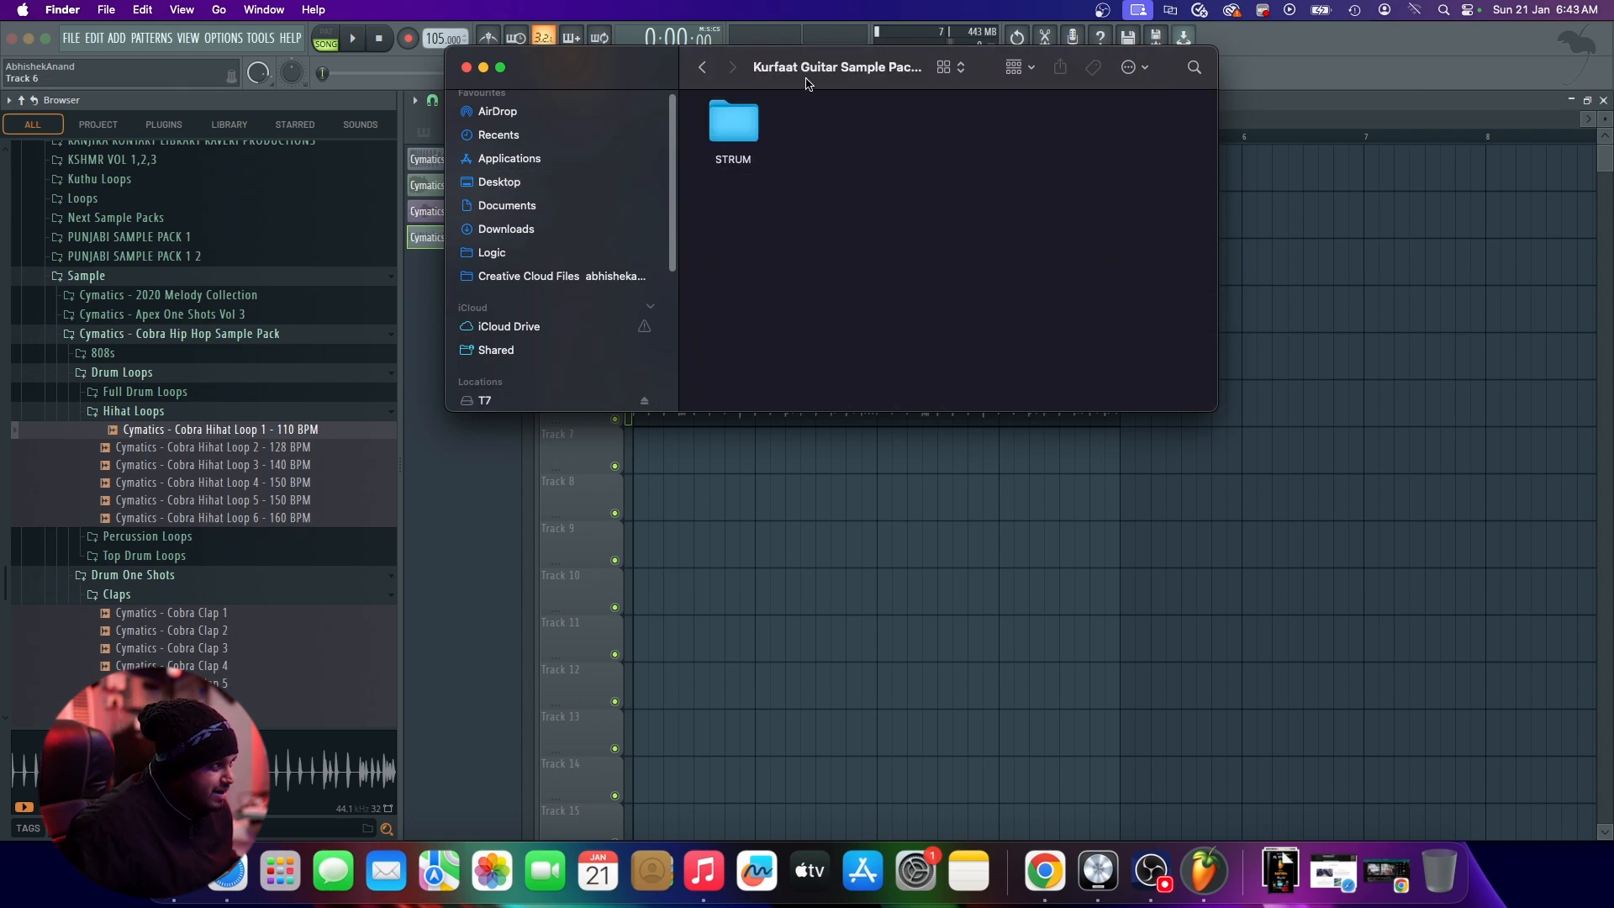
drag(805, 84, 703, 140)
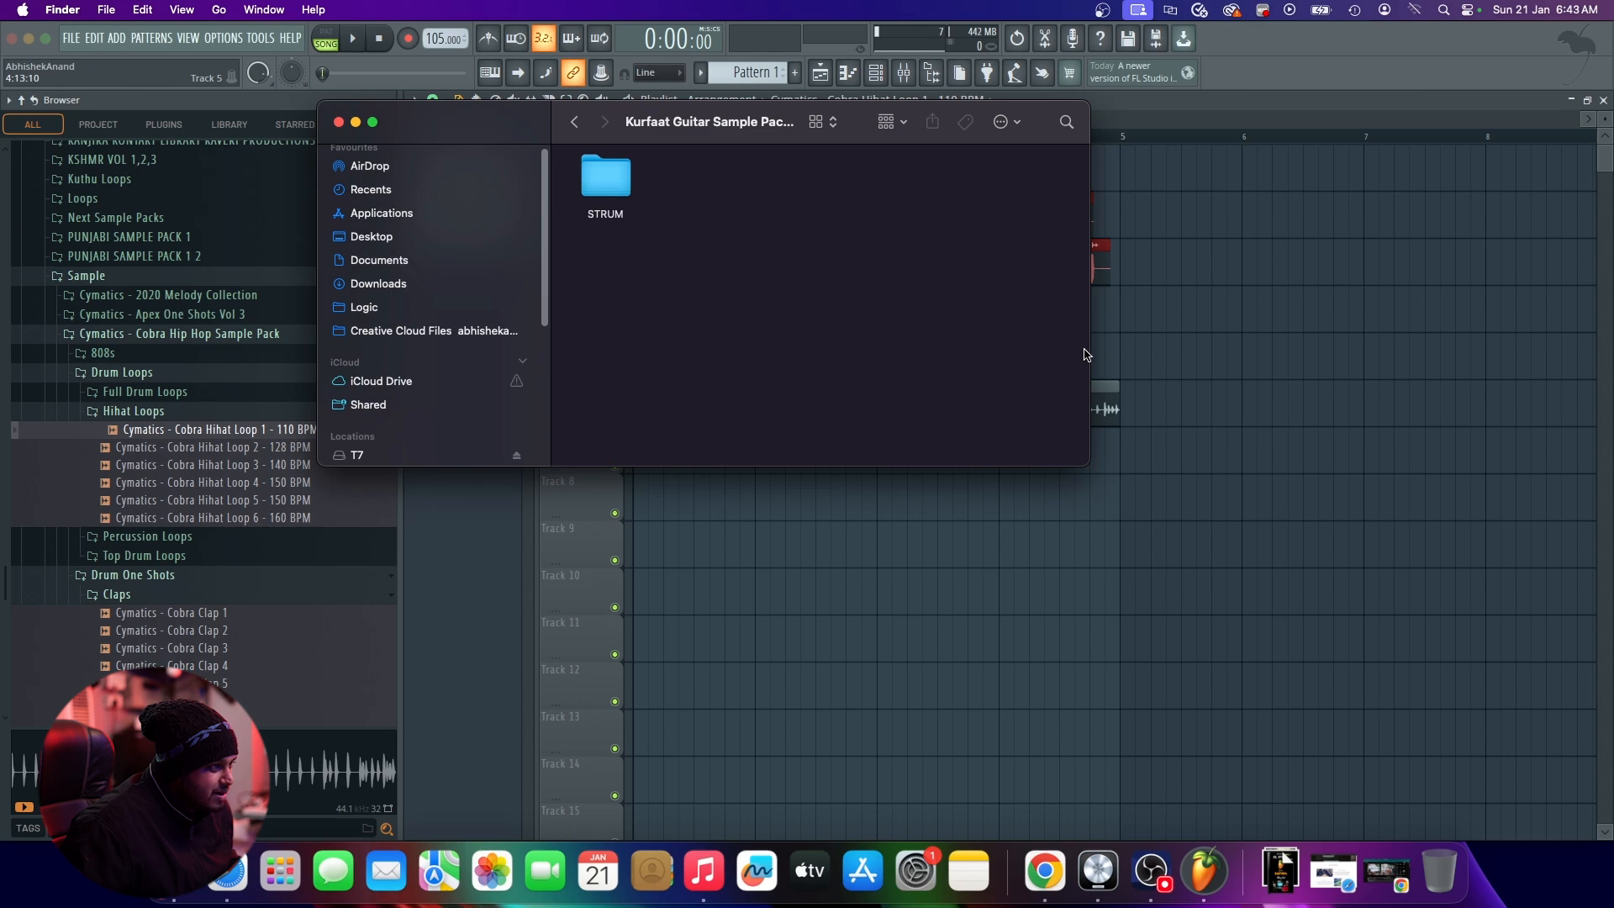
drag(1089, 353, 1351, 353)
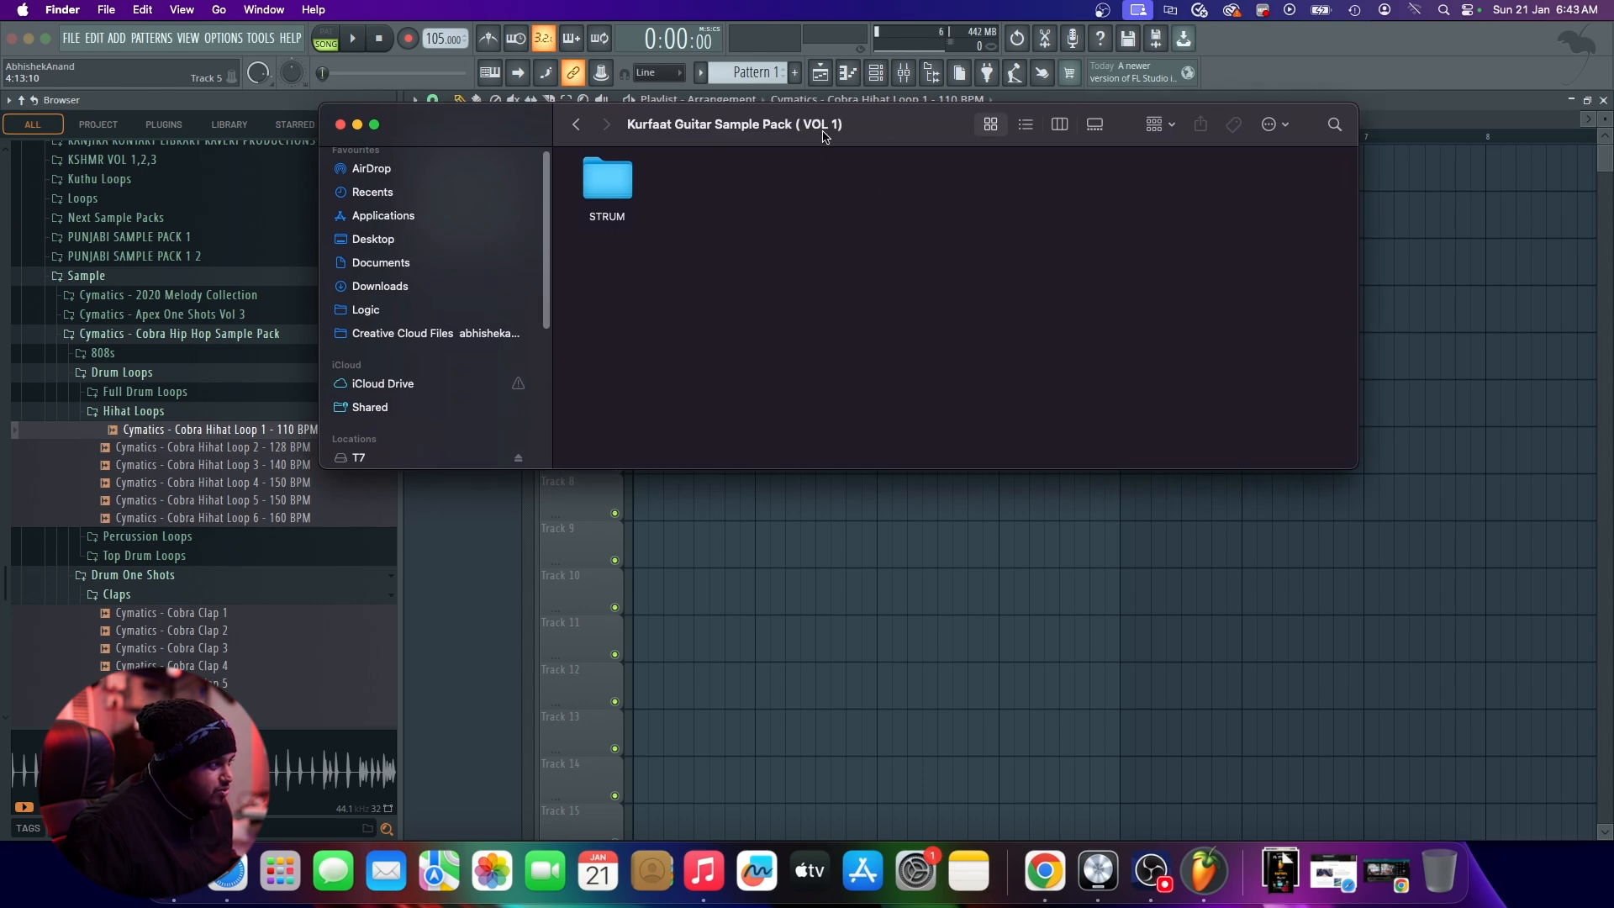
drag(659, 128, 654, 250)
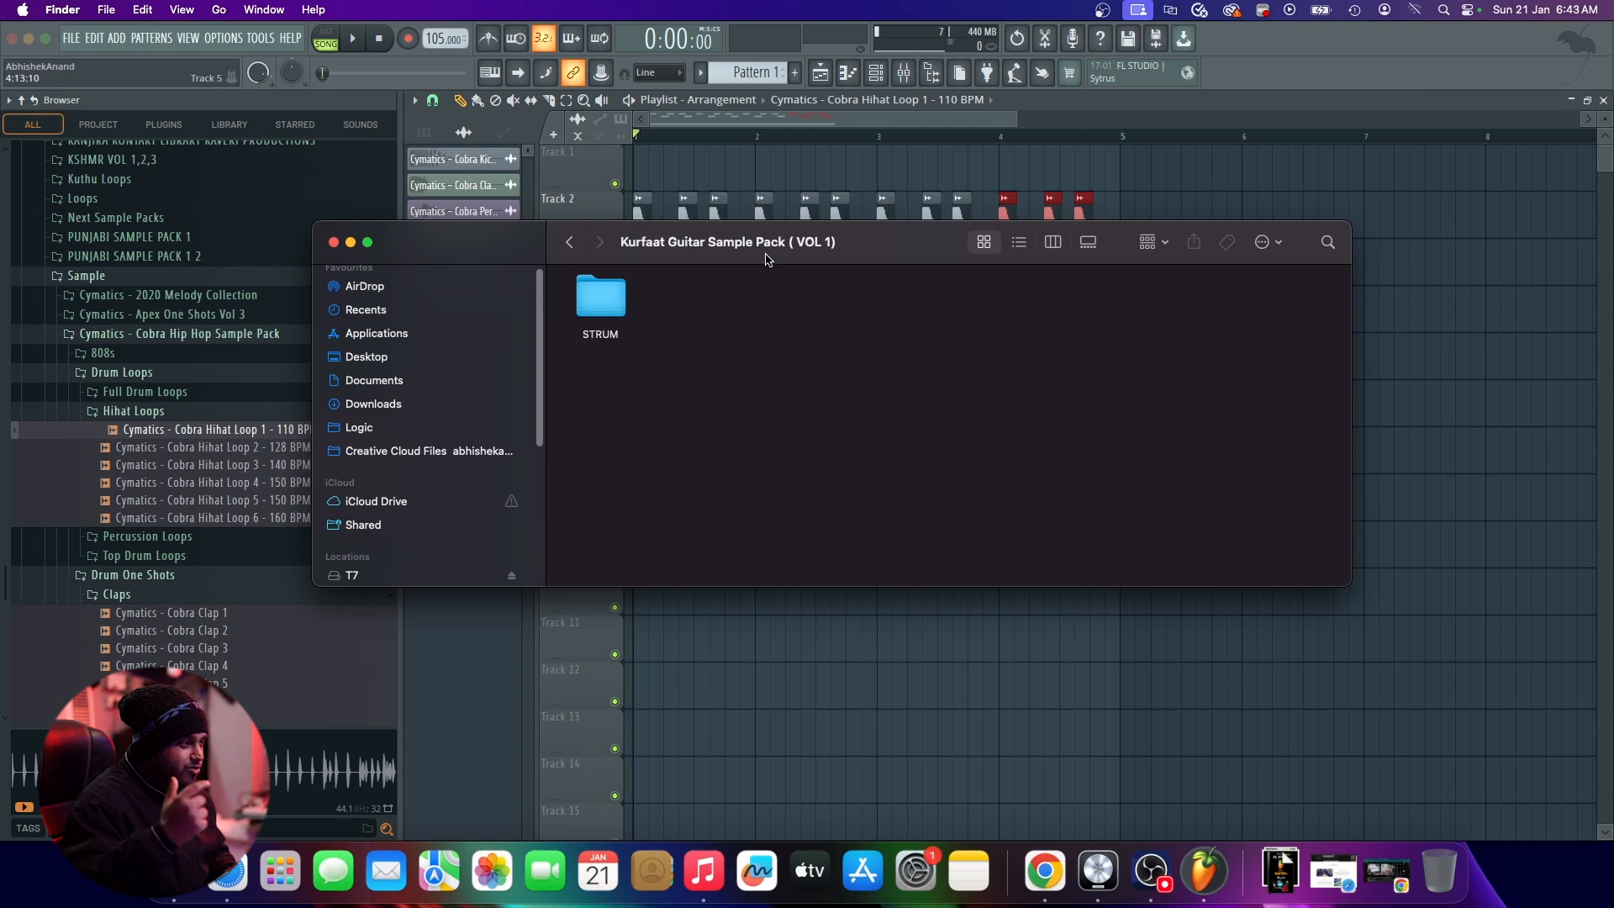
double_click(602, 303)
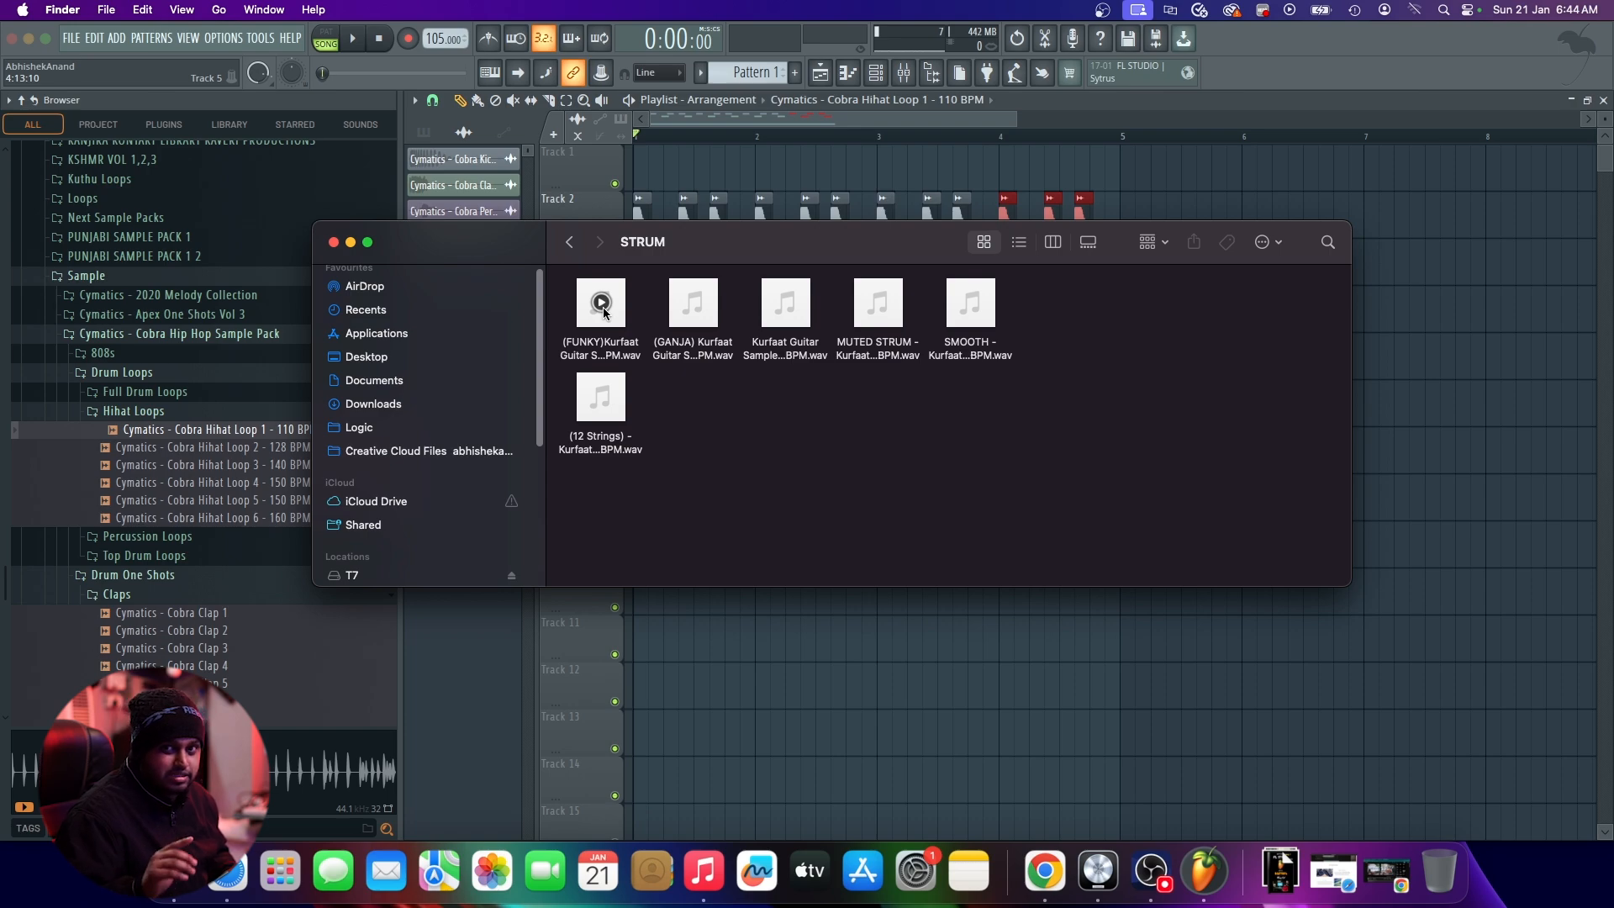
Step: Bring the Desktop folder Kurfaat Guitar Sample Pack ( VOL 1) from Finder into the FL Studio browser and expand its STRUM folder
drag(721, 260, 901, 259)
click(748, 241)
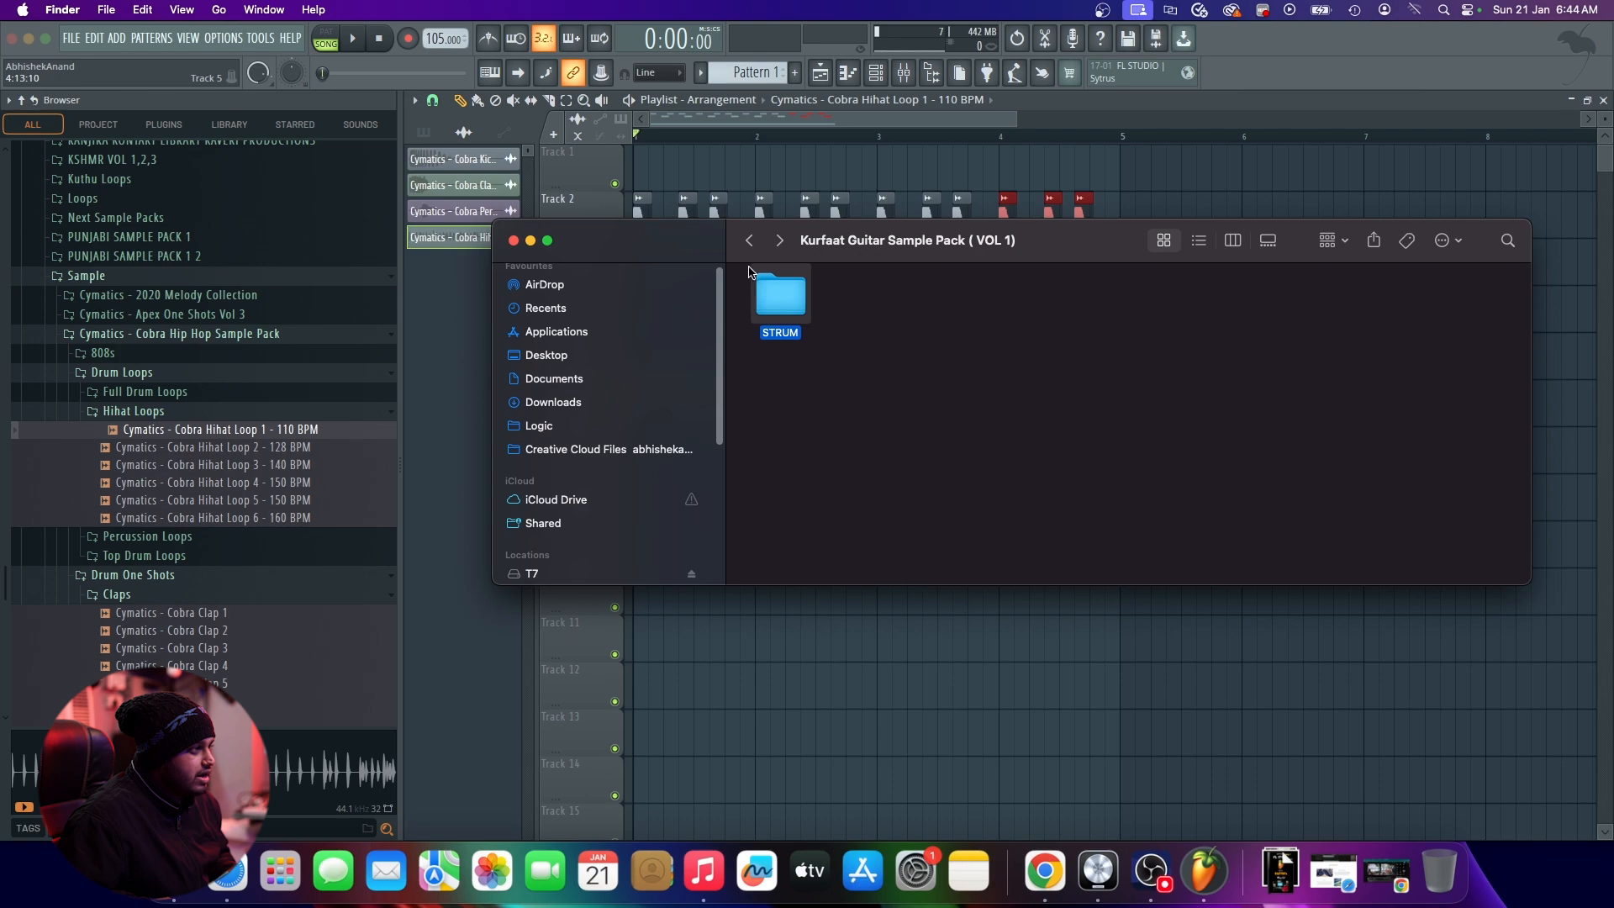
click(749, 242)
drag(922, 387, 212, 392)
drag(212, 468, 212, 468)
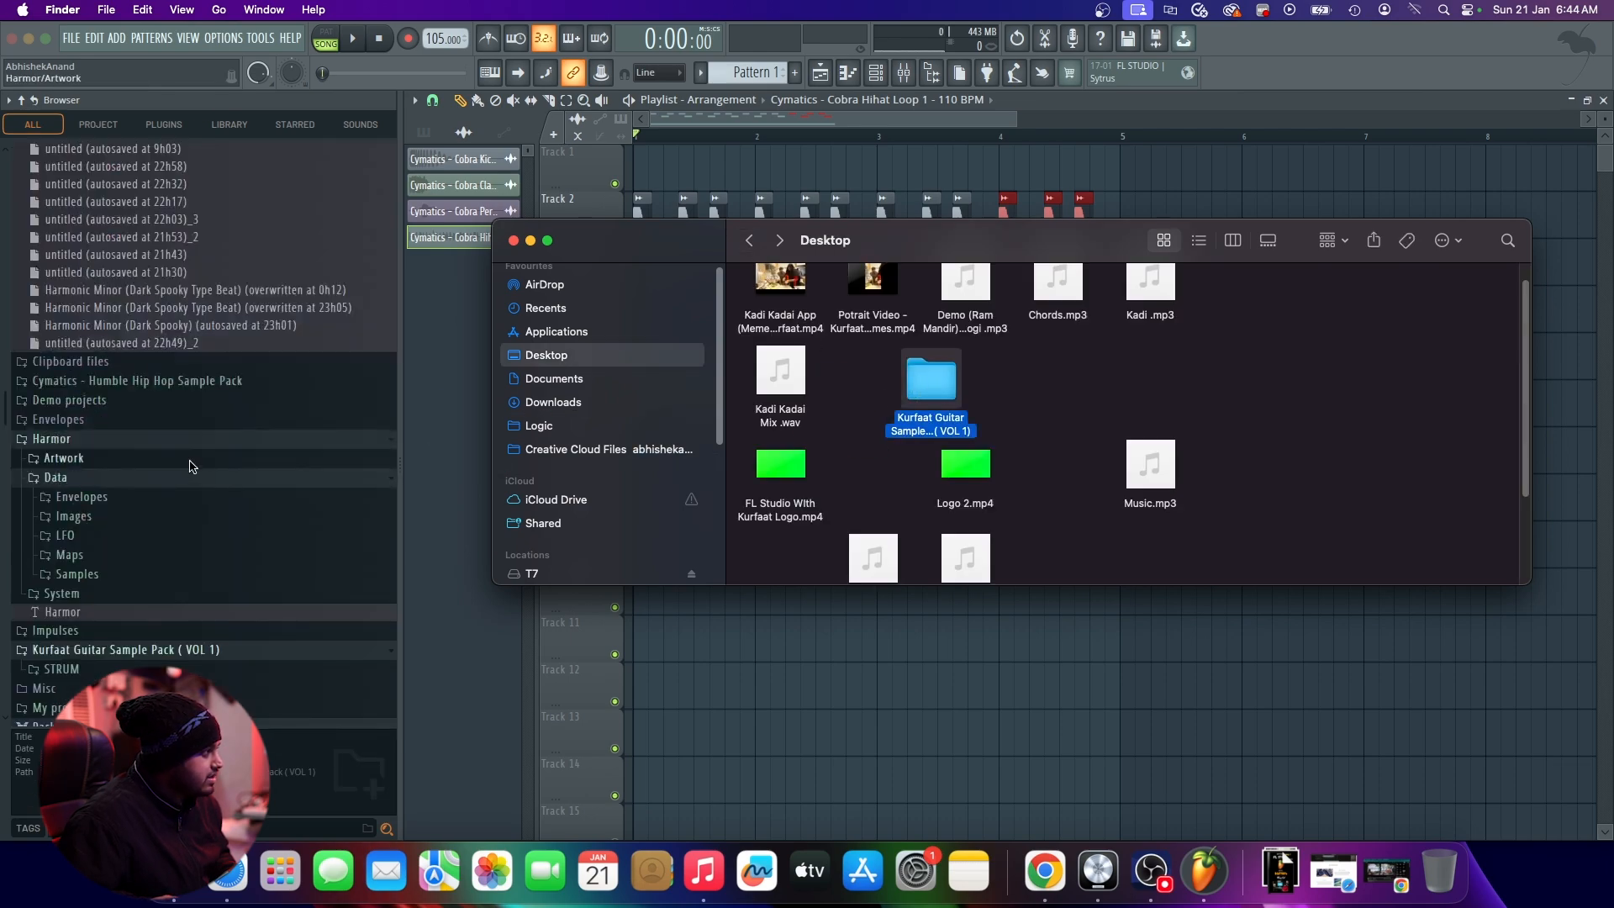
scroll(188, 464, down, 5)
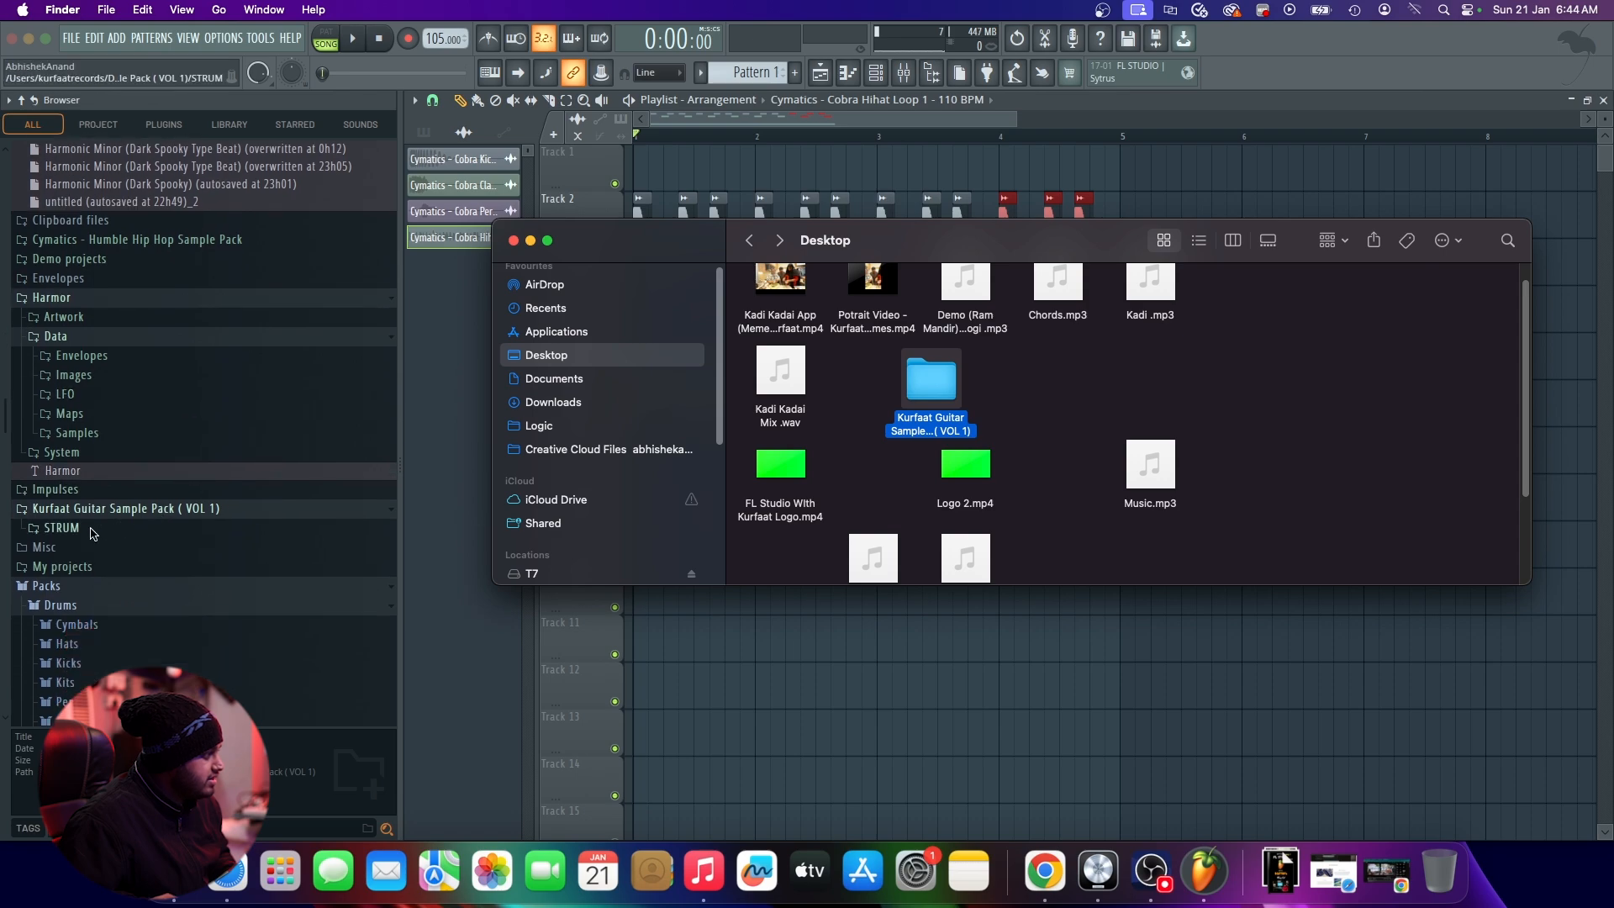
click(82, 530)
scroll(84, 530, down, 6)
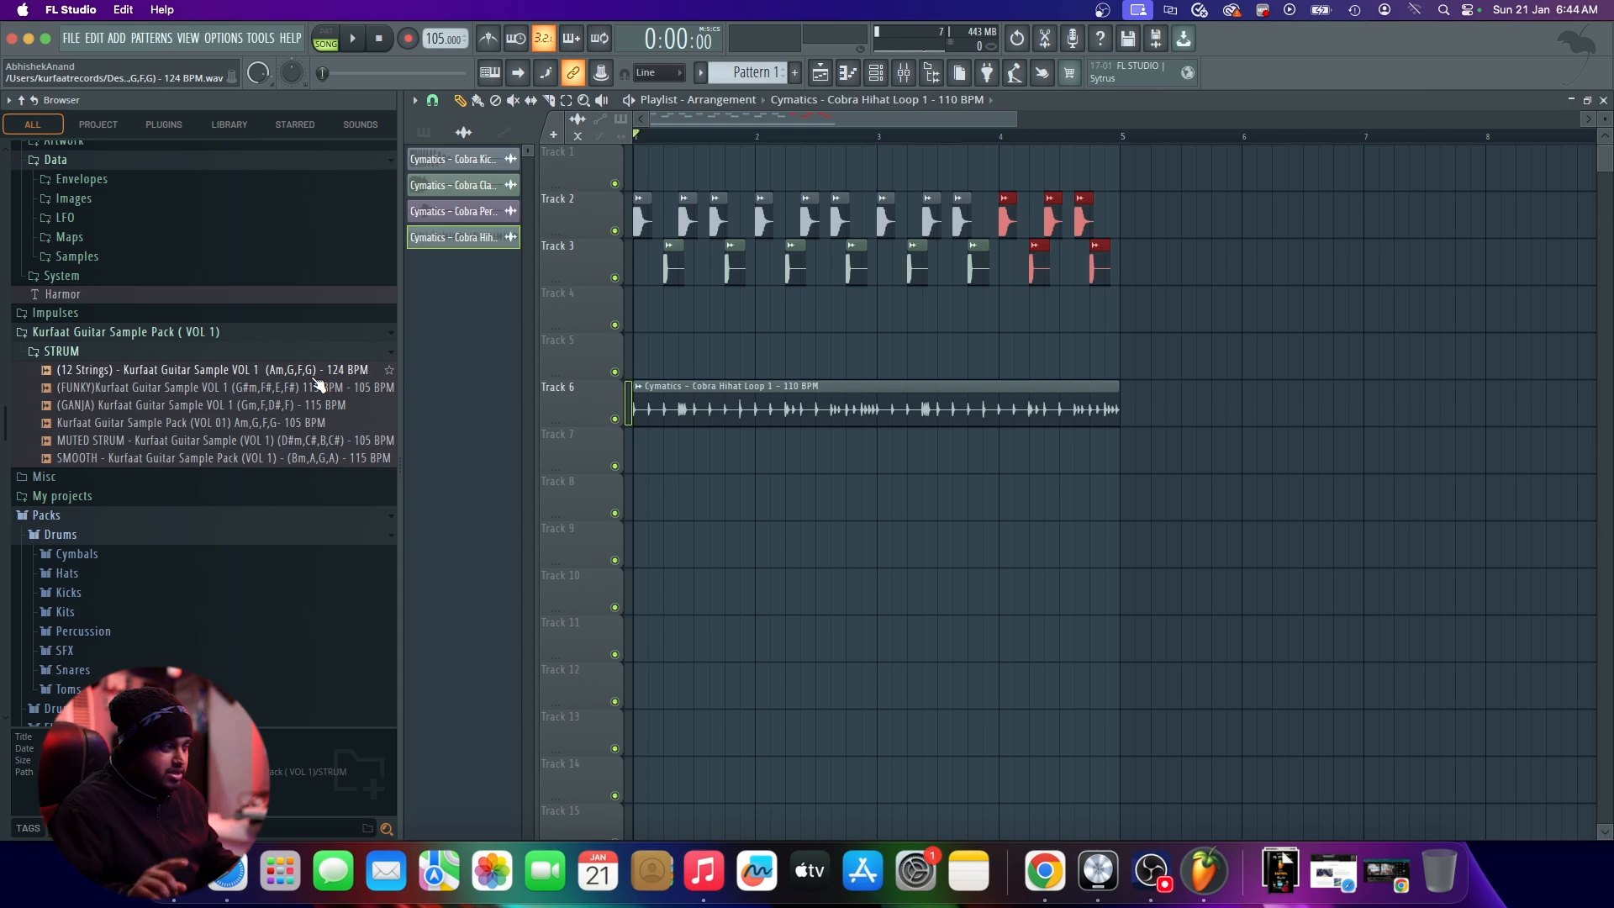
scroll(318, 384, down, 2)
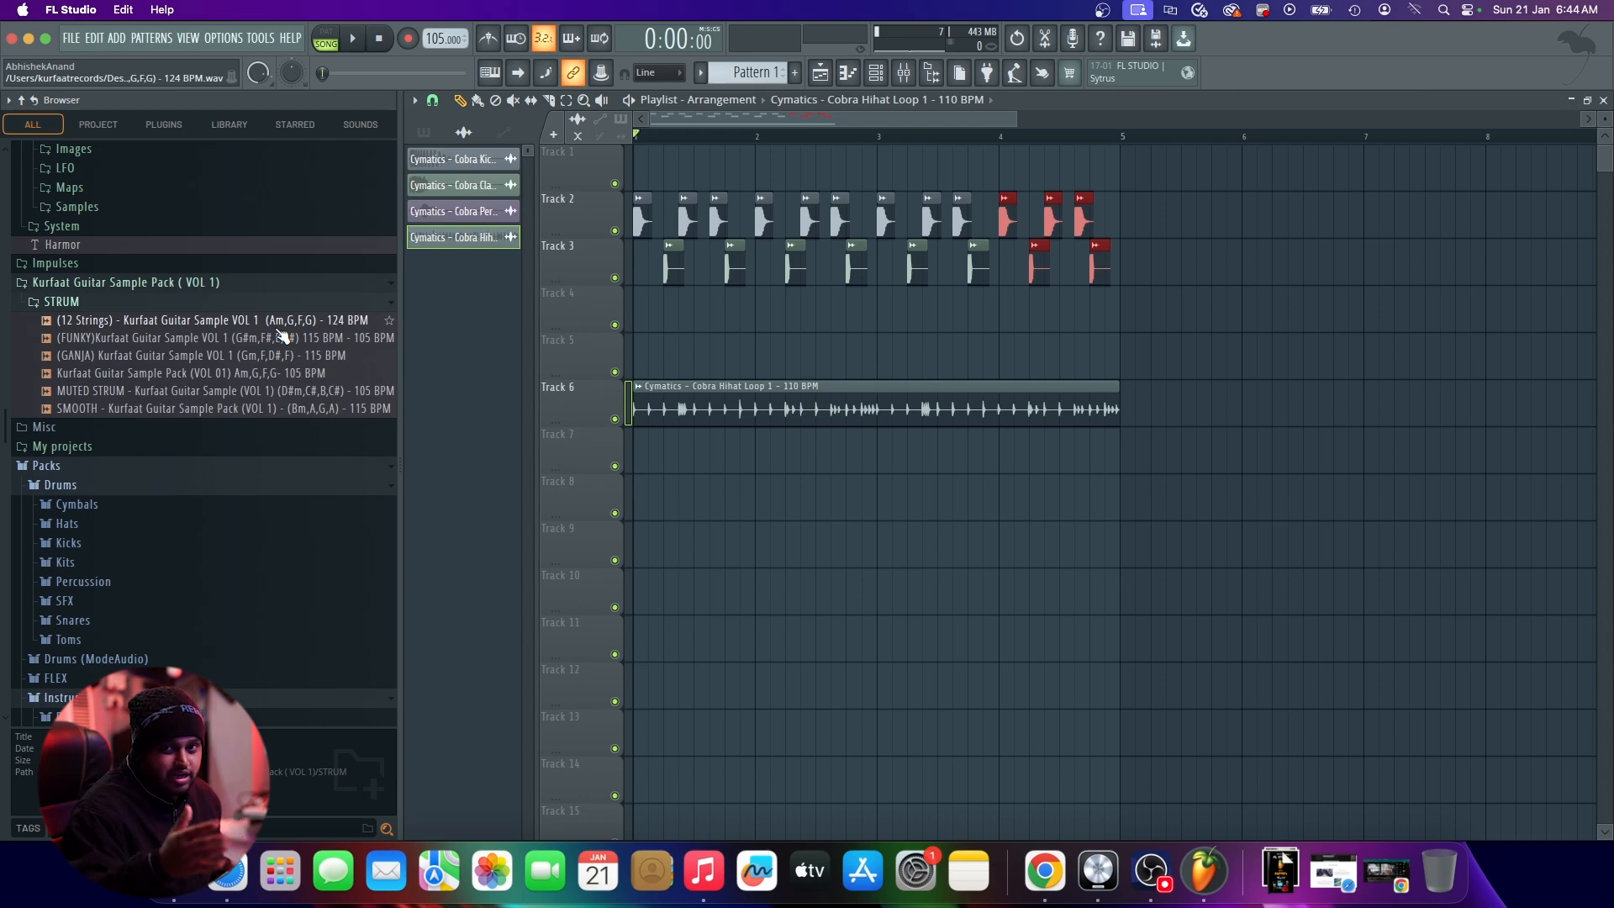
drag(281, 323, 698, 504)
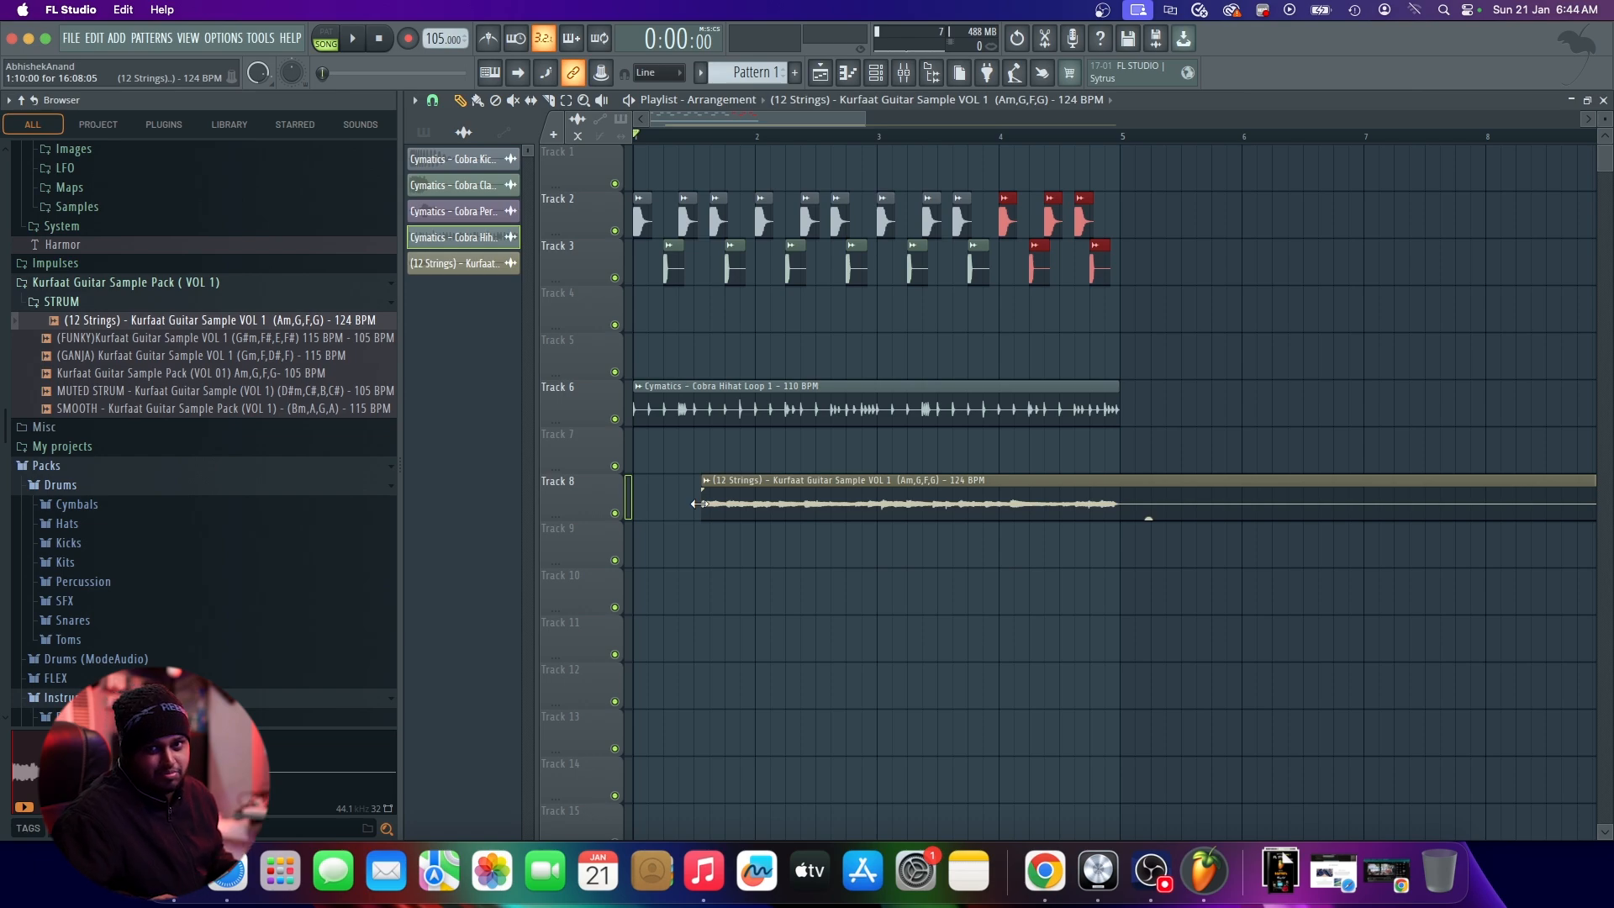
right_click(879, 501)
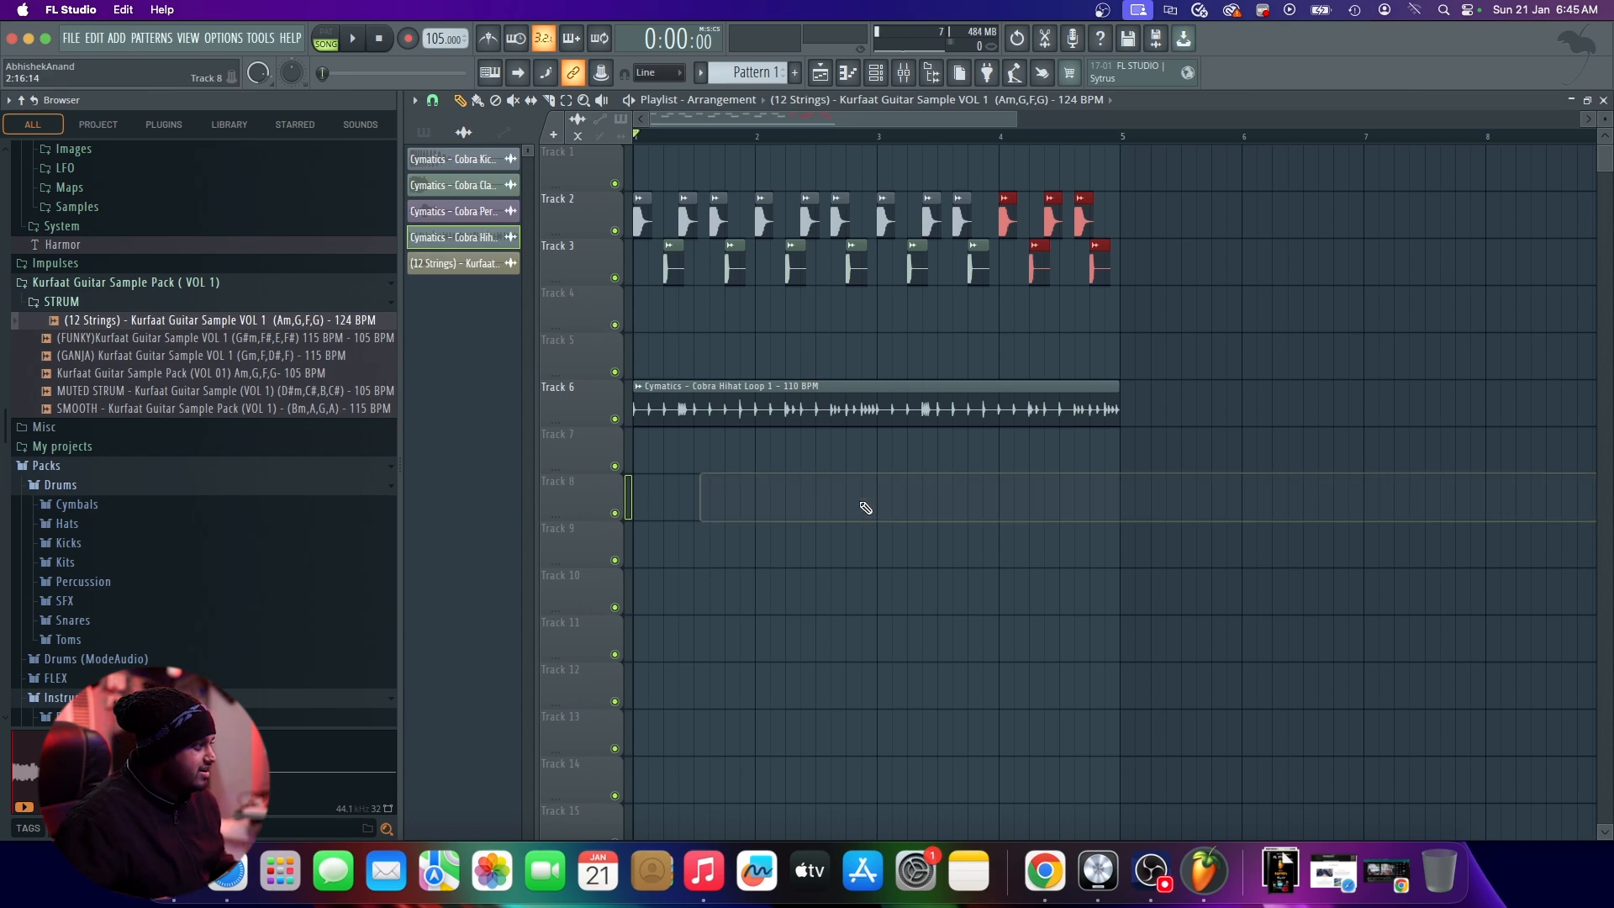
right_click(491, 268)
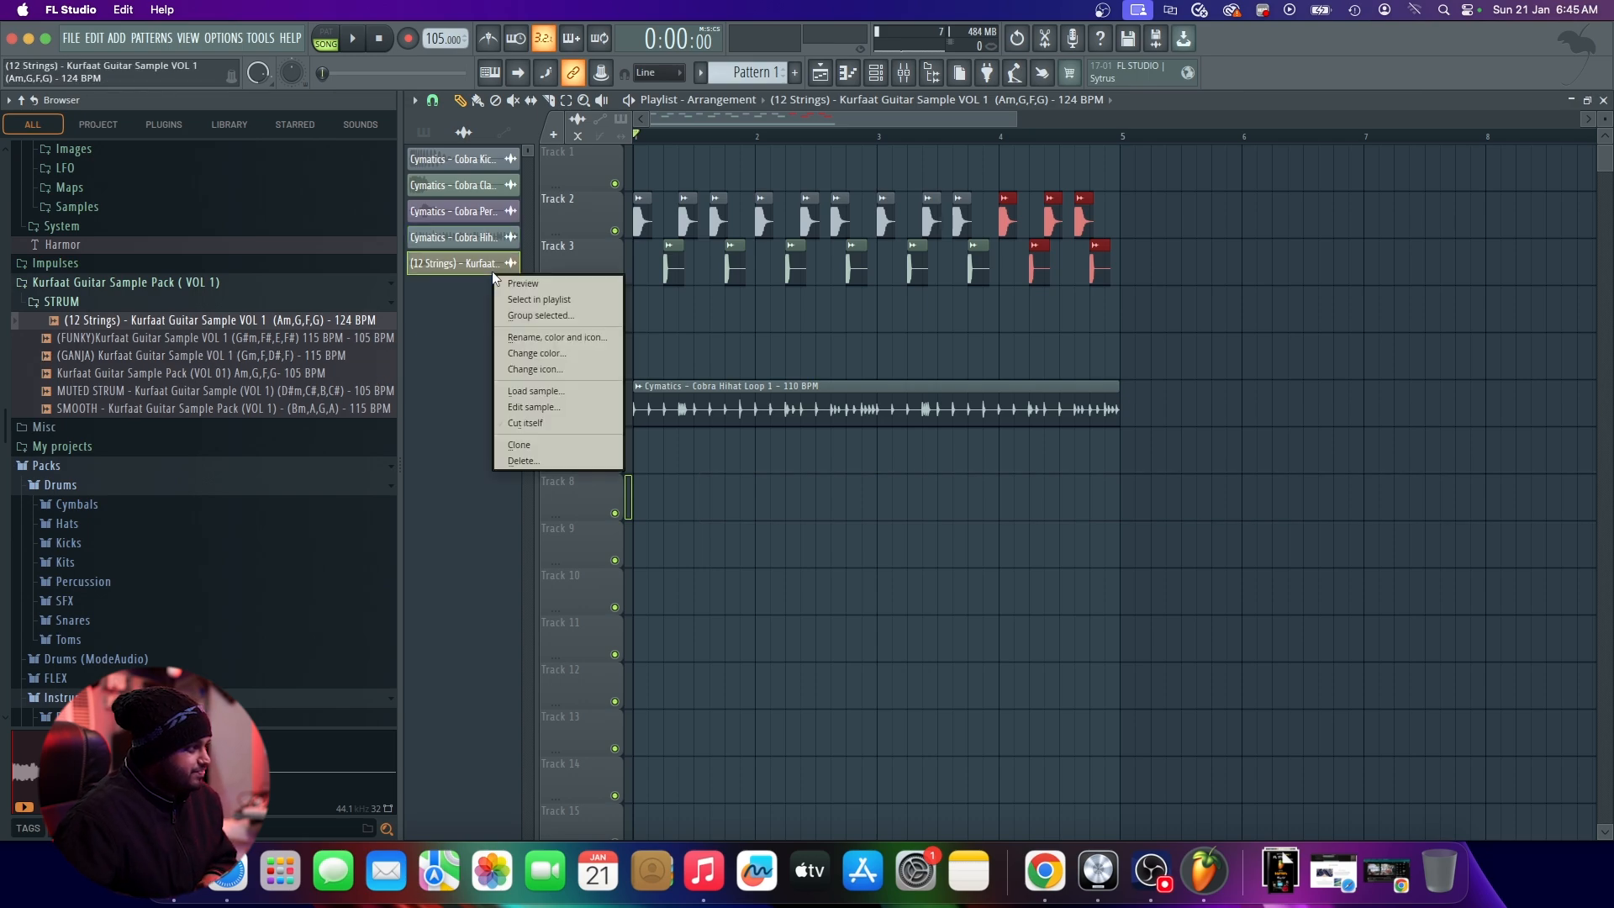
click(542, 461)
key(Return)
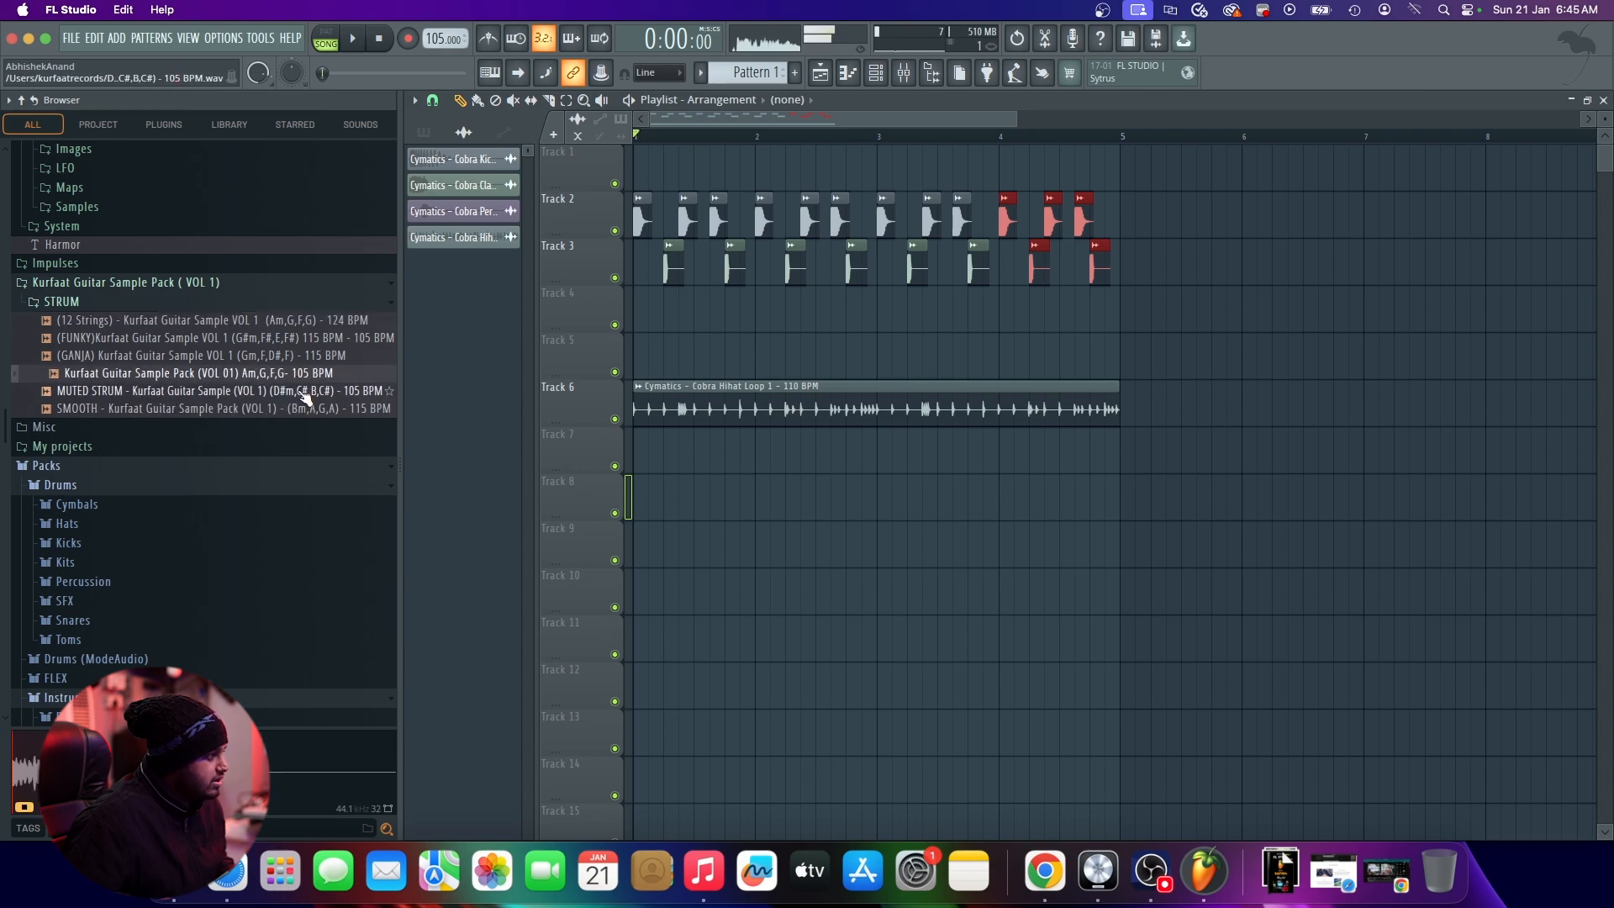
Step: Audition the Kurfaat Guitar Sample Pack (VOL 01) Am,G,F,G- 105 BPM sample and start and stop playback
click(301, 377)
key(space)
key(space)
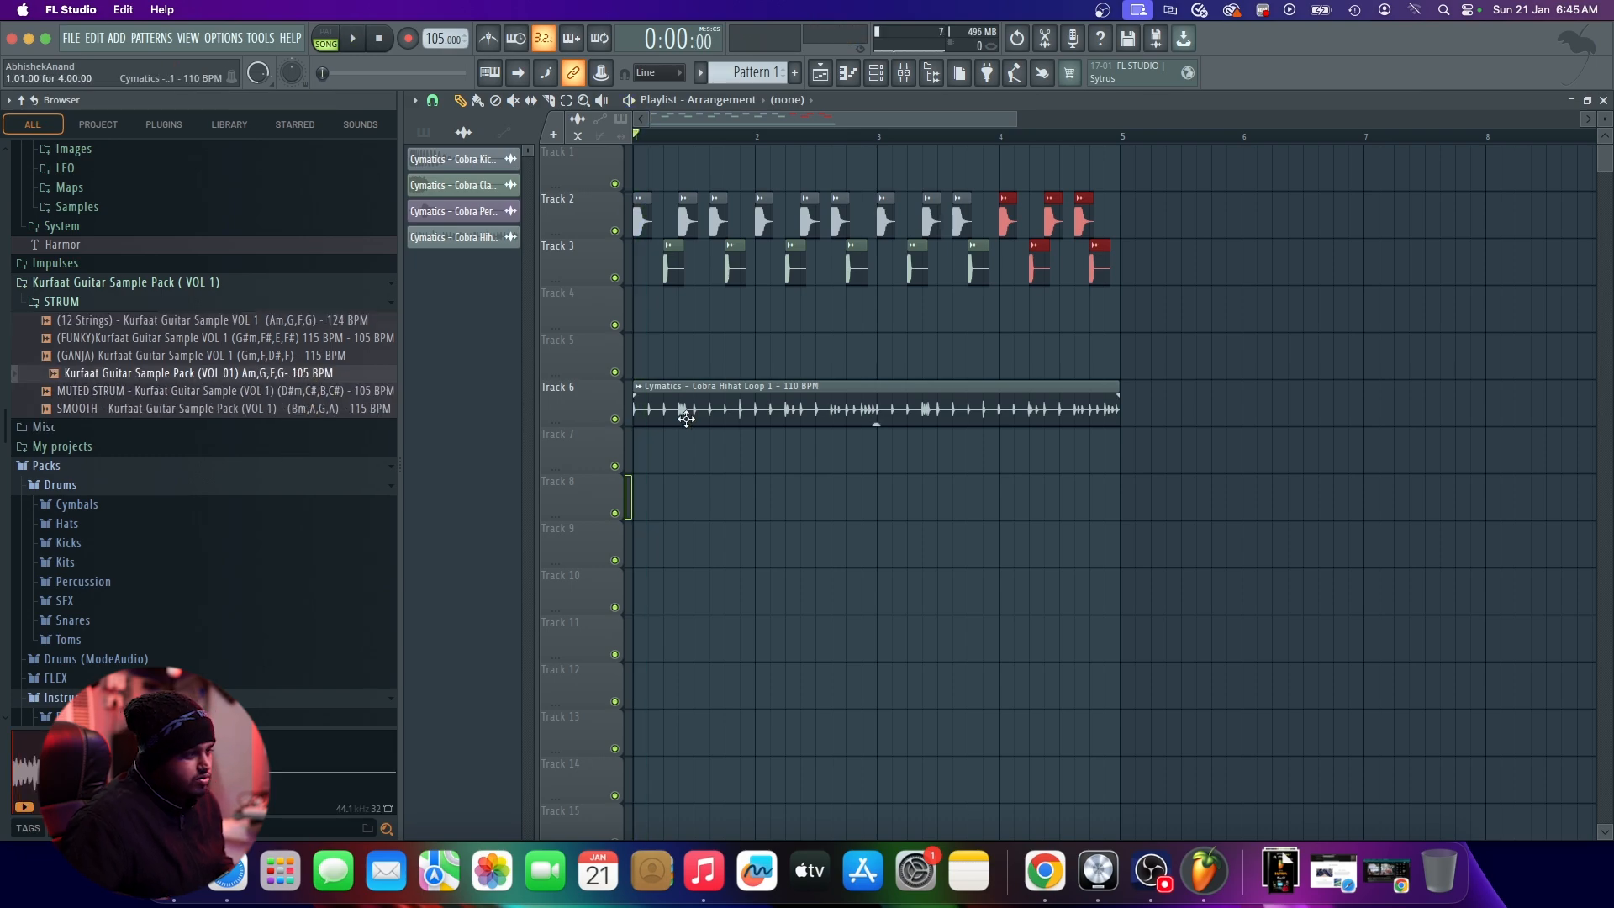
Step: Inspect the time-stretching settings of the Cobra hi-hat loop on Track 6 and close its channel window
double_click(1002, 409)
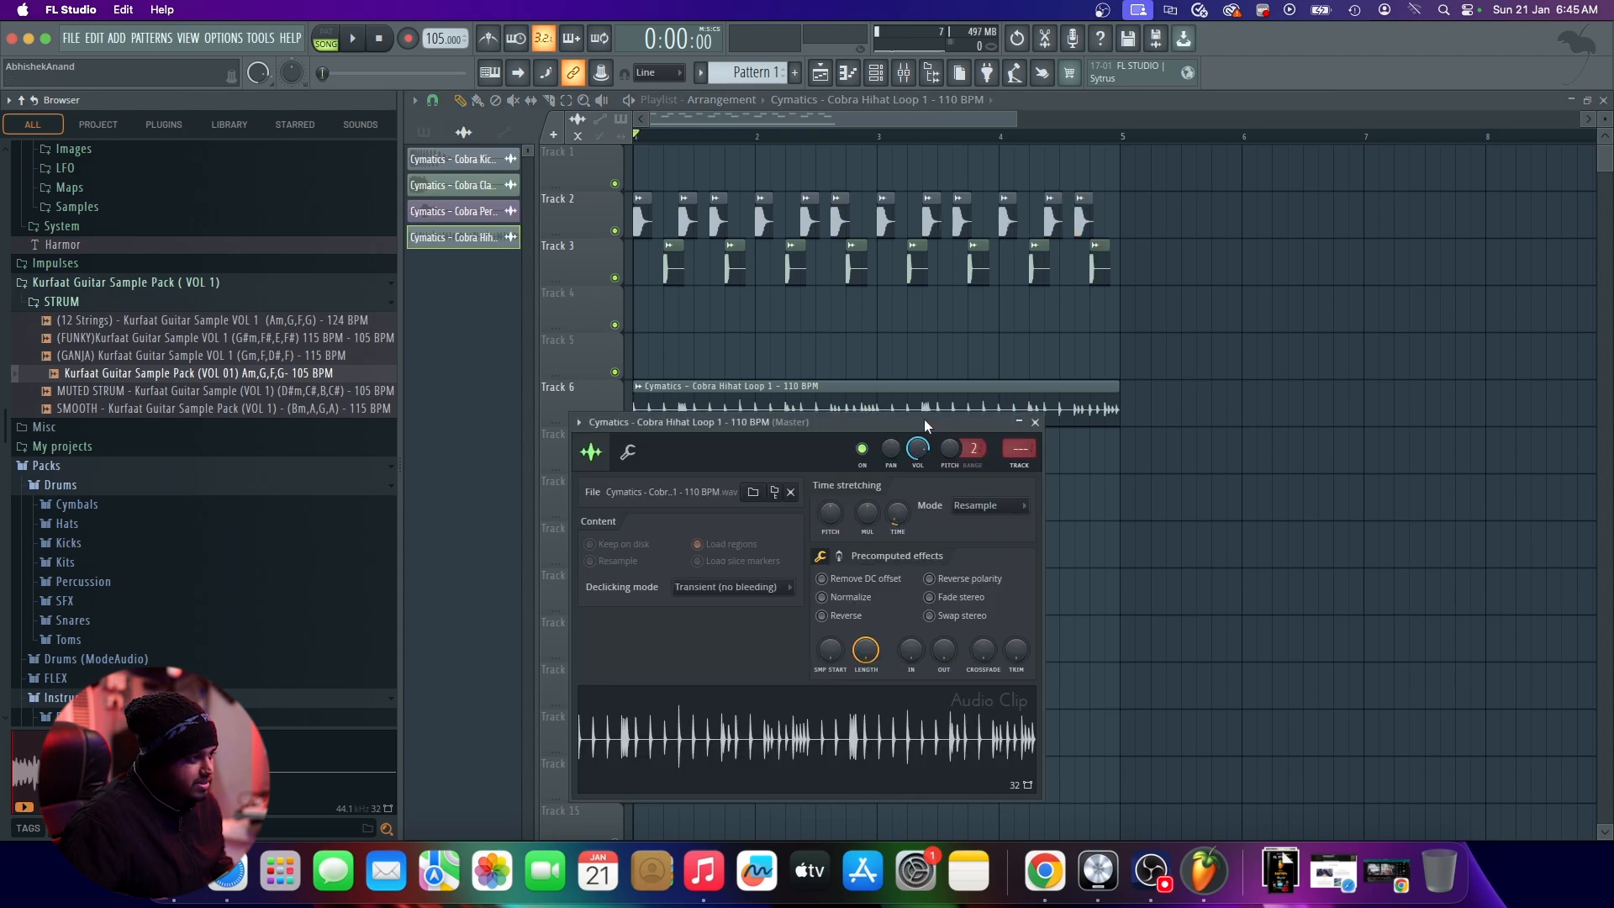
drag(926, 421, 939, 477)
drag(911, 568, 911, 563)
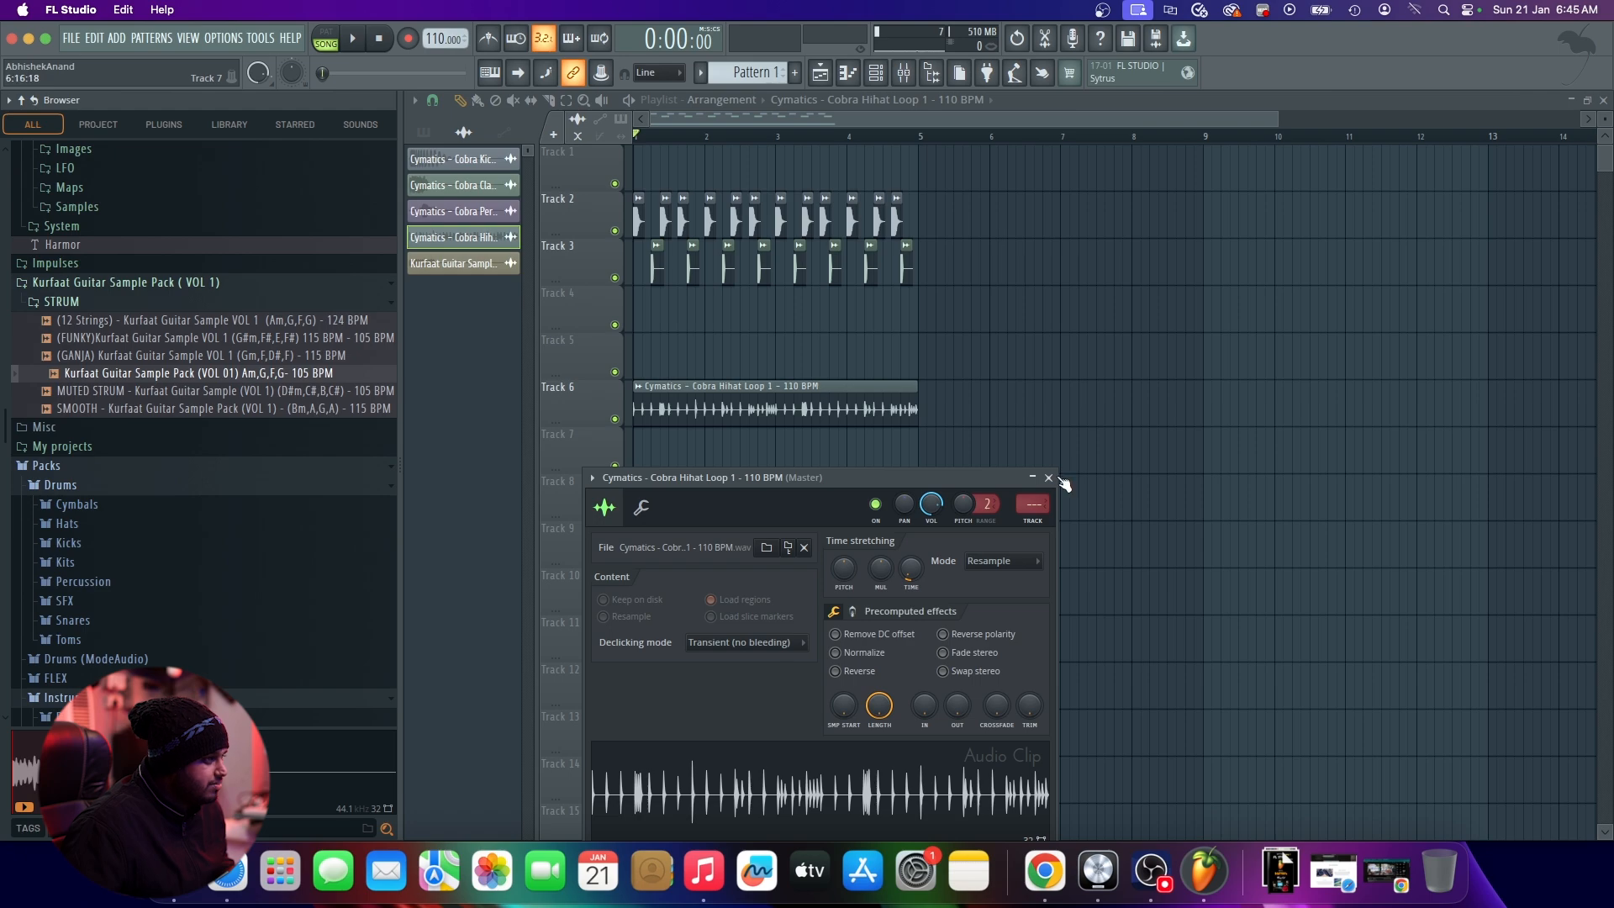
click(1051, 479)
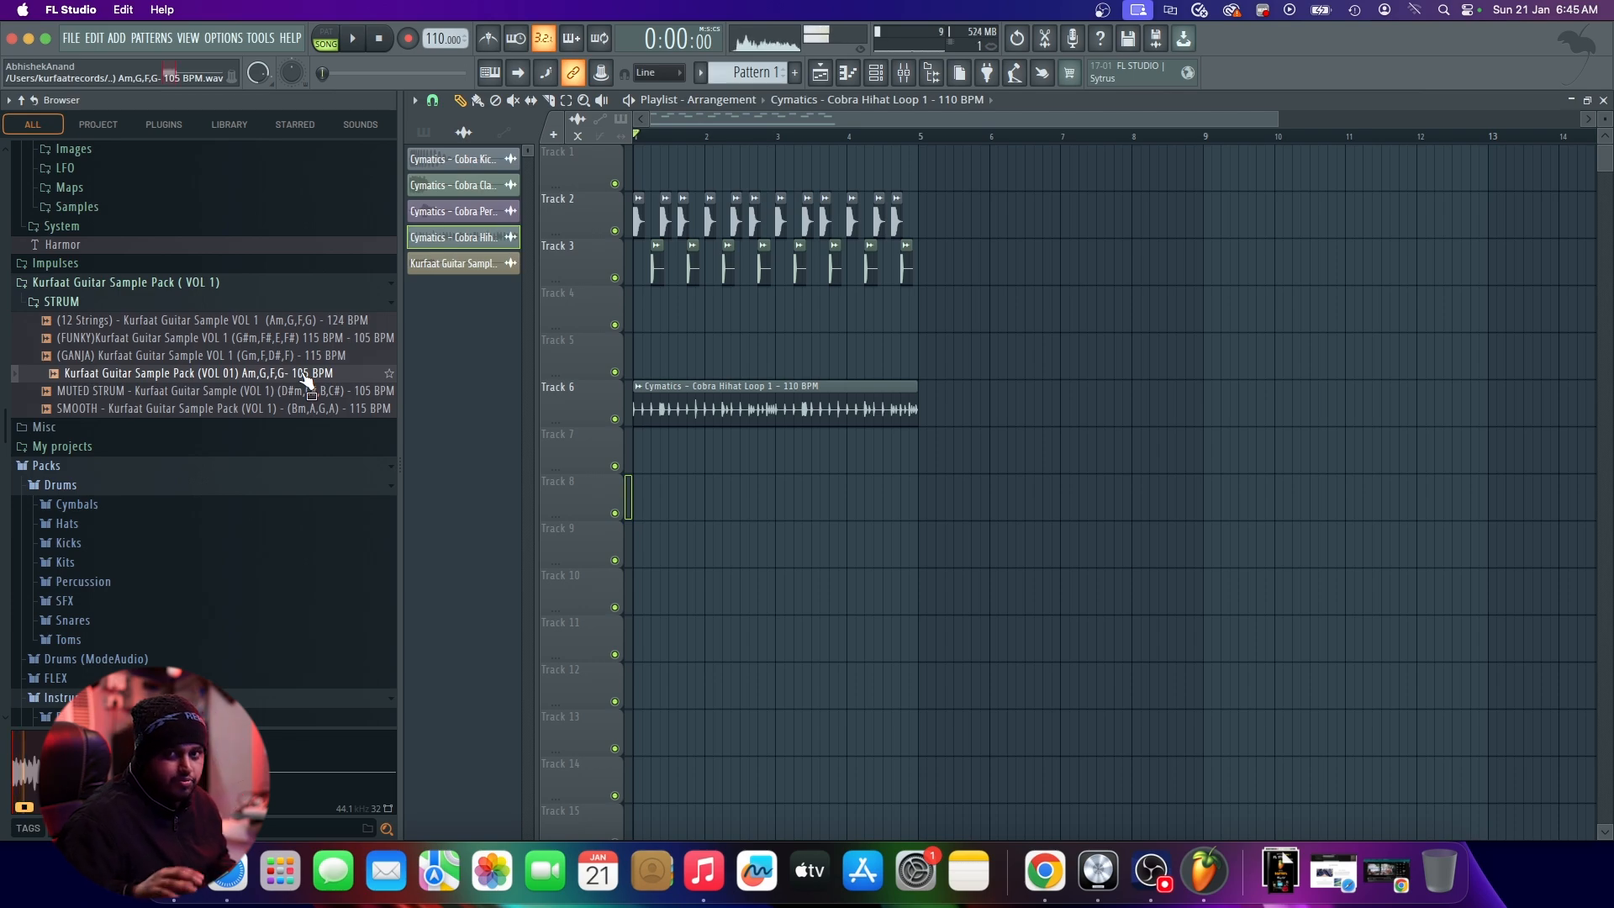
Step: Play the beat at 110 BPM and audition the Am,G,F,G and MUTED STRUM guitar samples against it
key(space)
key(space)
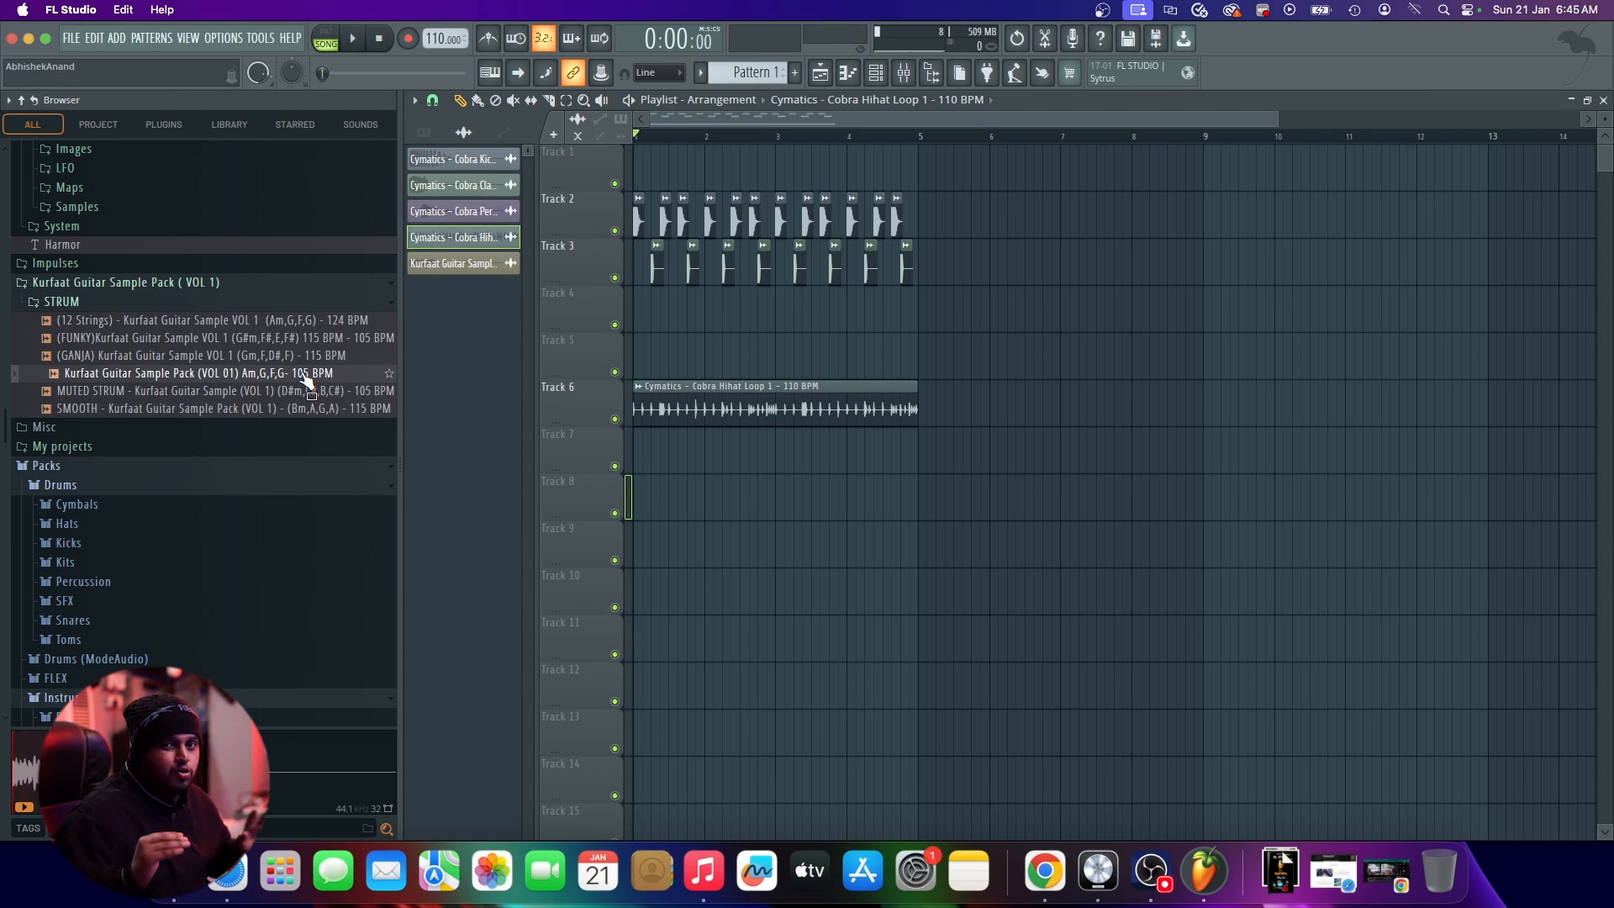
click(304, 378)
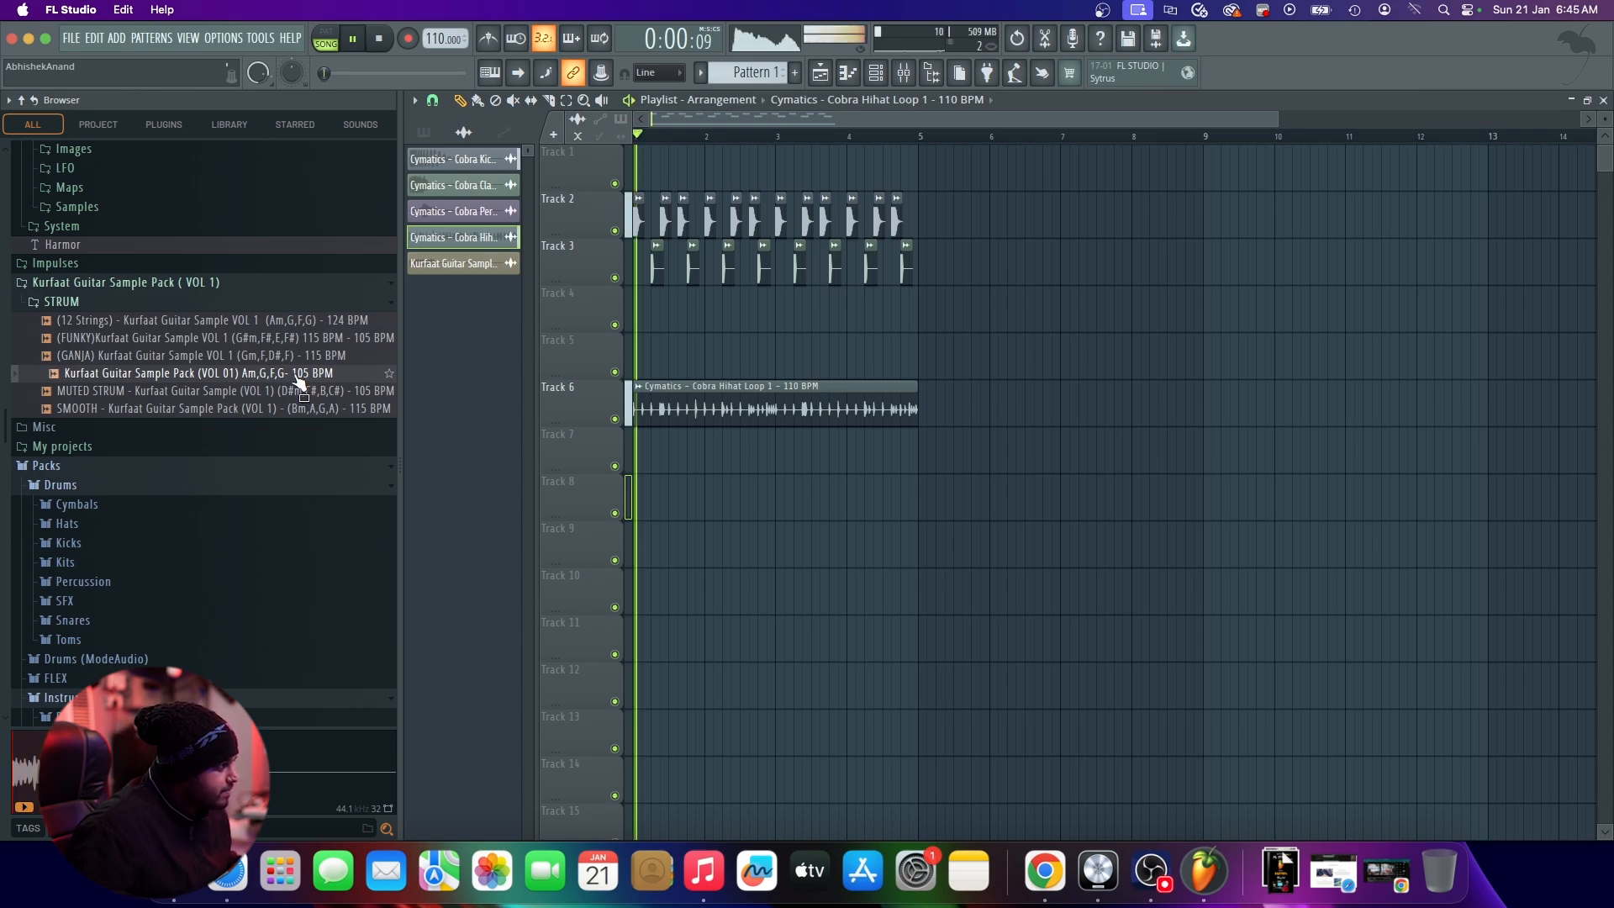
click(356, 391)
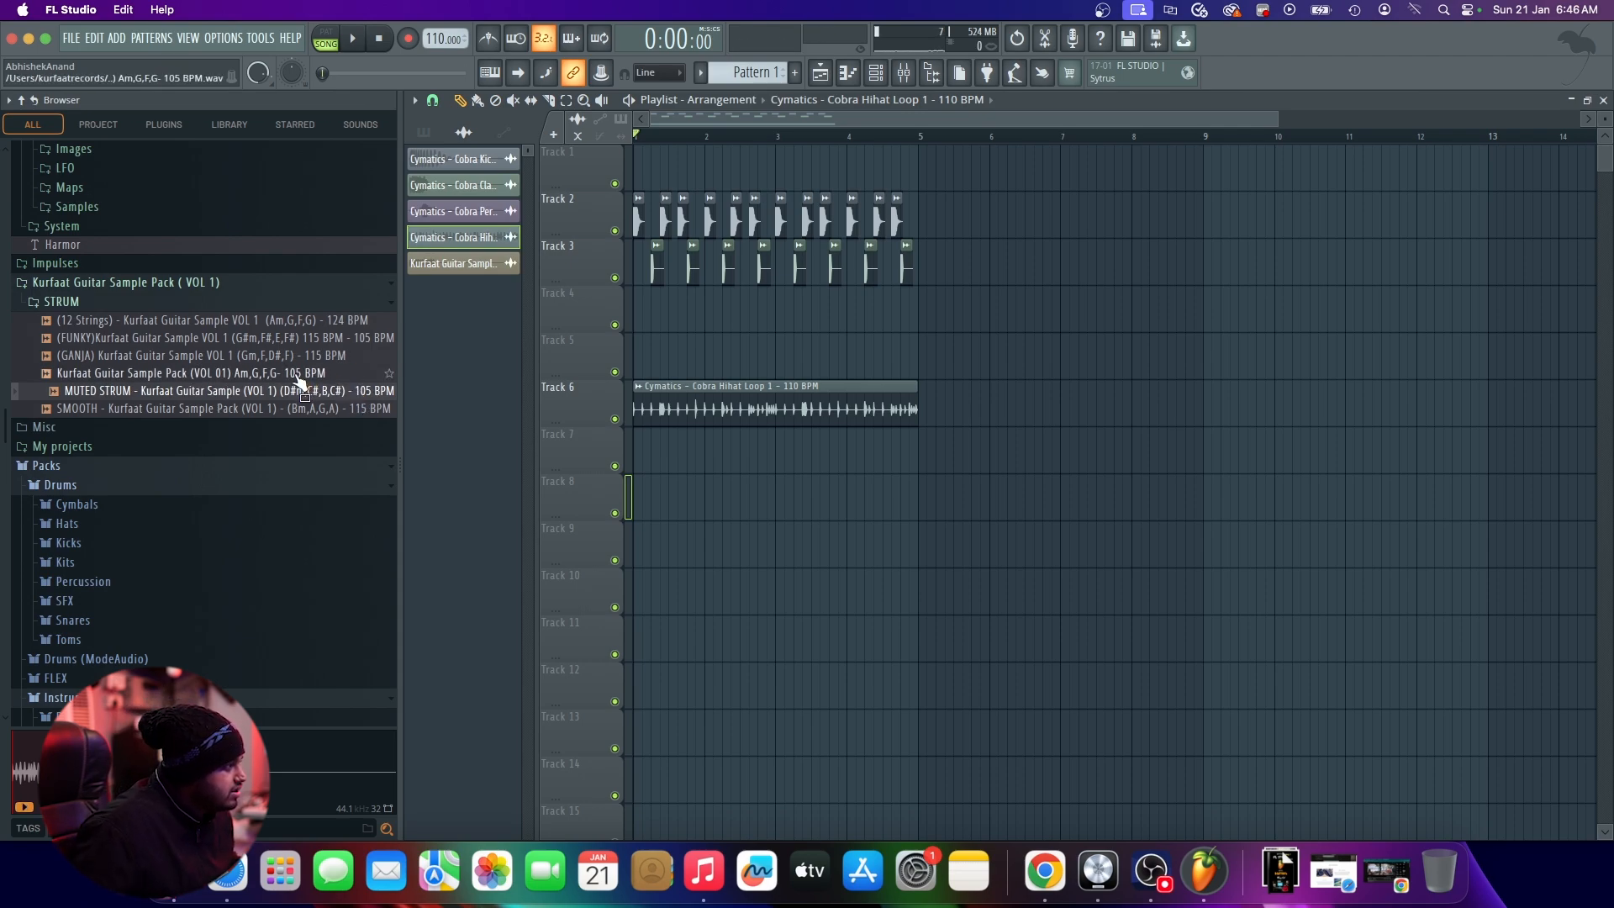
drag(299, 378, 643, 498)
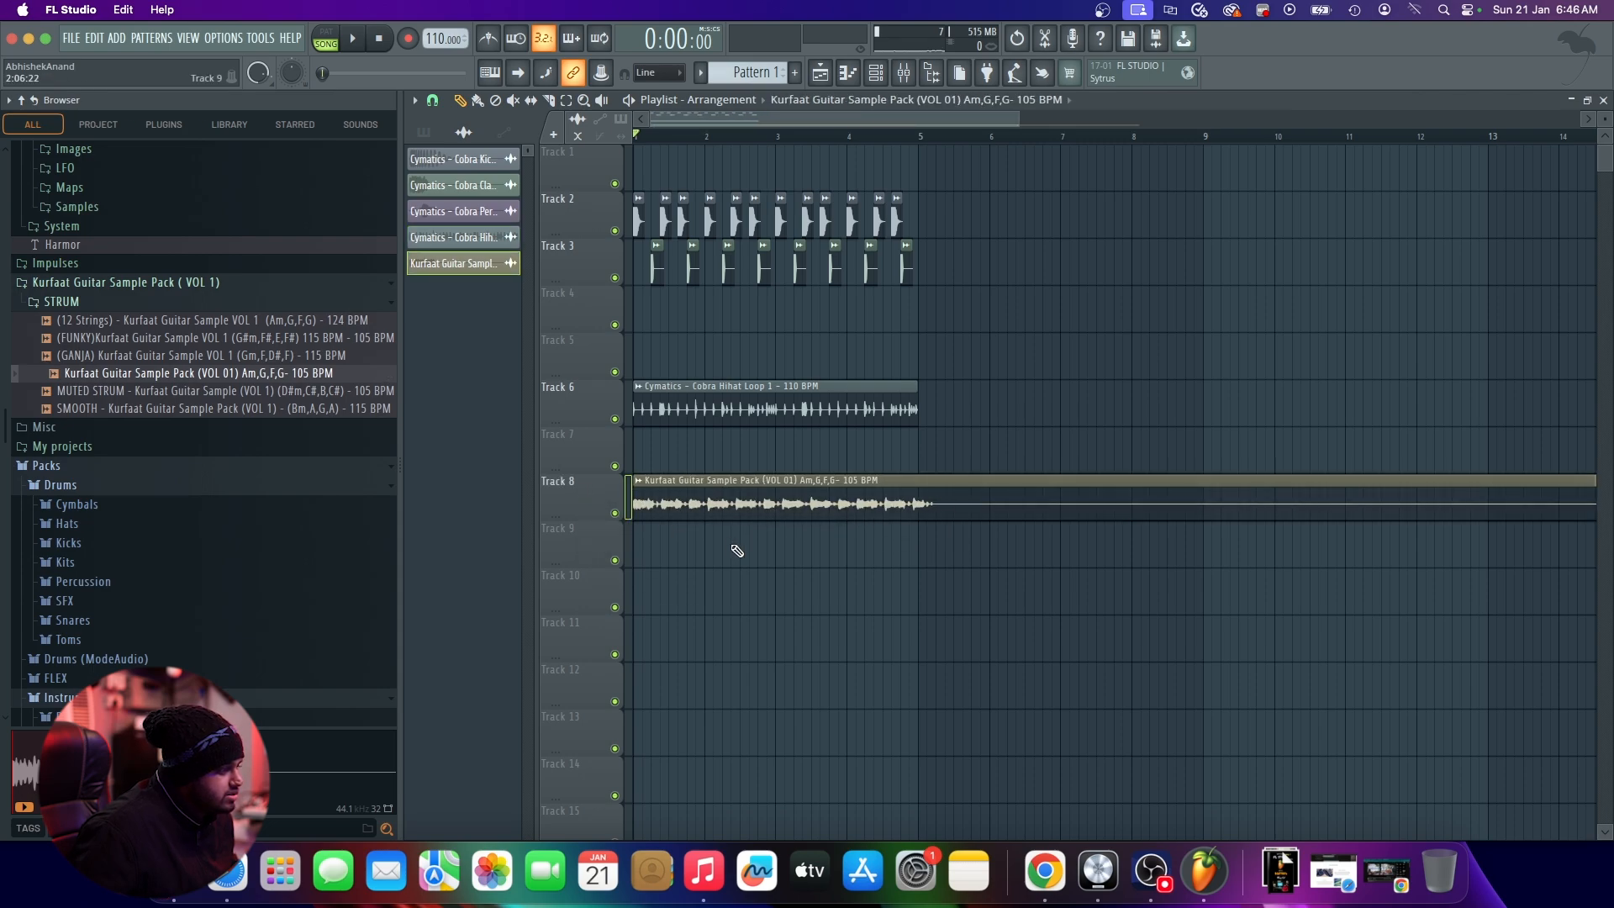
key(super+z)
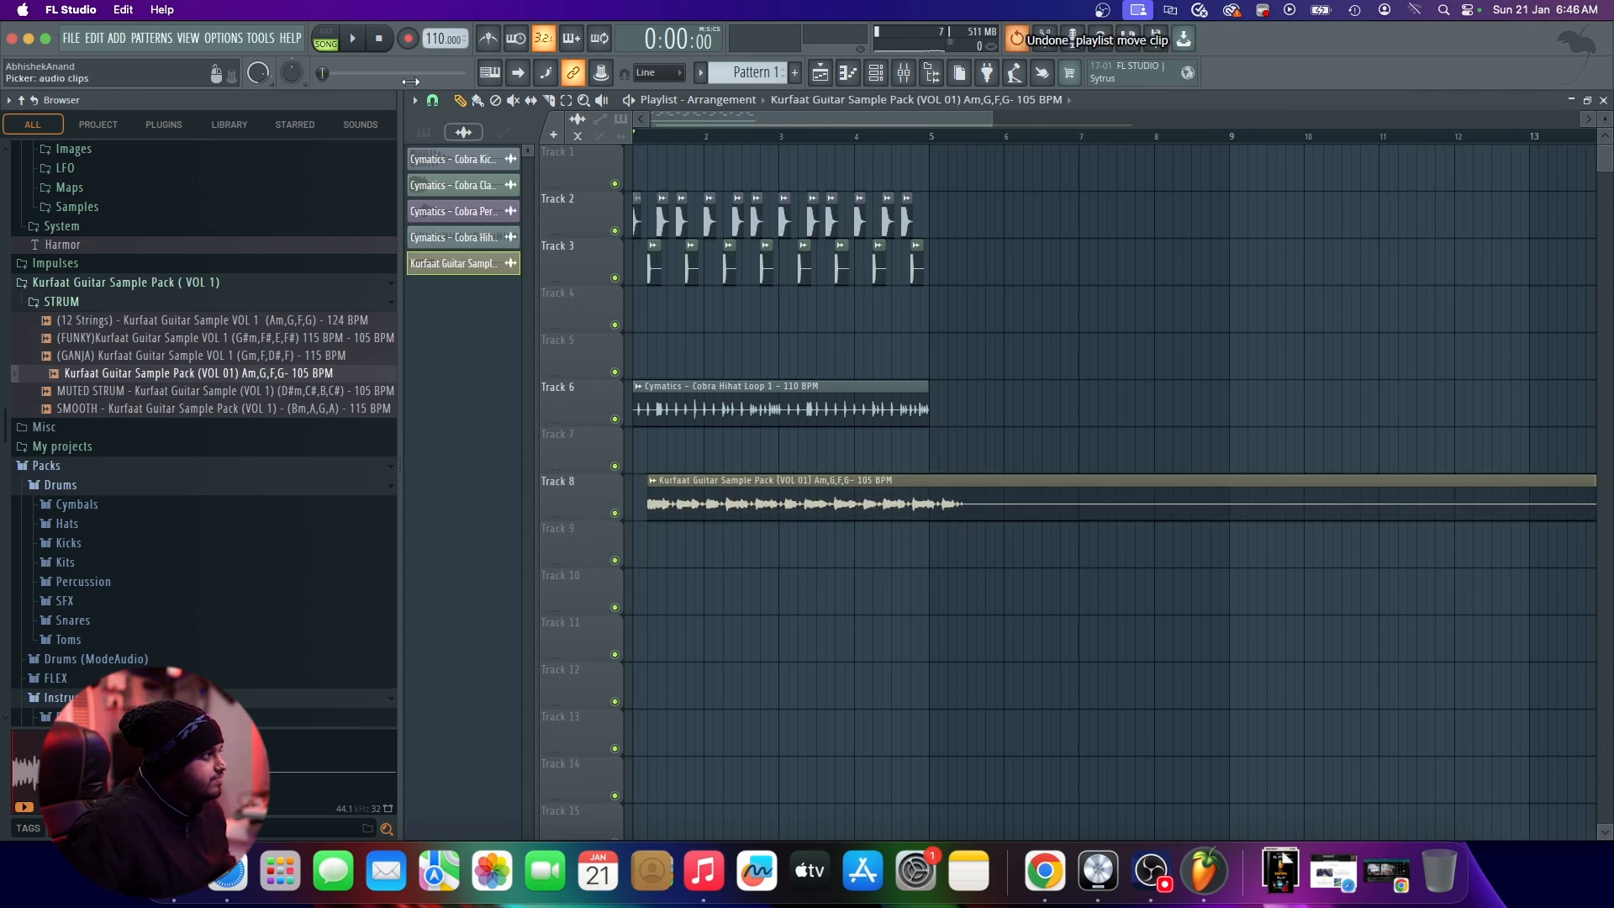
right_click(710, 485)
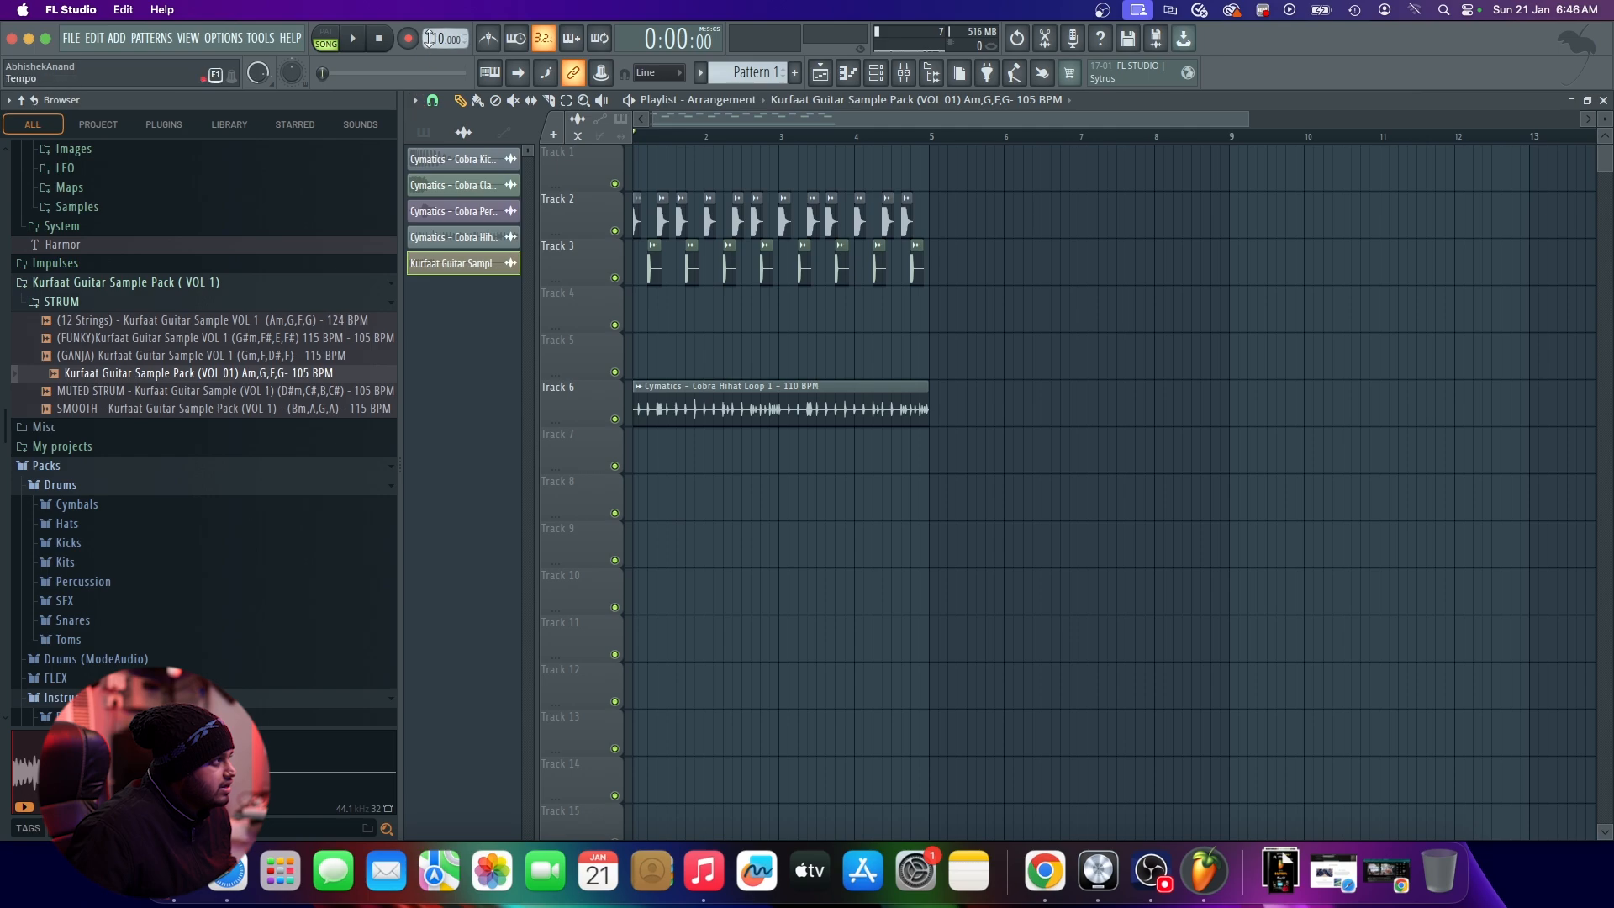
Step: Set the tempo to 105 BPM, place the Am,G,F,G- 105 BPM guitar sample at bar 1 on Track 8 and play the arrangement
drag(433, 40, 433, 56)
drag(180, 370, 674, 504)
scroll(686, 506, down, 2)
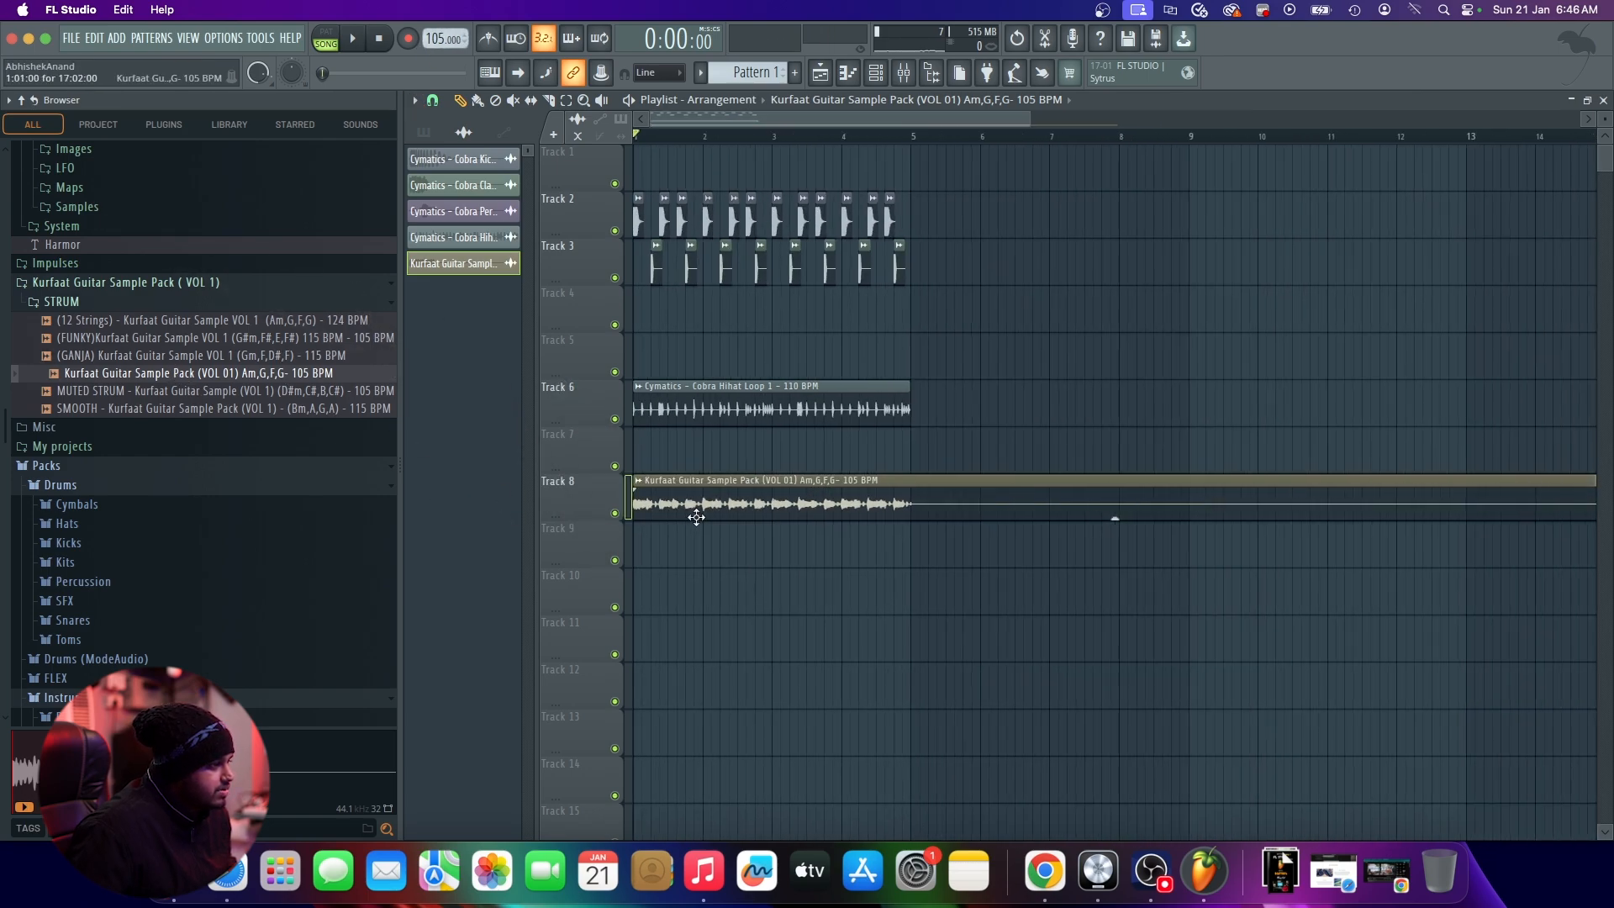
scroll(643, 496, up, 2)
key(space)
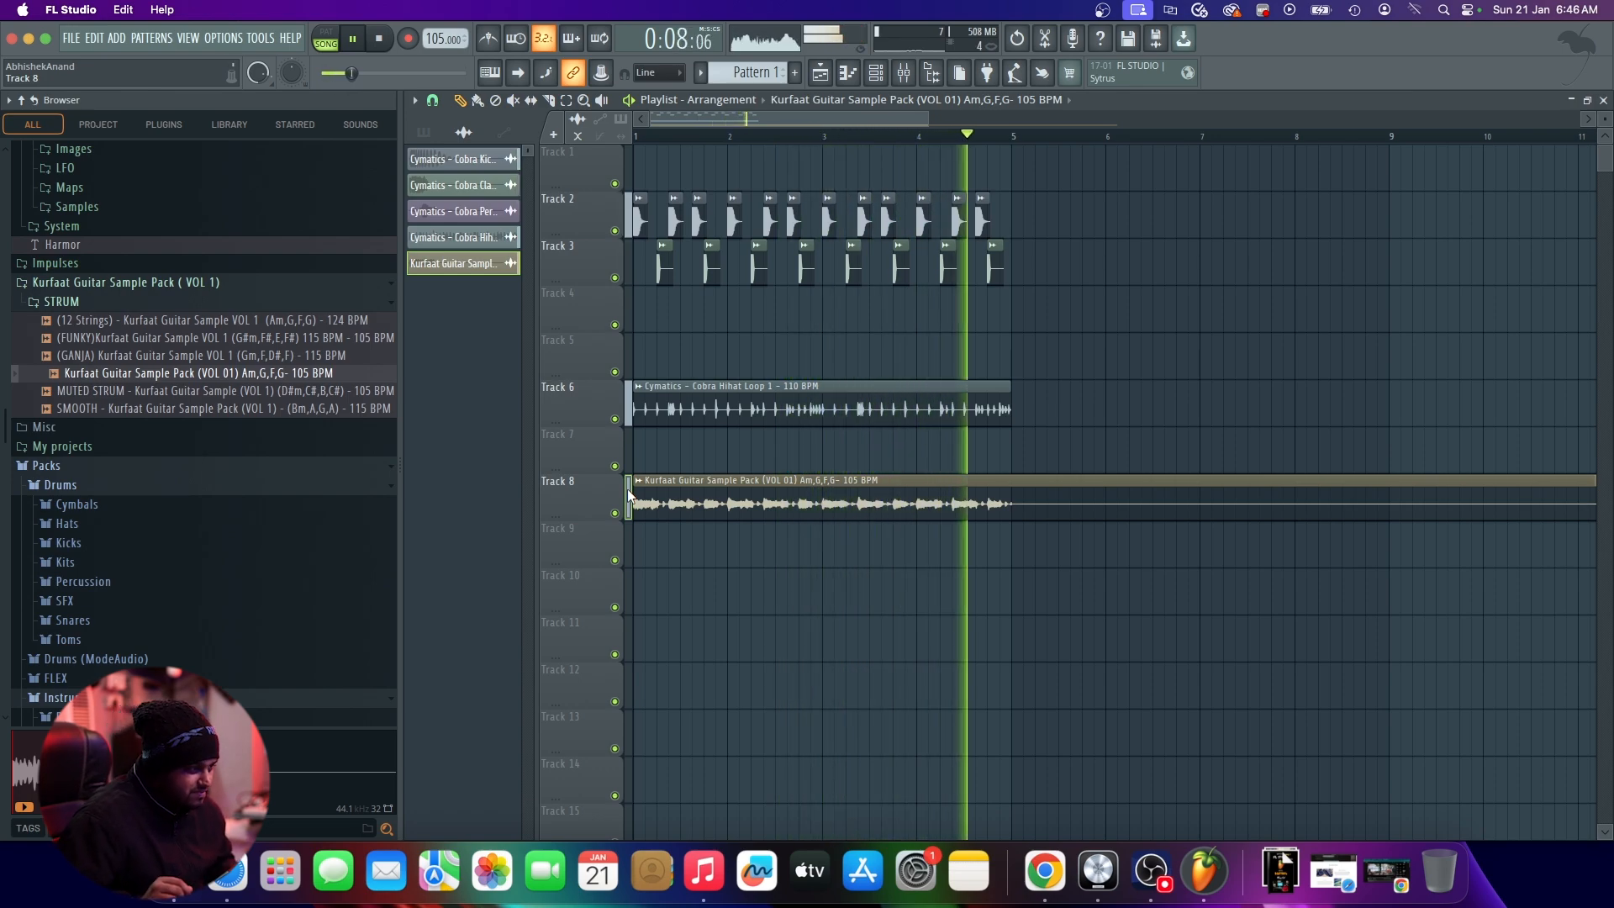
key(space)
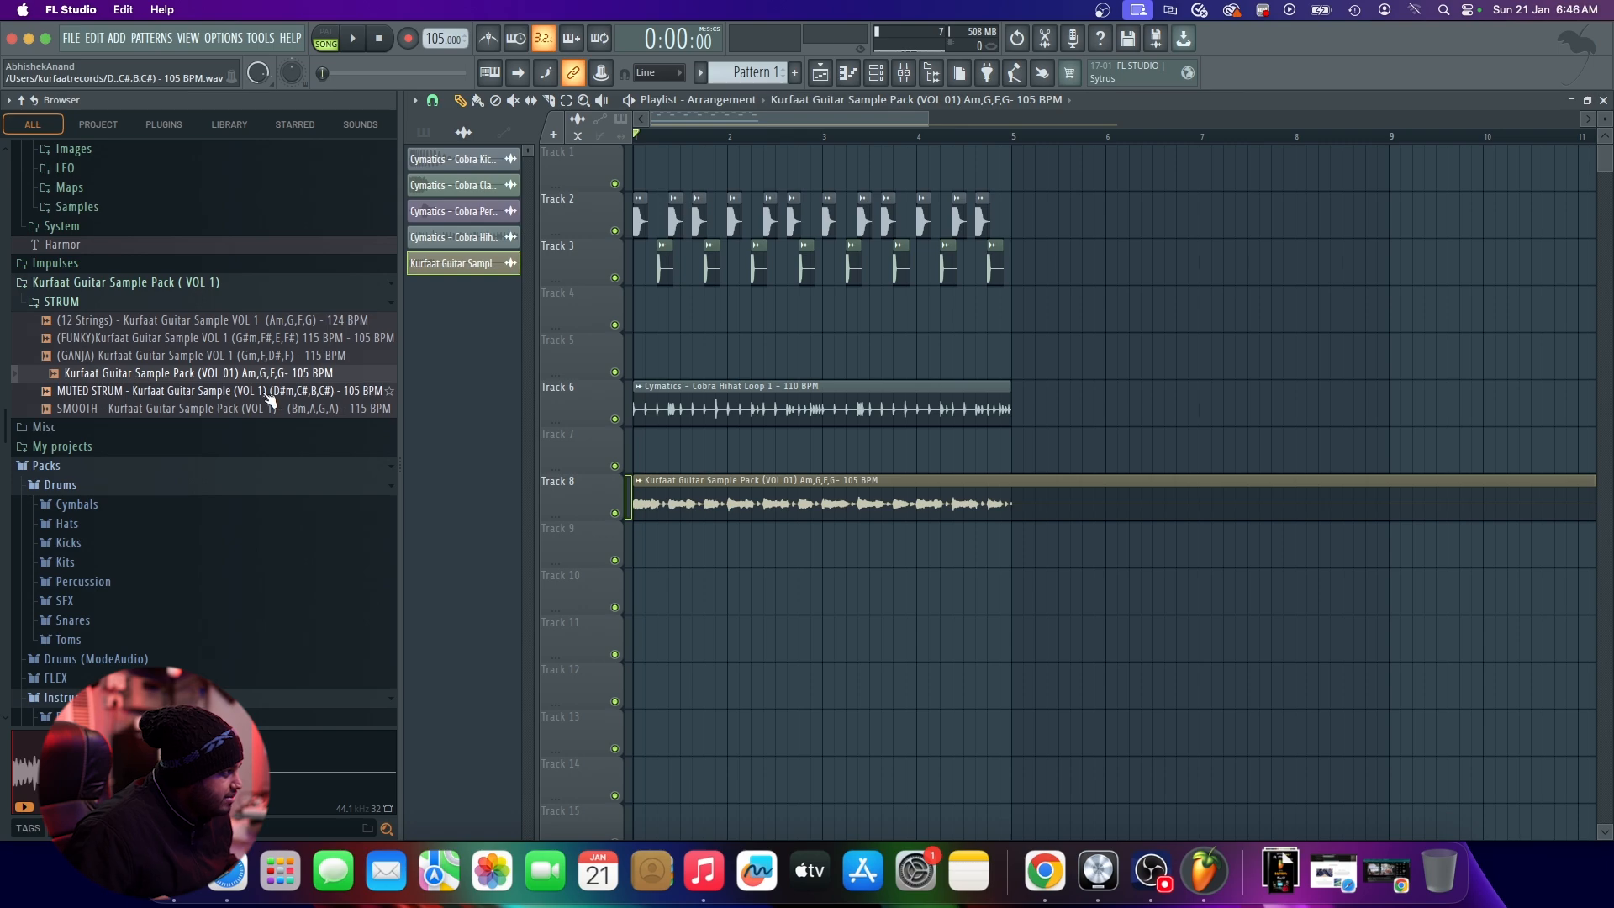
Step: Place the MUTED STRUM 105 BPM sample at bar 1 on Track 10, solo that track and unmute Track 8
drag(271, 396, 760, 599)
right_click(616, 607)
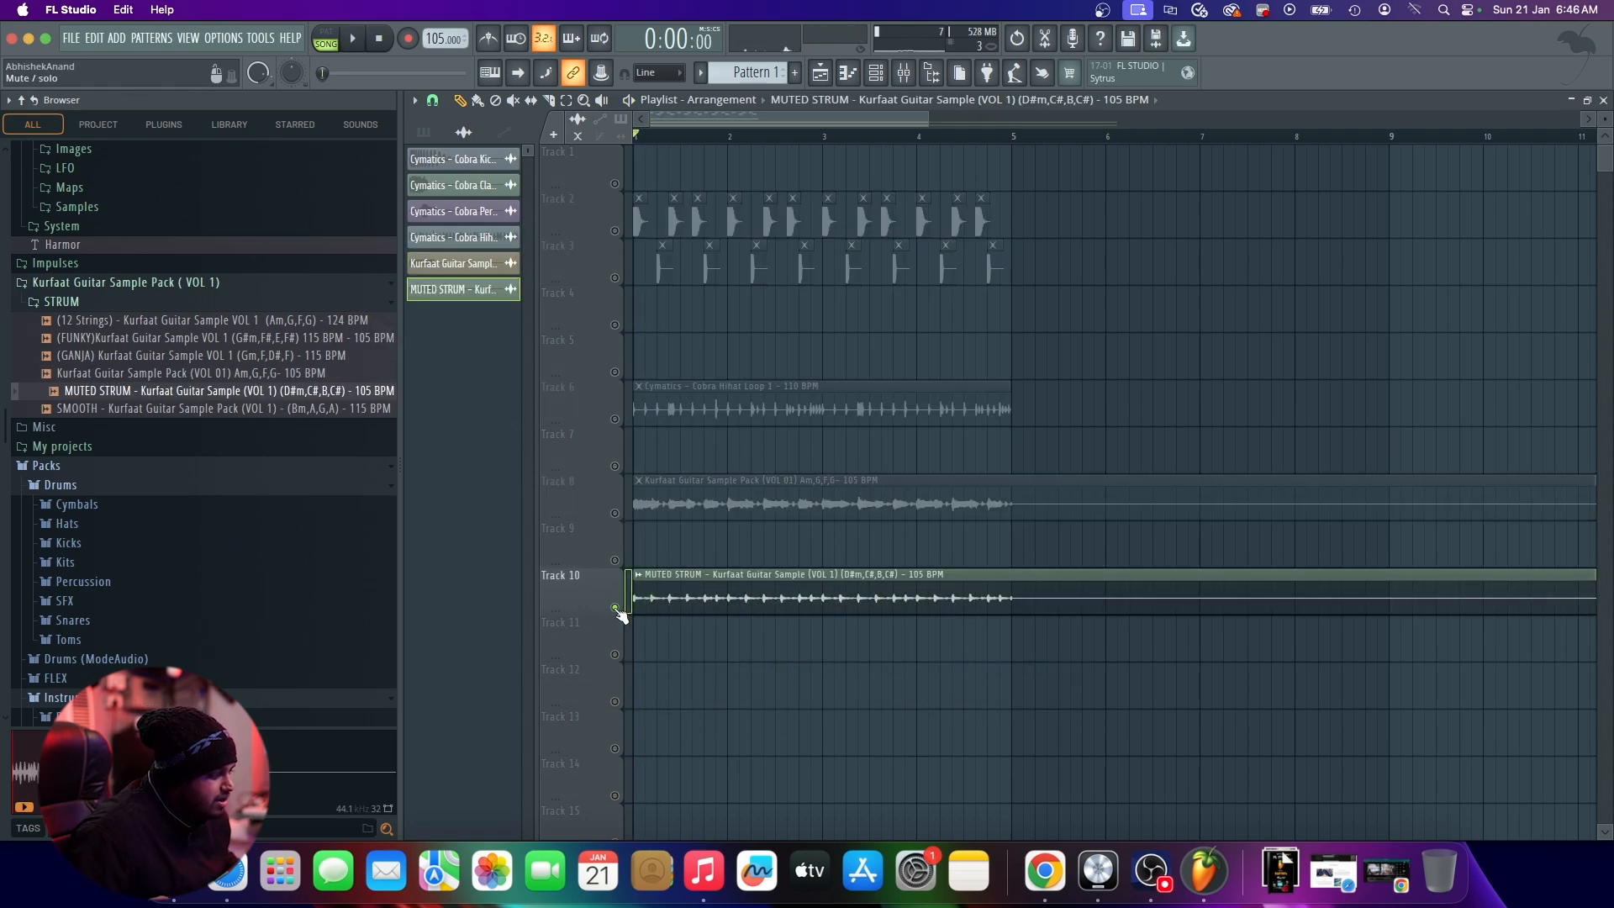
scroll(690, 601, up, 3)
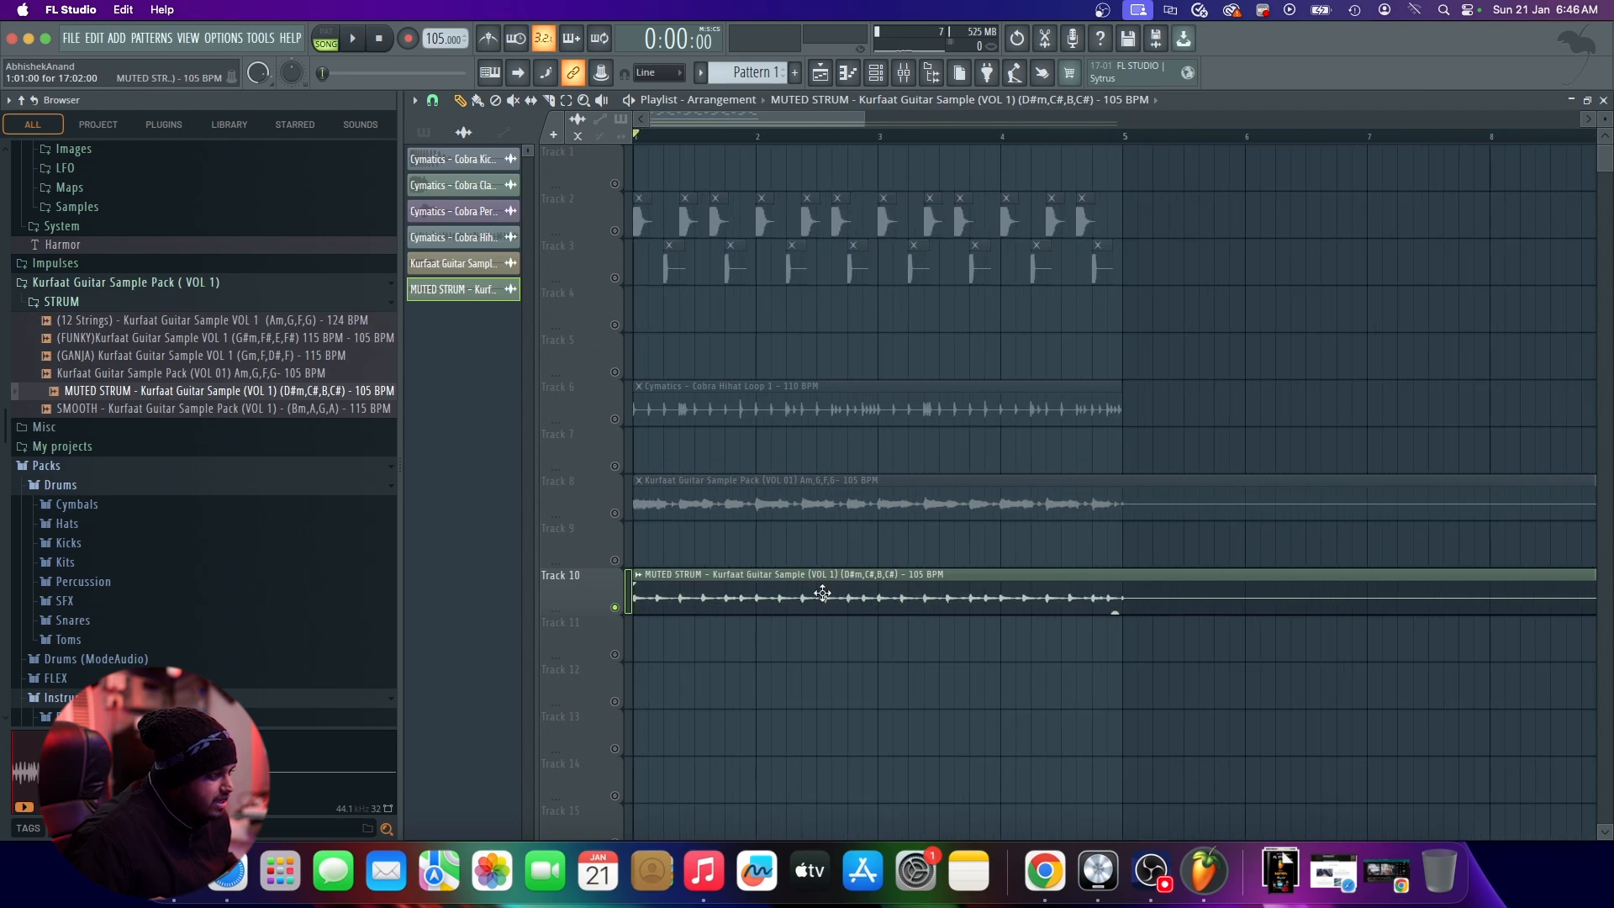
click(616, 513)
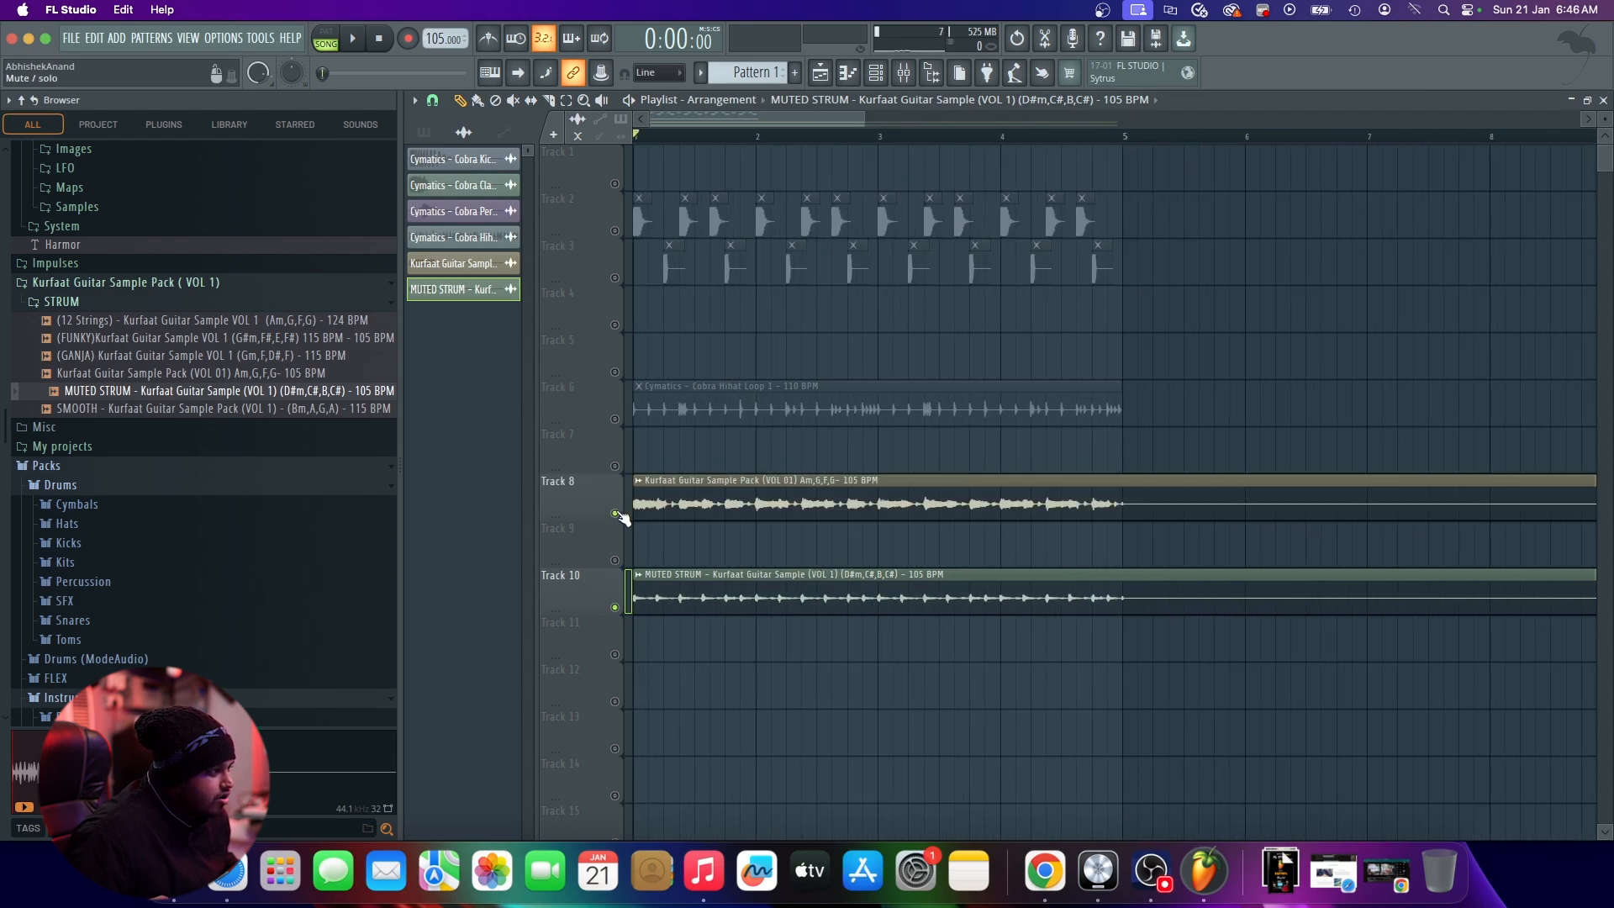
scroll(629, 507, up, 2)
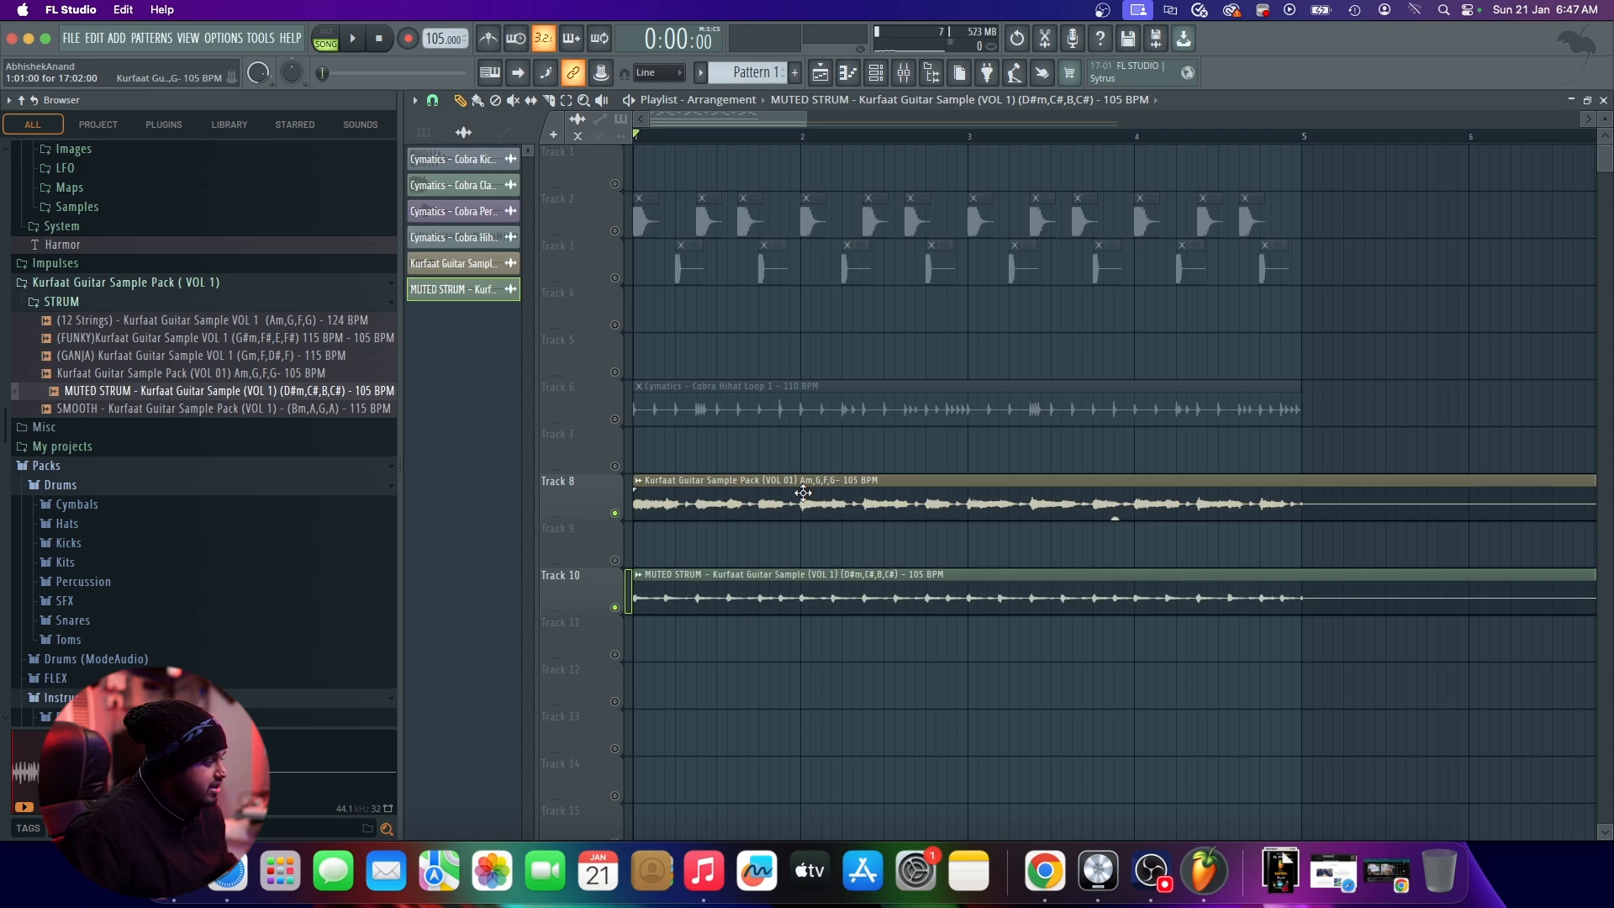
Step: Slice both guitar clips on Tracks 8 and 10 at the start of bar 5 and delete the parts after the cut
click(548, 99)
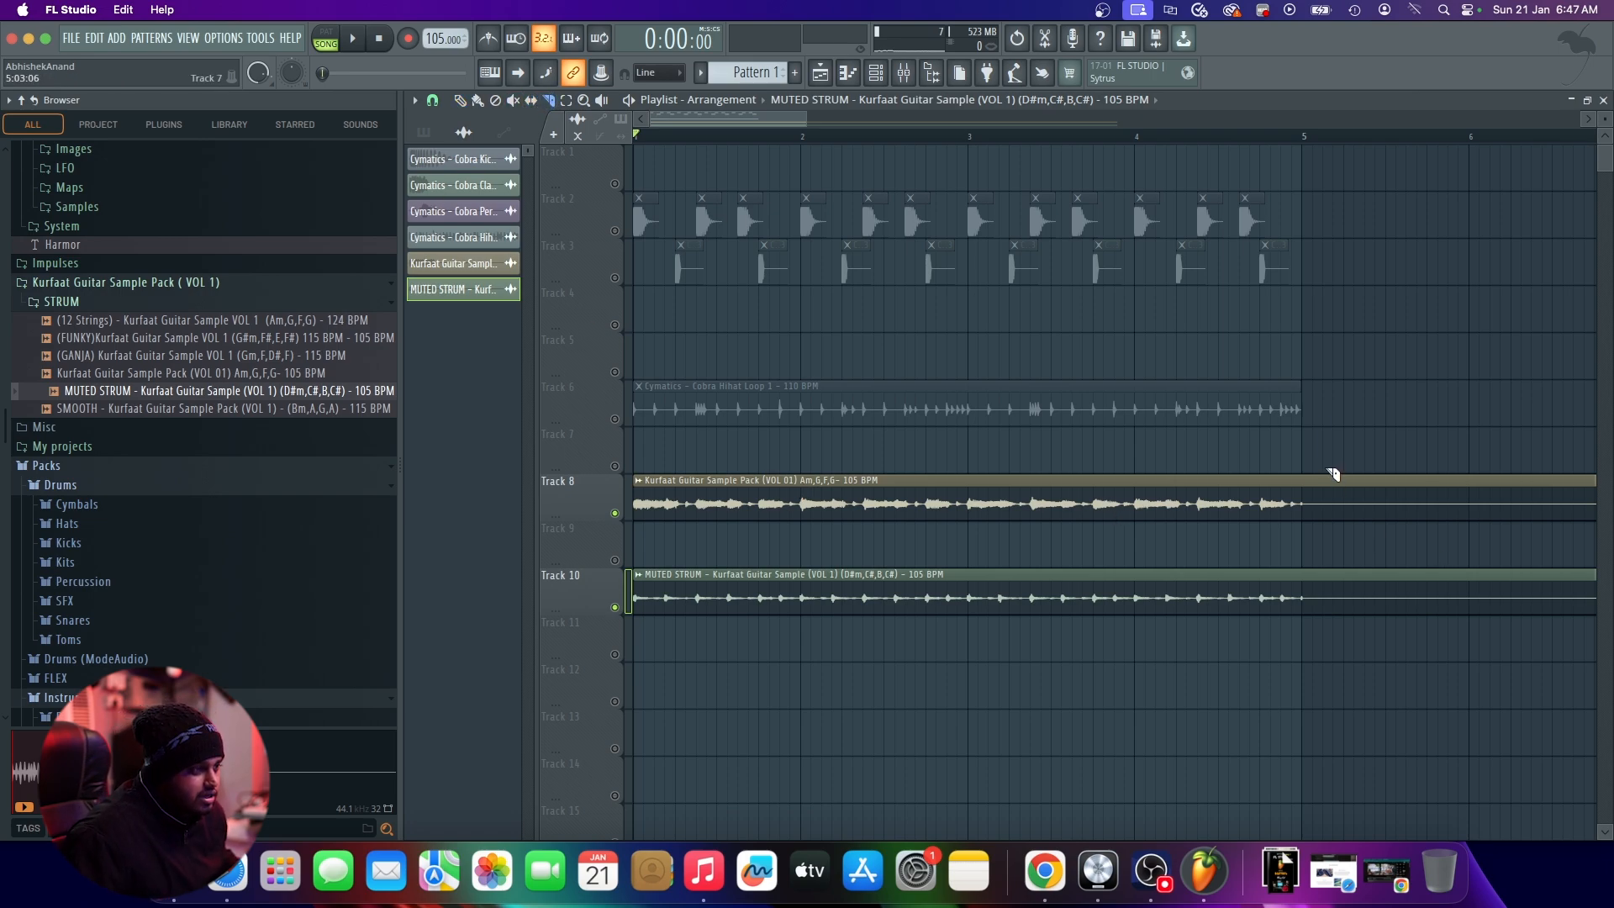
drag(1320, 696, 1308, 738)
key(p)
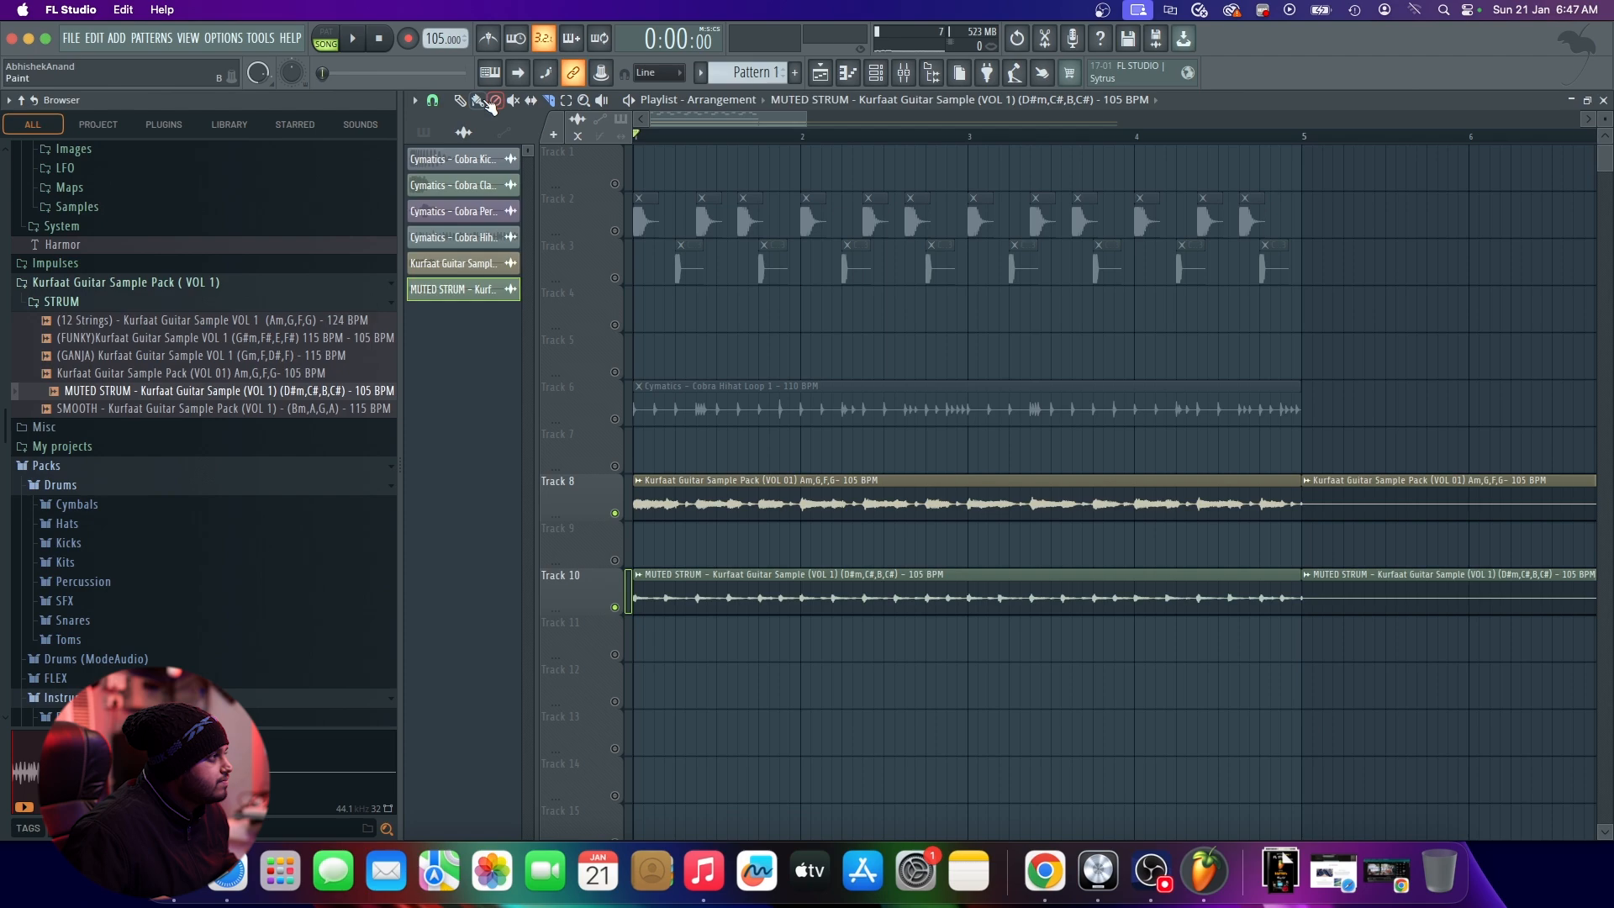
right_click(1459, 503)
right_click(1439, 596)
scroll(1416, 720, down, 2)
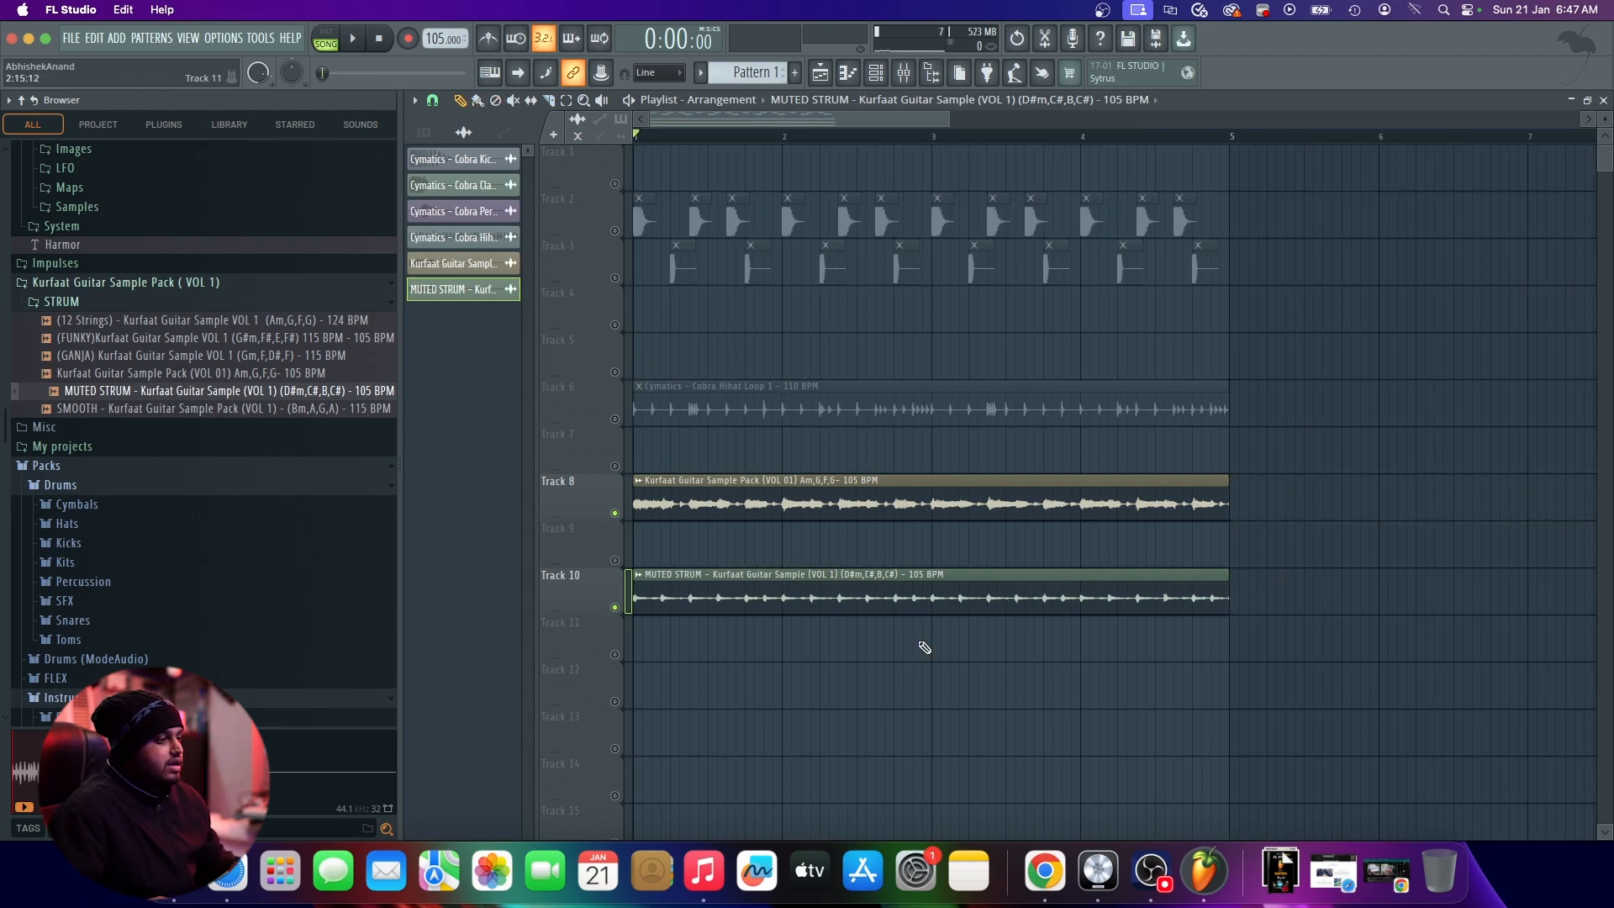
Step: Look over the channel settings of the MUTED STRUM sample on Track 10 and close them
double_click(898, 584)
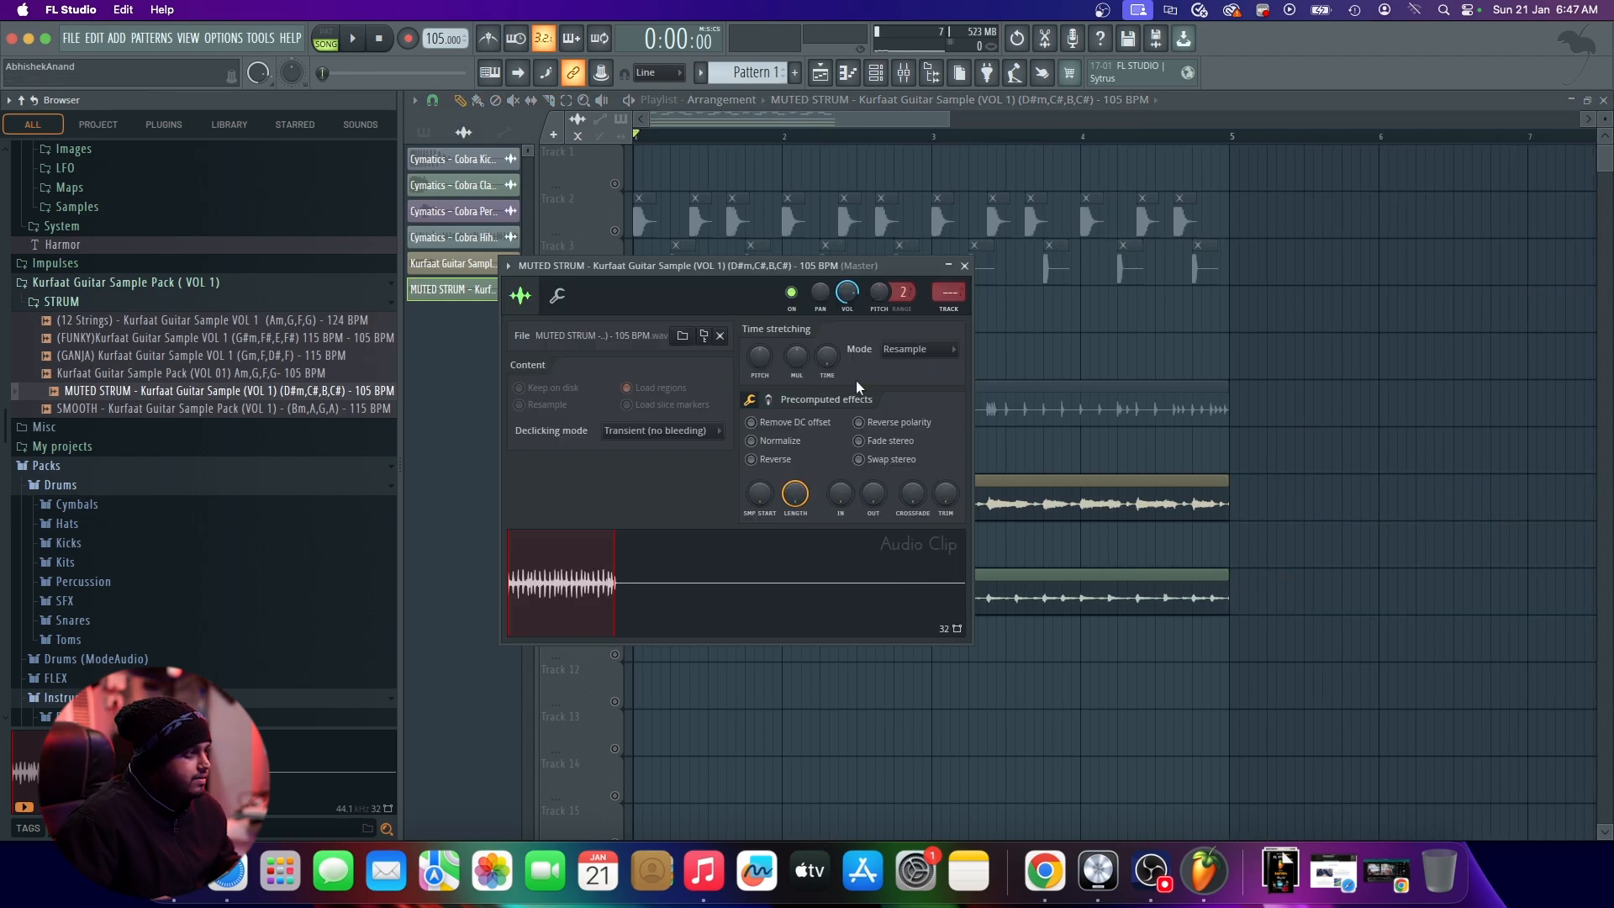
drag(772, 271, 1072, 274)
click(1164, 264)
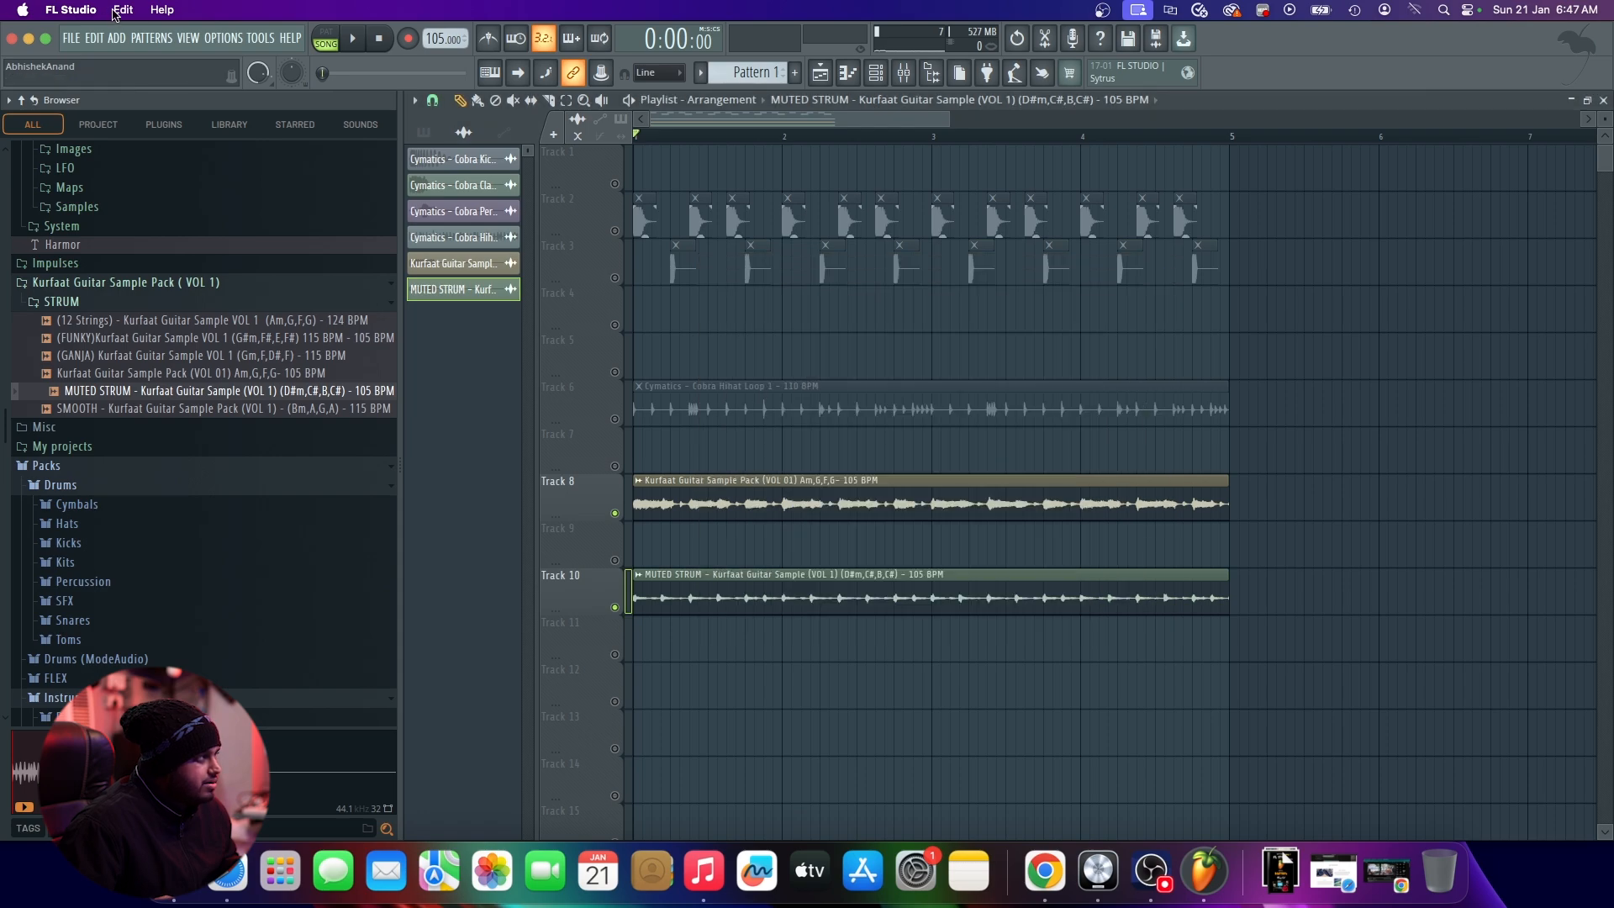
Step: Add the FL Keys generator plugin to the project and move its window above the guitar tracks
click(116, 39)
click(210, 78)
text(fl)
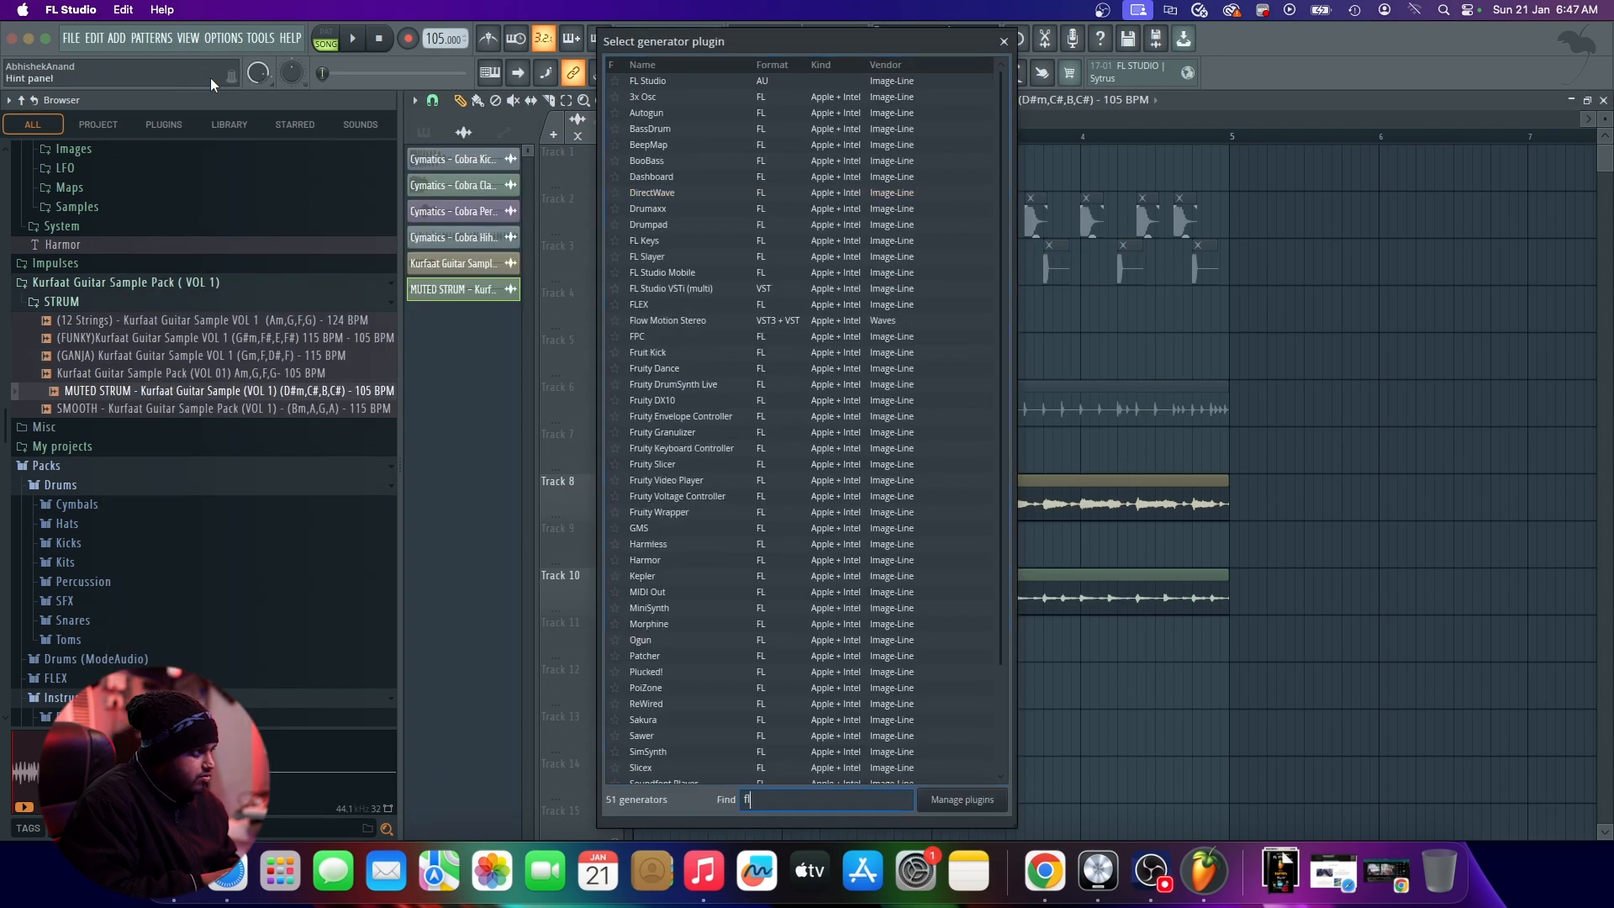
text( ke)
click(841, 91)
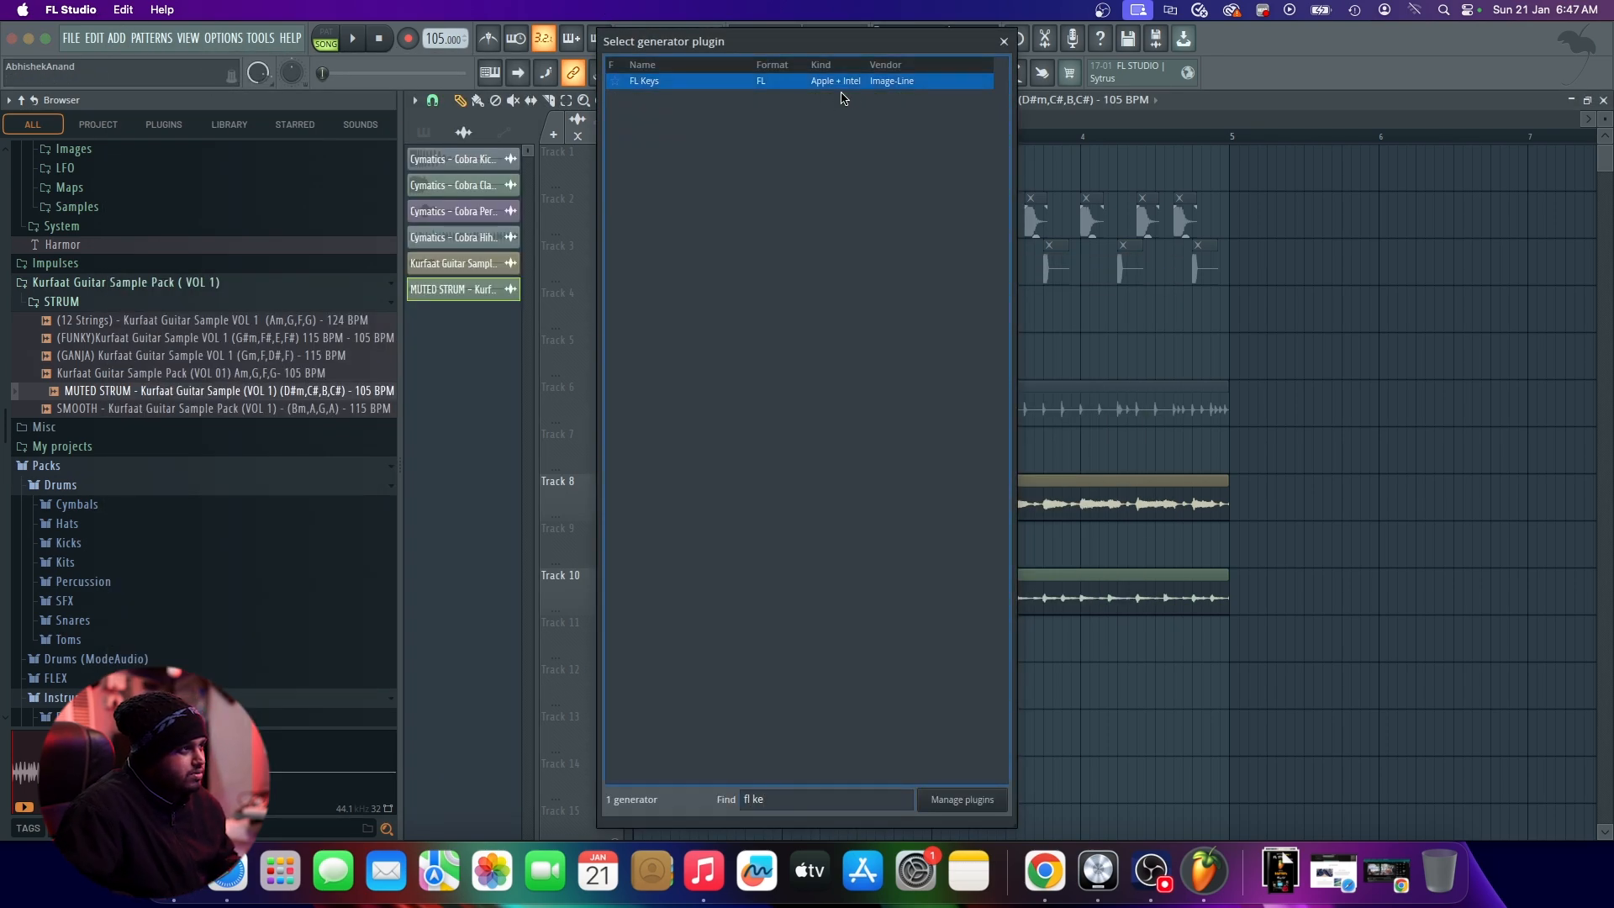
double_click(844, 87)
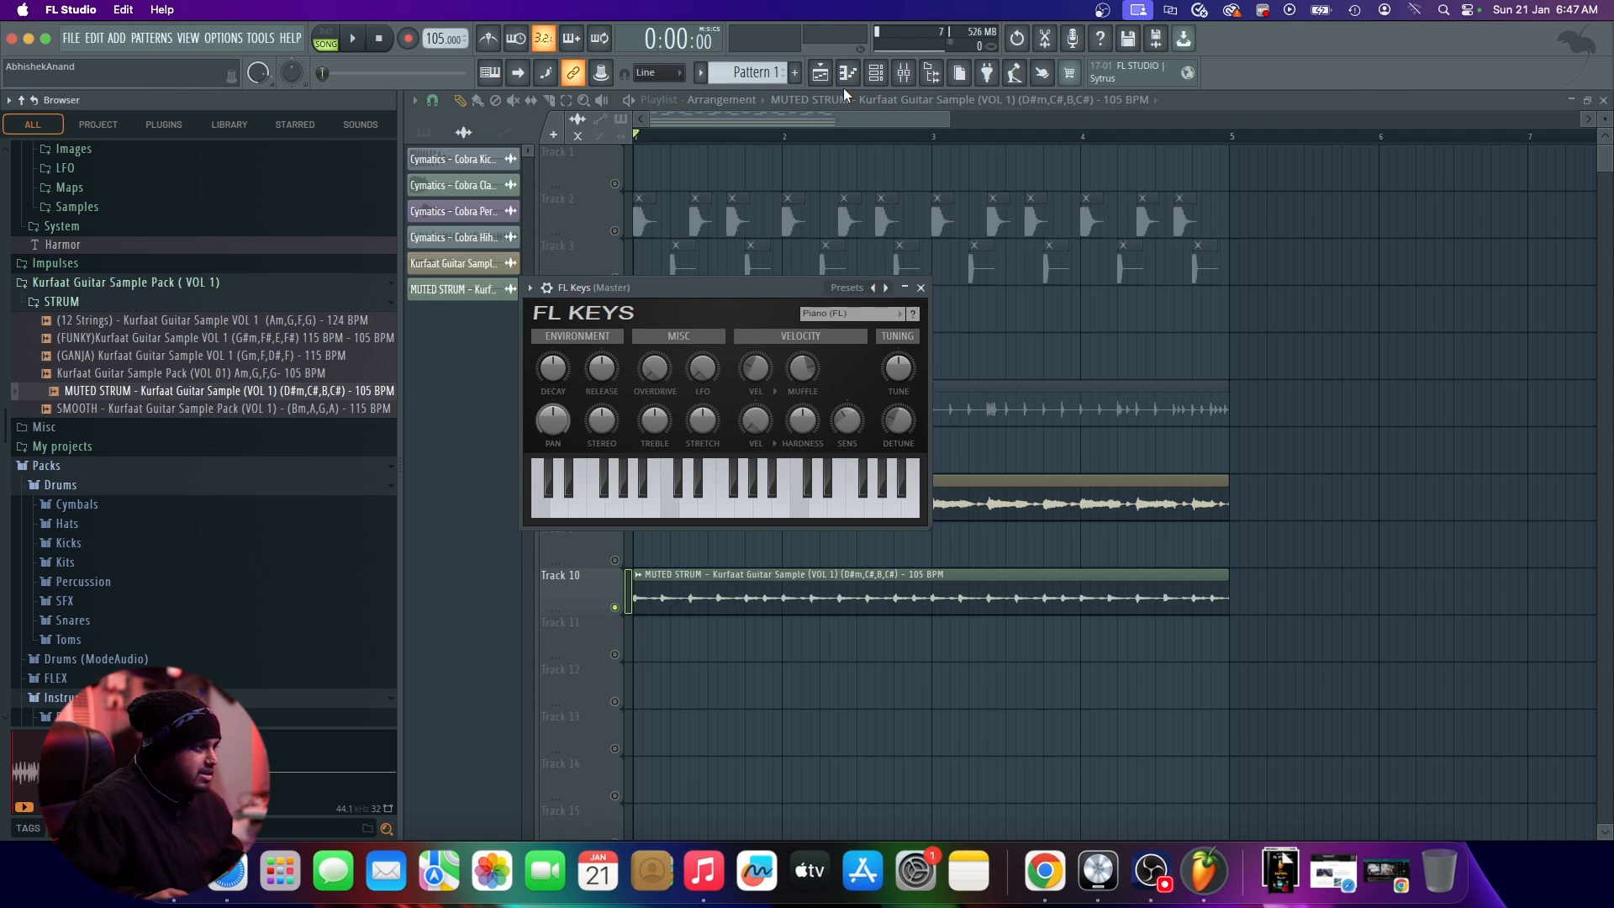
drag(648, 287, 1052, 196)
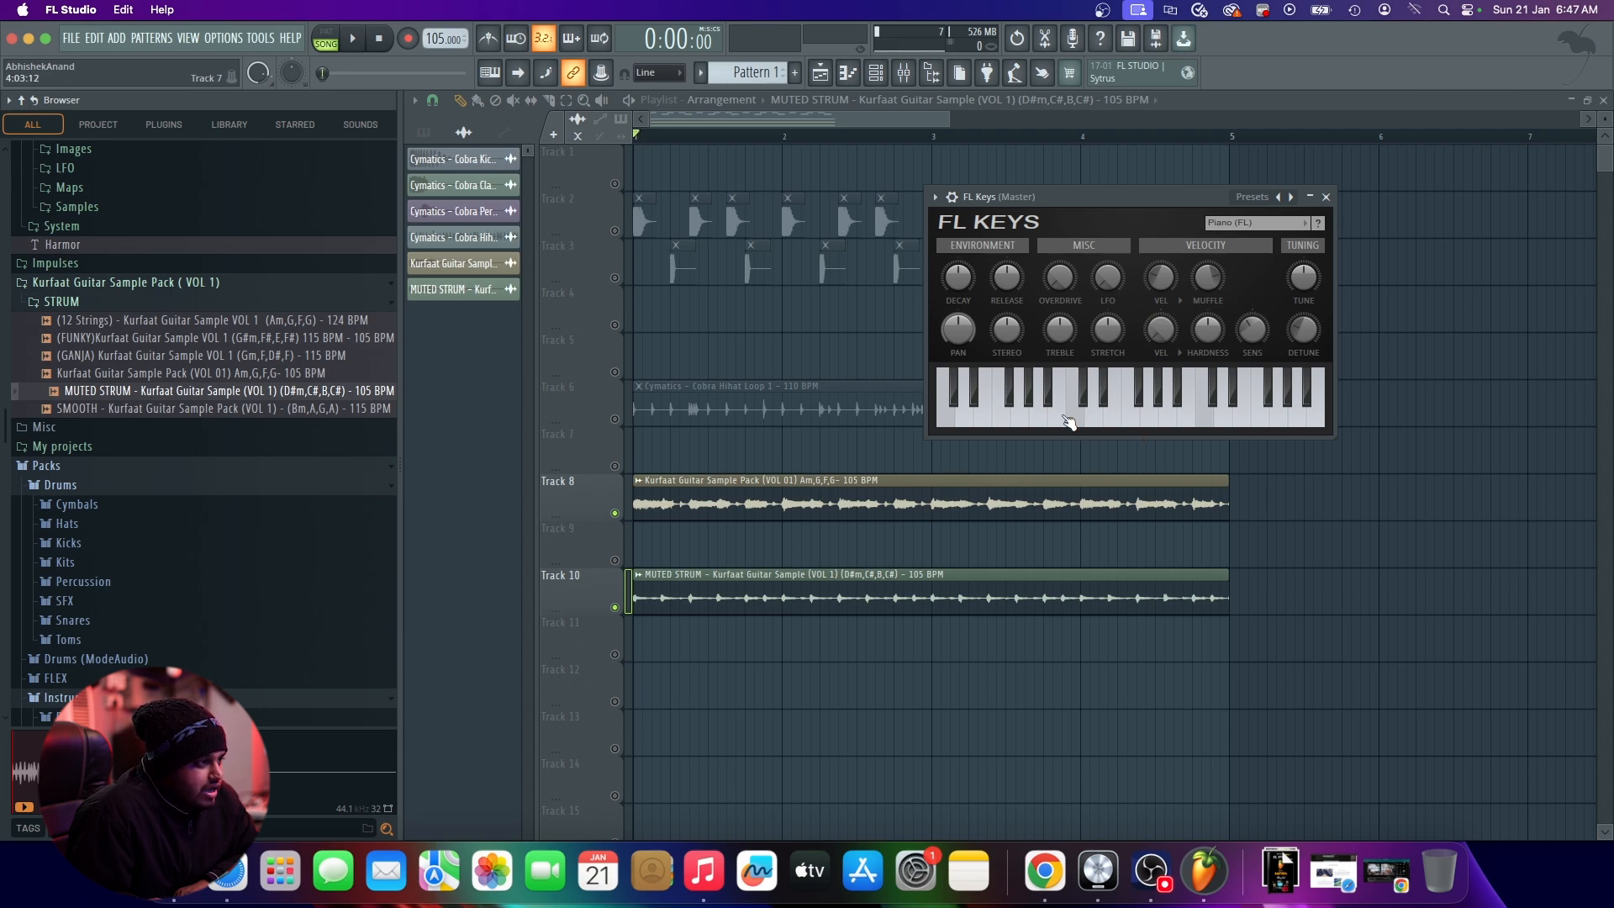
Step: Open the piano roll of the FL Keys channel and place D#4 and A4 notes at the start of bar 1
click(1325, 196)
click(875, 72)
right_click(783, 316)
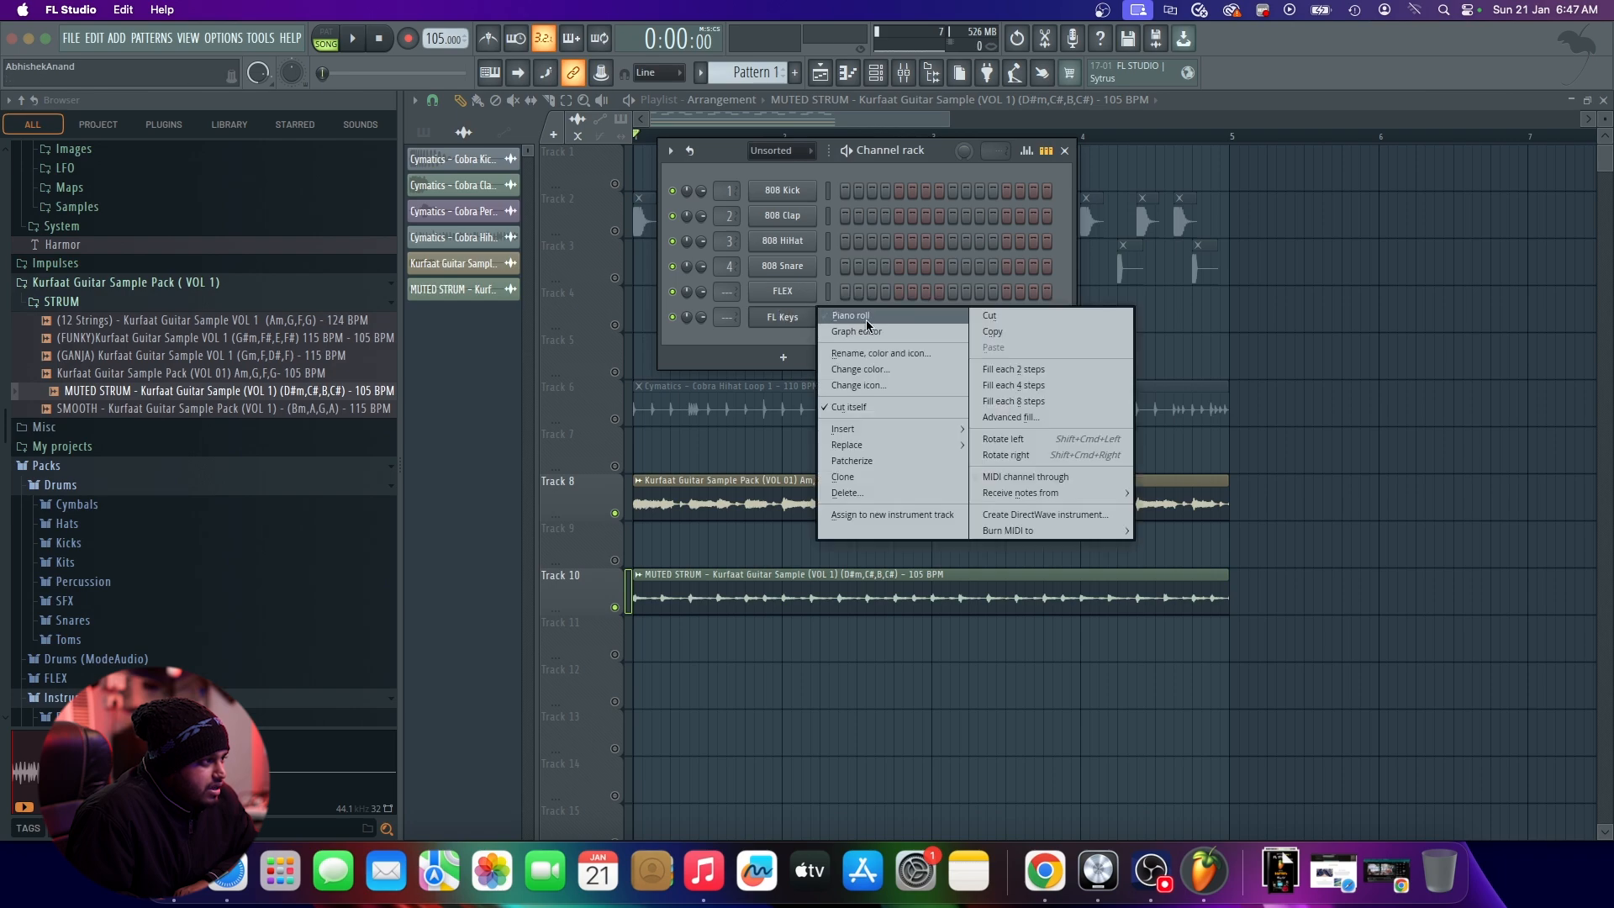
click(865, 320)
scroll(490, 511, up, 2)
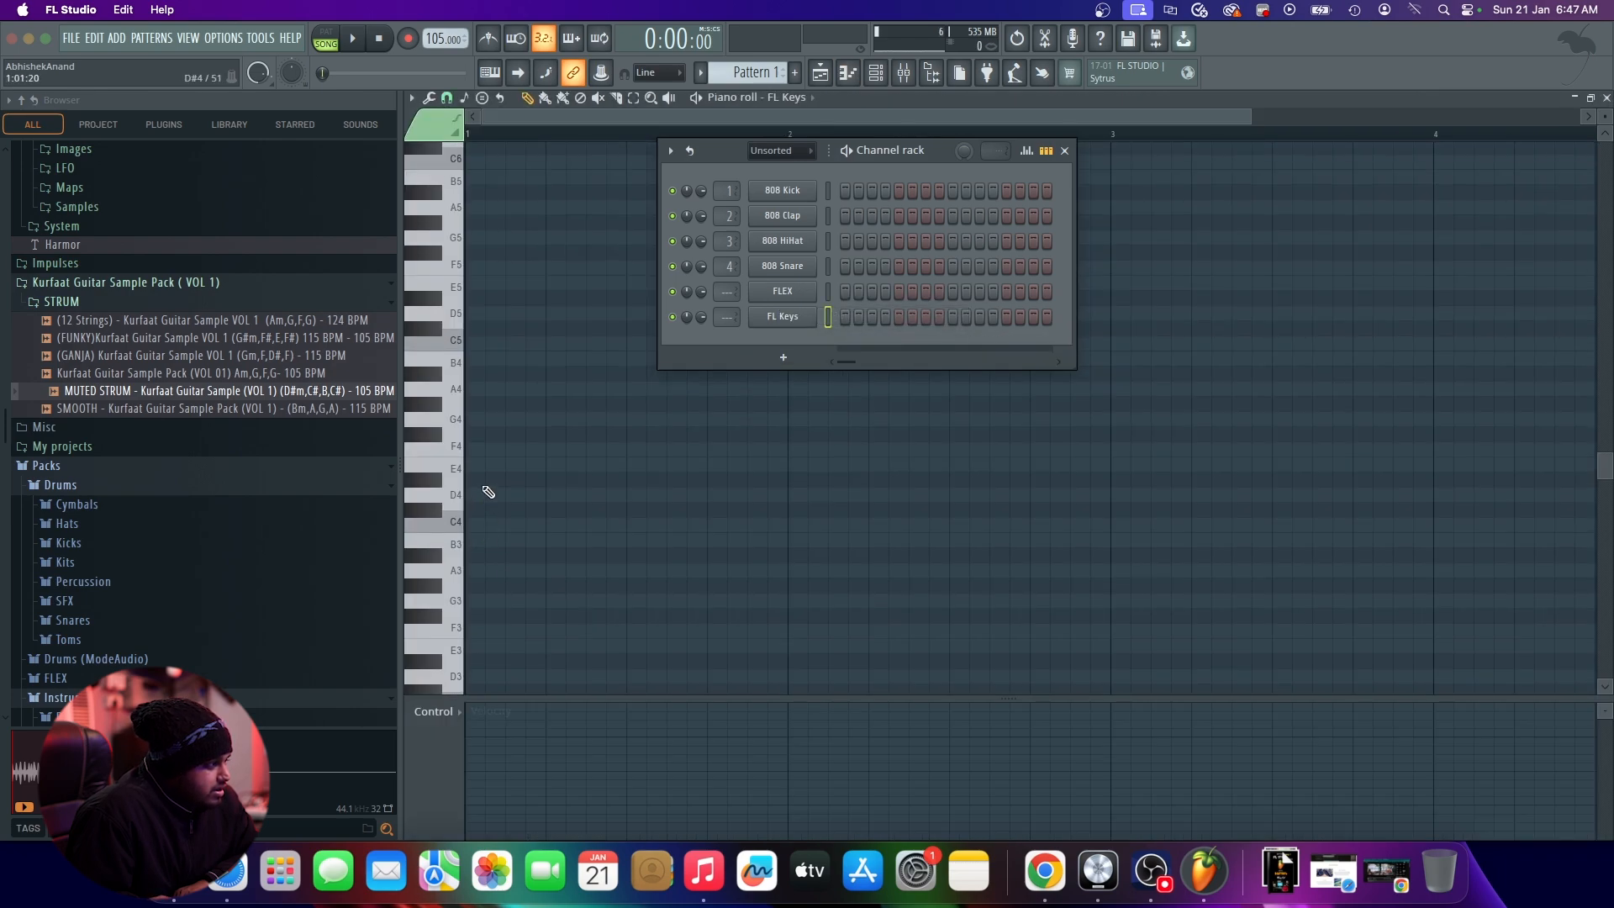
click(493, 487)
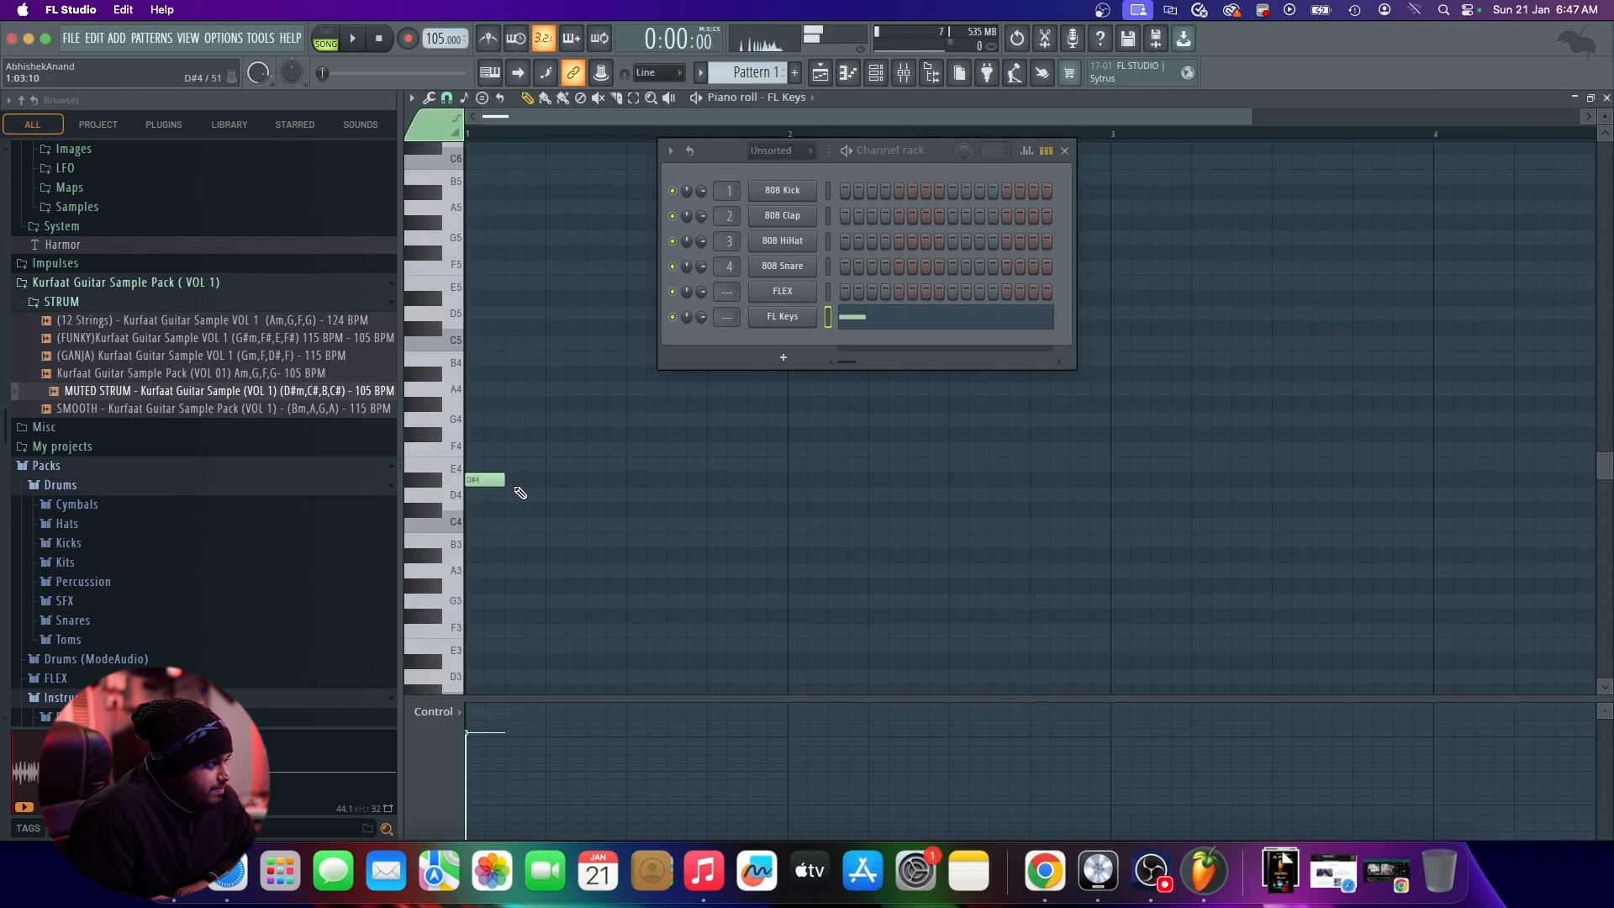
click(820, 73)
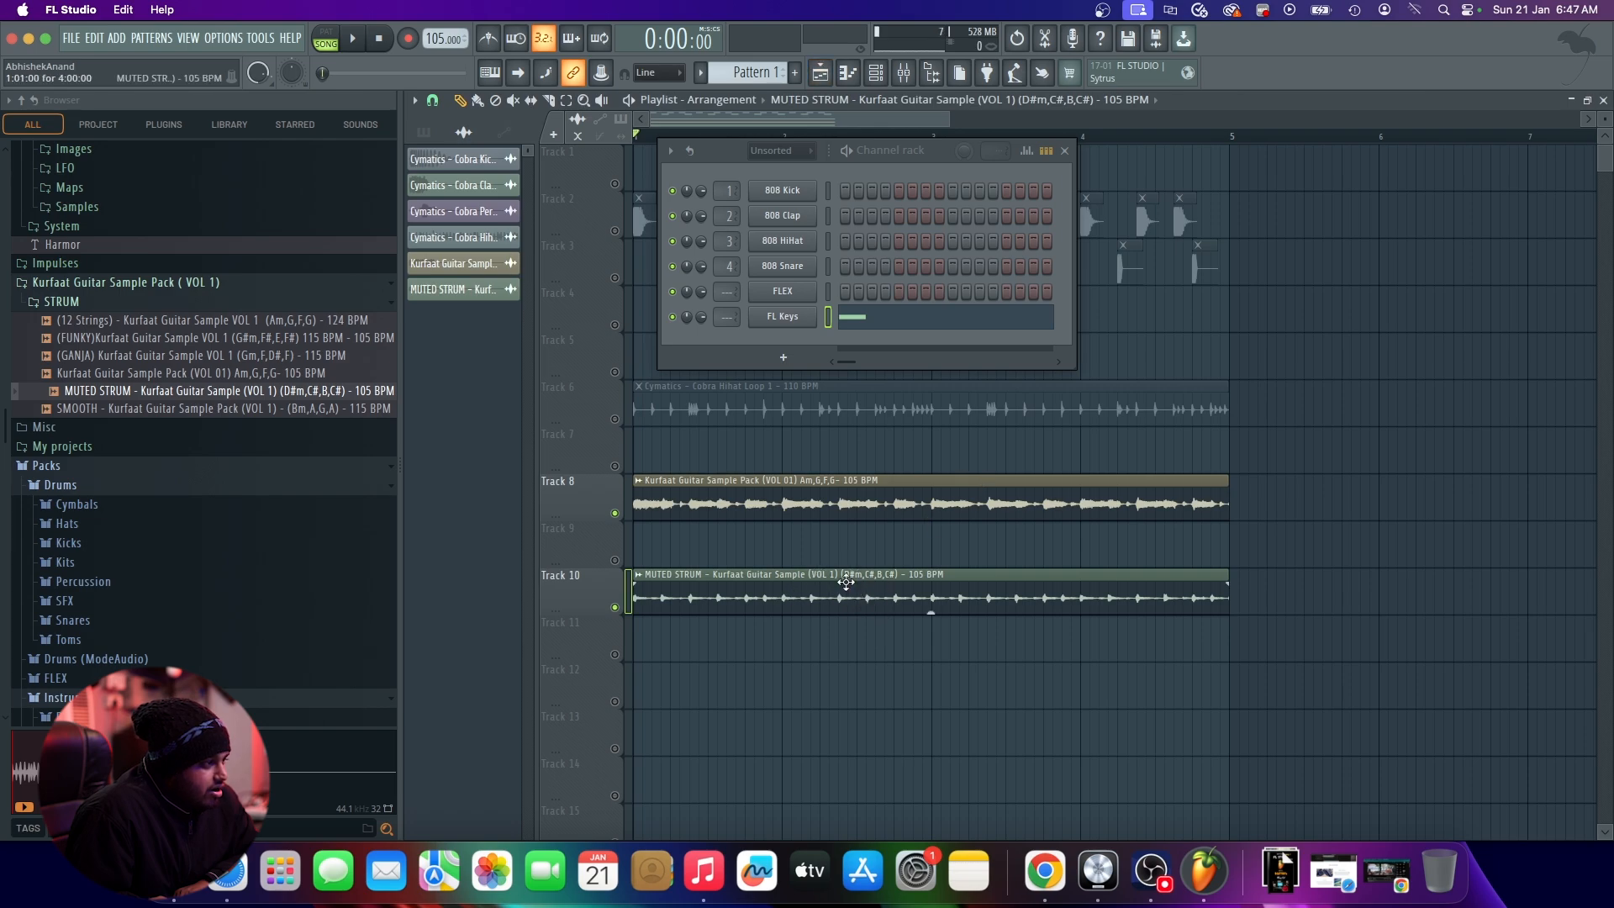
click(880, 320)
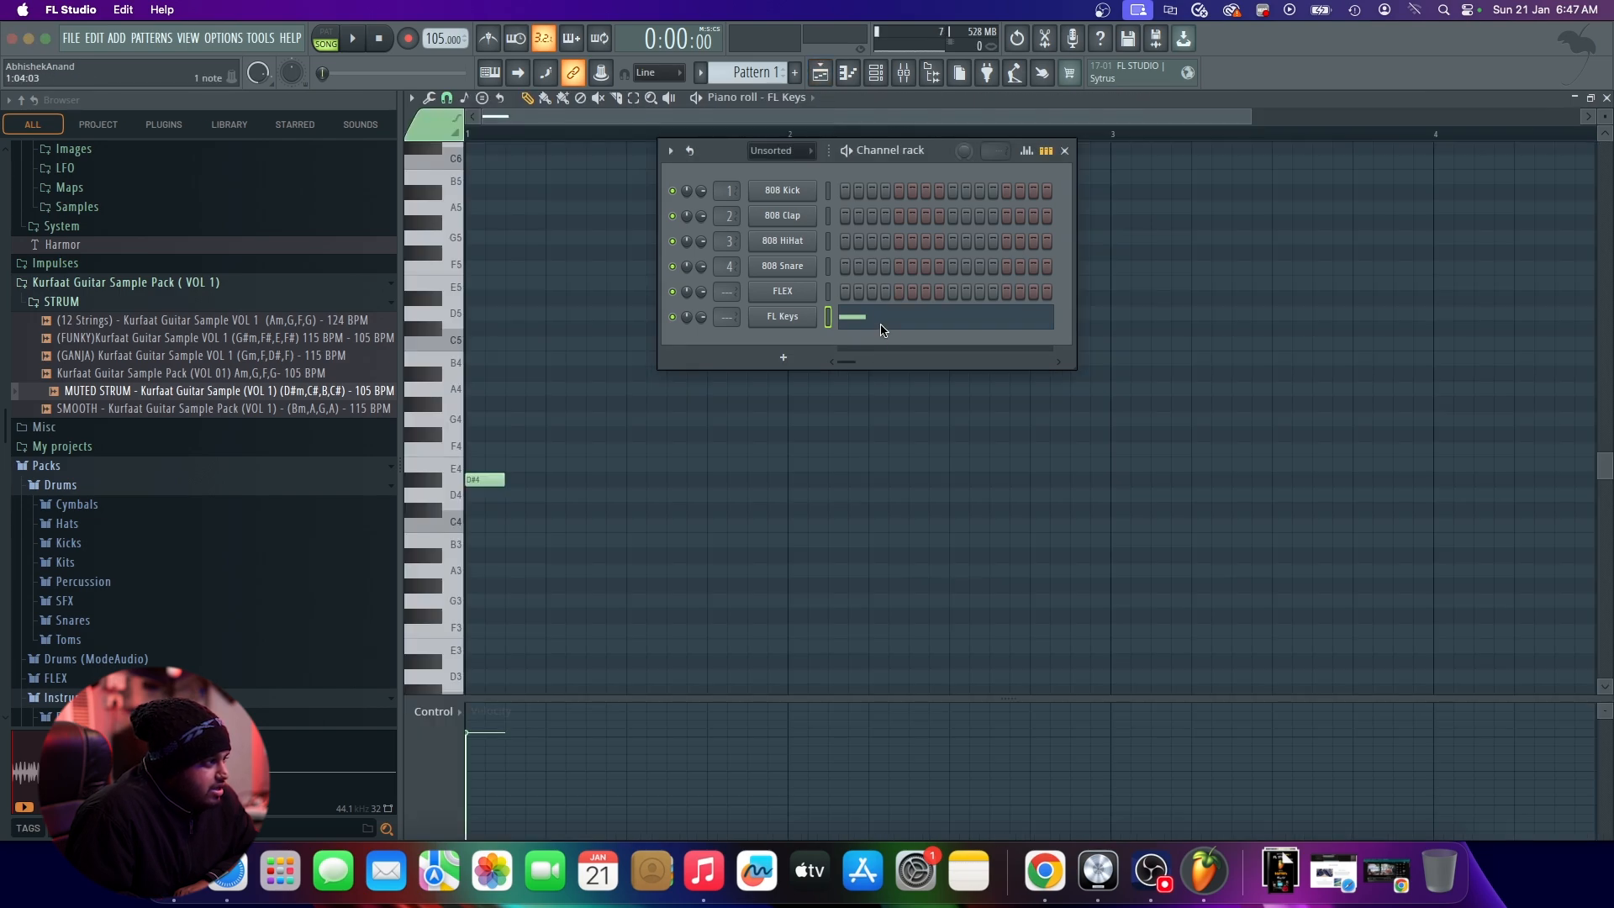
click(476, 390)
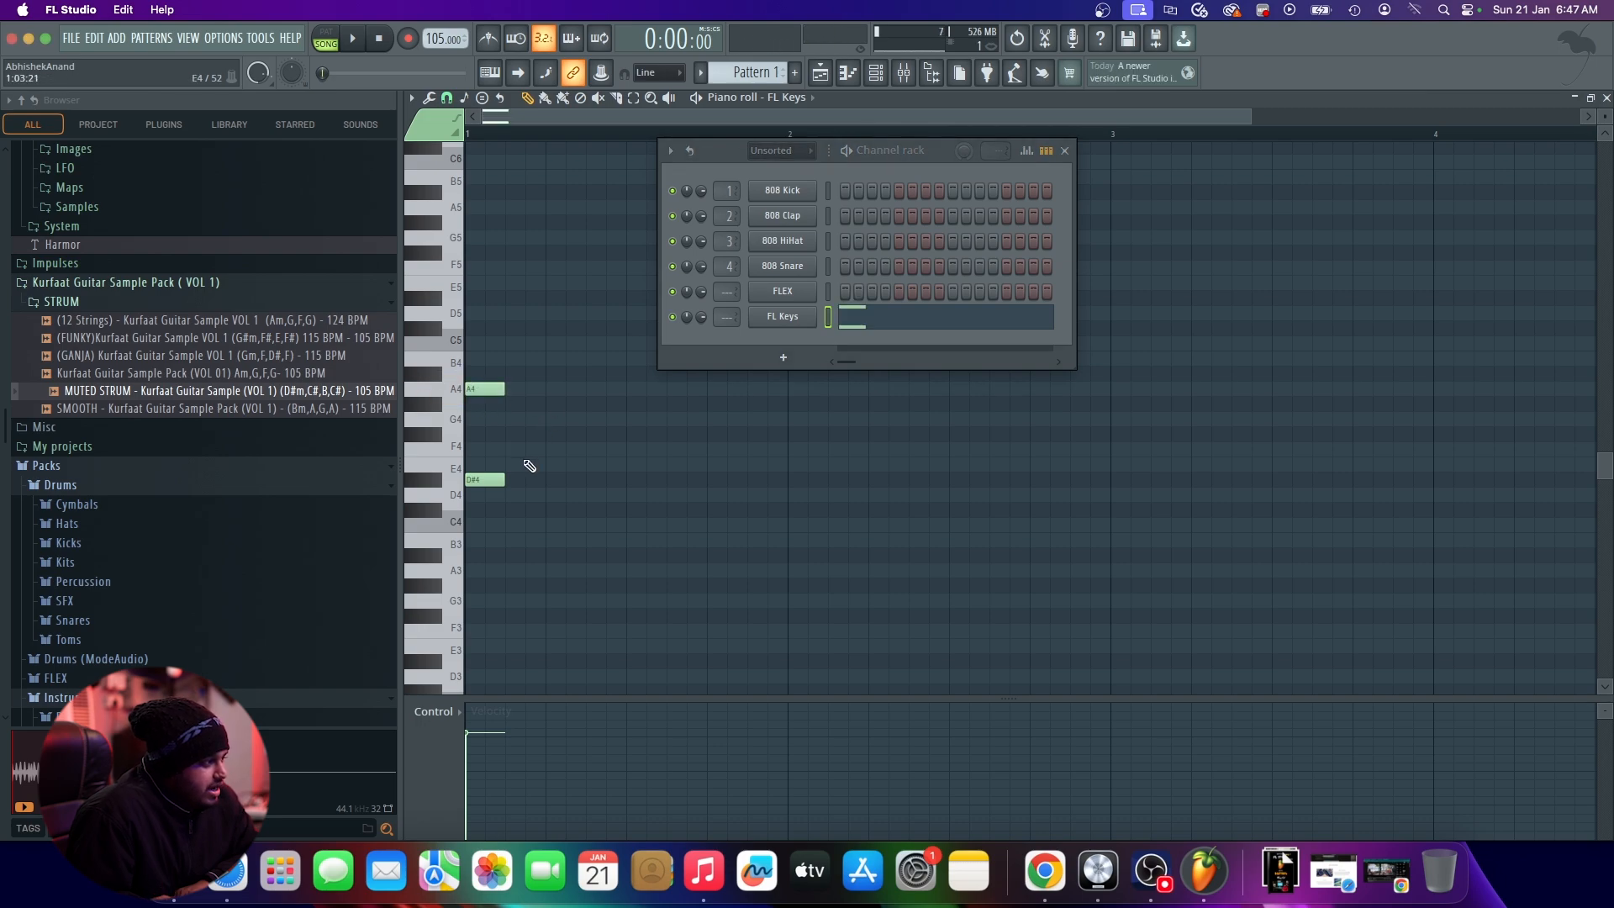
Step: Audition the semitones from D#4 up to A4 one by one on the piano roll keyboard to count the interval
click(466, 477)
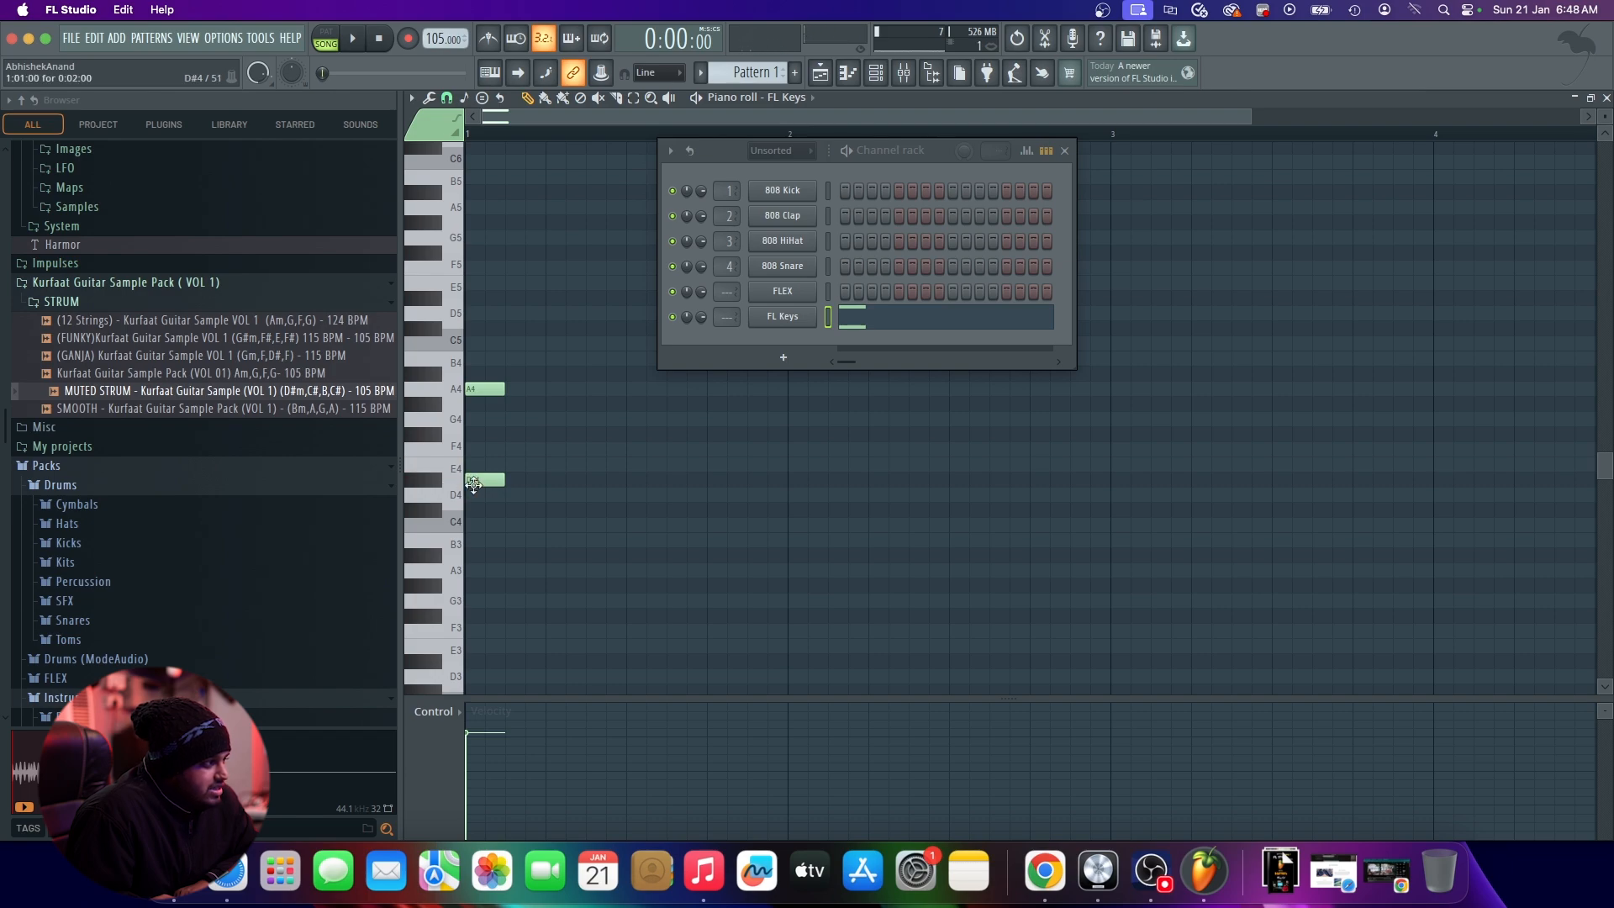
click(457, 475)
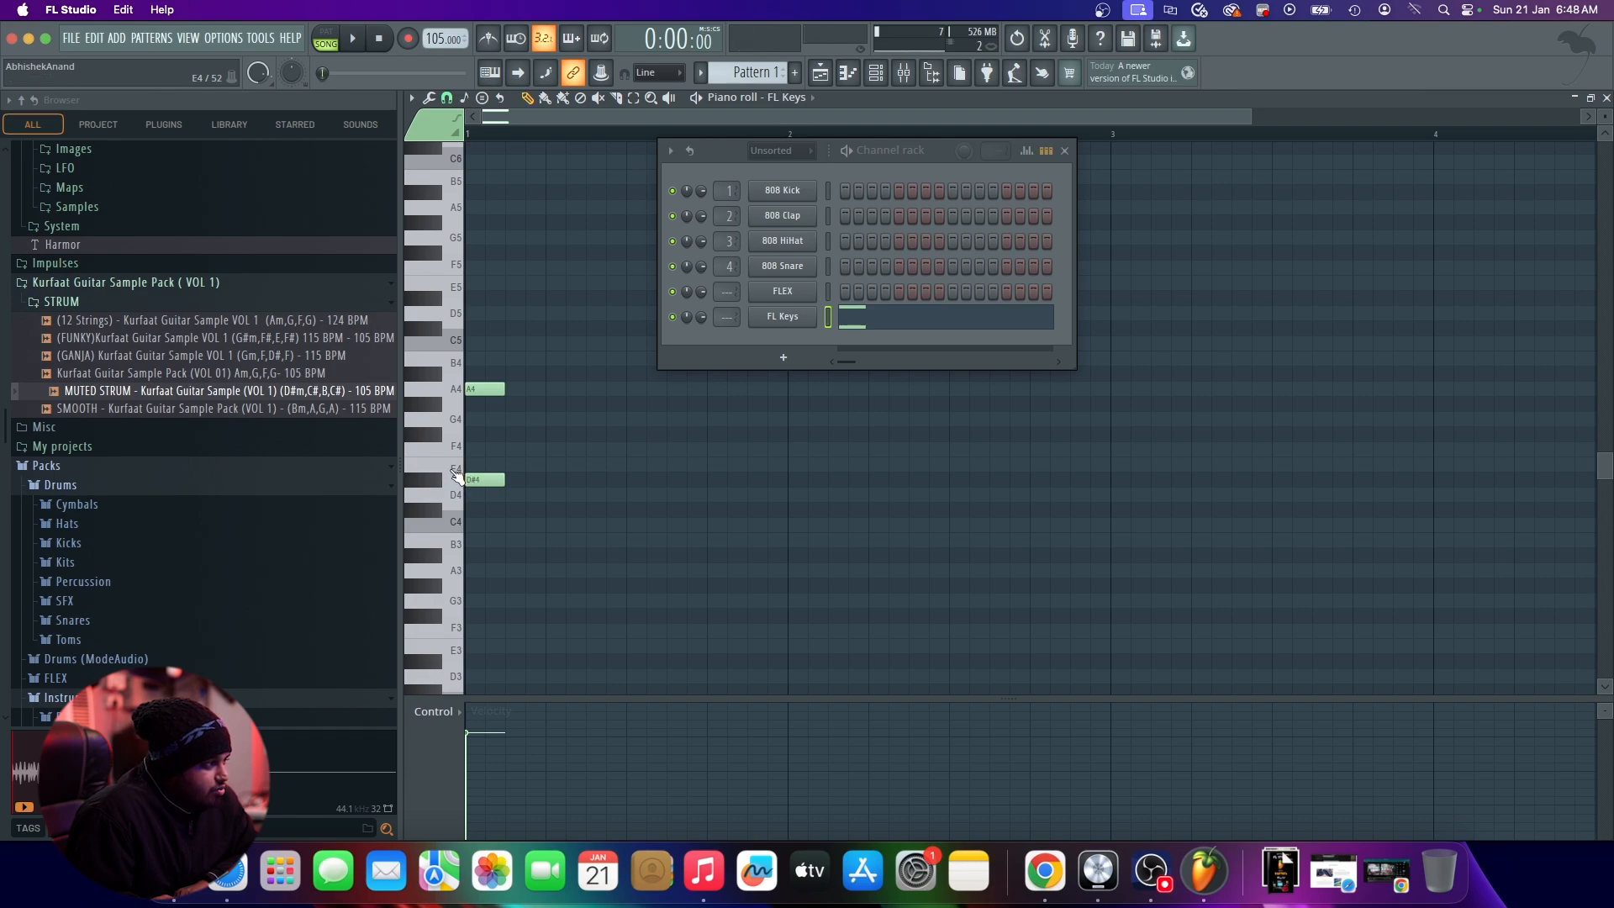
click(454, 471)
click(448, 450)
click(440, 437)
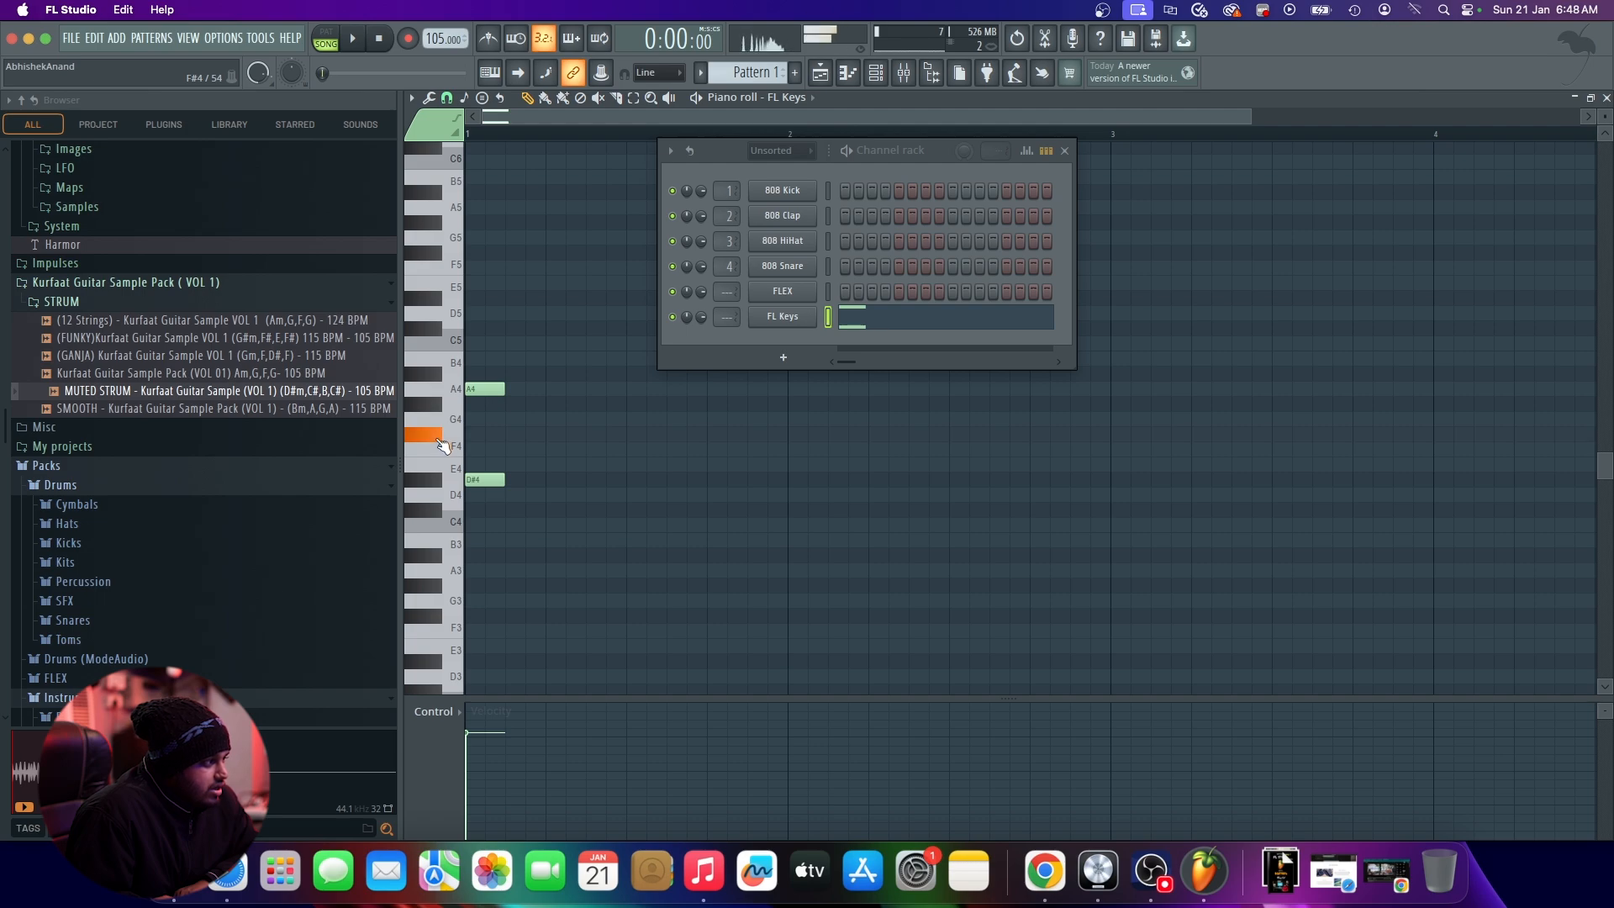
click(446, 418)
click(438, 405)
click(454, 395)
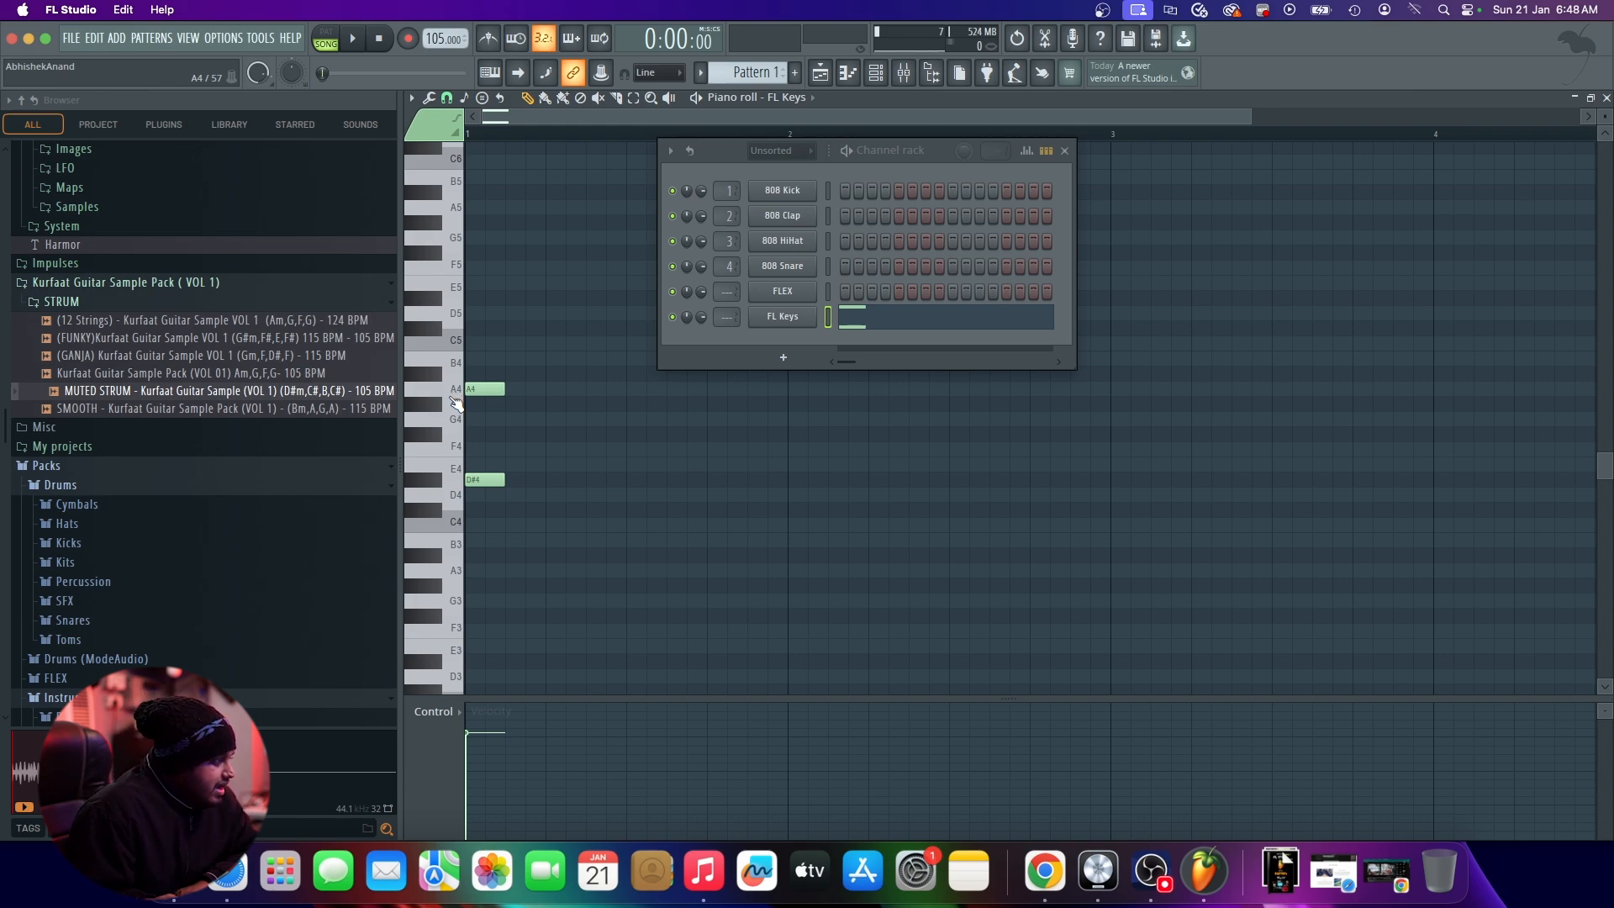
click(460, 472)
click(449, 449)
click(430, 436)
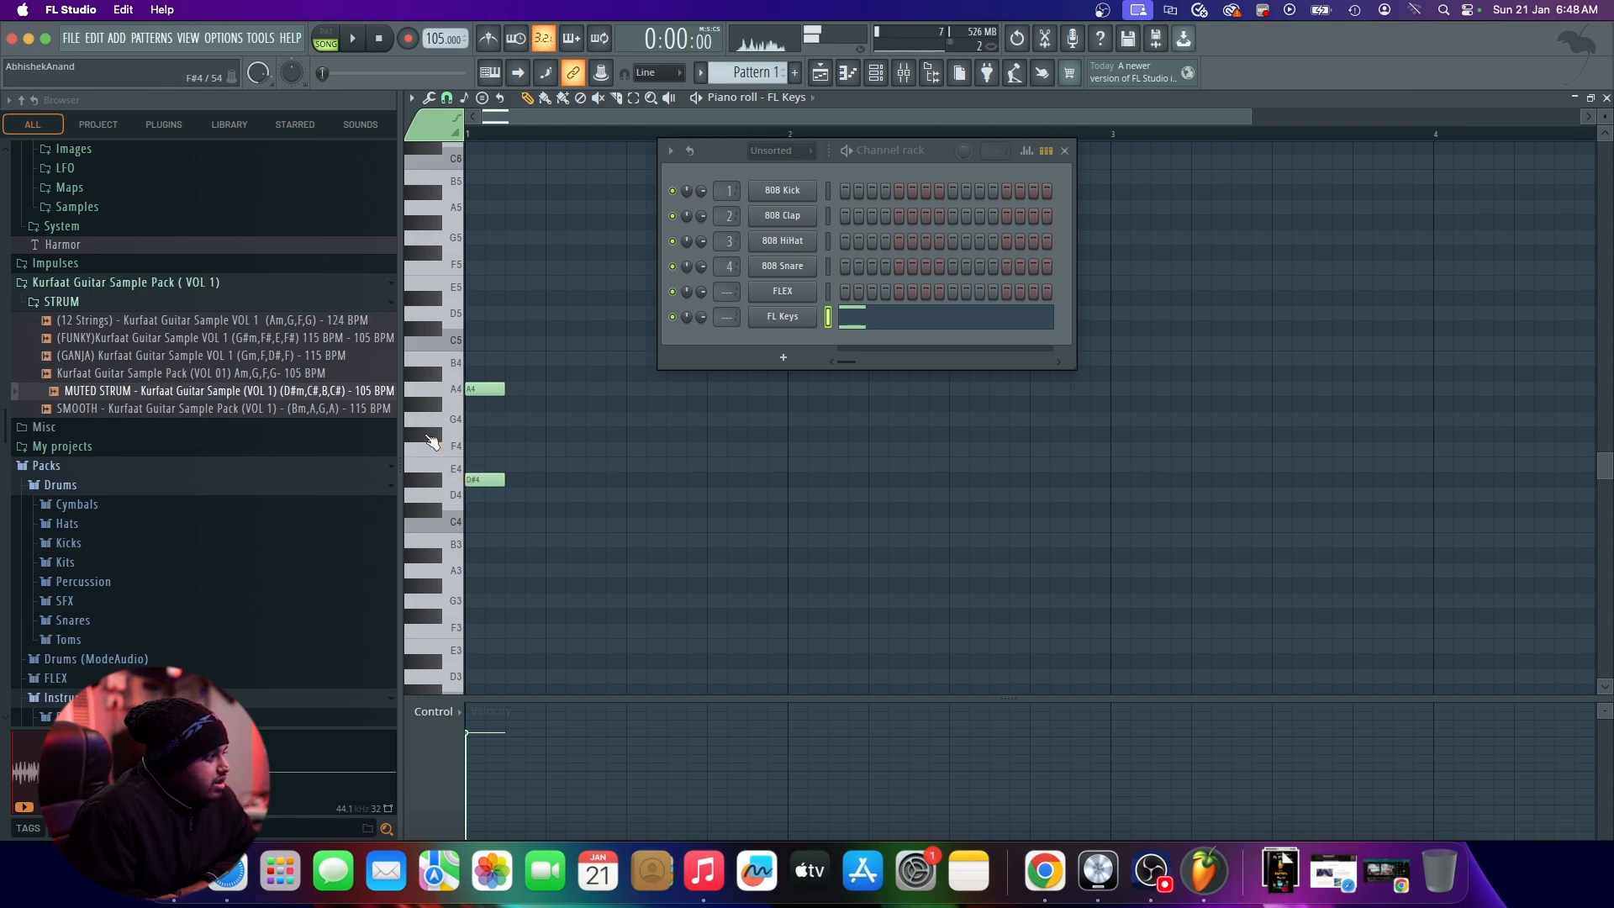
click(449, 417)
click(433, 406)
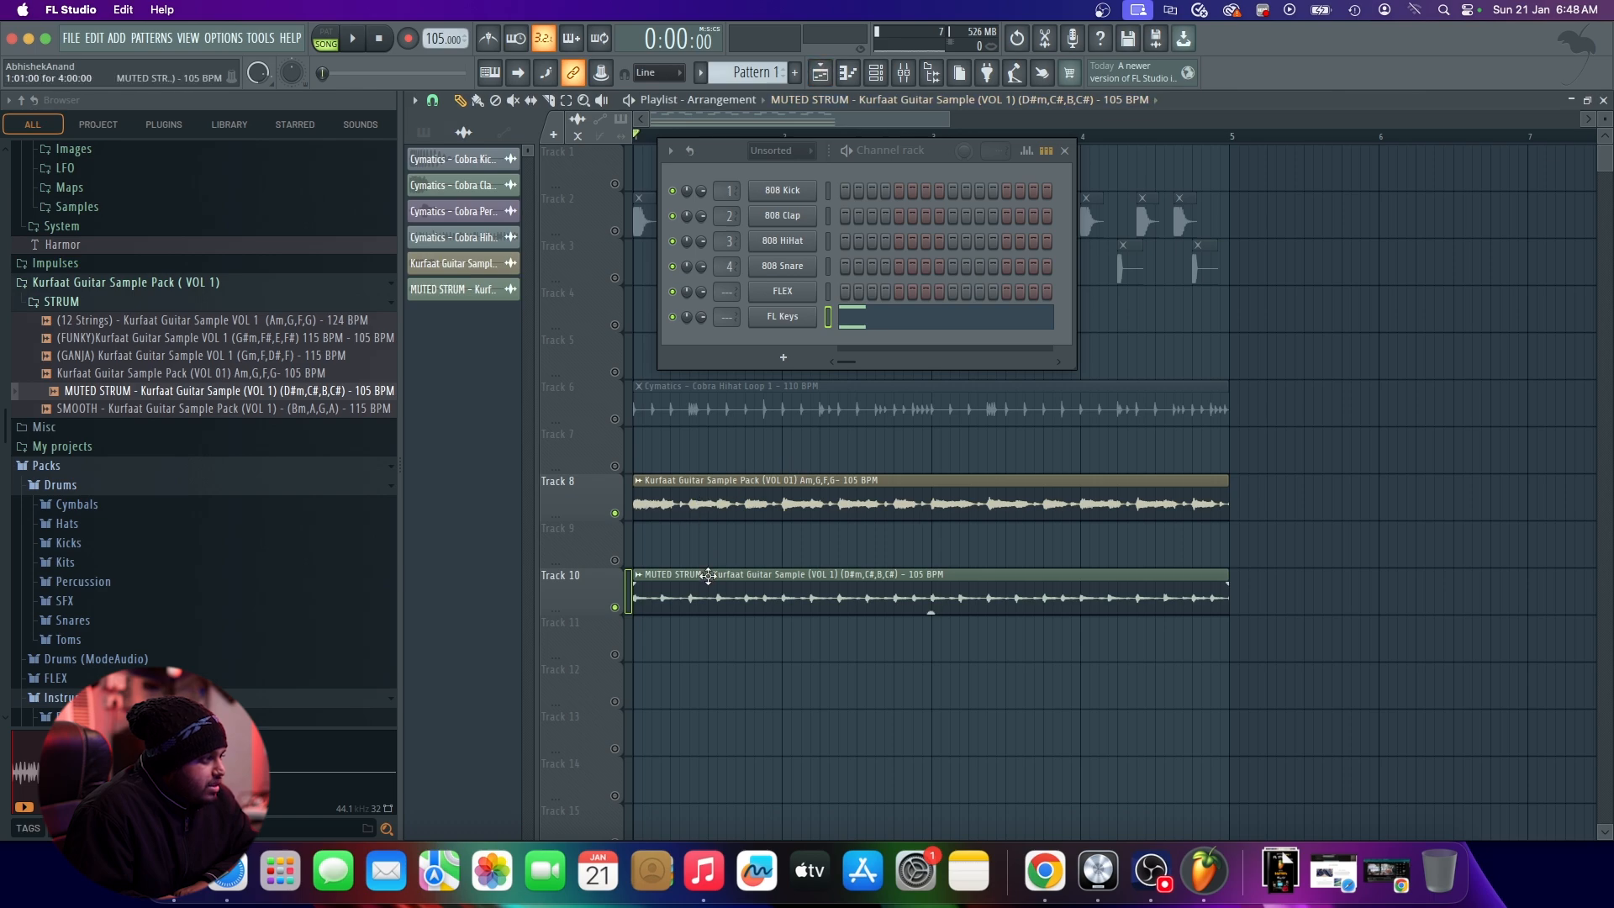
Step: Bring up the channel settings of the MUTED STRUM sample, close the Channel rack and move the settings window aside
double_click(711, 580)
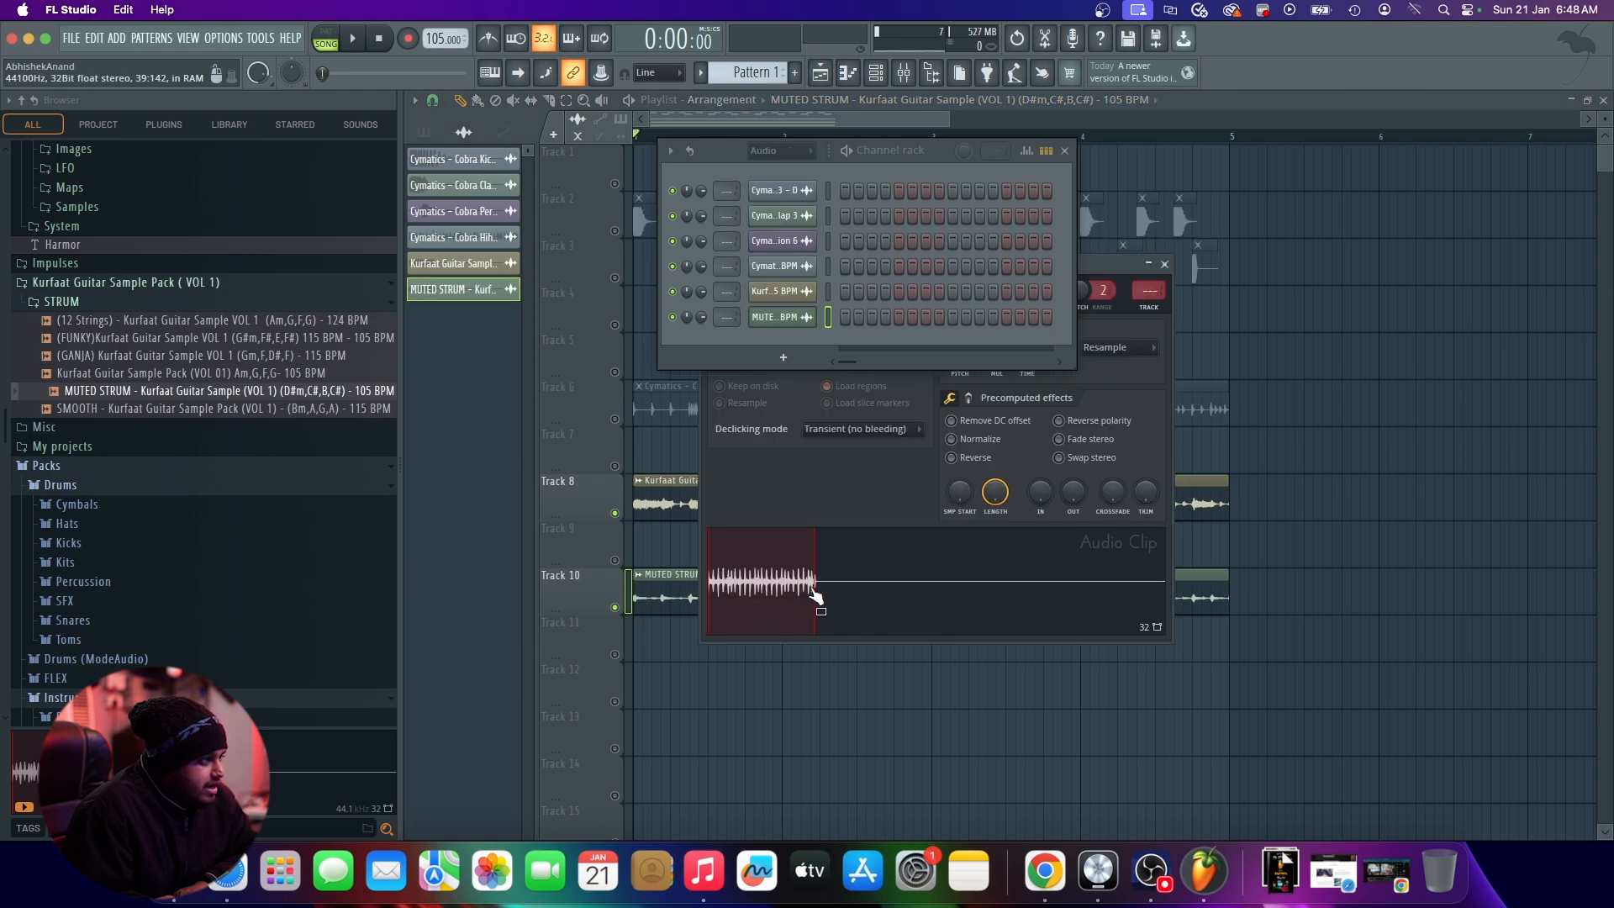
click(1064, 150)
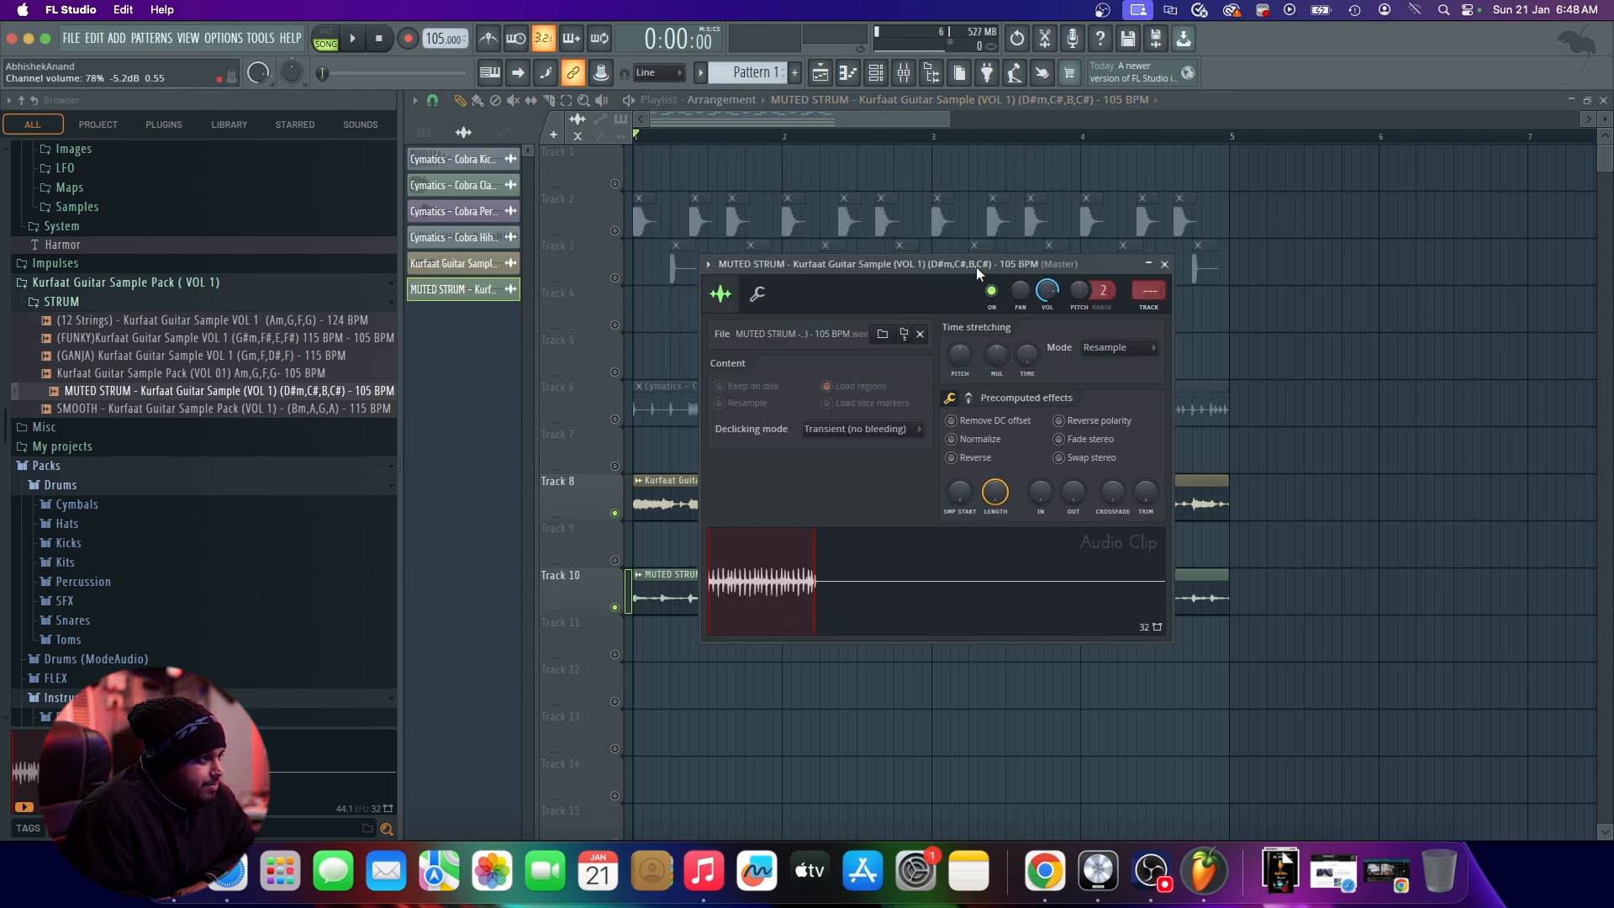
drag(976, 265, 1202, 262)
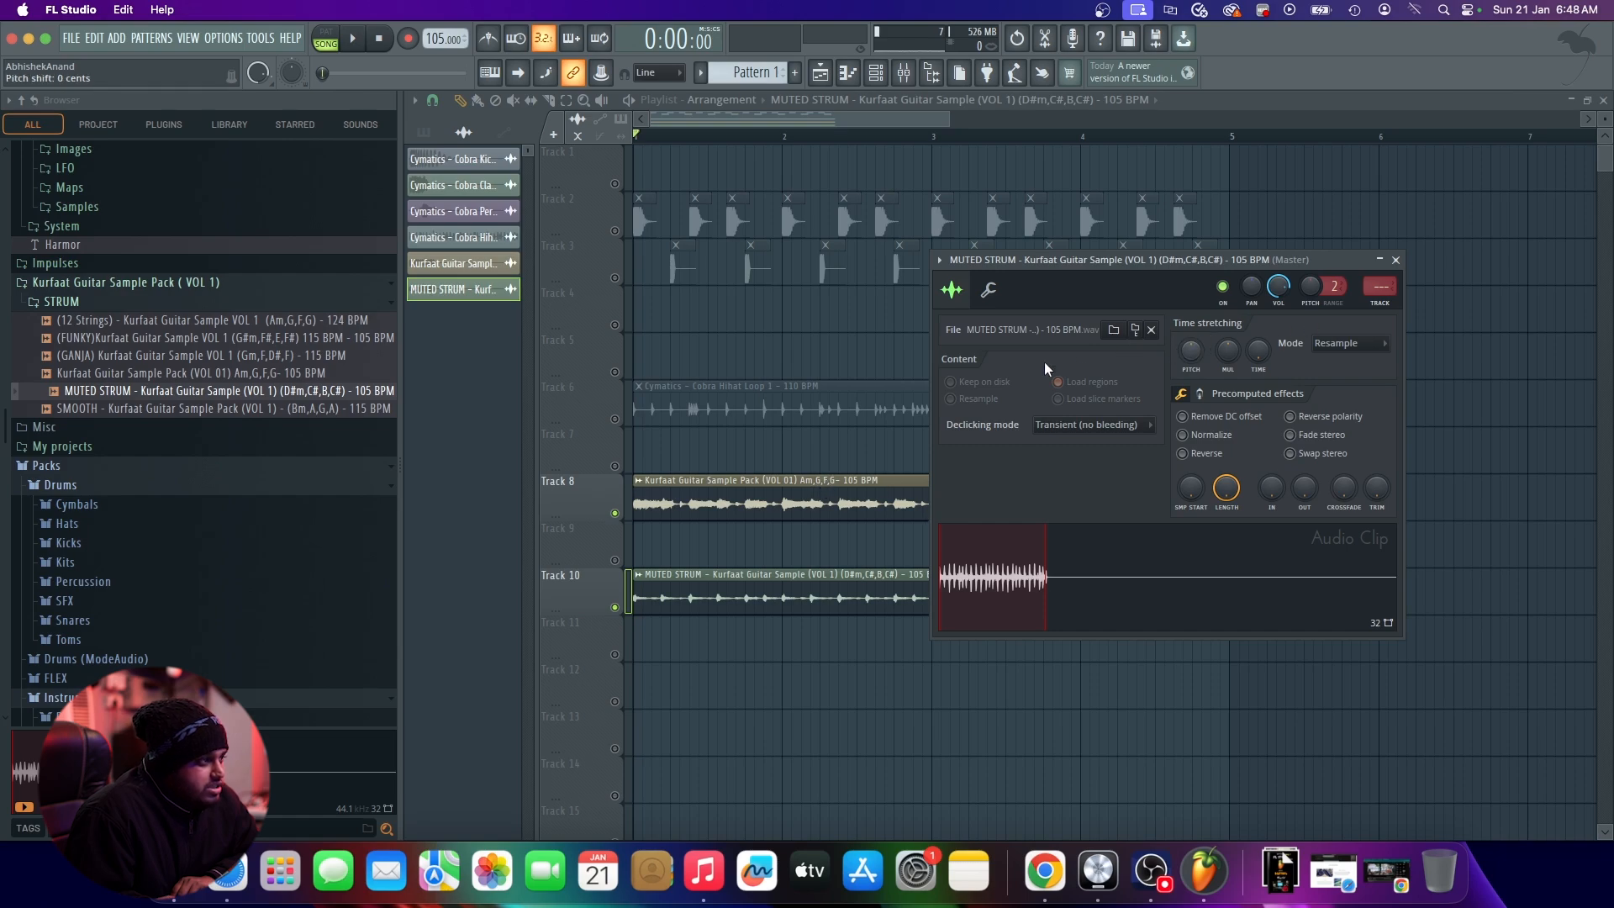
Step: Show all channels in the Channel rack, reopen the FL Keys piano roll and check the D#4 key
click(879, 77)
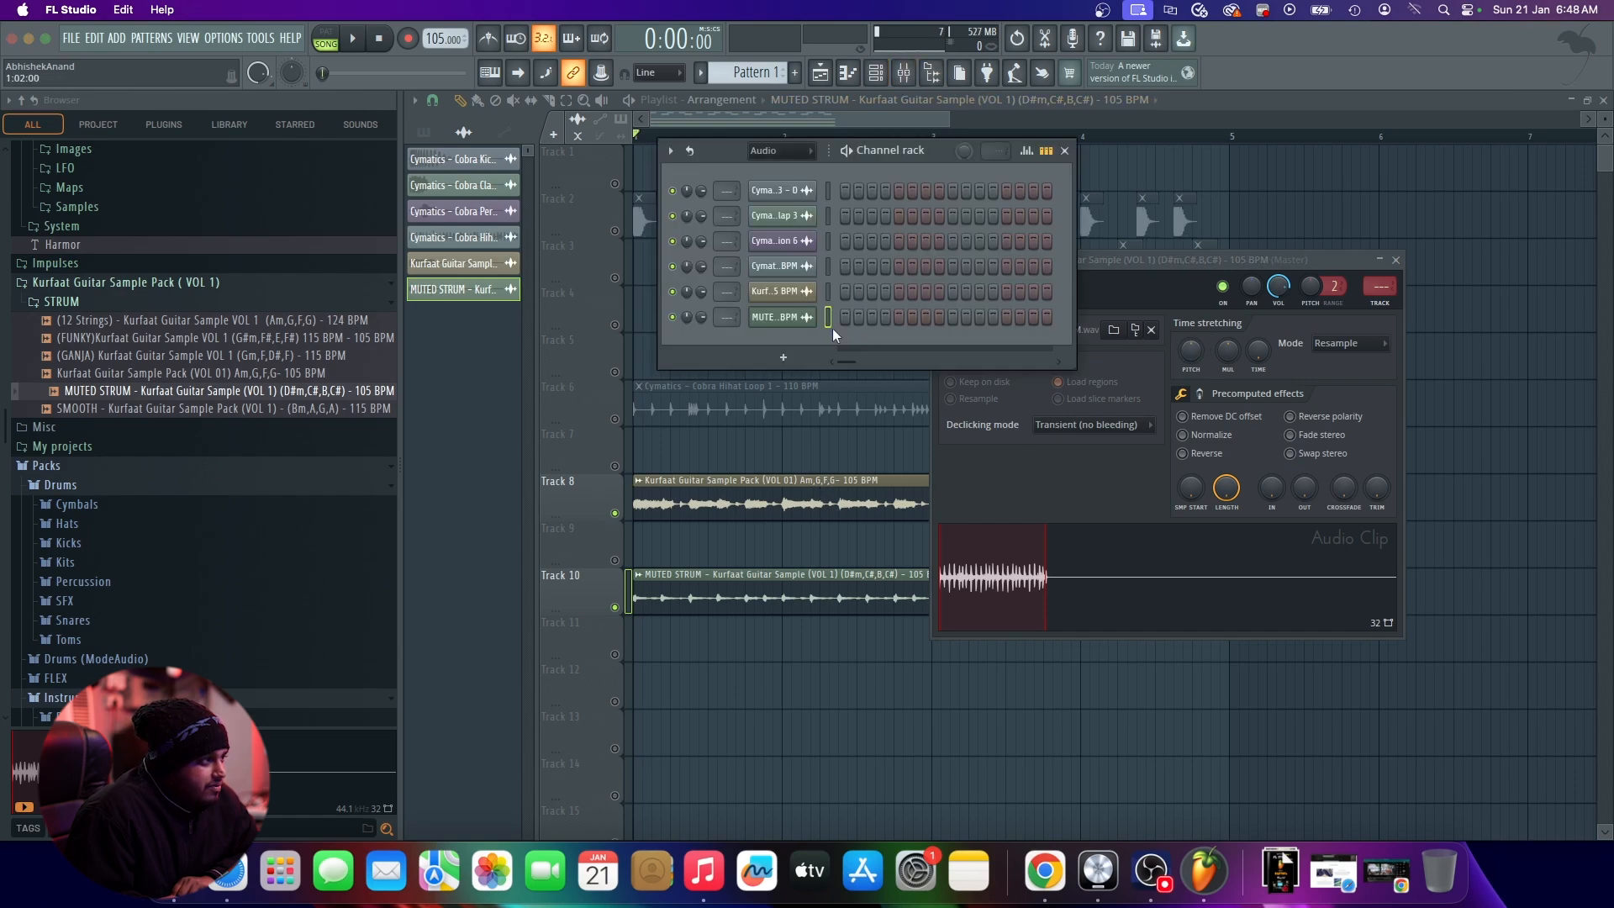
click(775, 149)
click(782, 210)
click(871, 475)
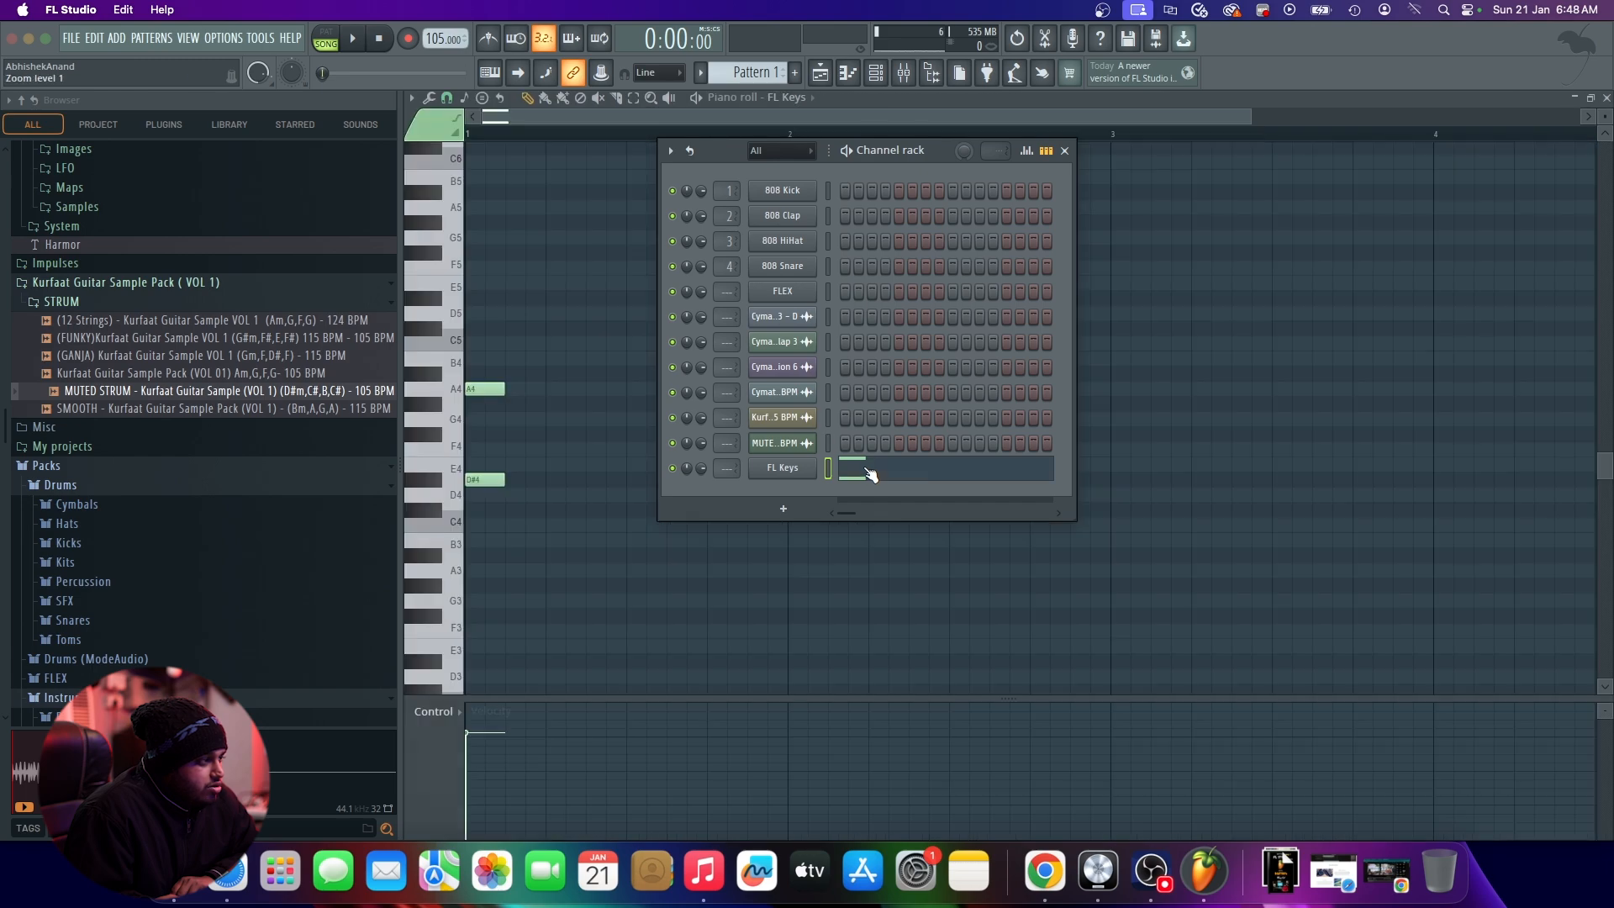
click(455, 480)
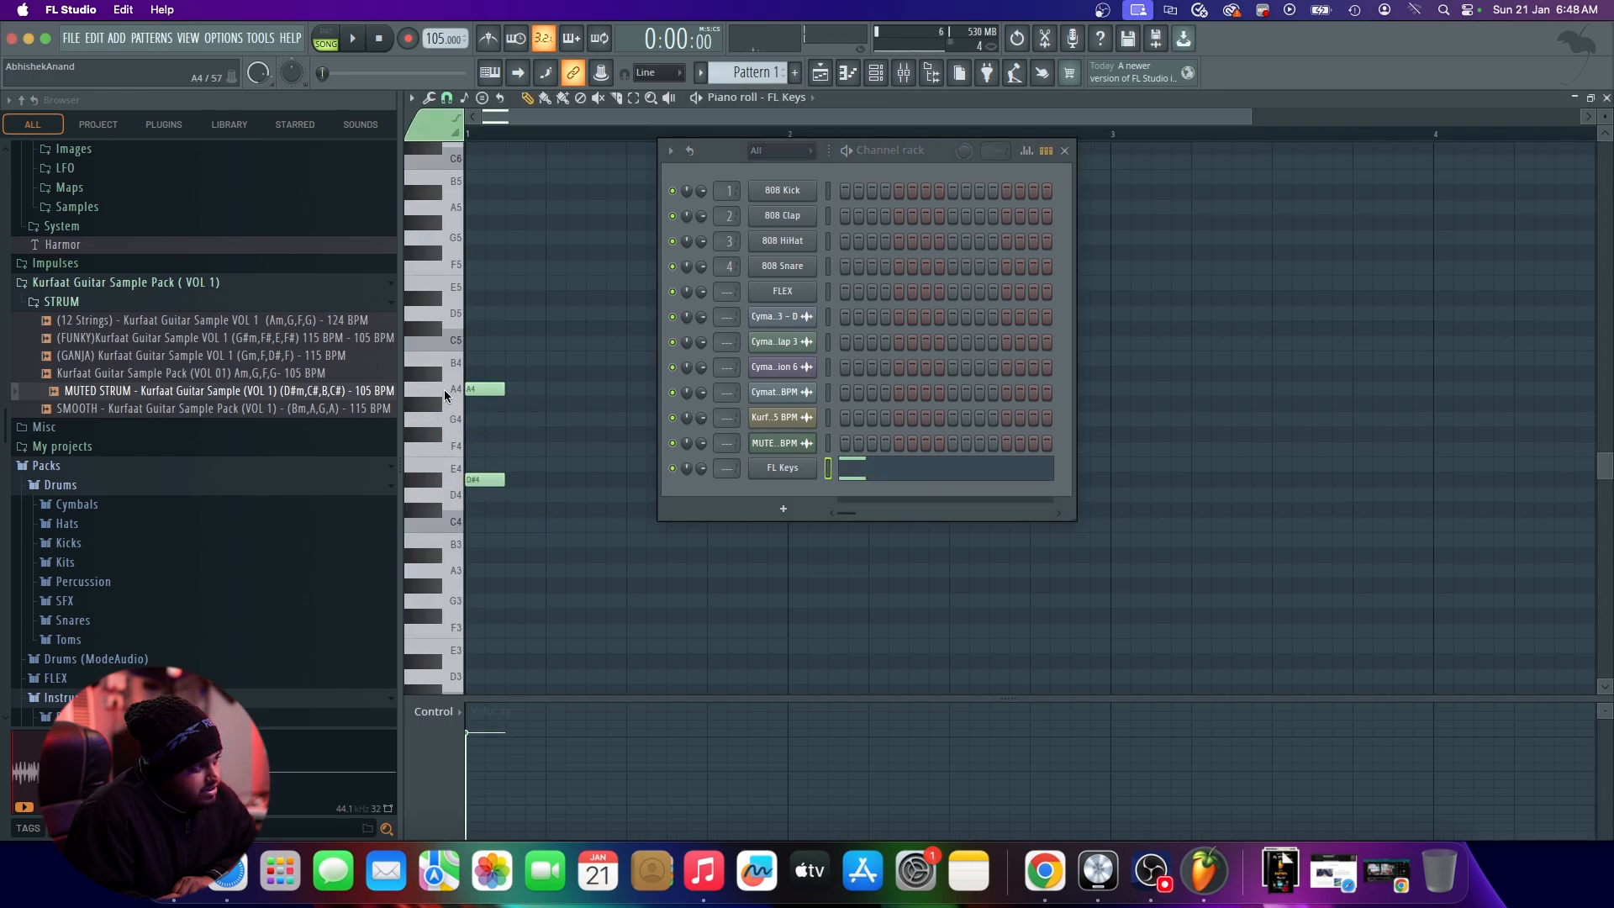
Step: Set the MUTED STRUM sample's pitch shift to +600 cents and its time-stretching mode to Auto, and close its settings
click(820, 72)
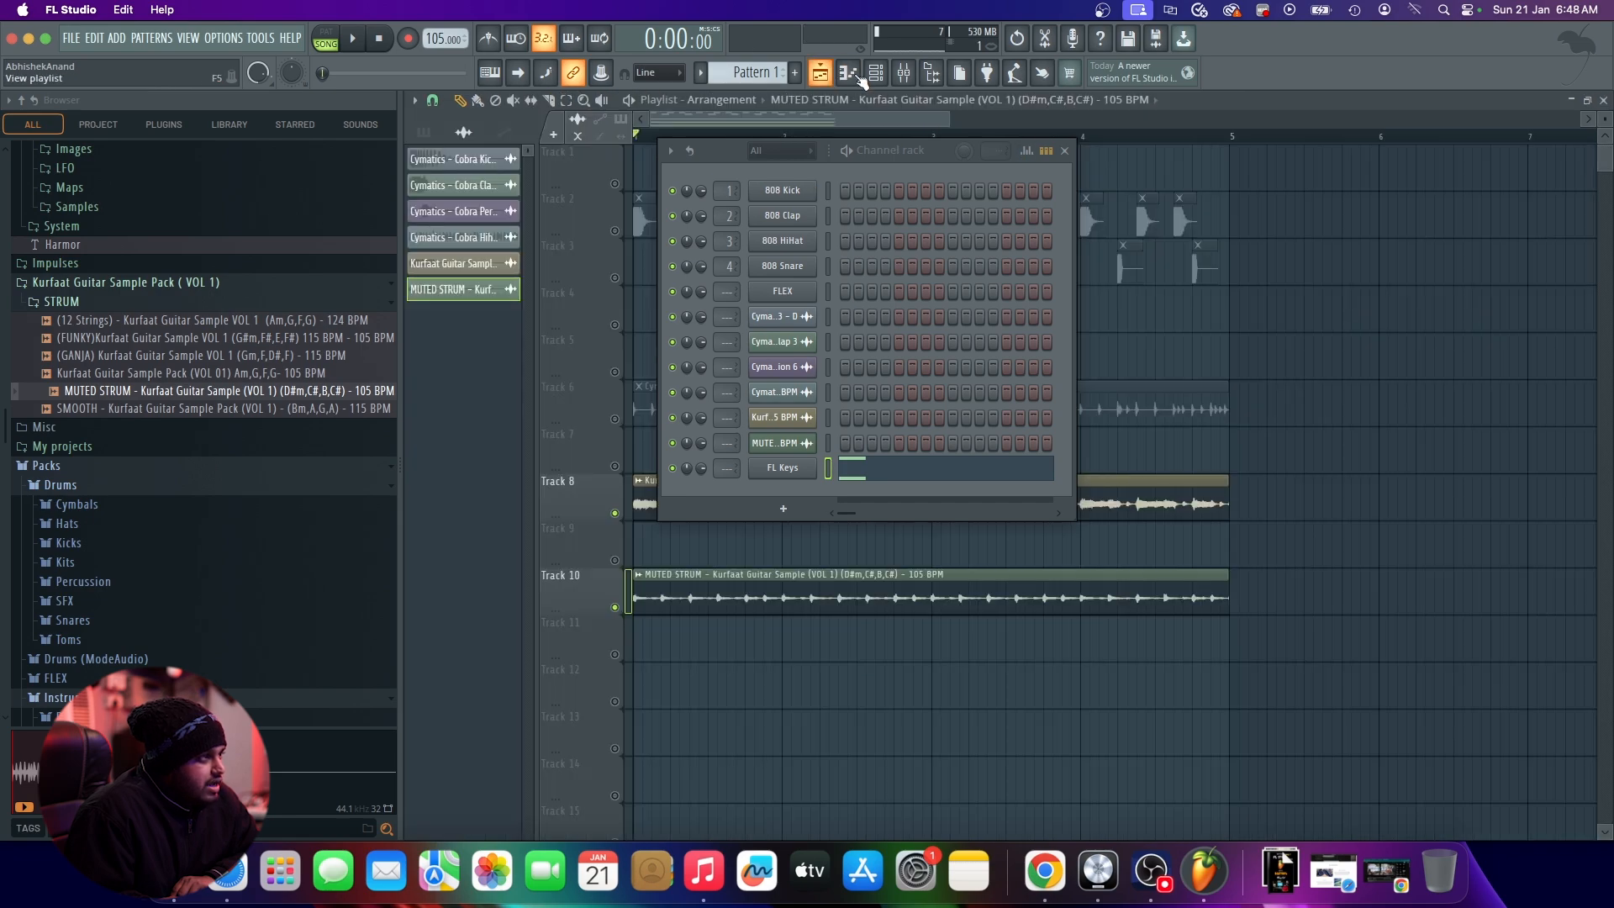
click(1064, 151)
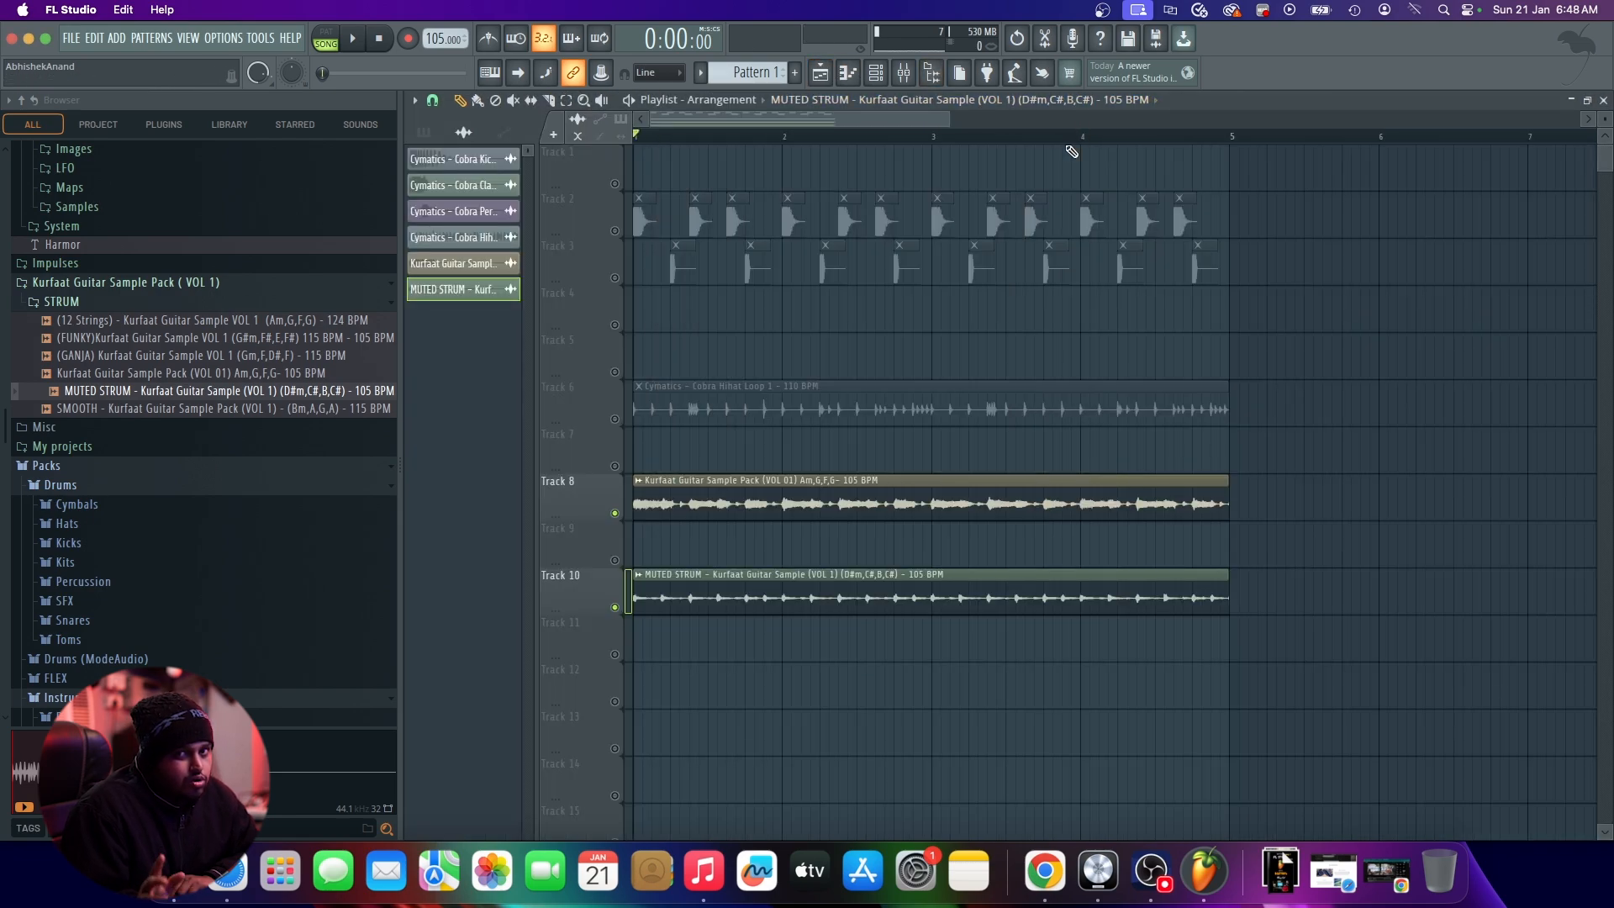
double_click(925, 571)
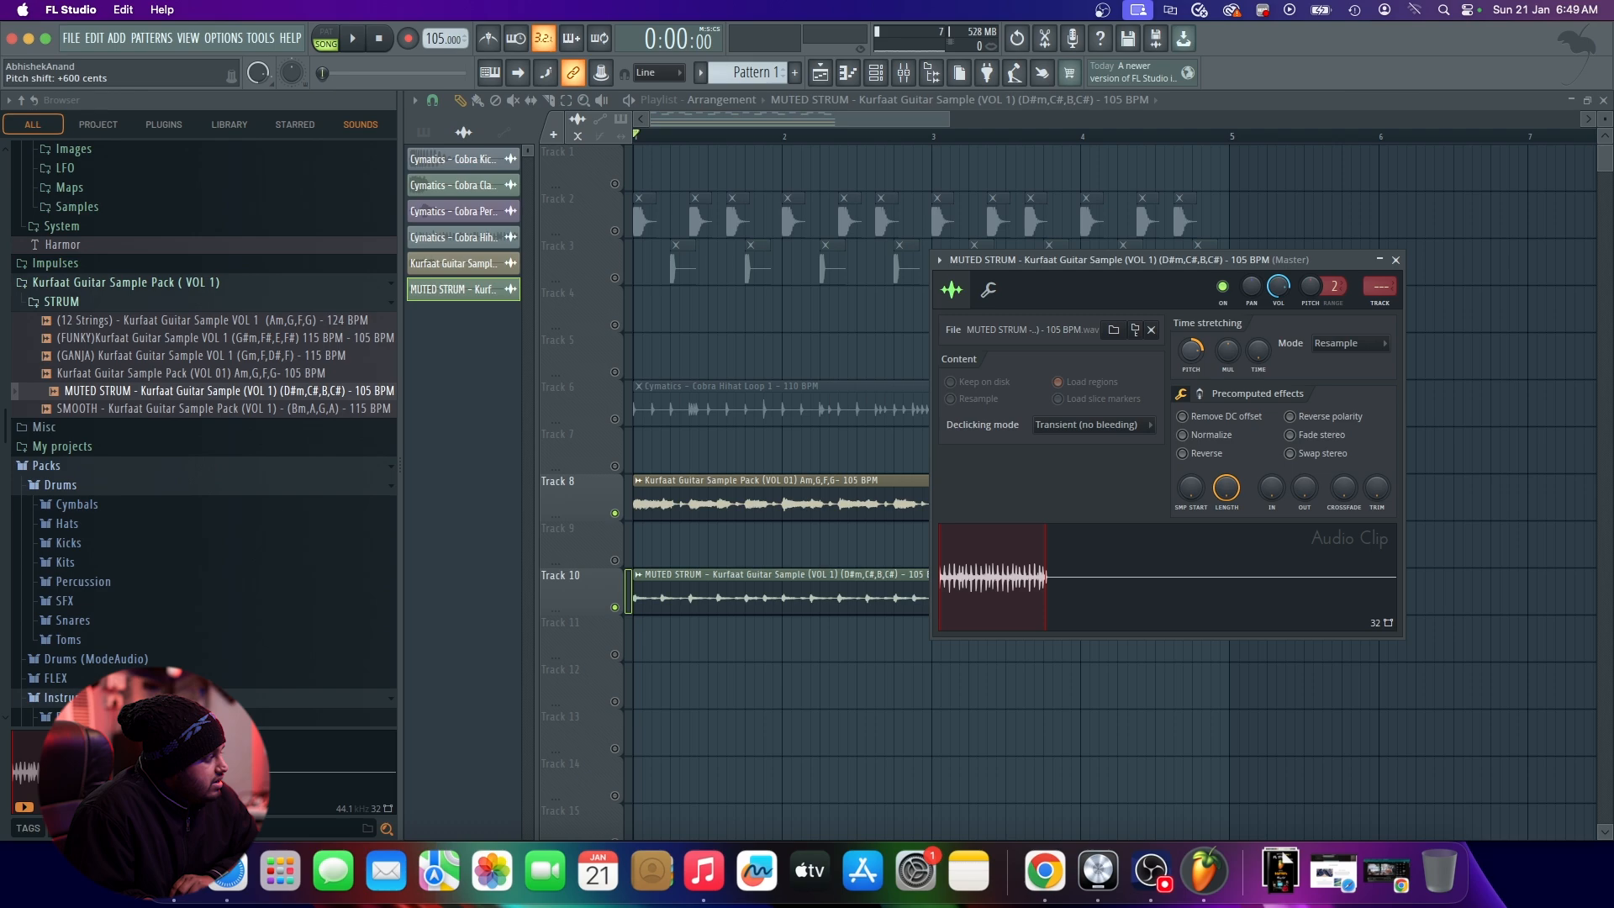
click(1396, 260)
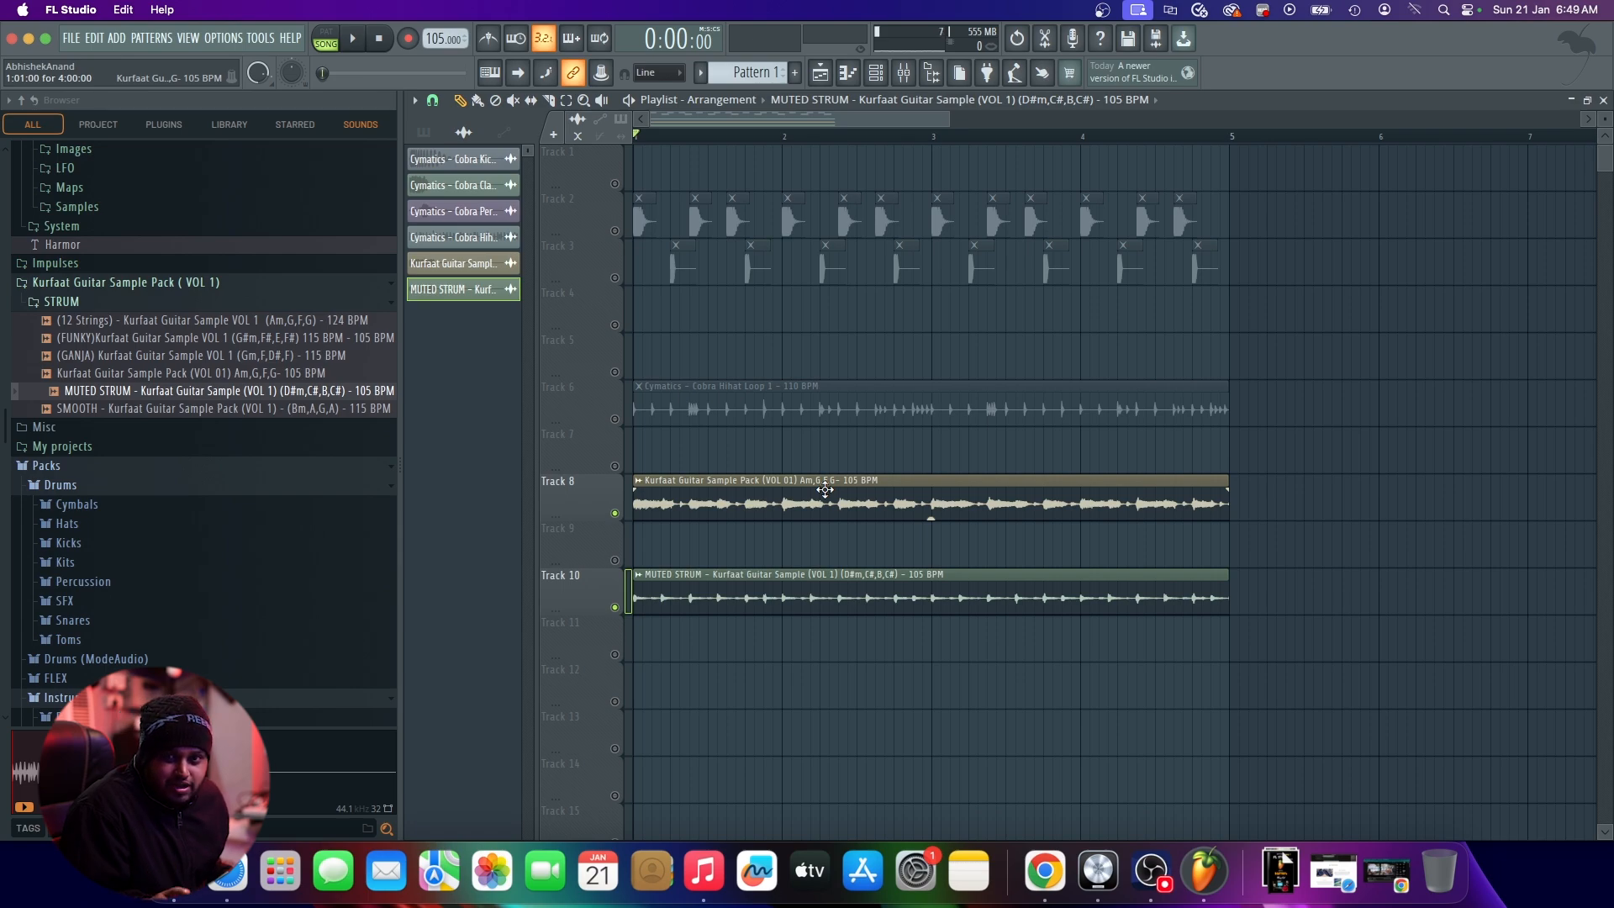
Step: Play the two guitar tracks together, unsolo them so every track is active, and play the full beat
key(space)
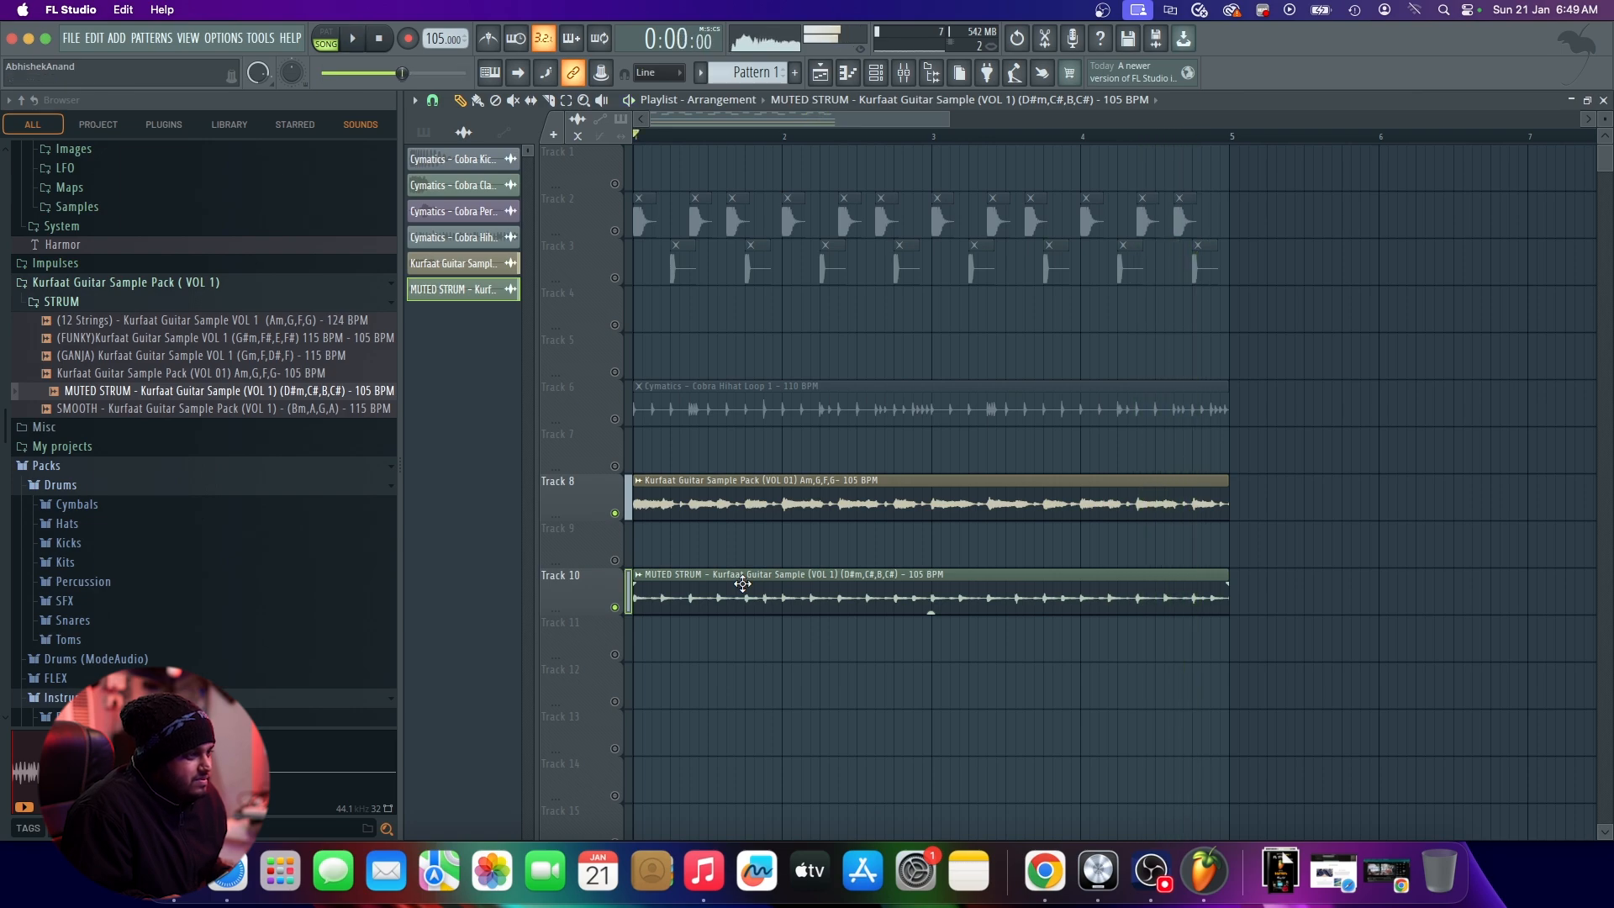
key(space)
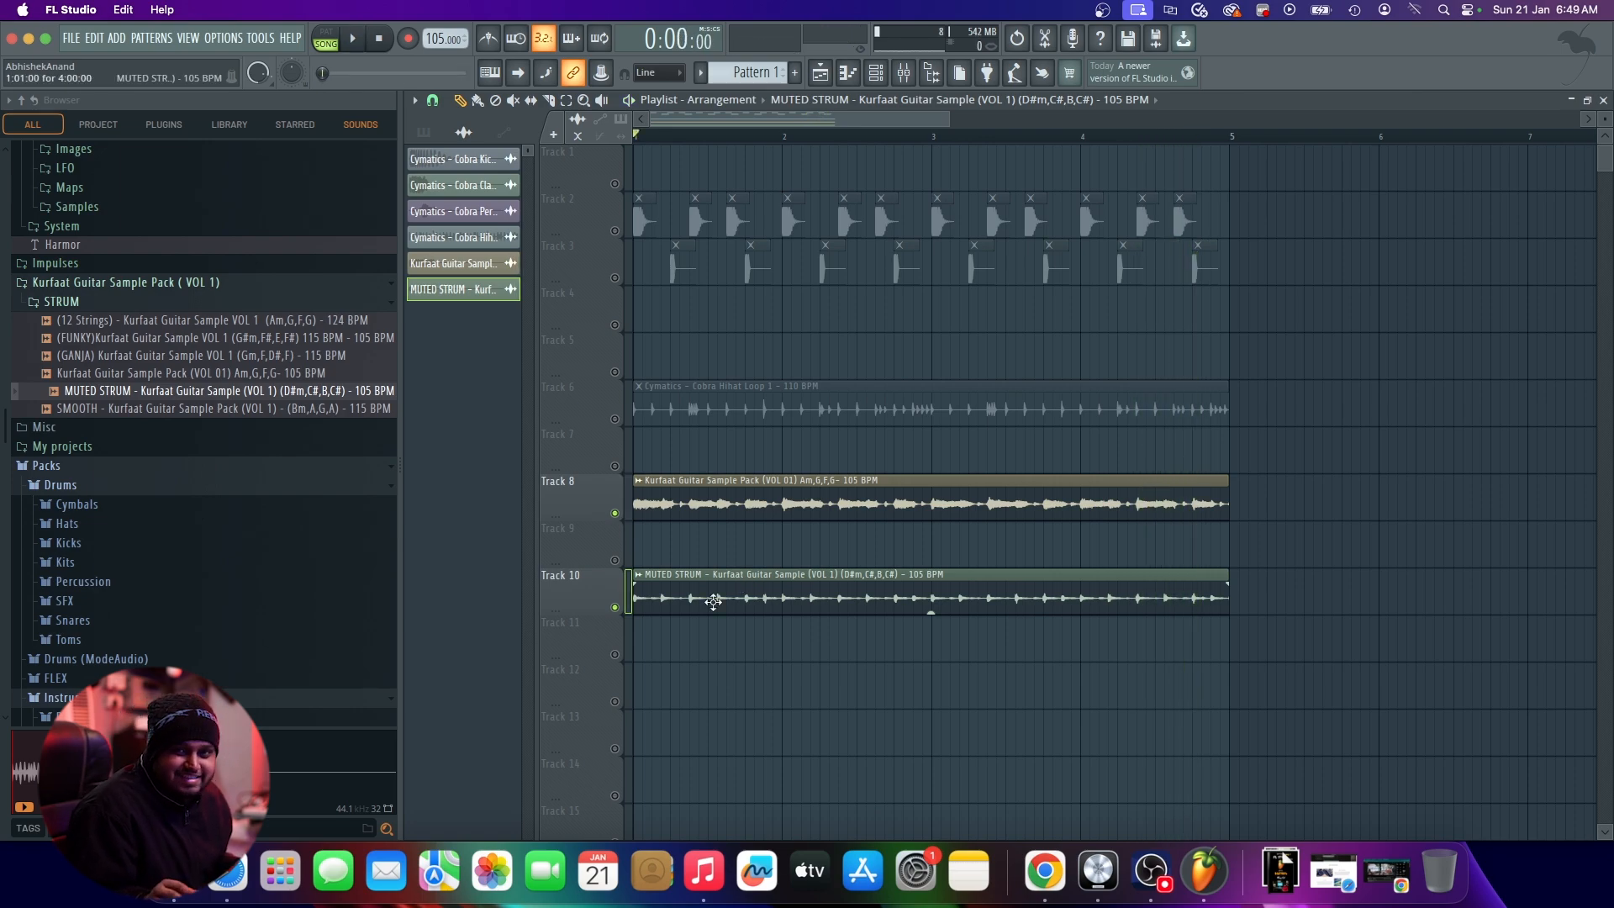
right_click(615, 608)
right_click(615, 608)
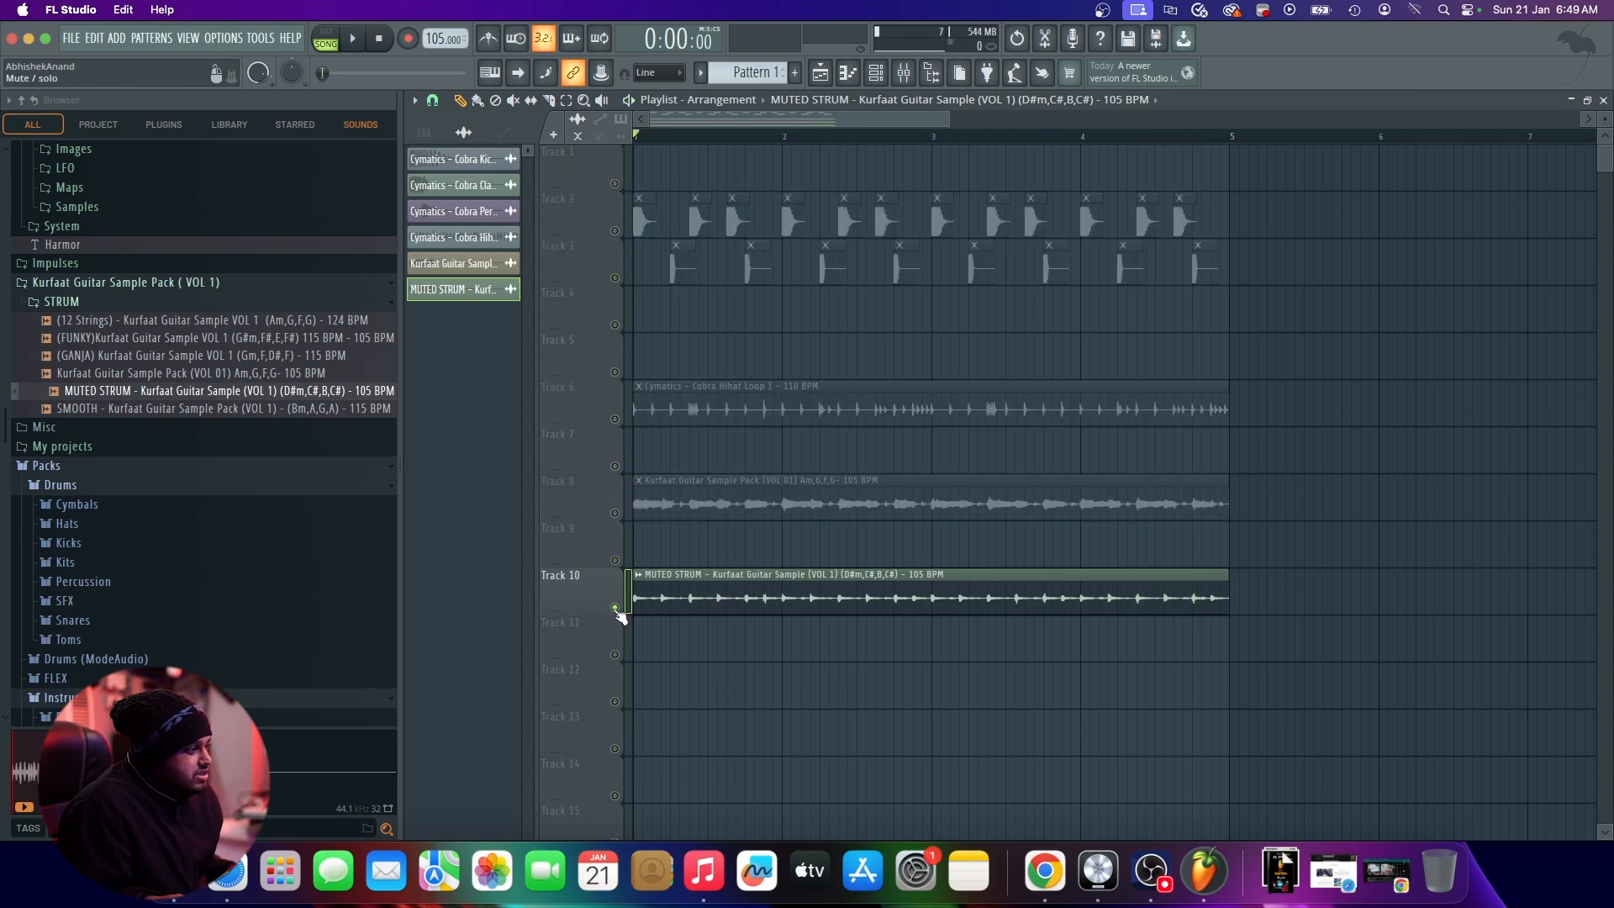
right_click(616, 608)
scroll(843, 587, down, 3)
key(space)
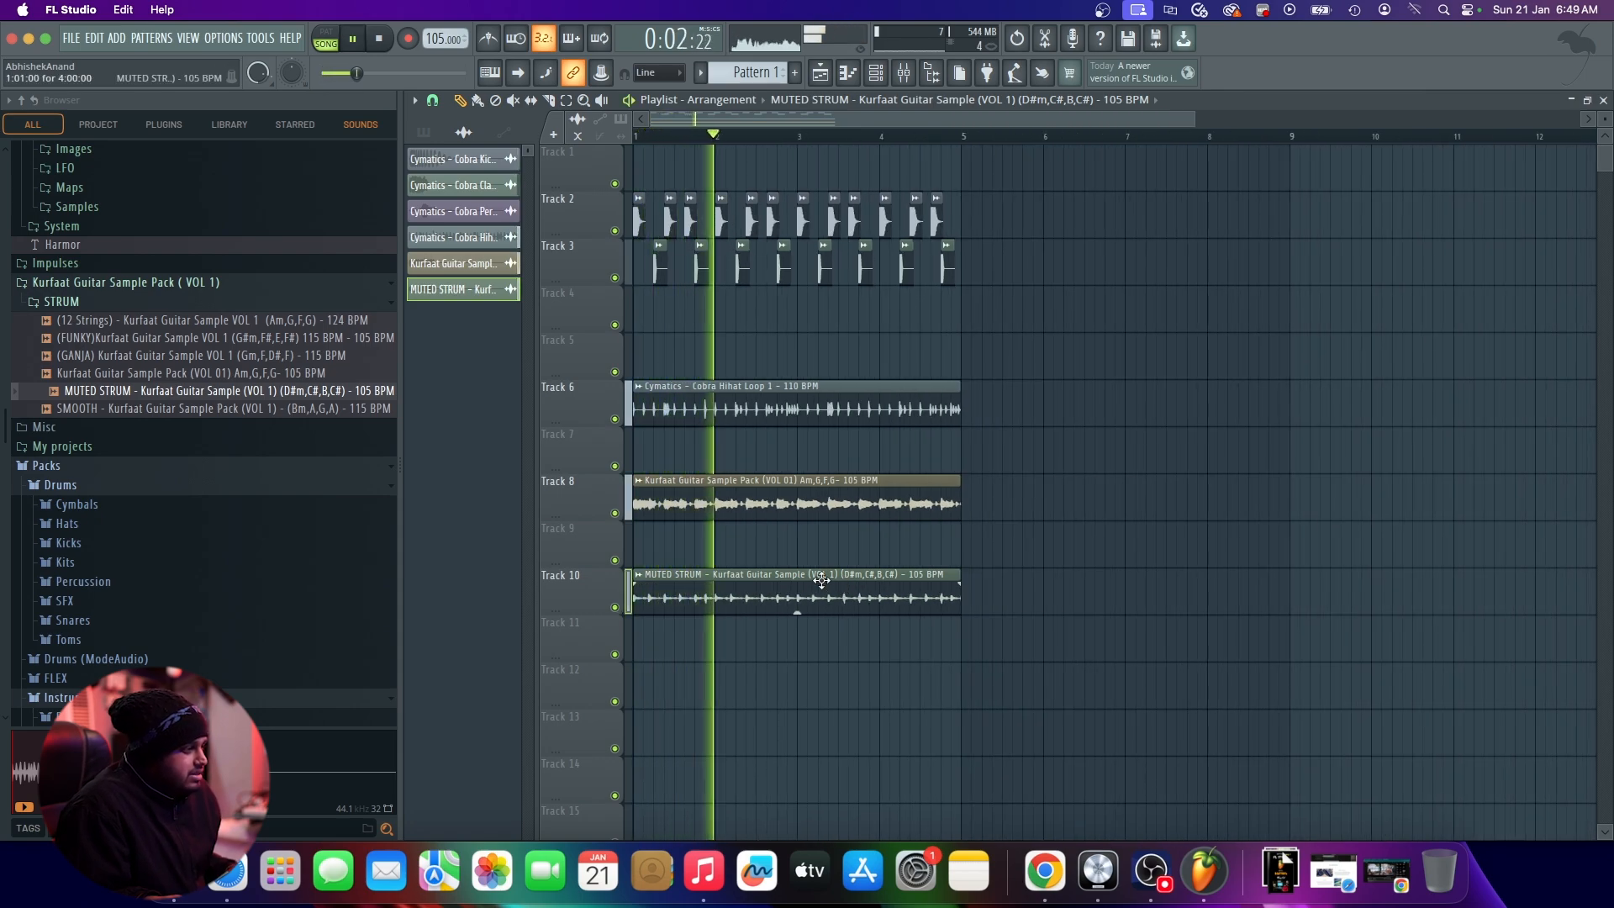
key(space)
Step: Route the MUTED STRUM clip on Track 10 to a free mixer track and close the mixer
double_click(844, 584)
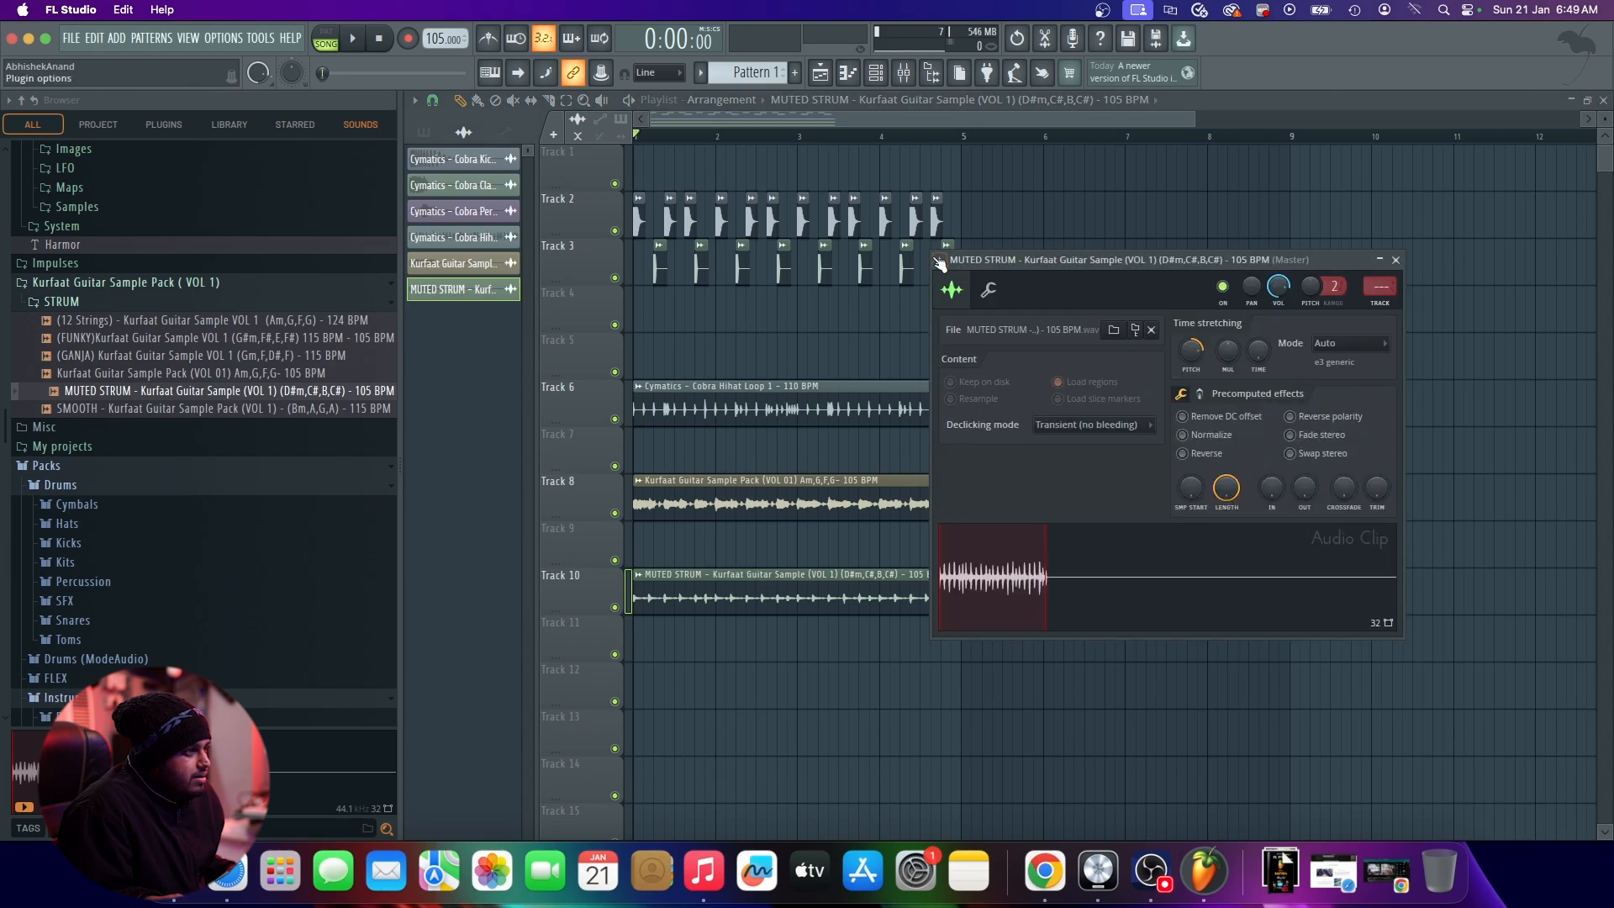
click(952, 266)
click(1168, 325)
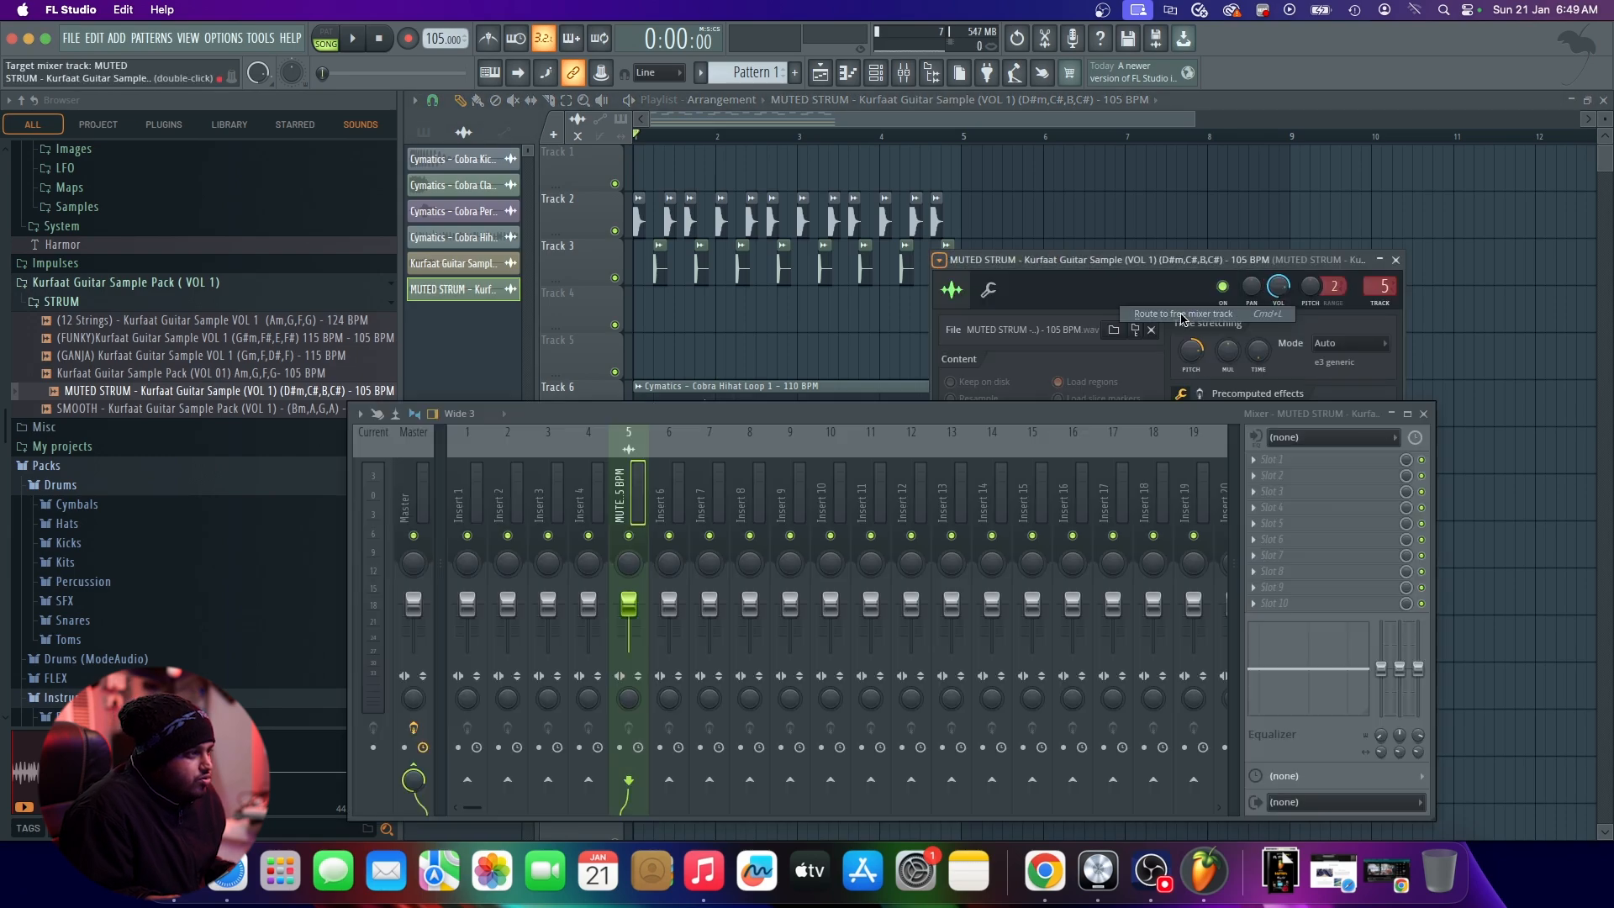
click(822, 74)
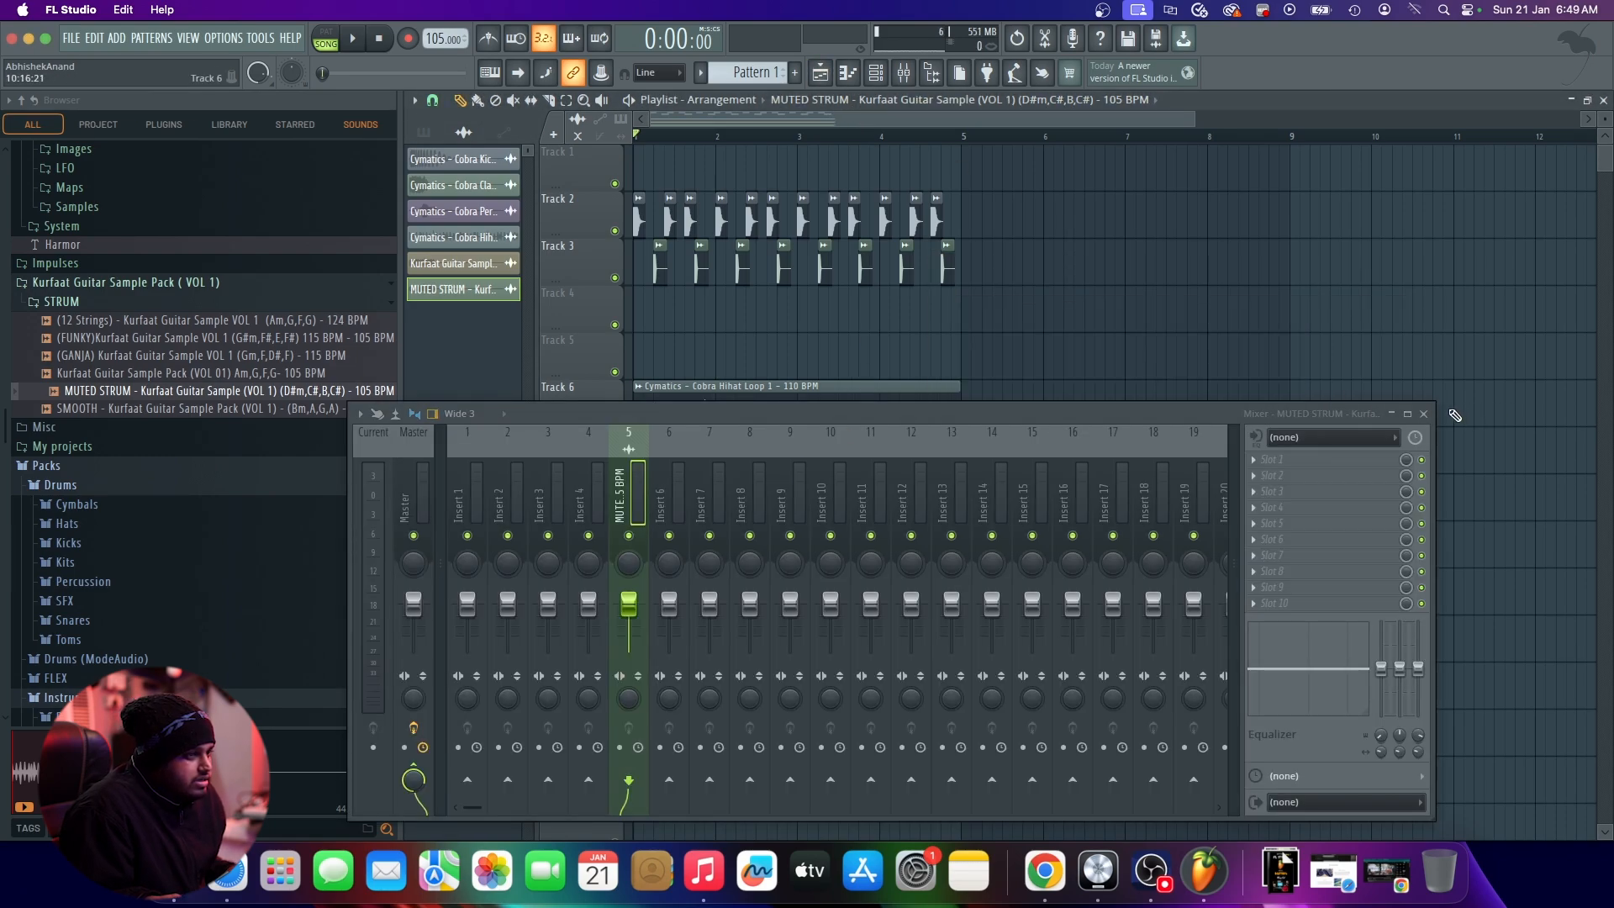
click(1423, 414)
Step: Route the Kurfaat Guitar Sample Pack clip on Track 8 to a free mixer track and maximize the mixer
double_click(841, 494)
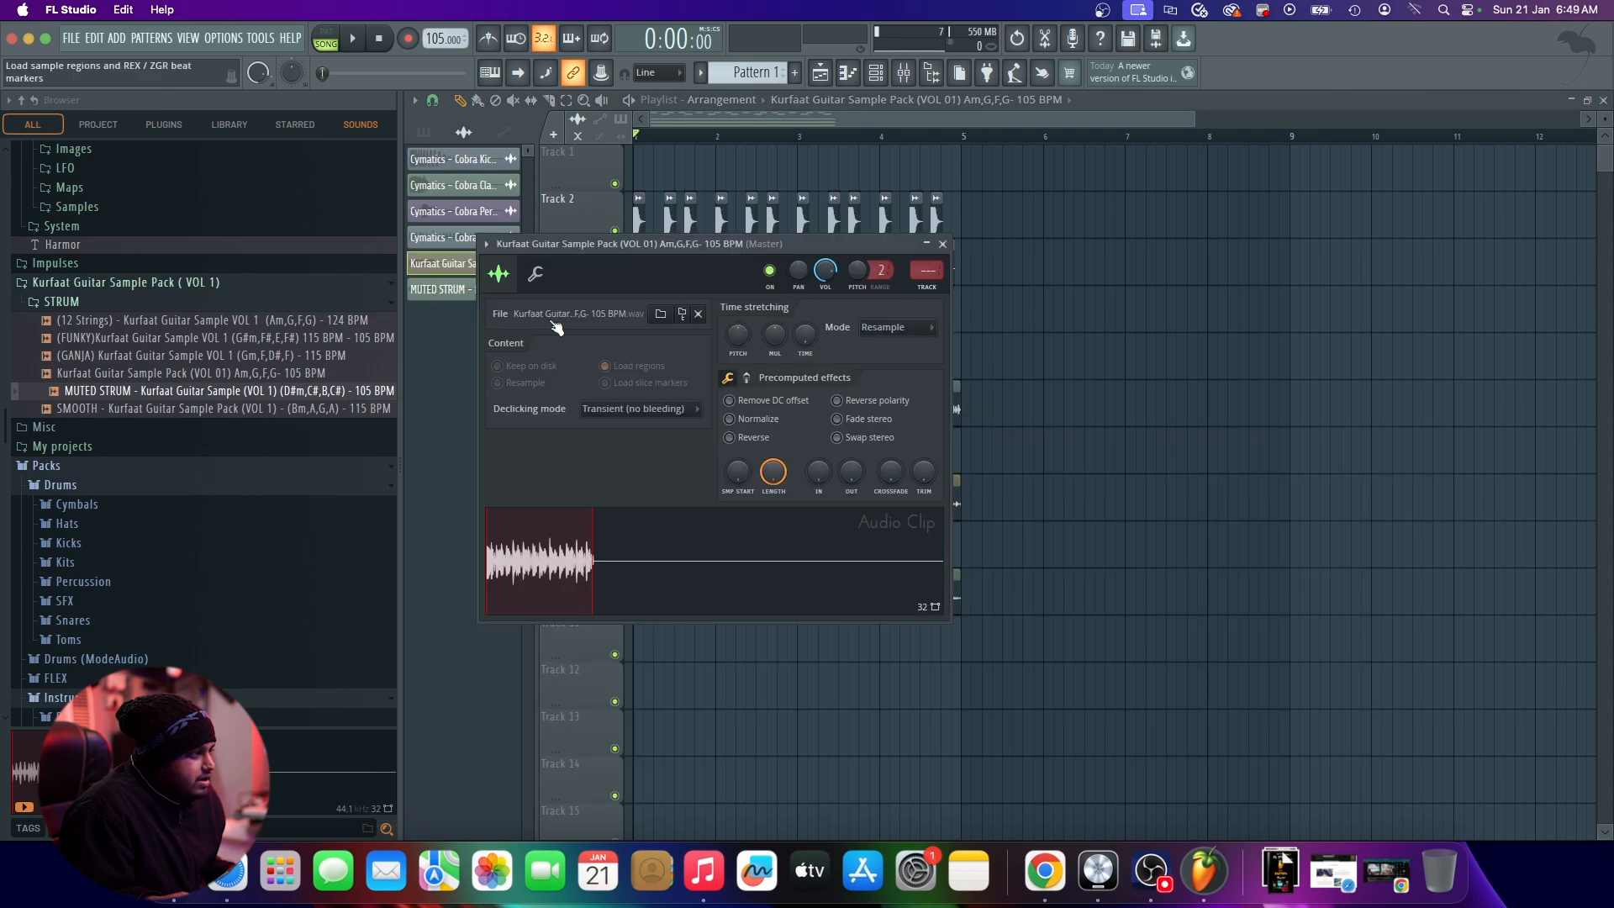
click(486, 244)
mouse_move(580, 277)
click(754, 300)
double_click(825, 414)
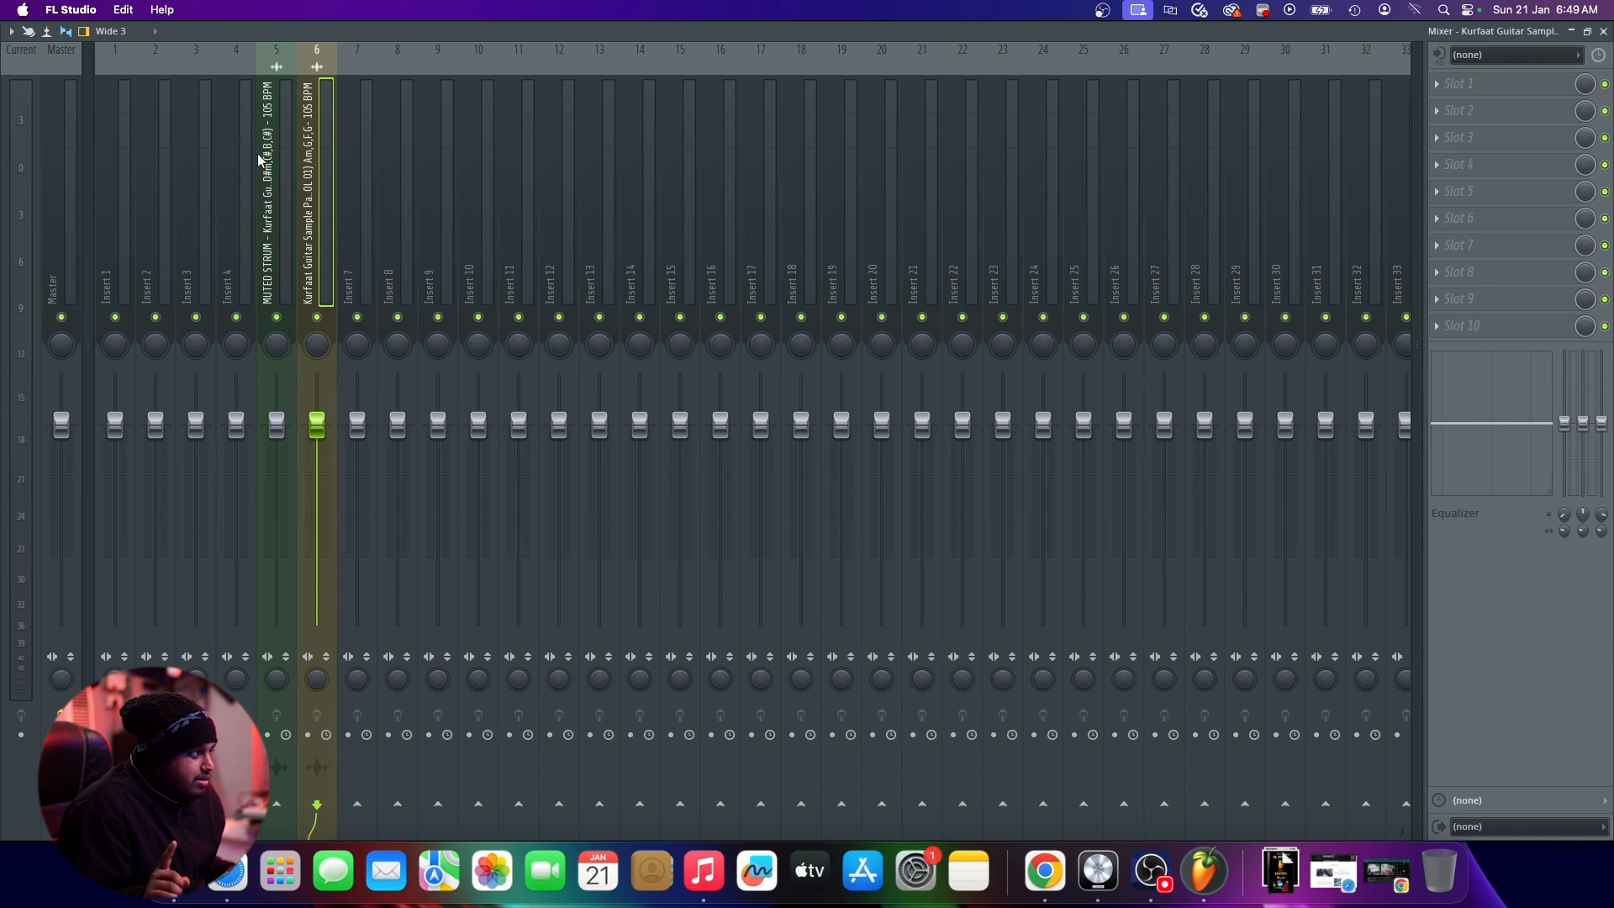
Step: Move the MUTED STRUM mixer track to insert 6, solo it and play it back
drag(260, 159, 320, 176)
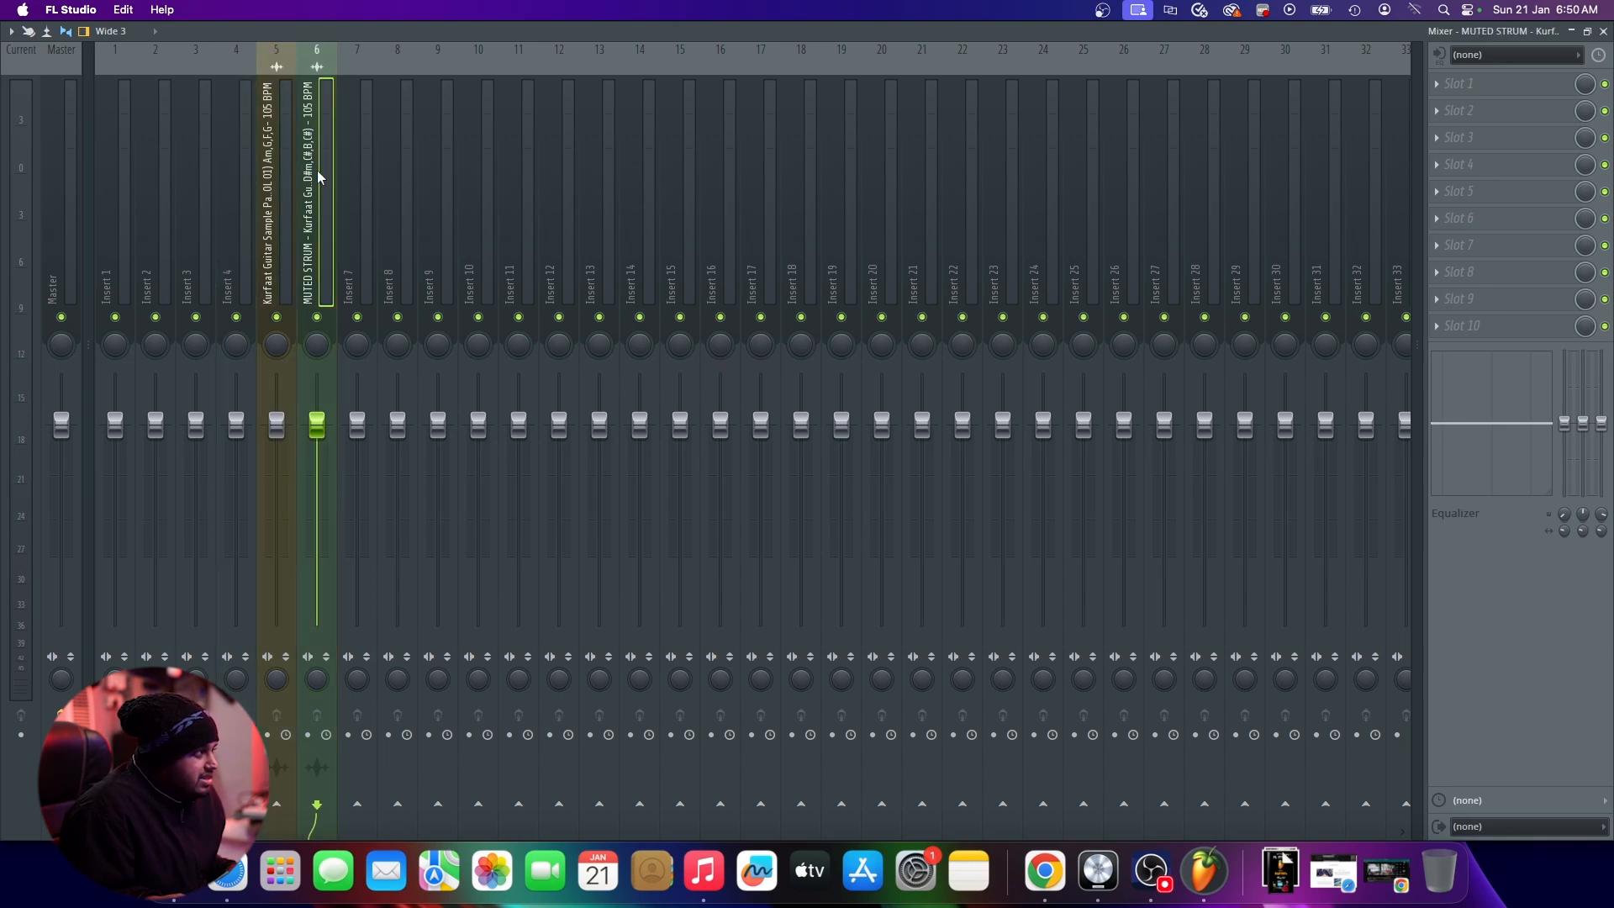
click(290, 186)
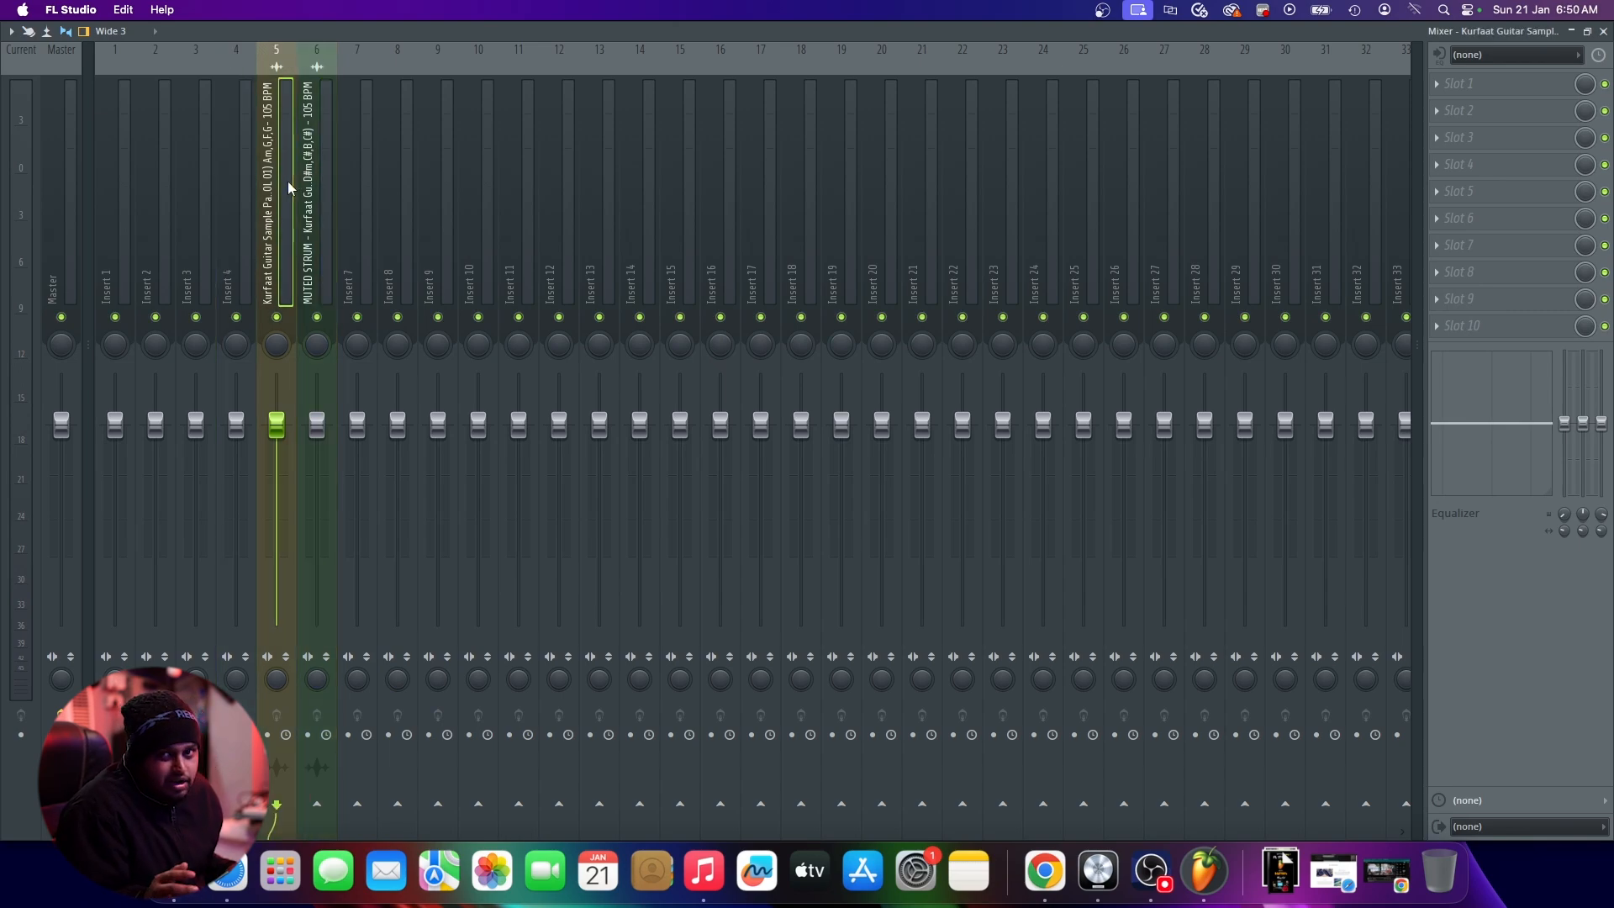
click(310, 199)
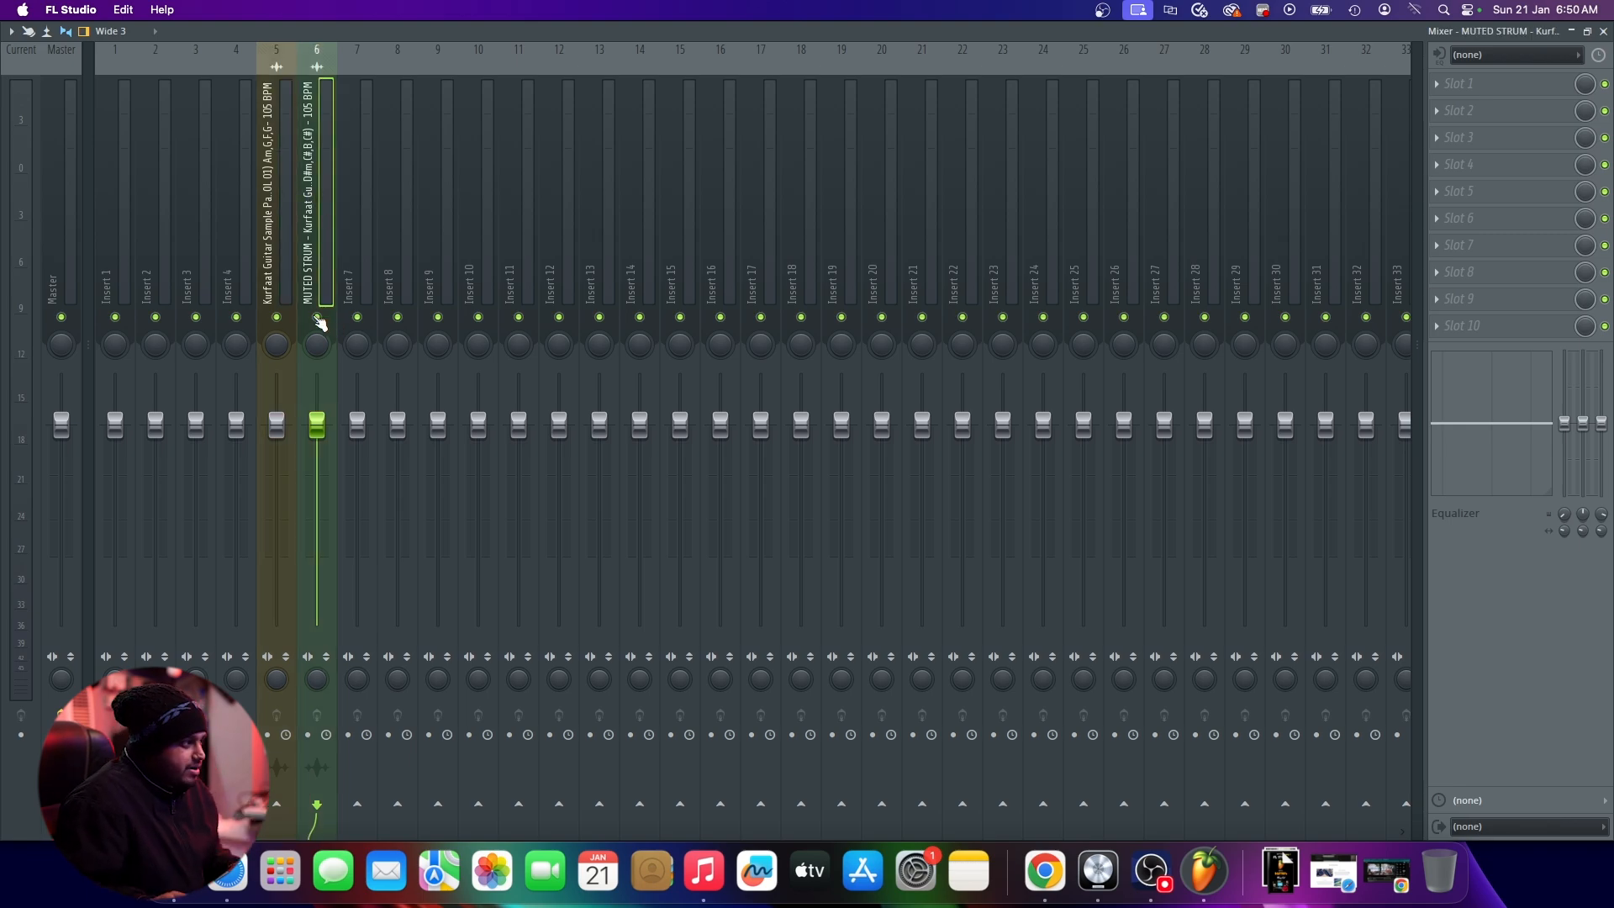
right_click(317, 317)
key(space)
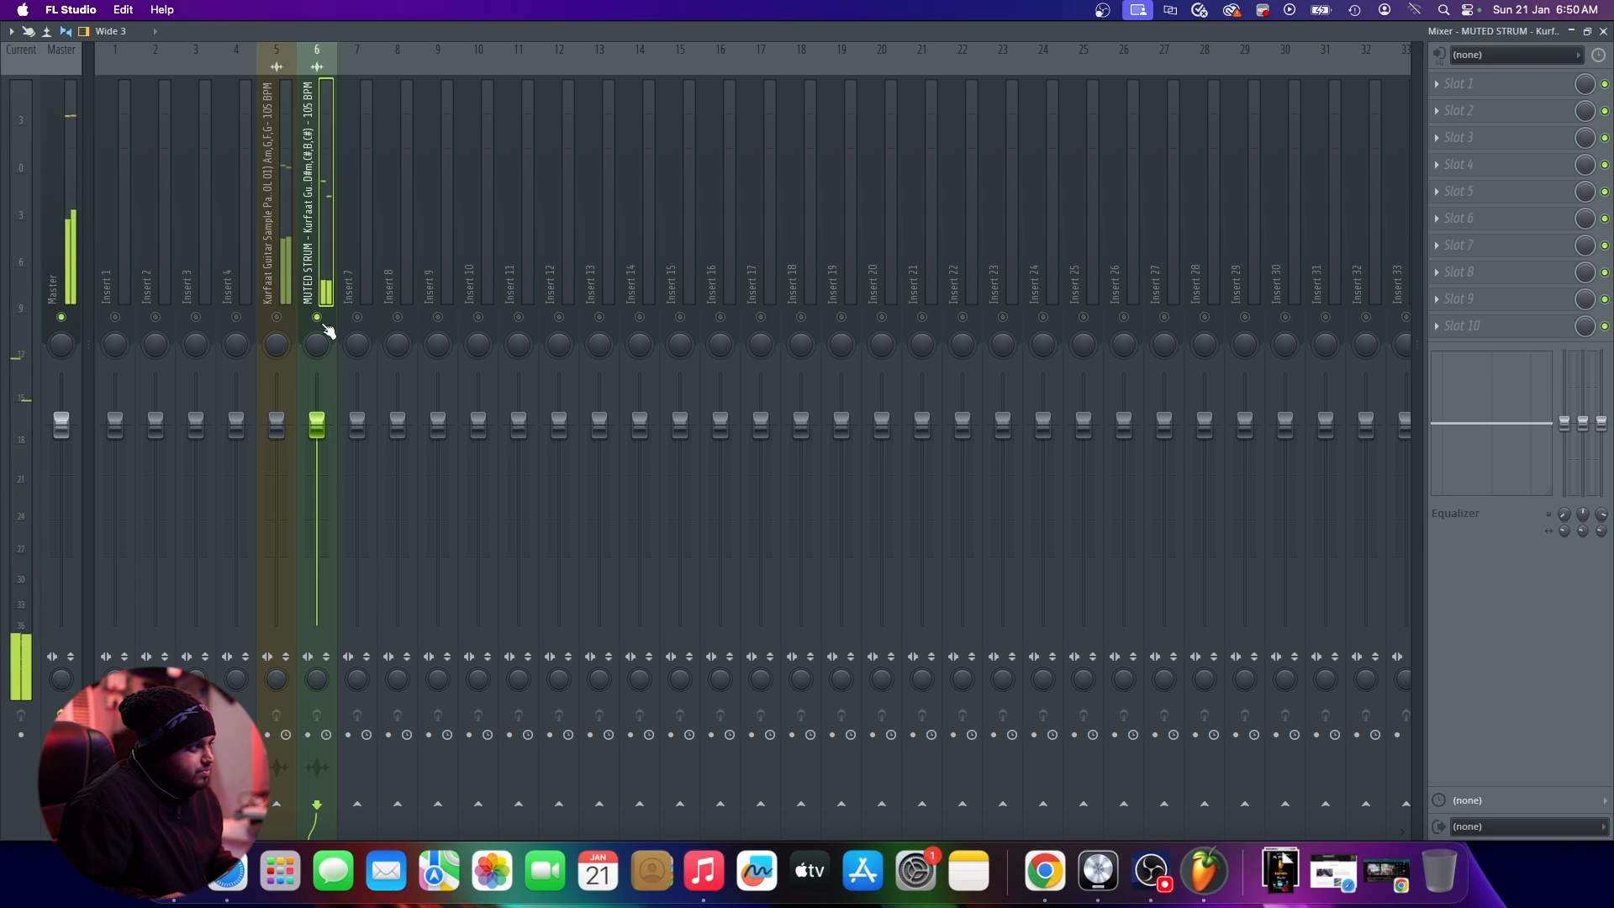
Step: Stop playback and load Fruity Stereo Enhancer into the first effect slot of the MUTED STRUM mixer track
key(space)
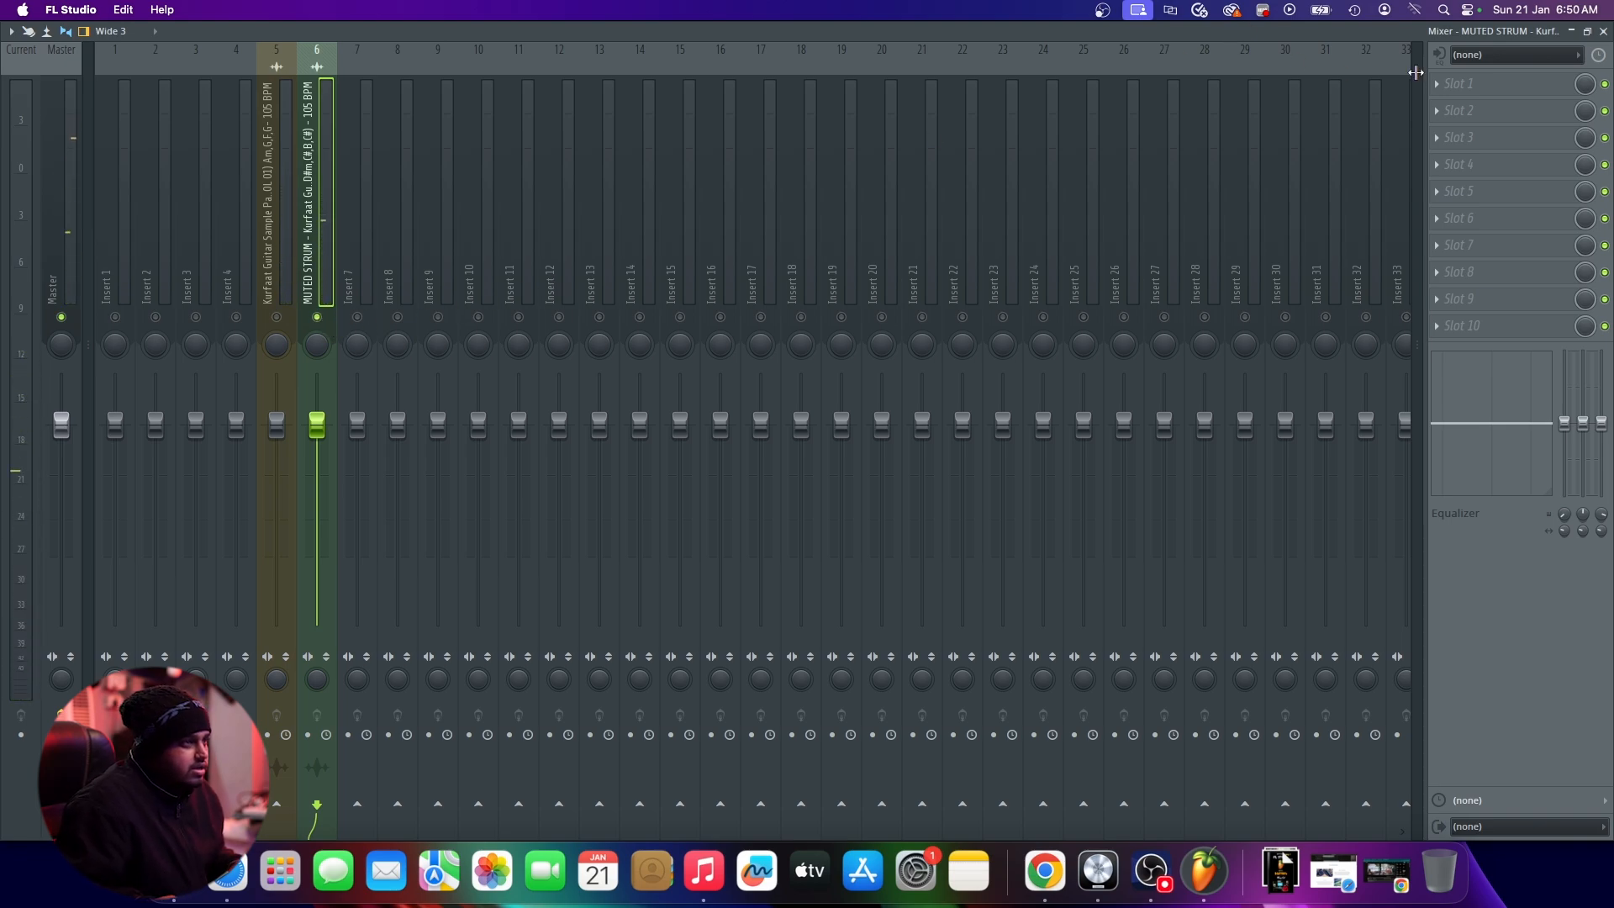
click(1461, 95)
click(1222, 50)
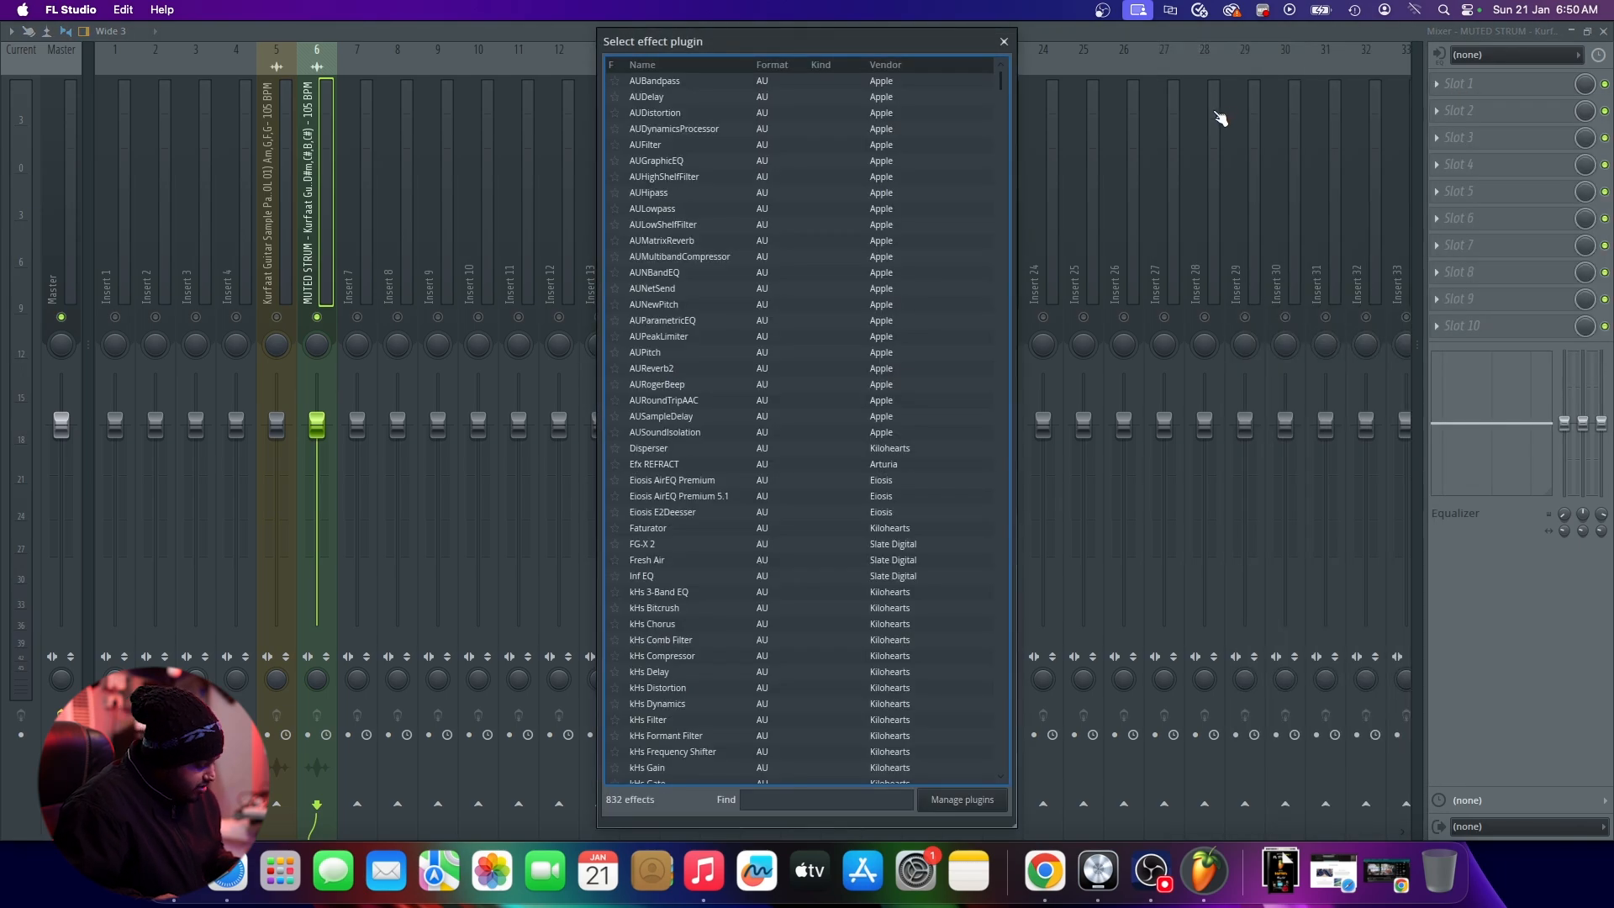
text(stereo)
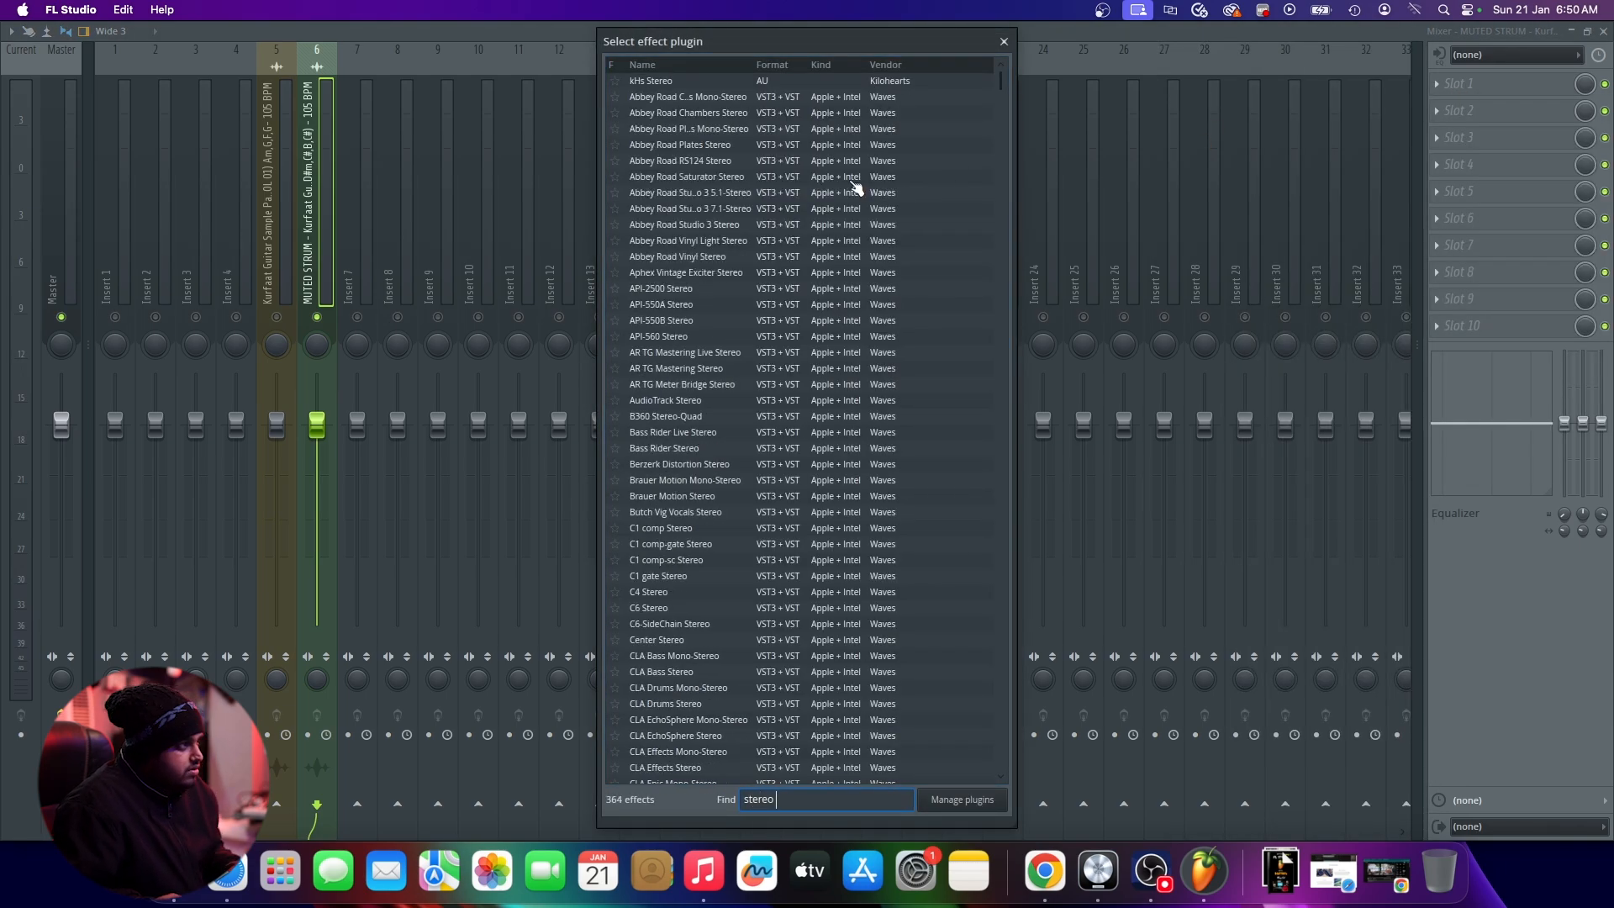
text( e)
double_click(748, 84)
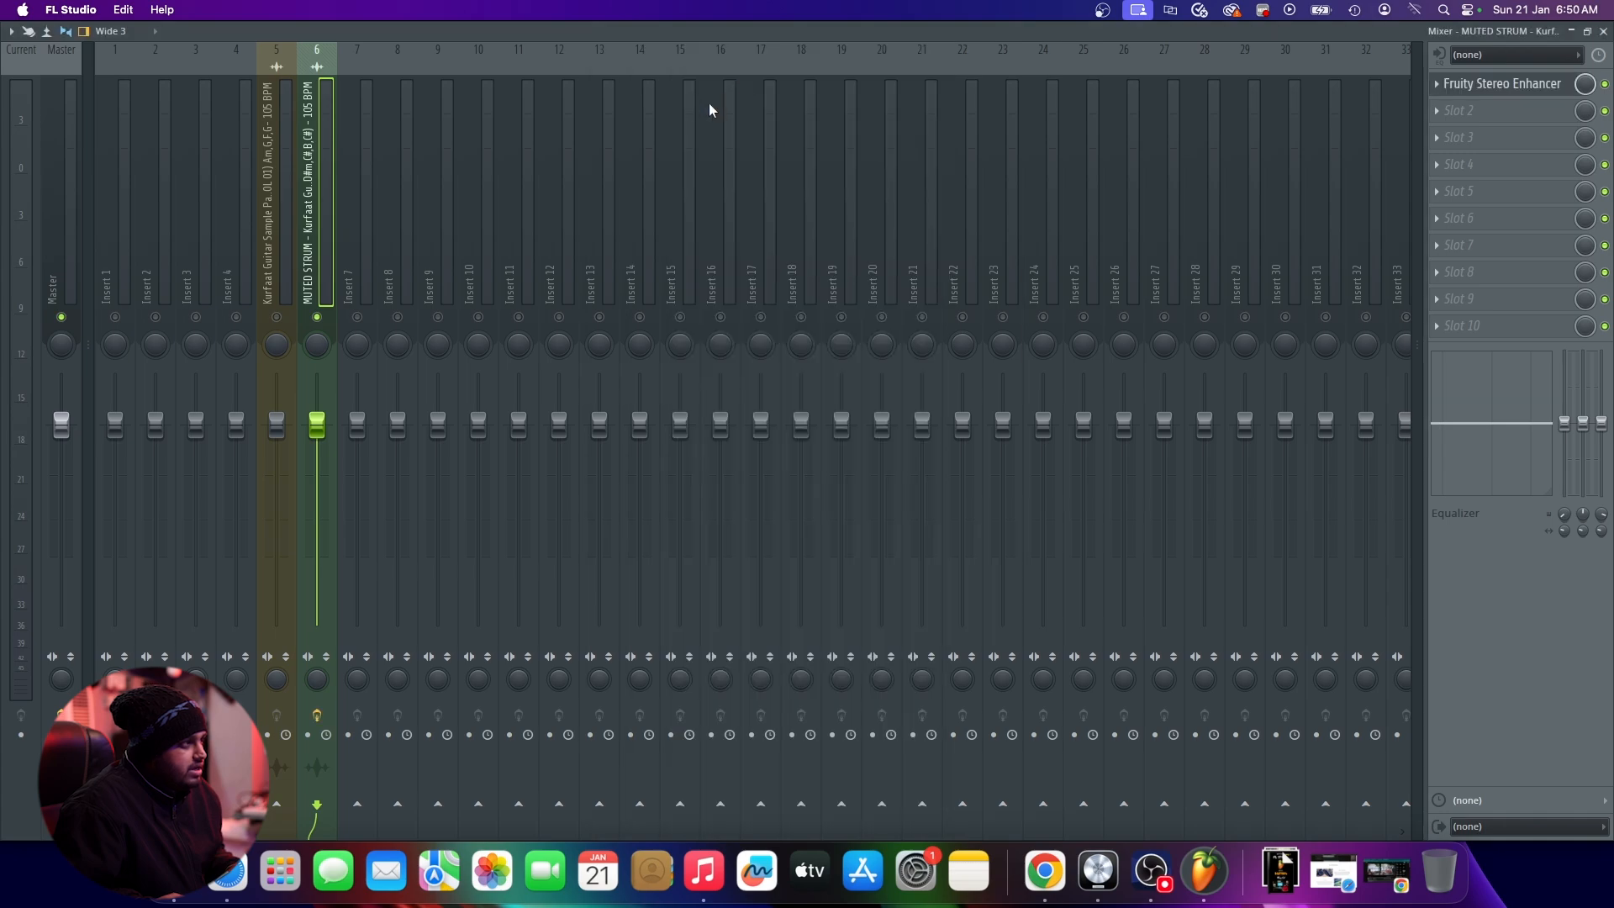
Step: Restore the mixer to its smaller size, apply the For strings preset to Fruity Stereo Enhancer, and close the plugin
double_click(1411, 34)
drag(691, 262, 1157, 233)
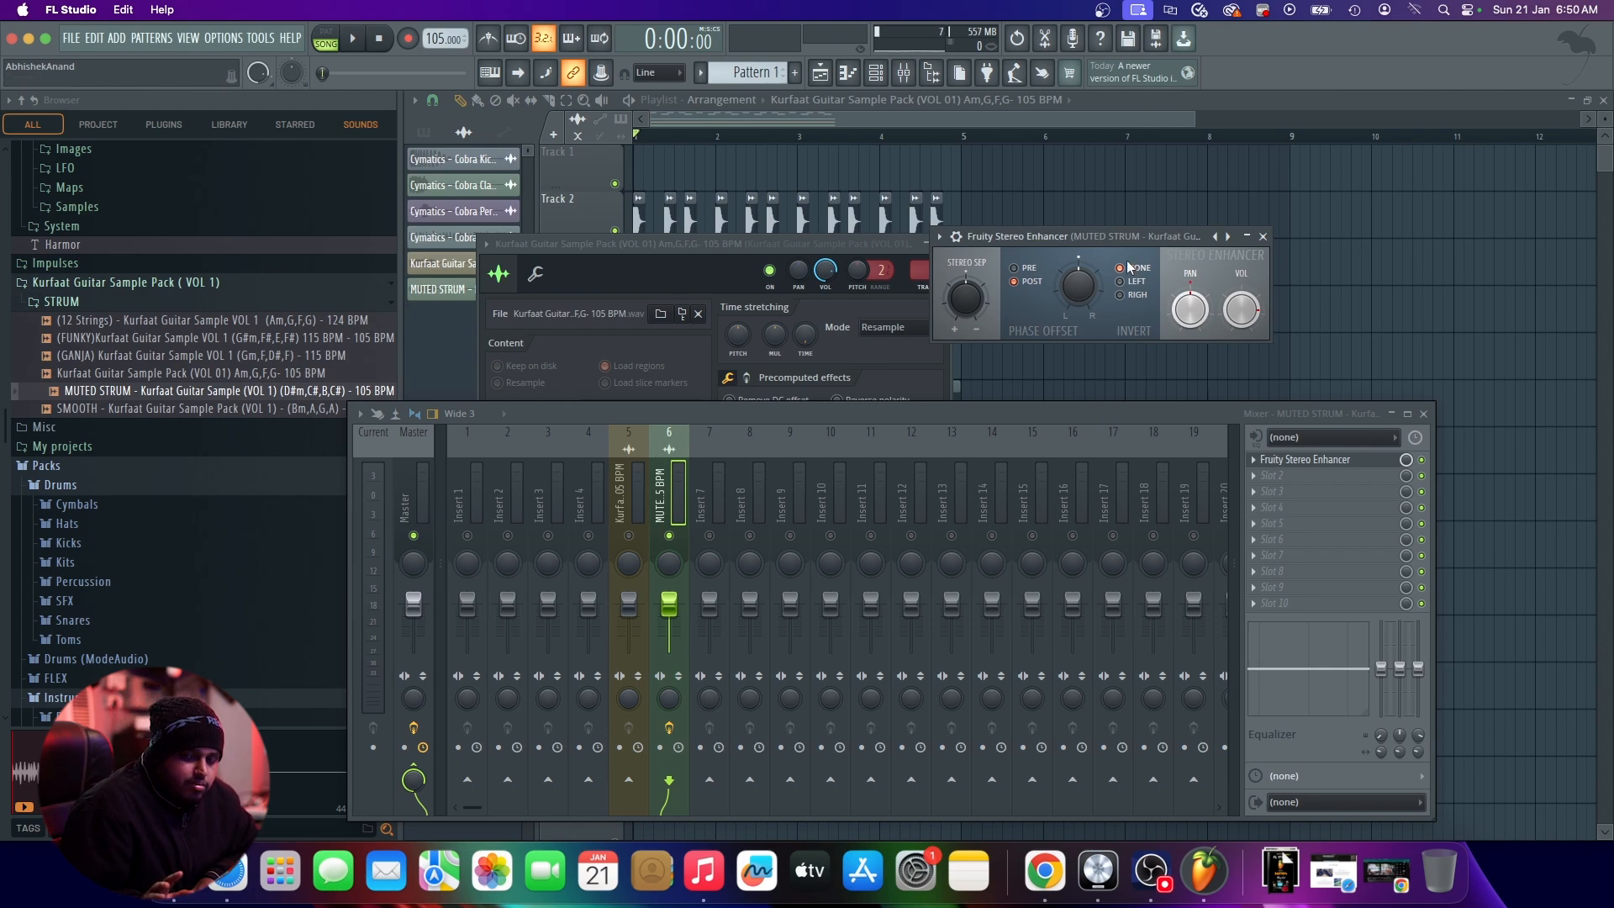
click(1228, 237)
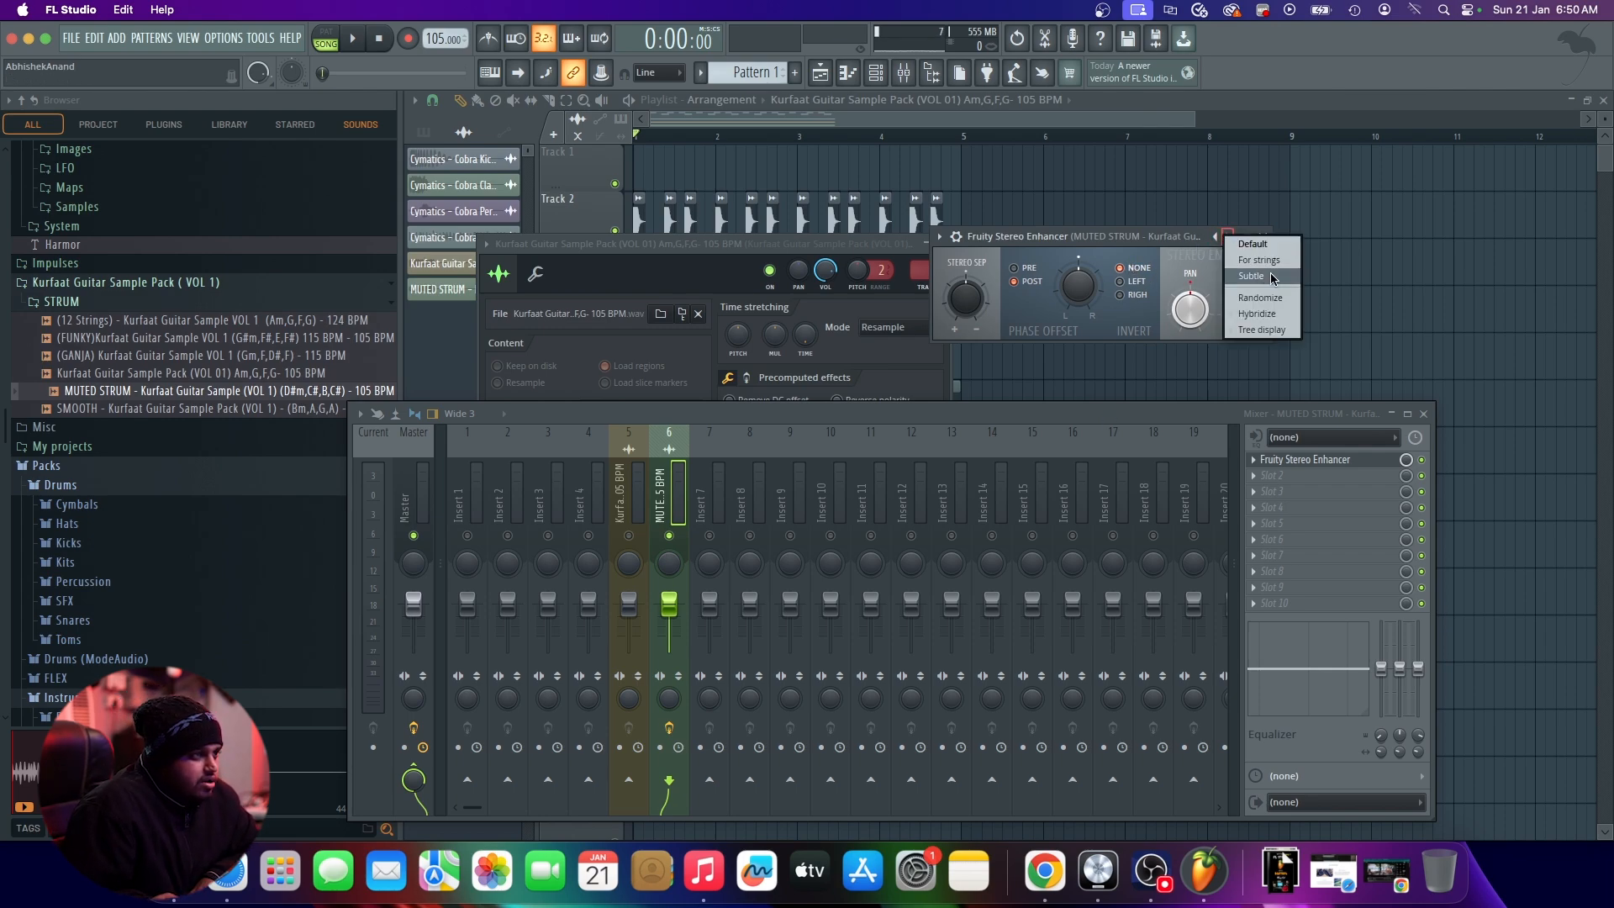
click(1281, 266)
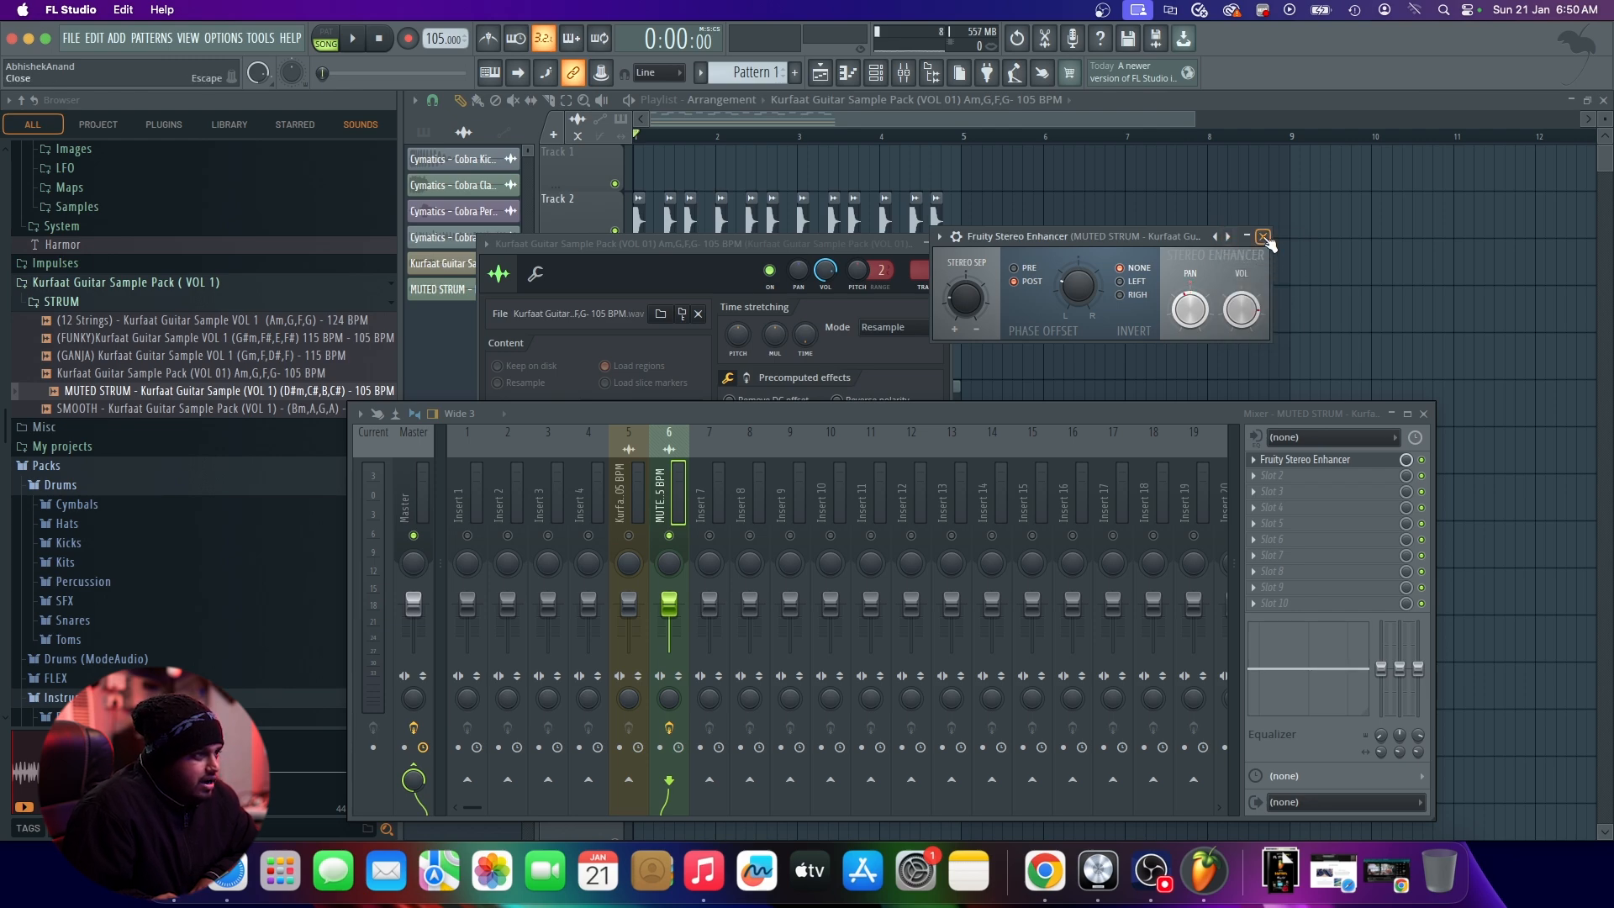
click(1264, 237)
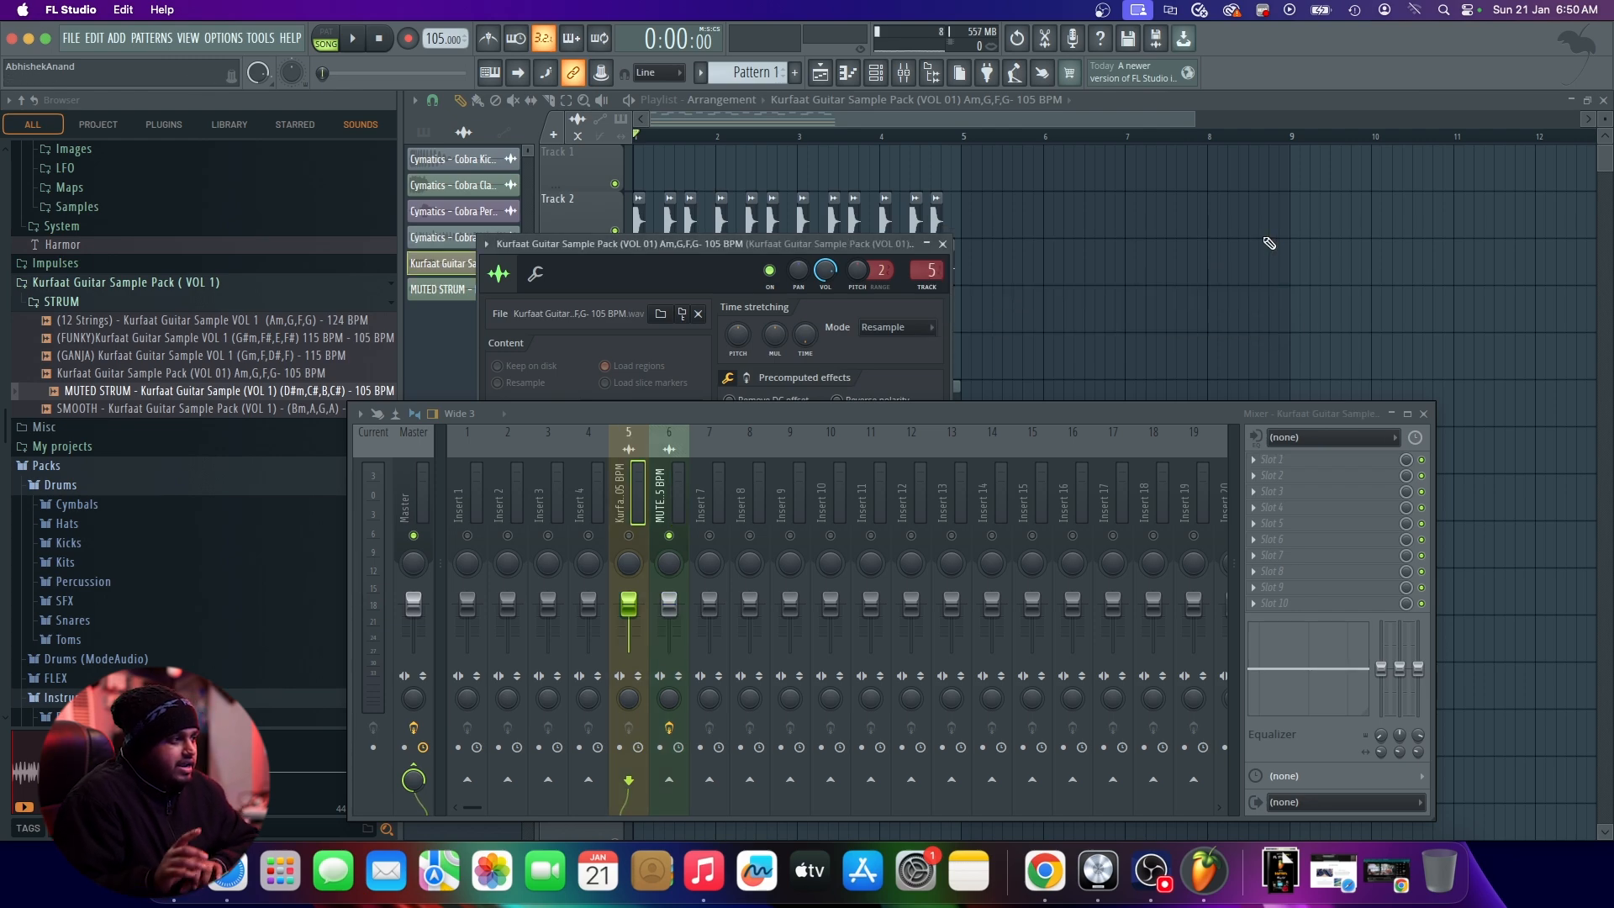
Step: Mute the drum clips on Tracks 2 and 3 and play back the soloed MUTED STRUM mixer track
click(743, 144)
click(614, 278)
click(615, 231)
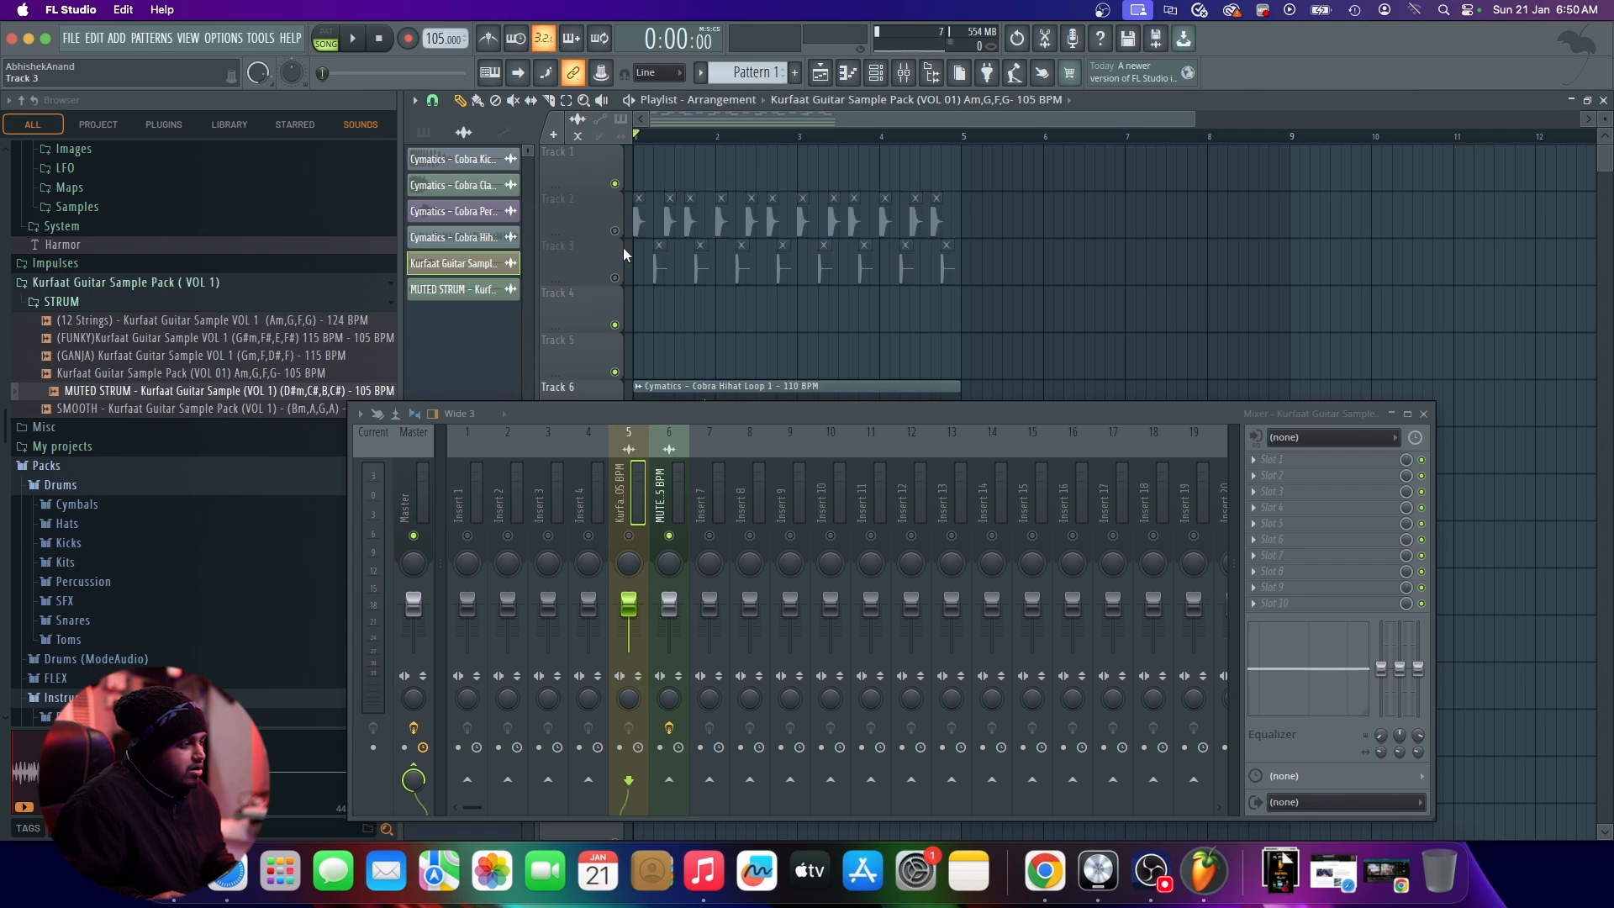
click(682, 458)
key(space)
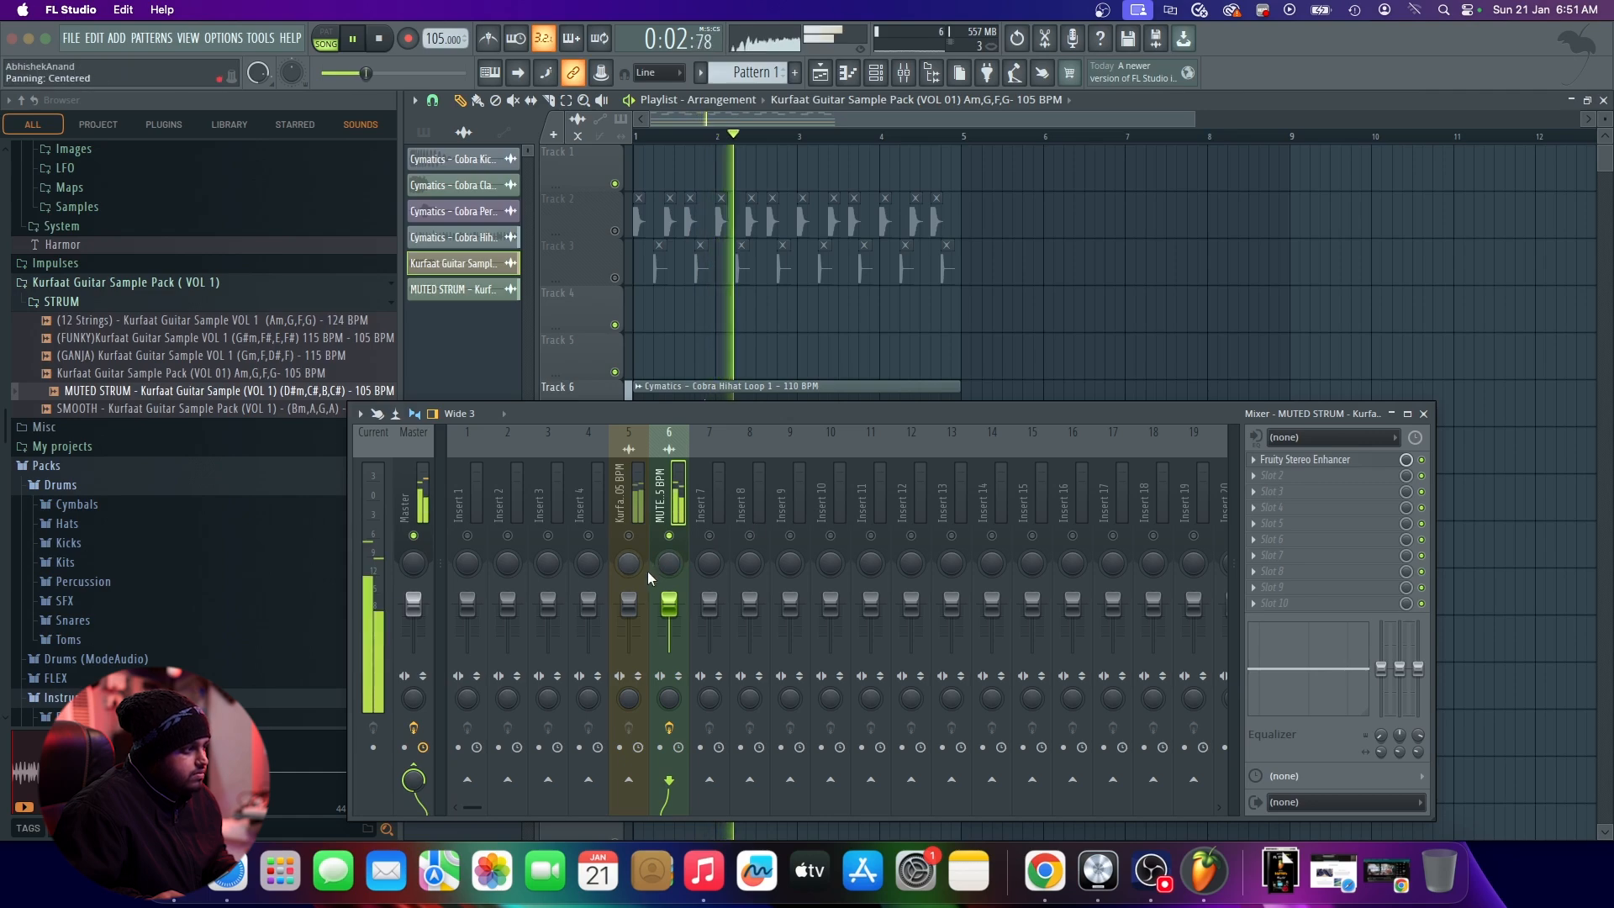
key(space)
Step: Unsolo the mixer tracks so all are active, unmute Tracks 2 and 3, and close the mixer
right_click(630, 536)
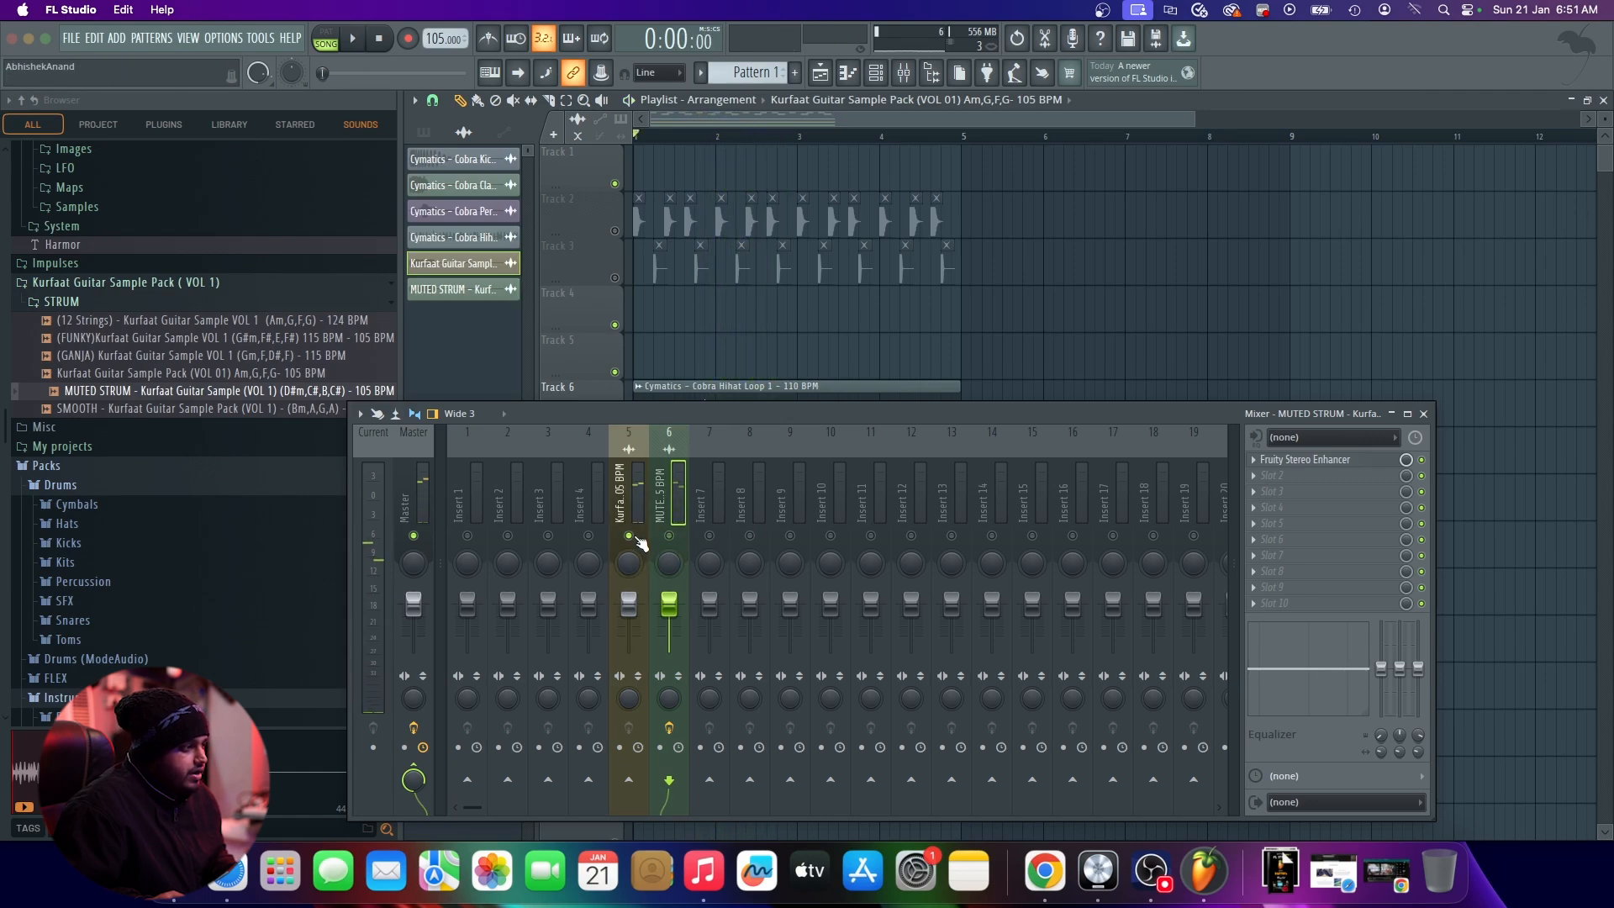
right_click(630, 536)
click(614, 232)
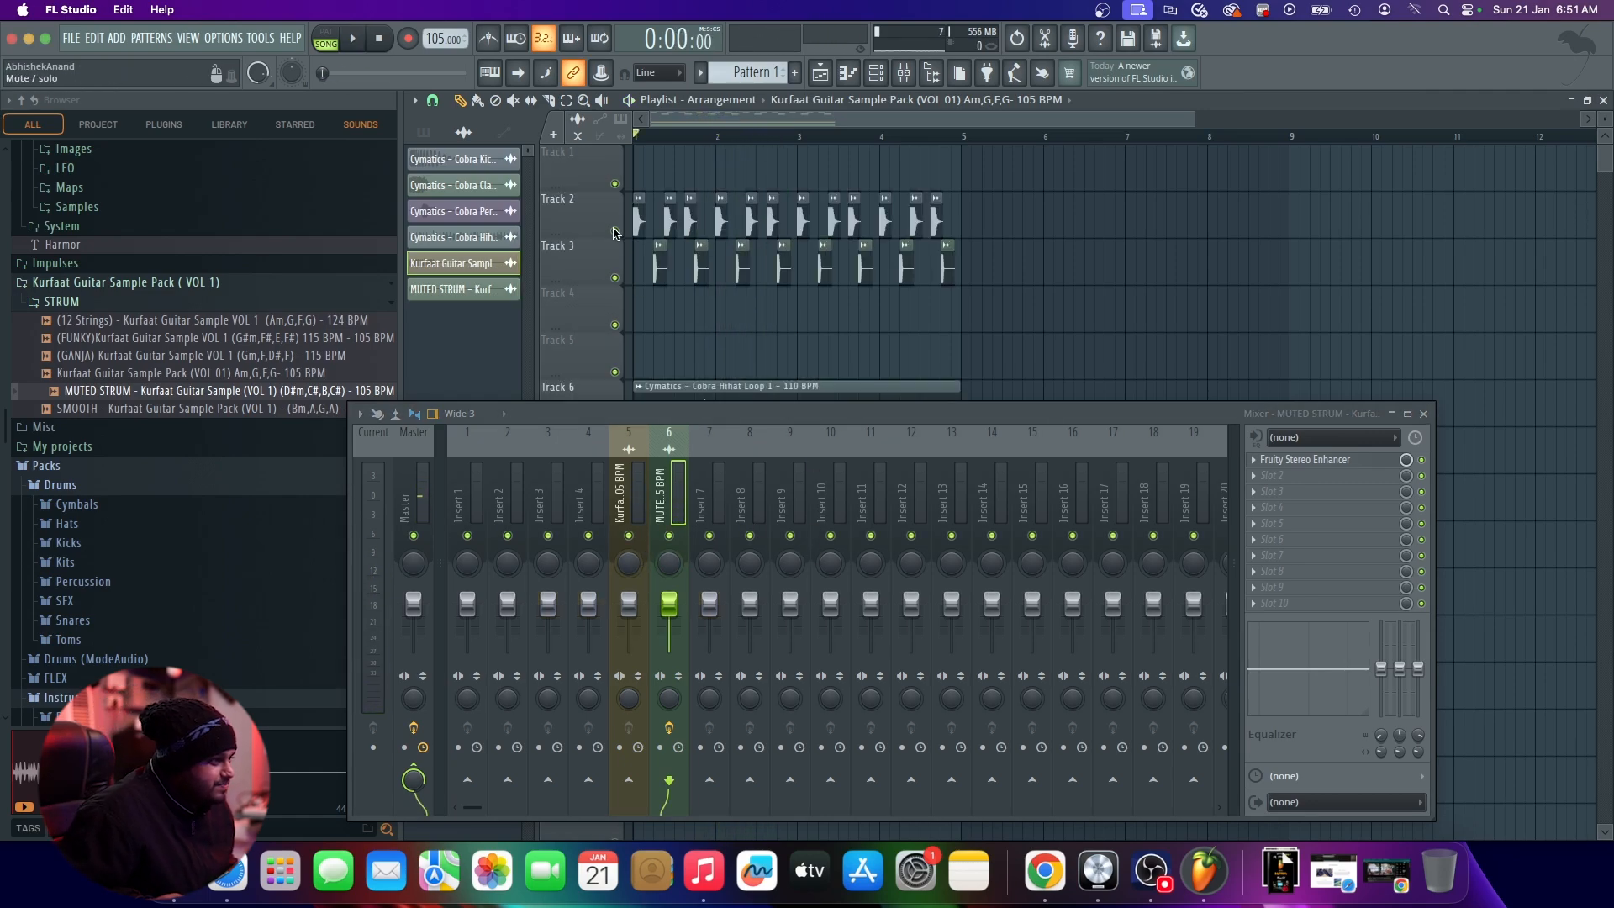
click(1423, 413)
Step: Play the full beat and slightly lower the volume of the Kurfaat guitar on insert 5, then stop playback and close the mixer
key(space)
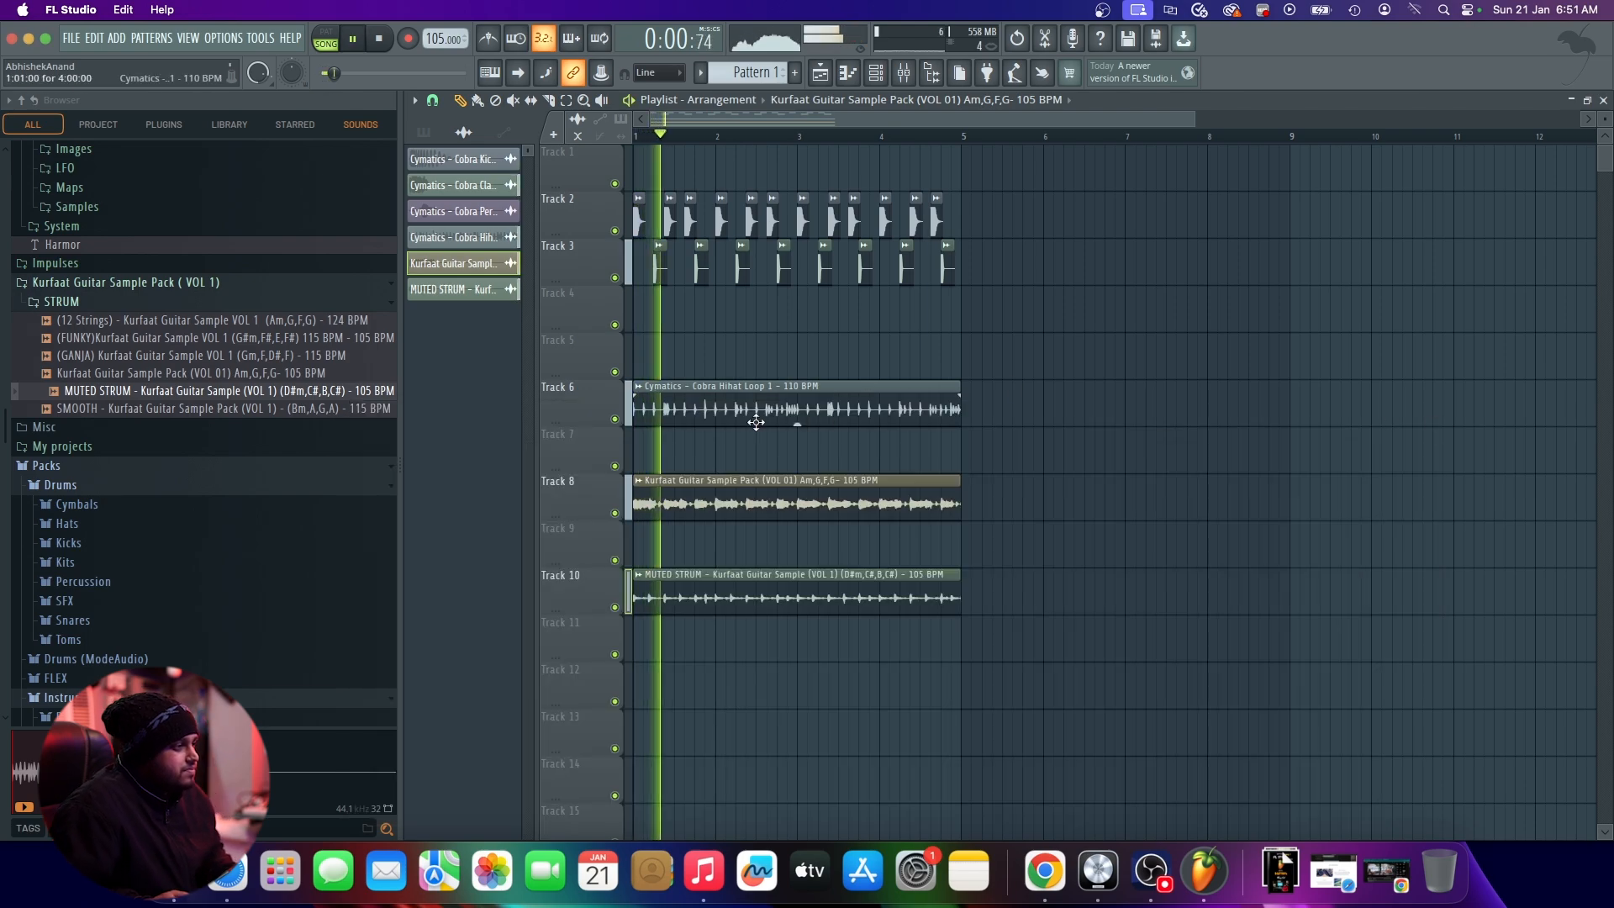
scroll(738, 436, down, 3)
scroll(739, 465, up, 3)
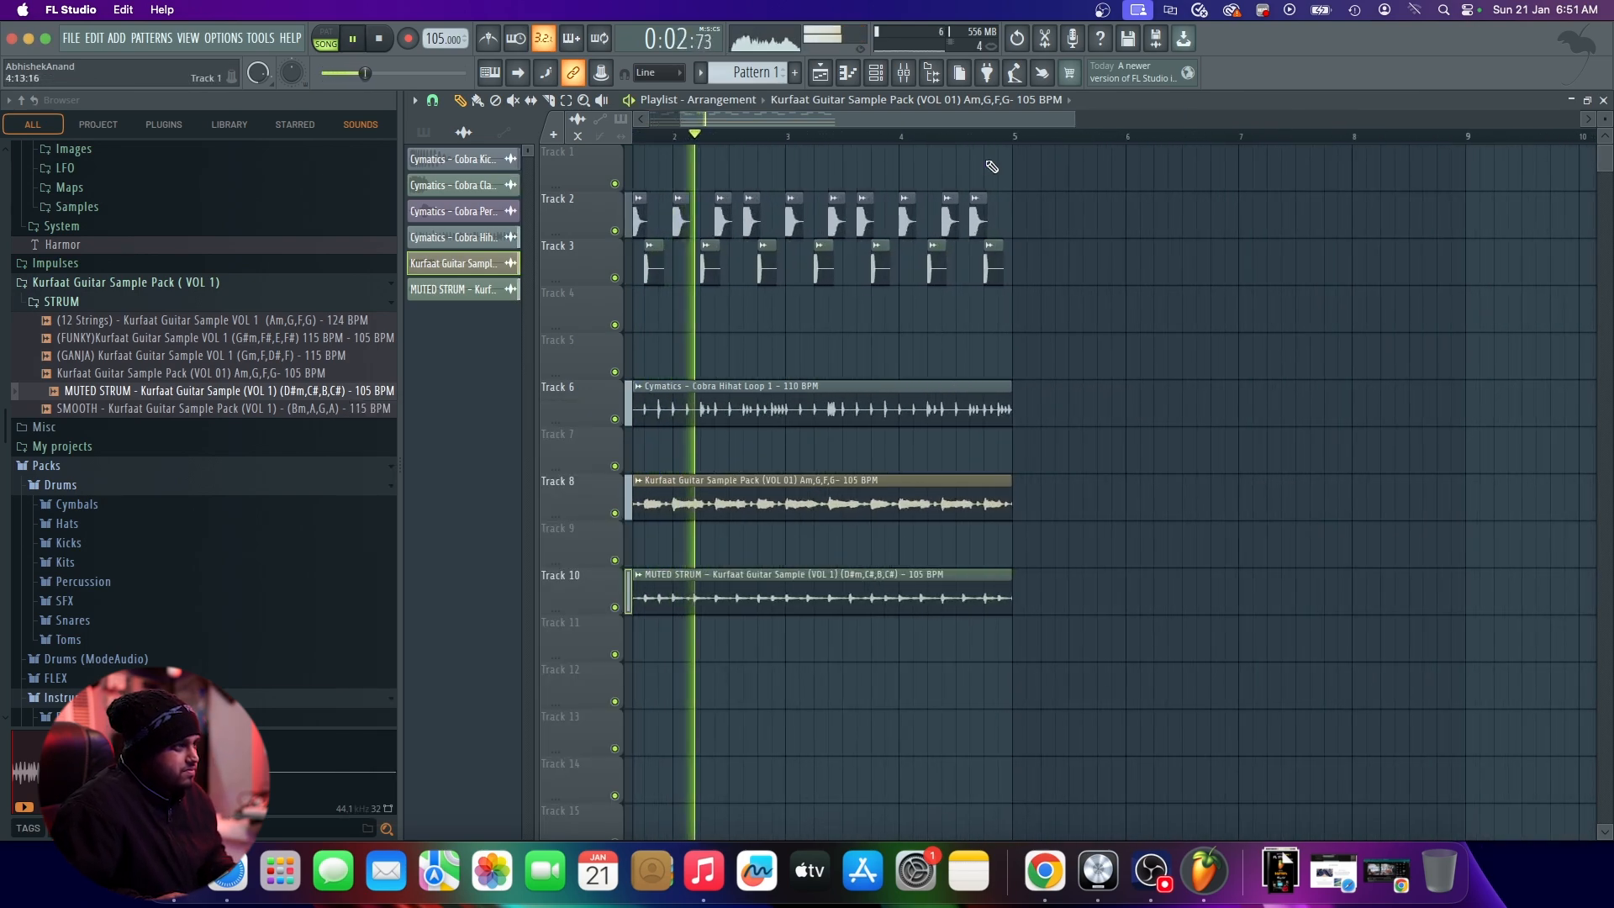
click(931, 74)
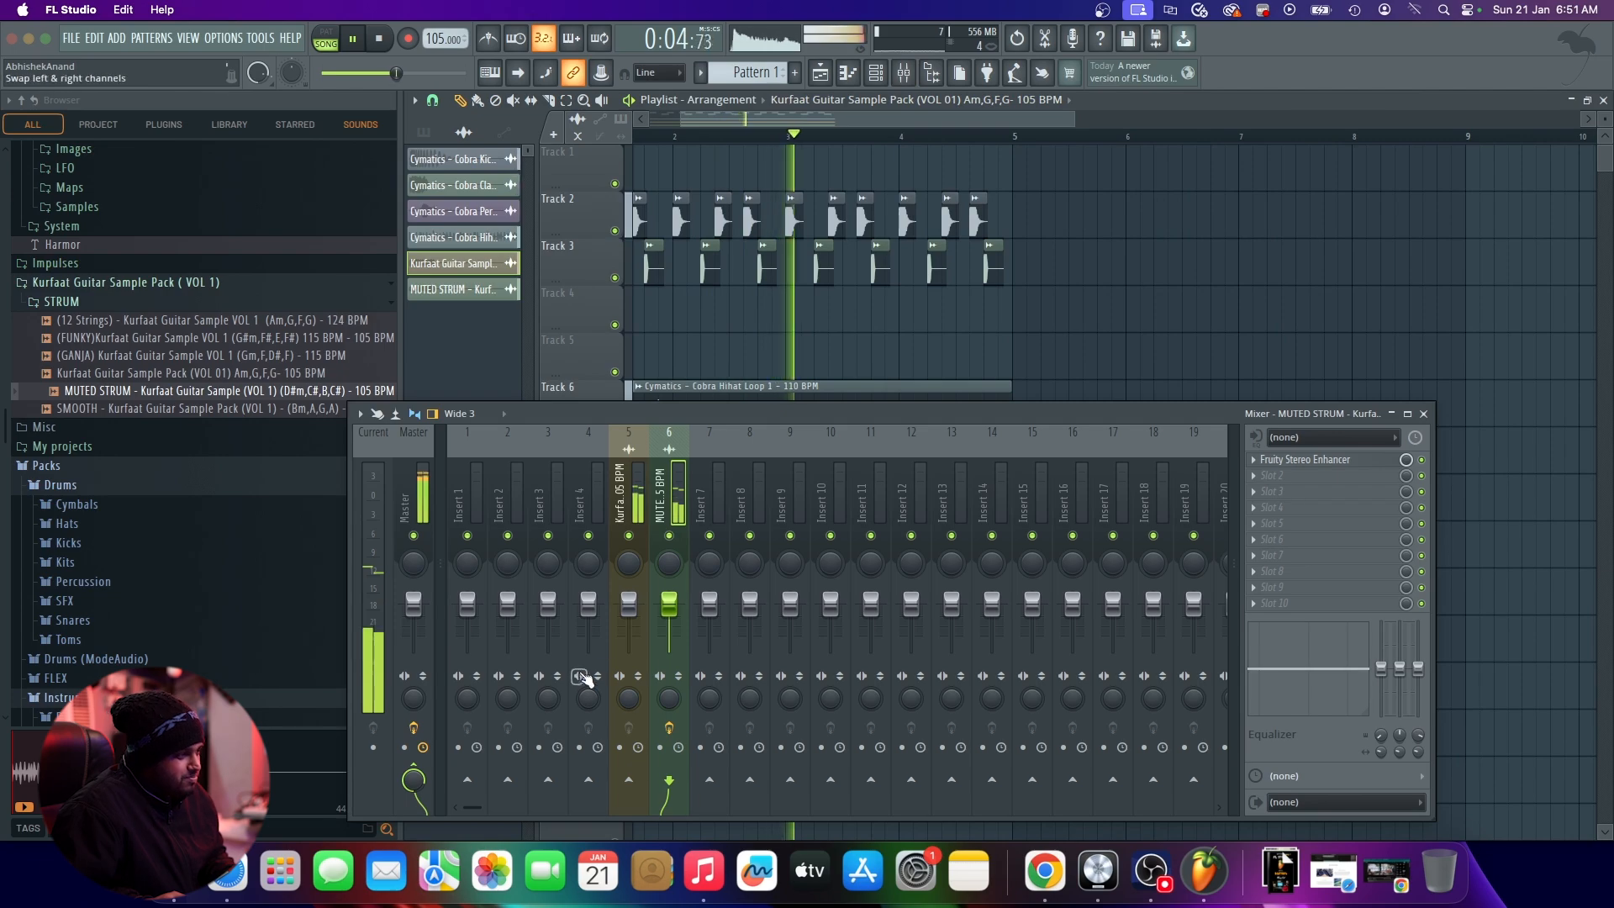
drag(629, 603, 629, 608)
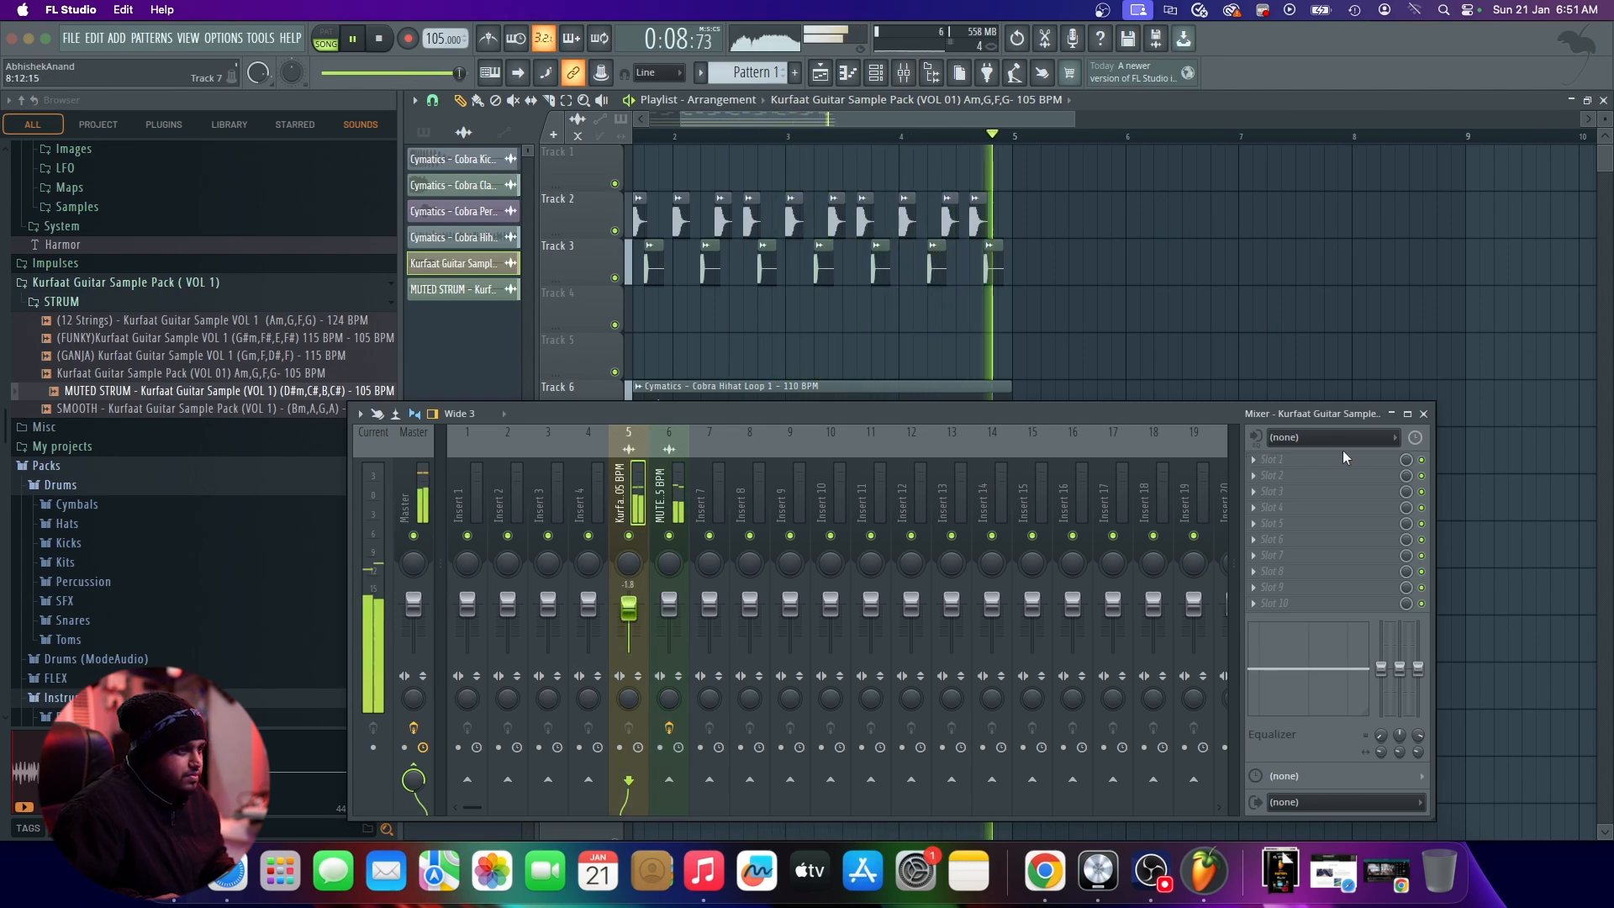
key(F9)
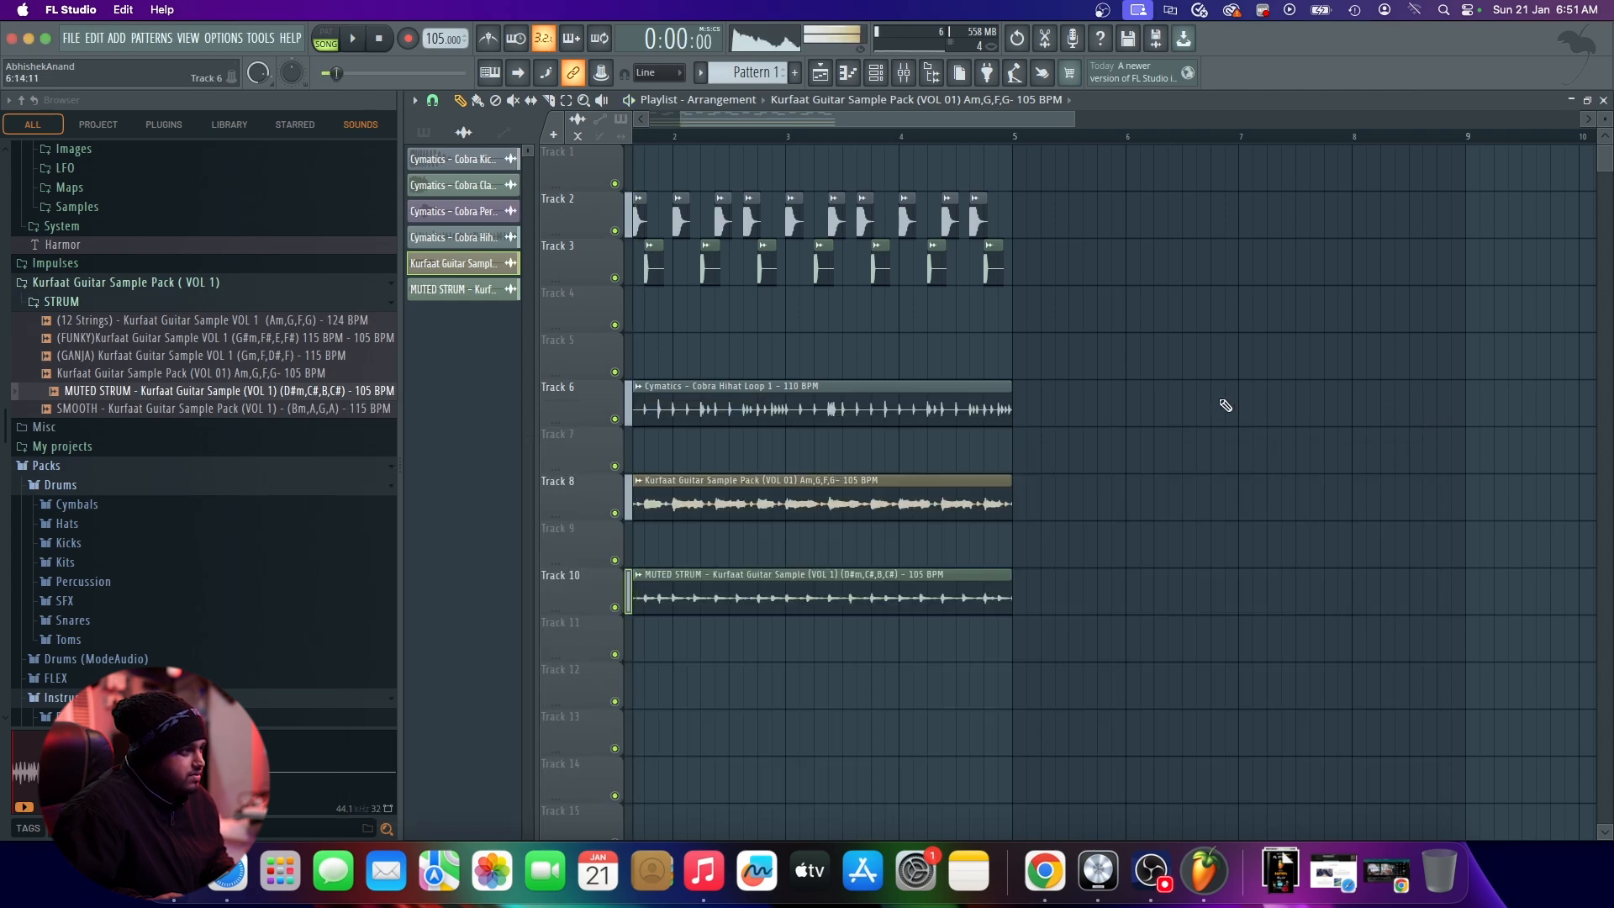
key(space)
Step: Add a BooBass generator channel to the project and close its plugin window
scroll(1329, 451, down, 2)
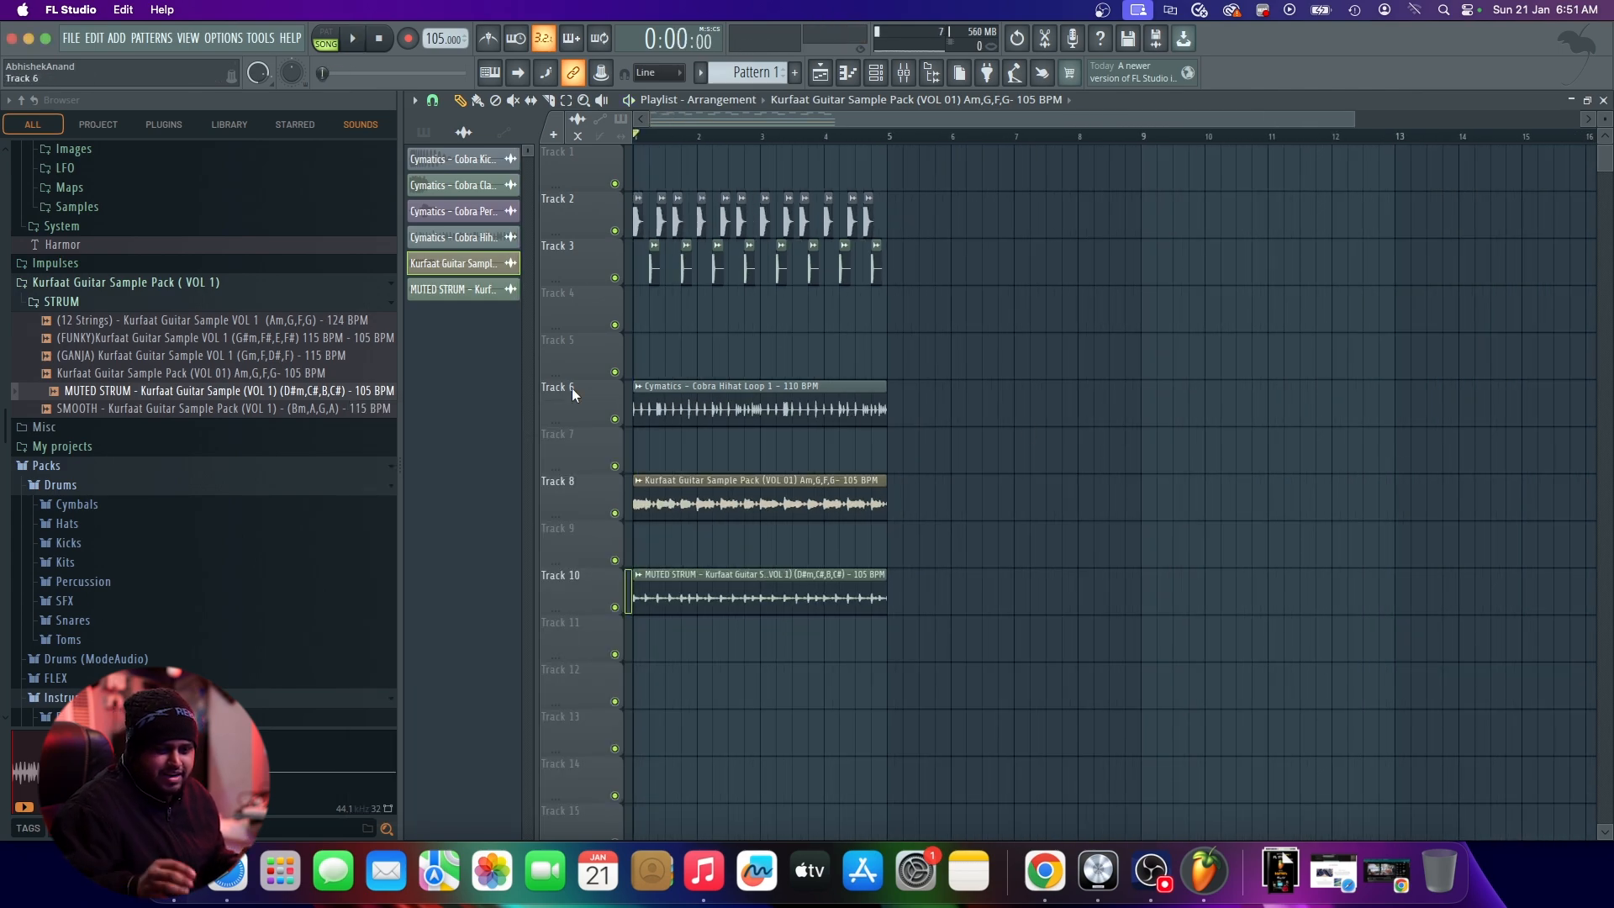
click(109, 43)
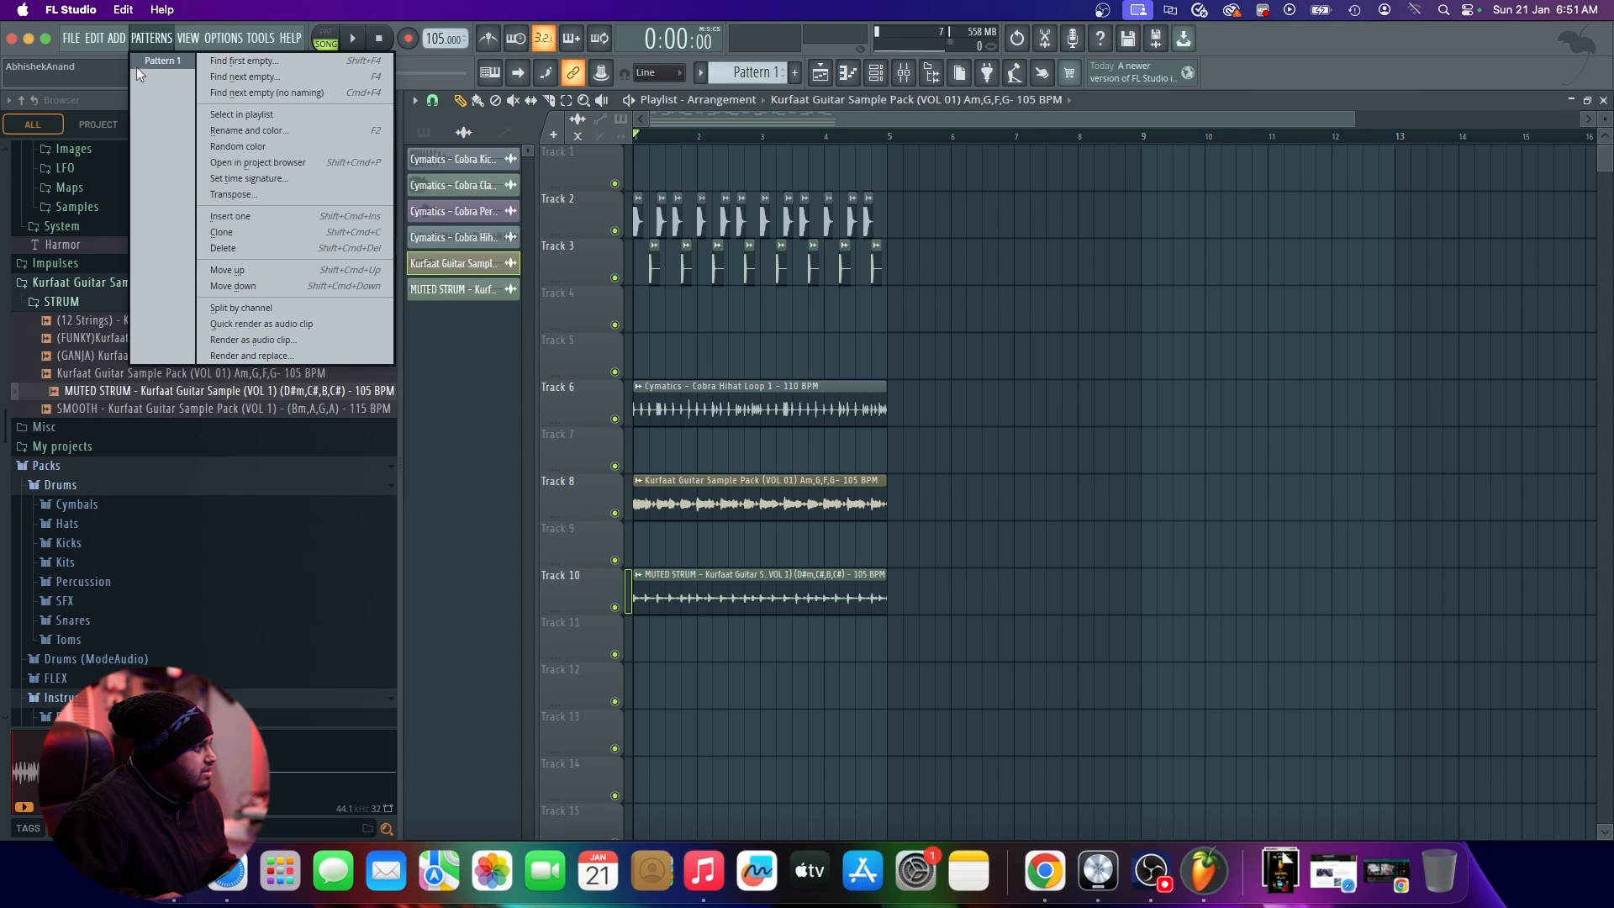
click(132, 79)
text(boo)
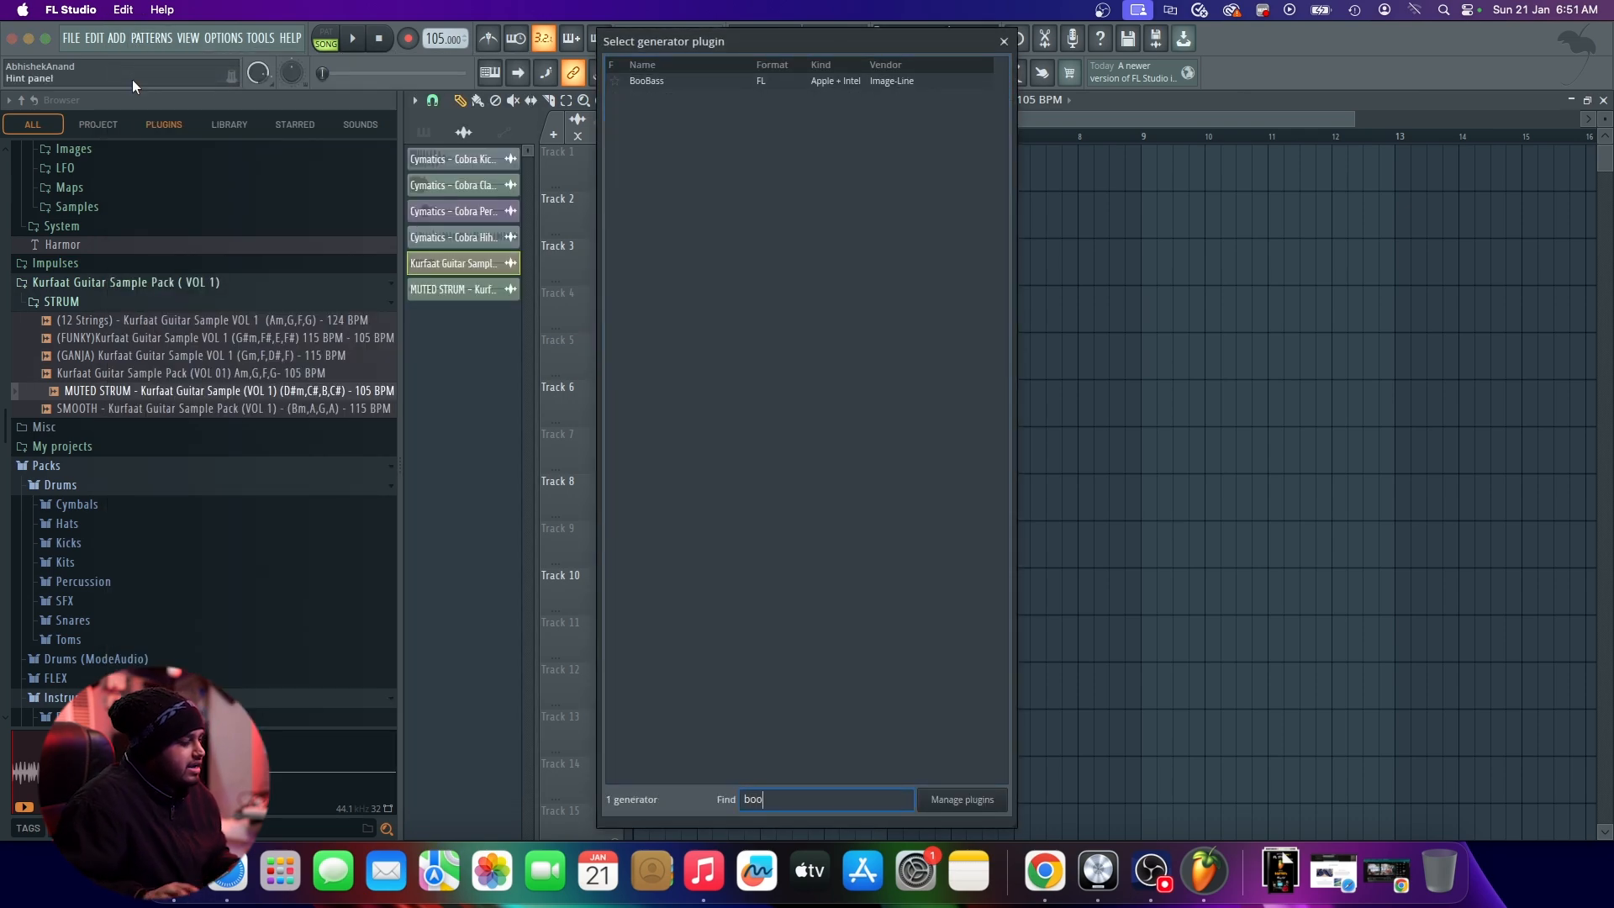
double_click(688, 83)
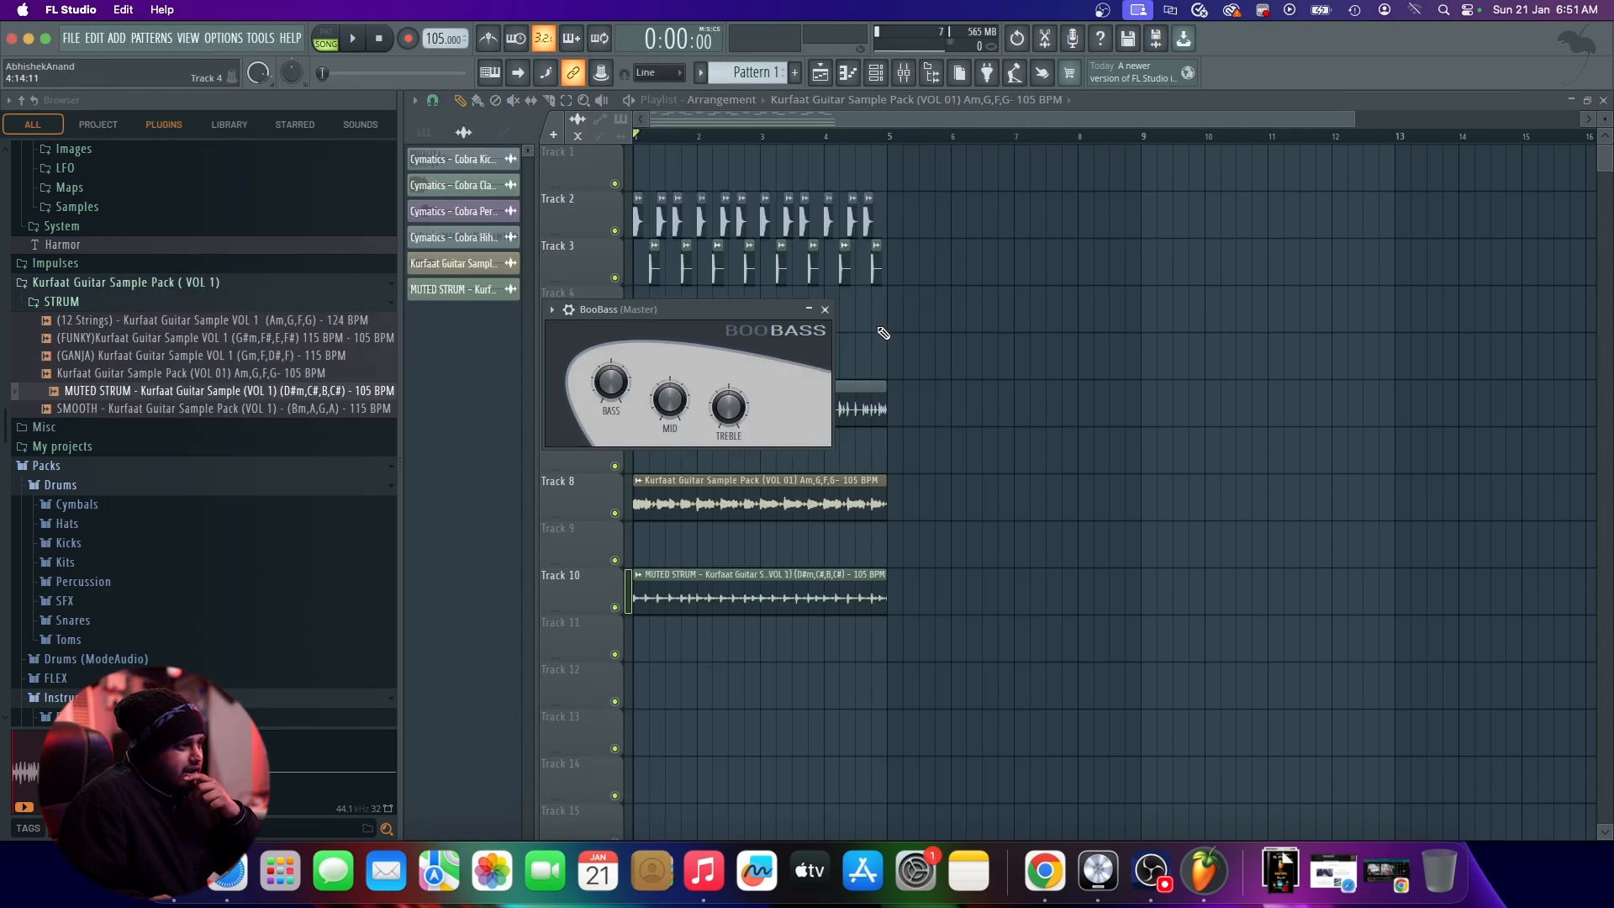
click(825, 310)
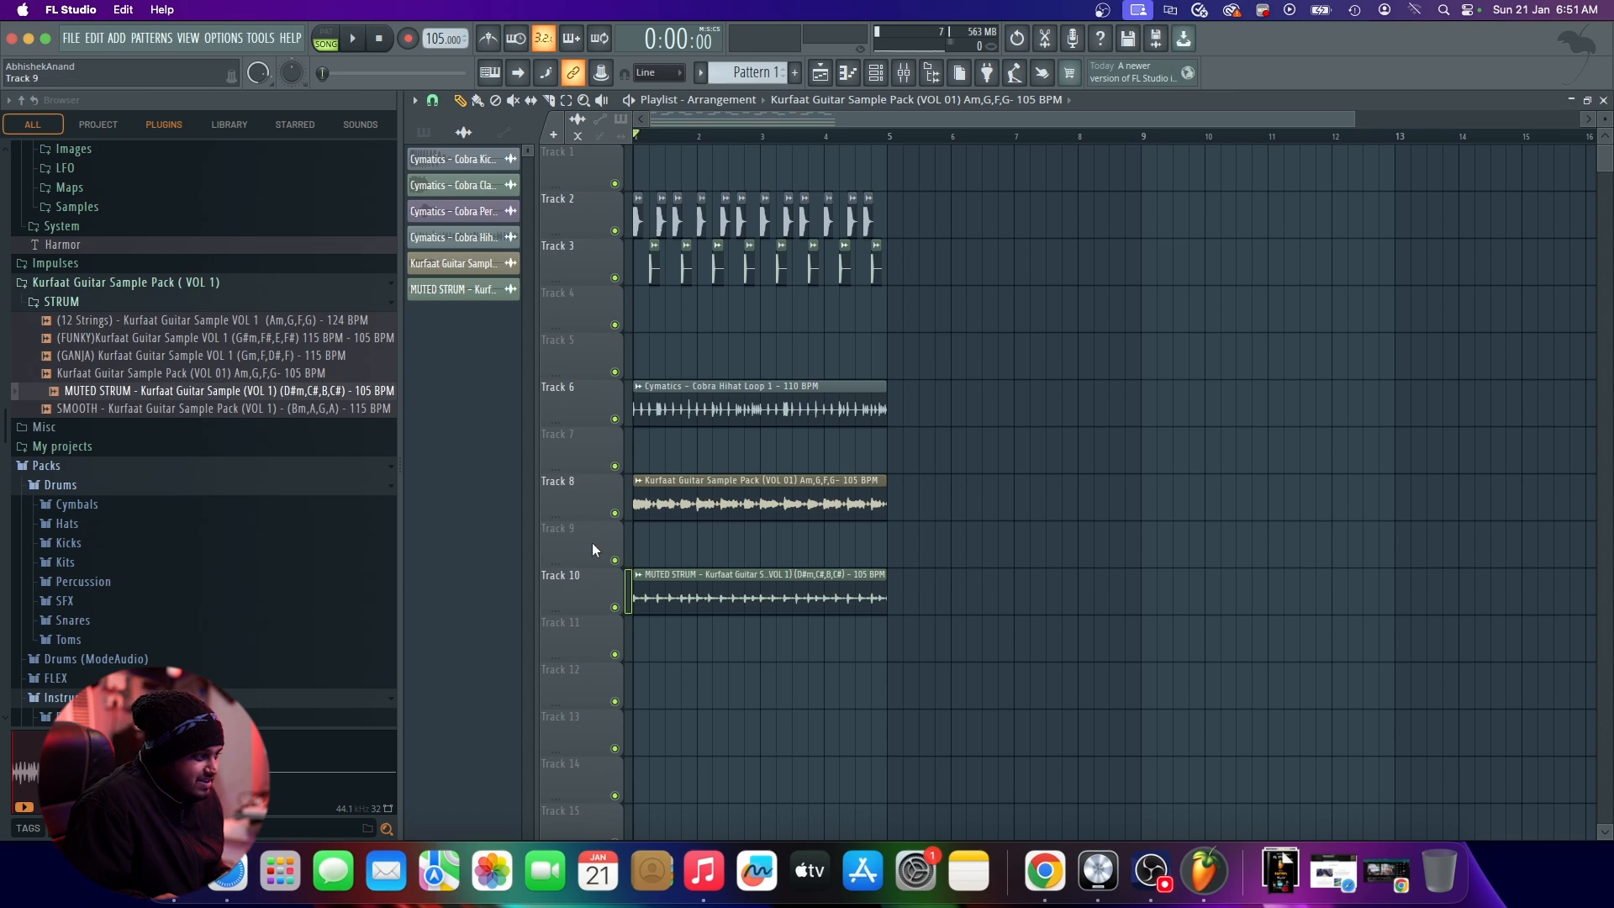
Step: Solo Track 8 and examine the Kurfaat Guitar Sample Pack clip's chord names and waveform
scroll(592, 542, up, 5)
right_click(614, 513)
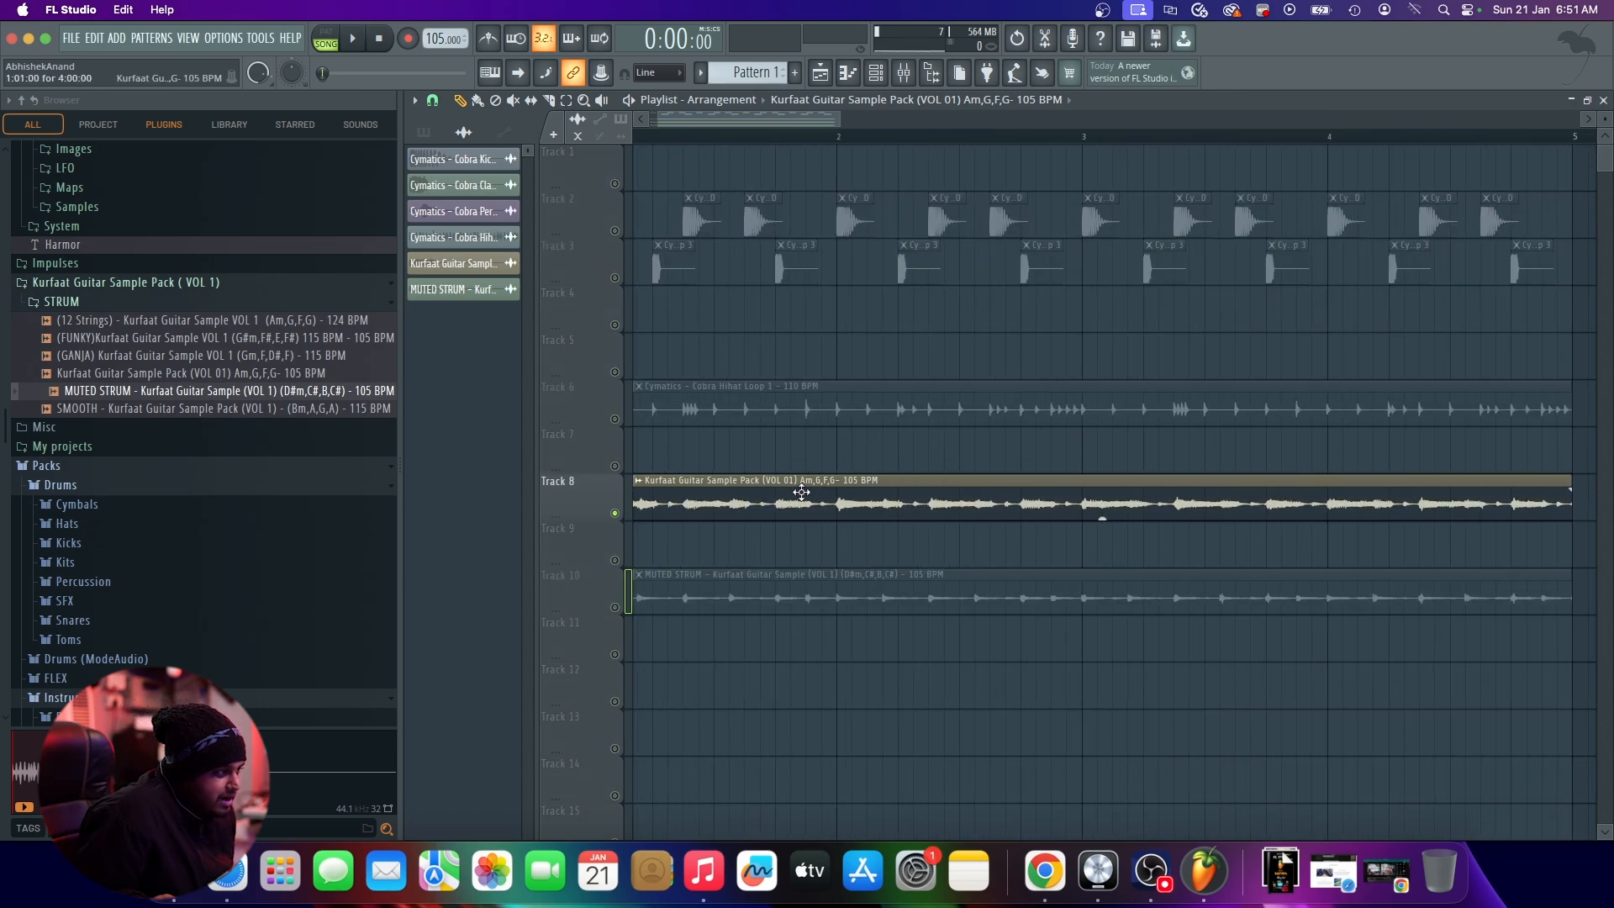
scroll(803, 491, down, 1)
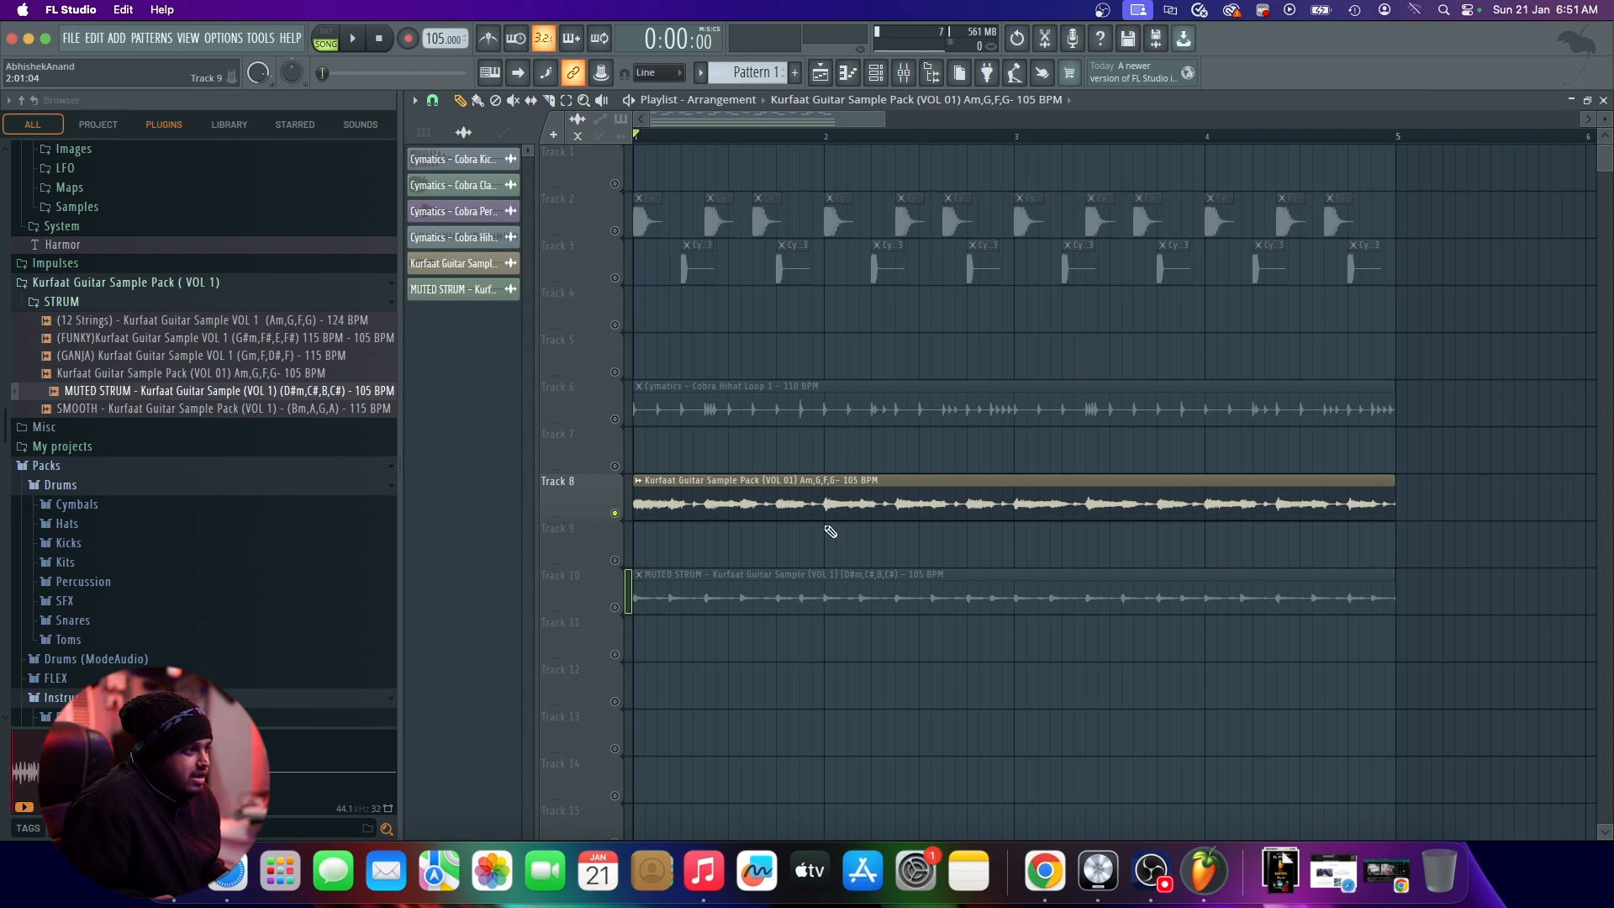
scroll(787, 495, up, 2)
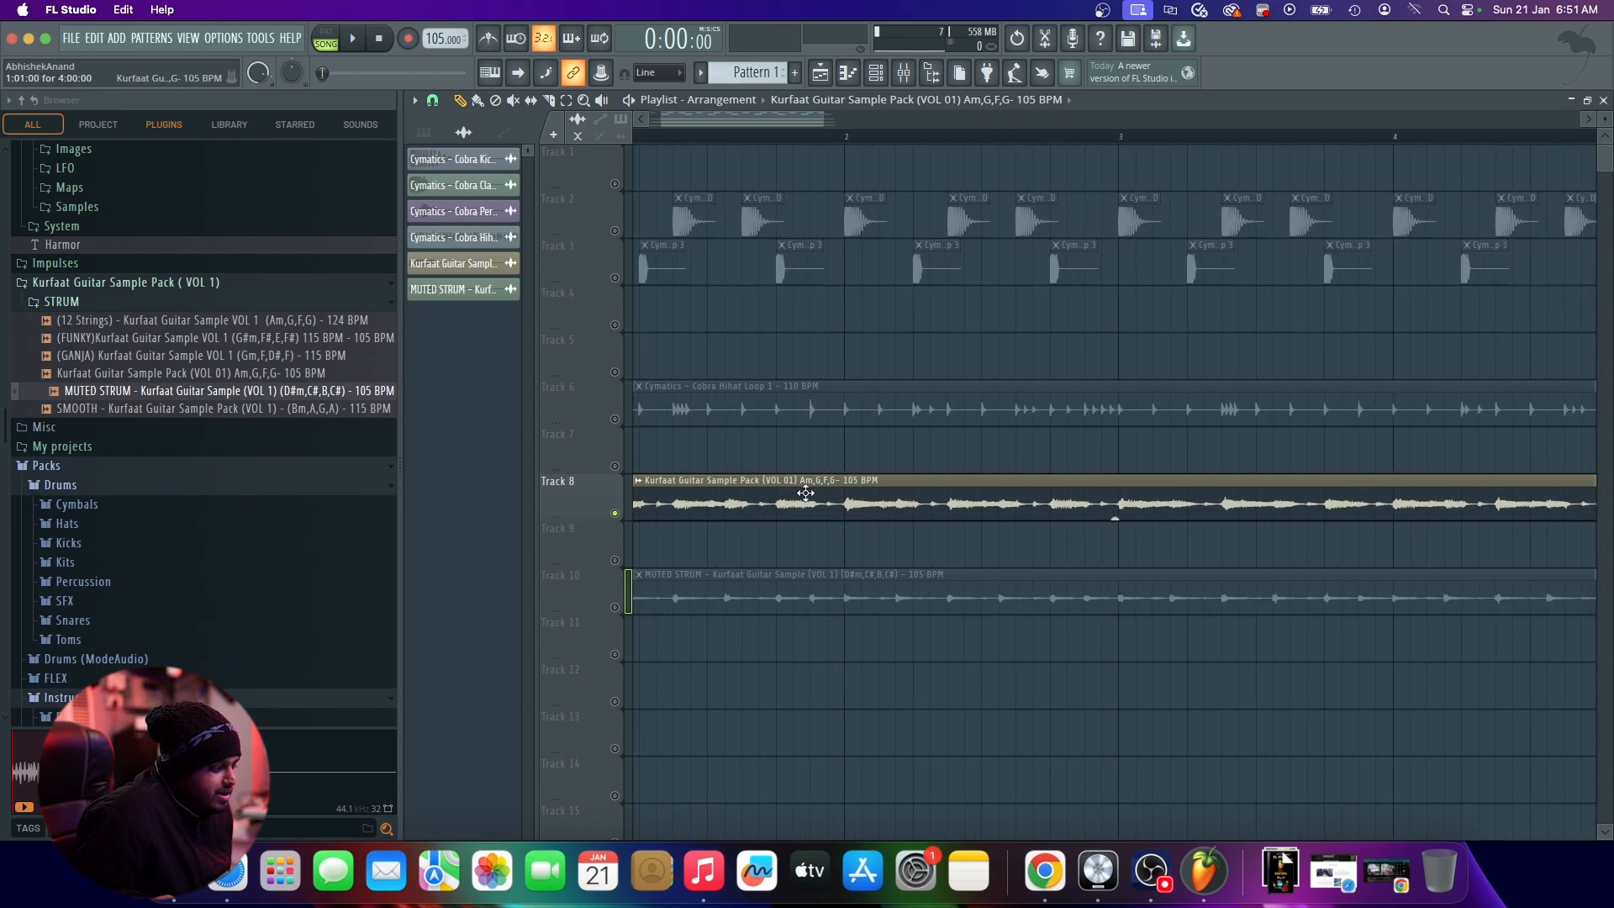
scroll(861, 488, down, 2)
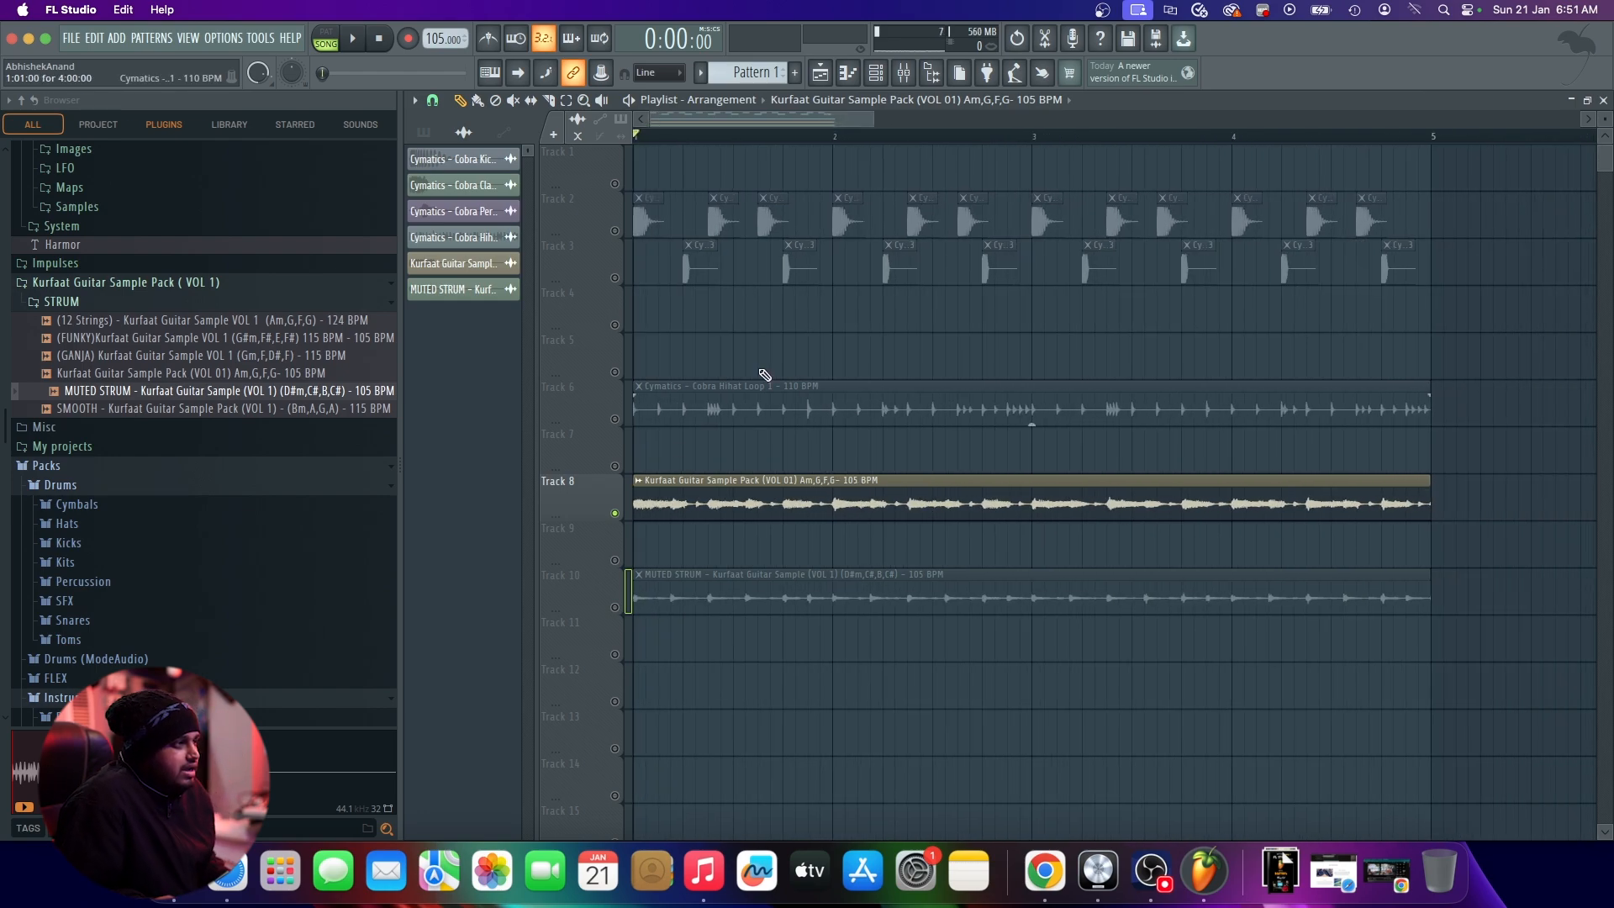
Step: Switch to a new Pattern 2 and place it at bar 1 on Track 12 of the playlist, with that track unmuted
click(875, 72)
scroll(749, 74, up, 1)
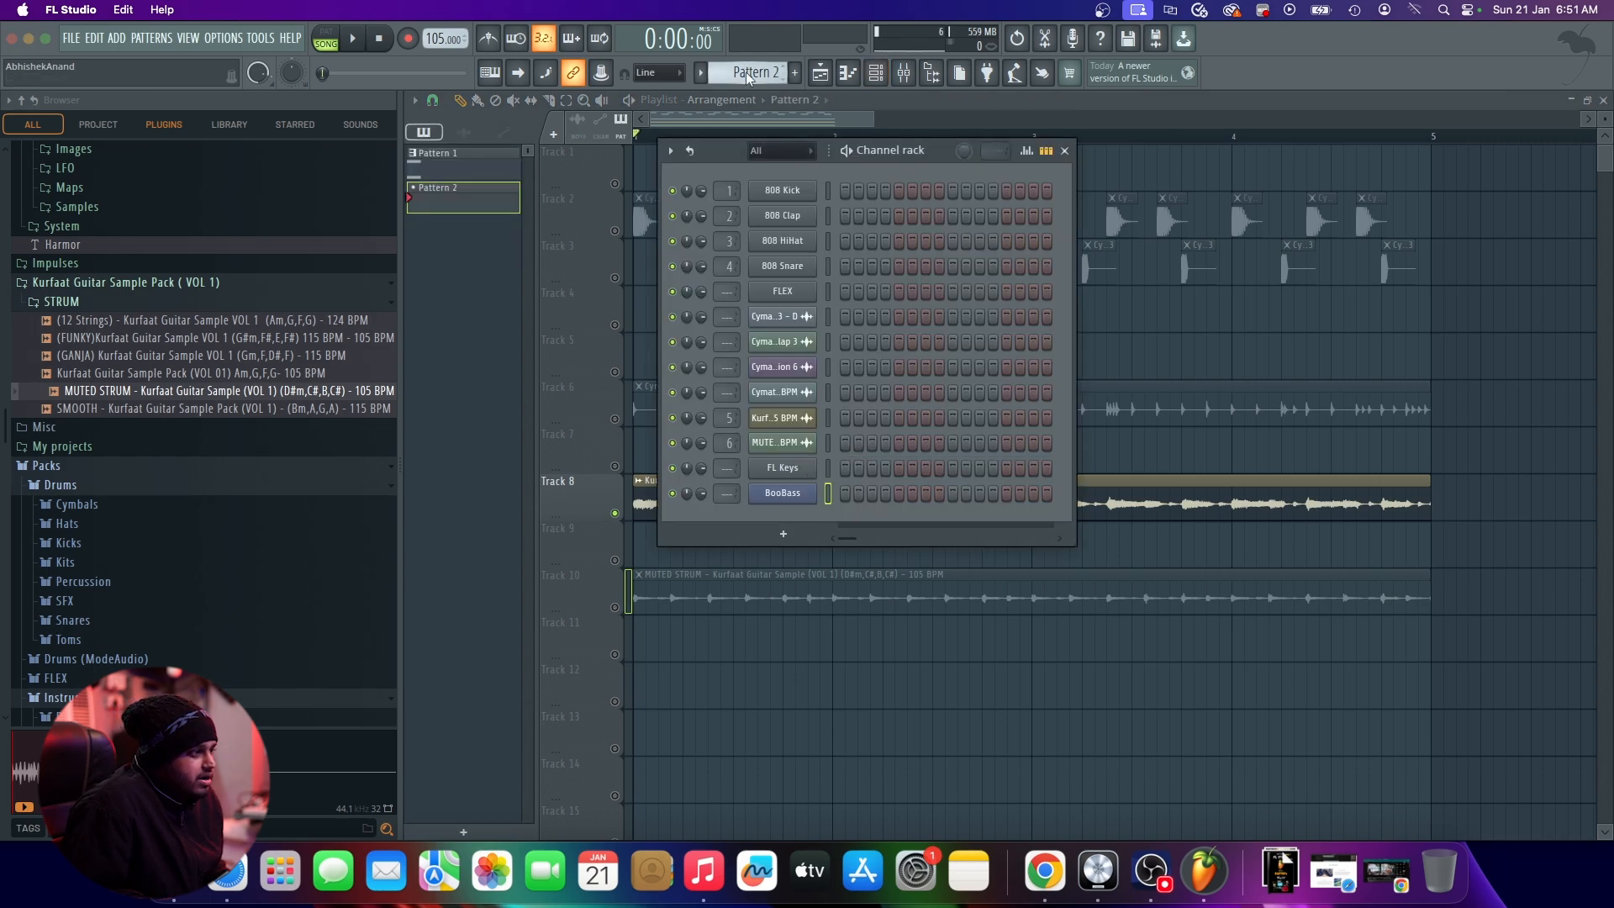
right_click(811, 488)
click(871, 494)
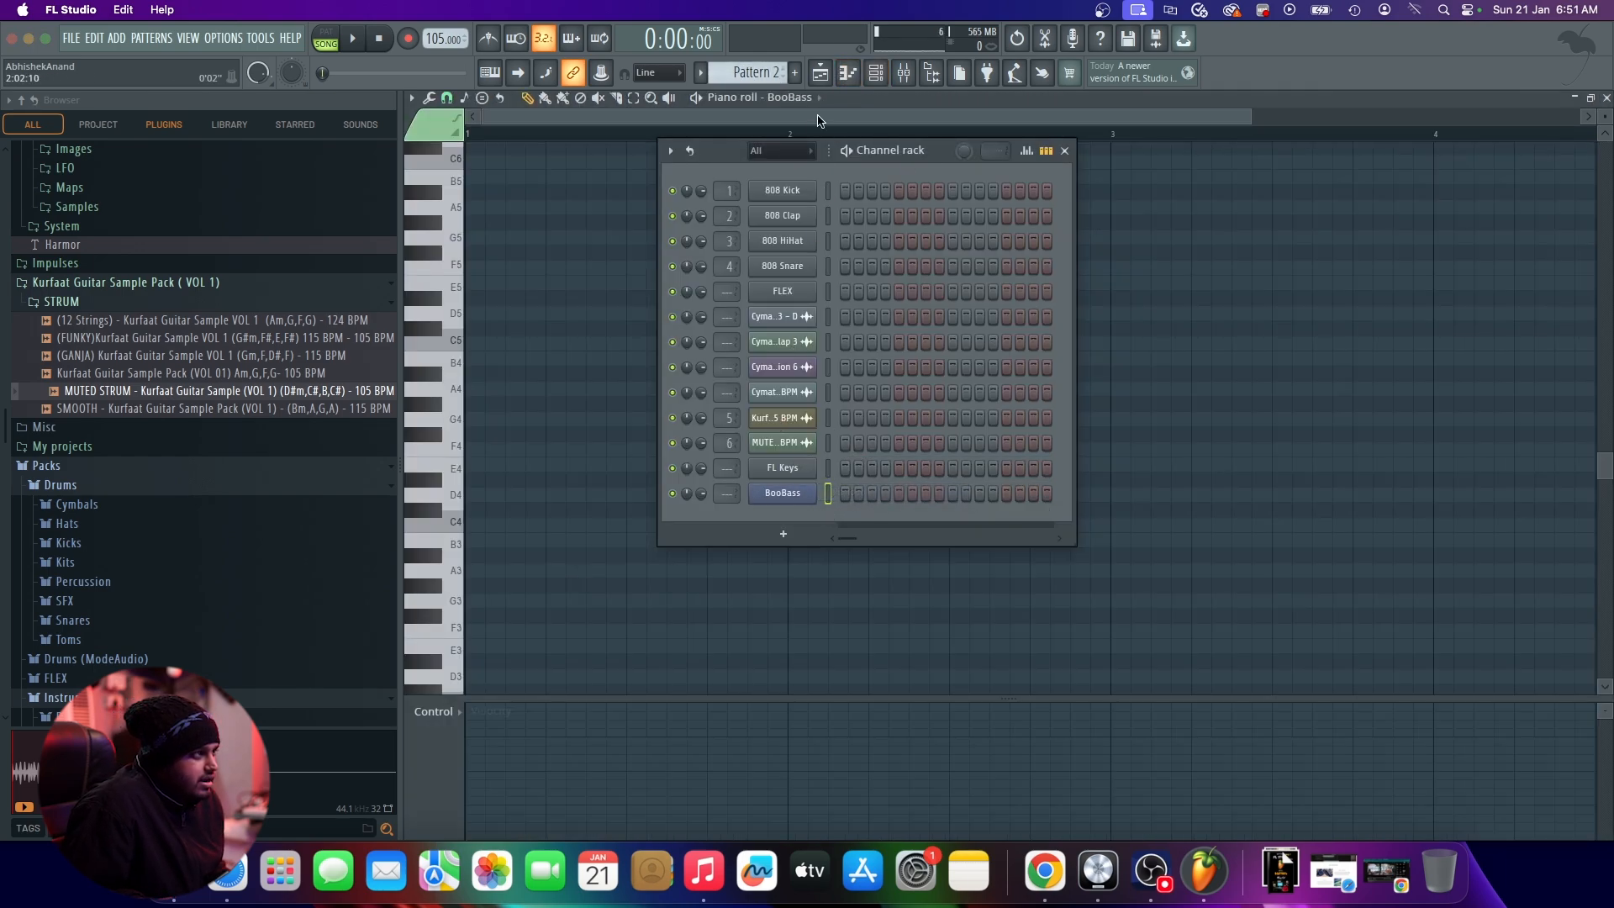
click(820, 75)
click(652, 681)
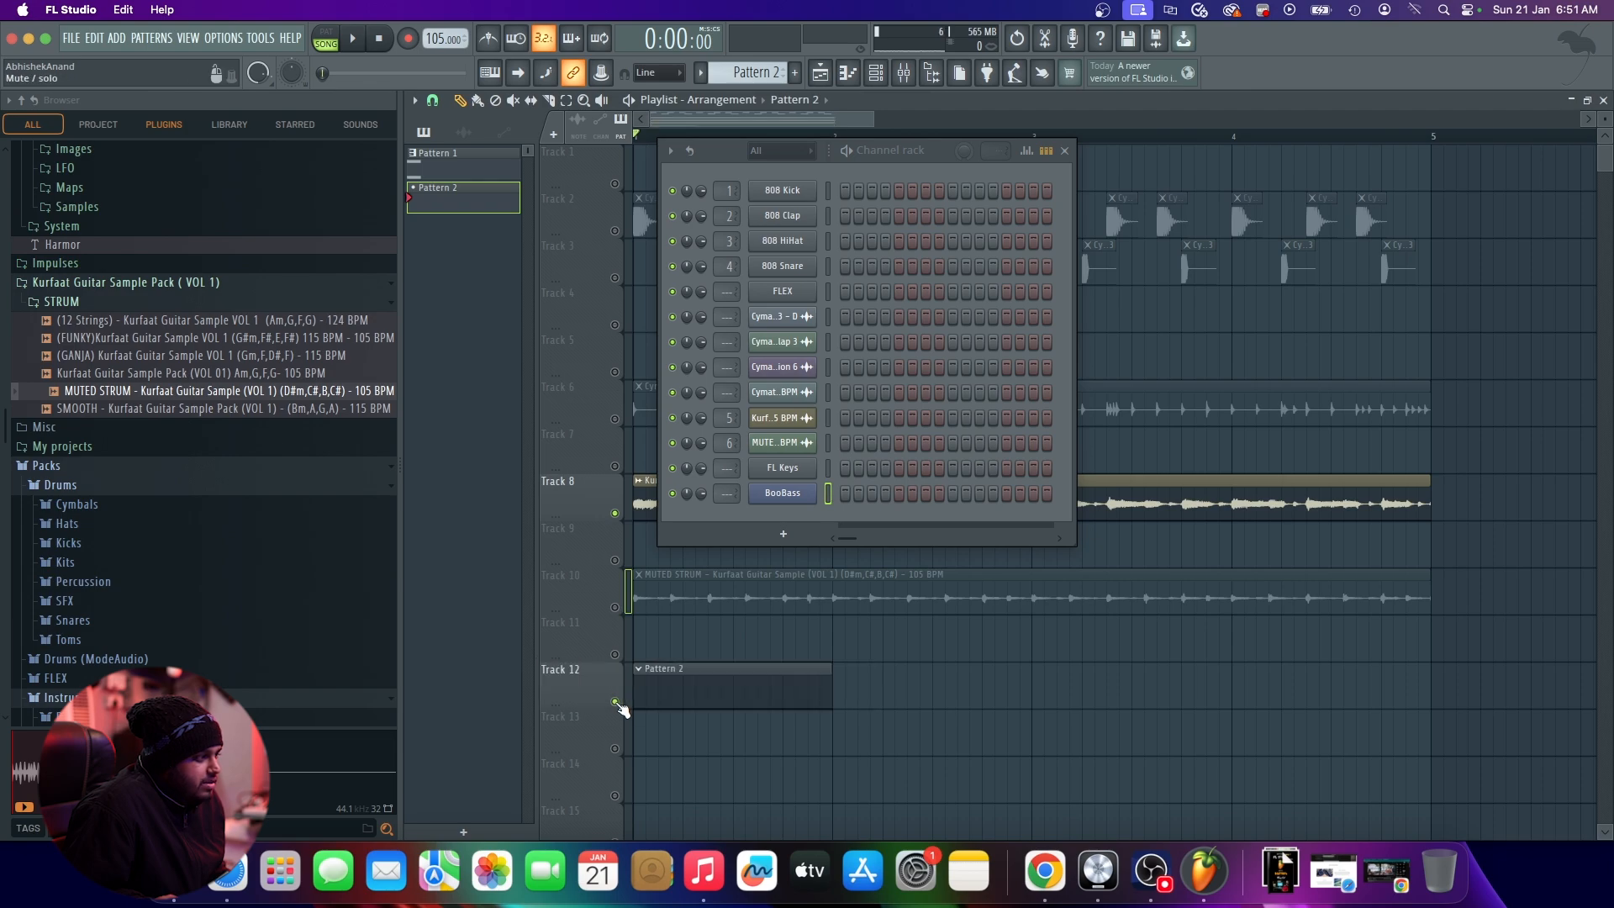
Step: Open the BooBass piano roll, close the channel rack, and draw a one-bar A4 note starting at bar 1
right_click(819, 488)
click(813, 492)
right_click(814, 493)
click(870, 492)
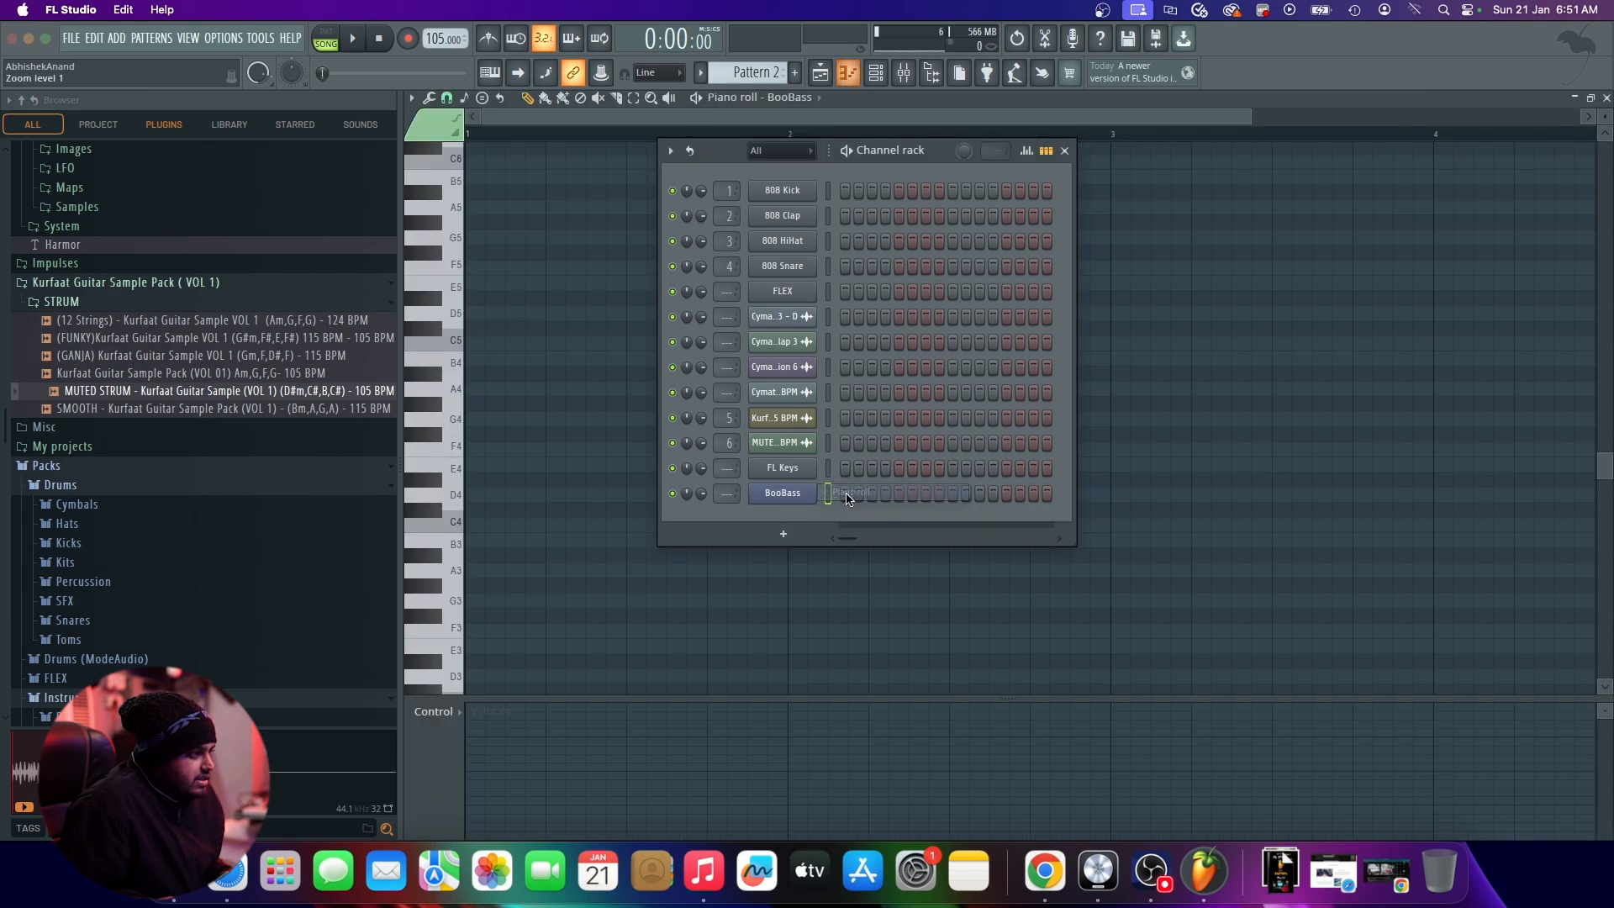
click(1065, 151)
click(527, 390)
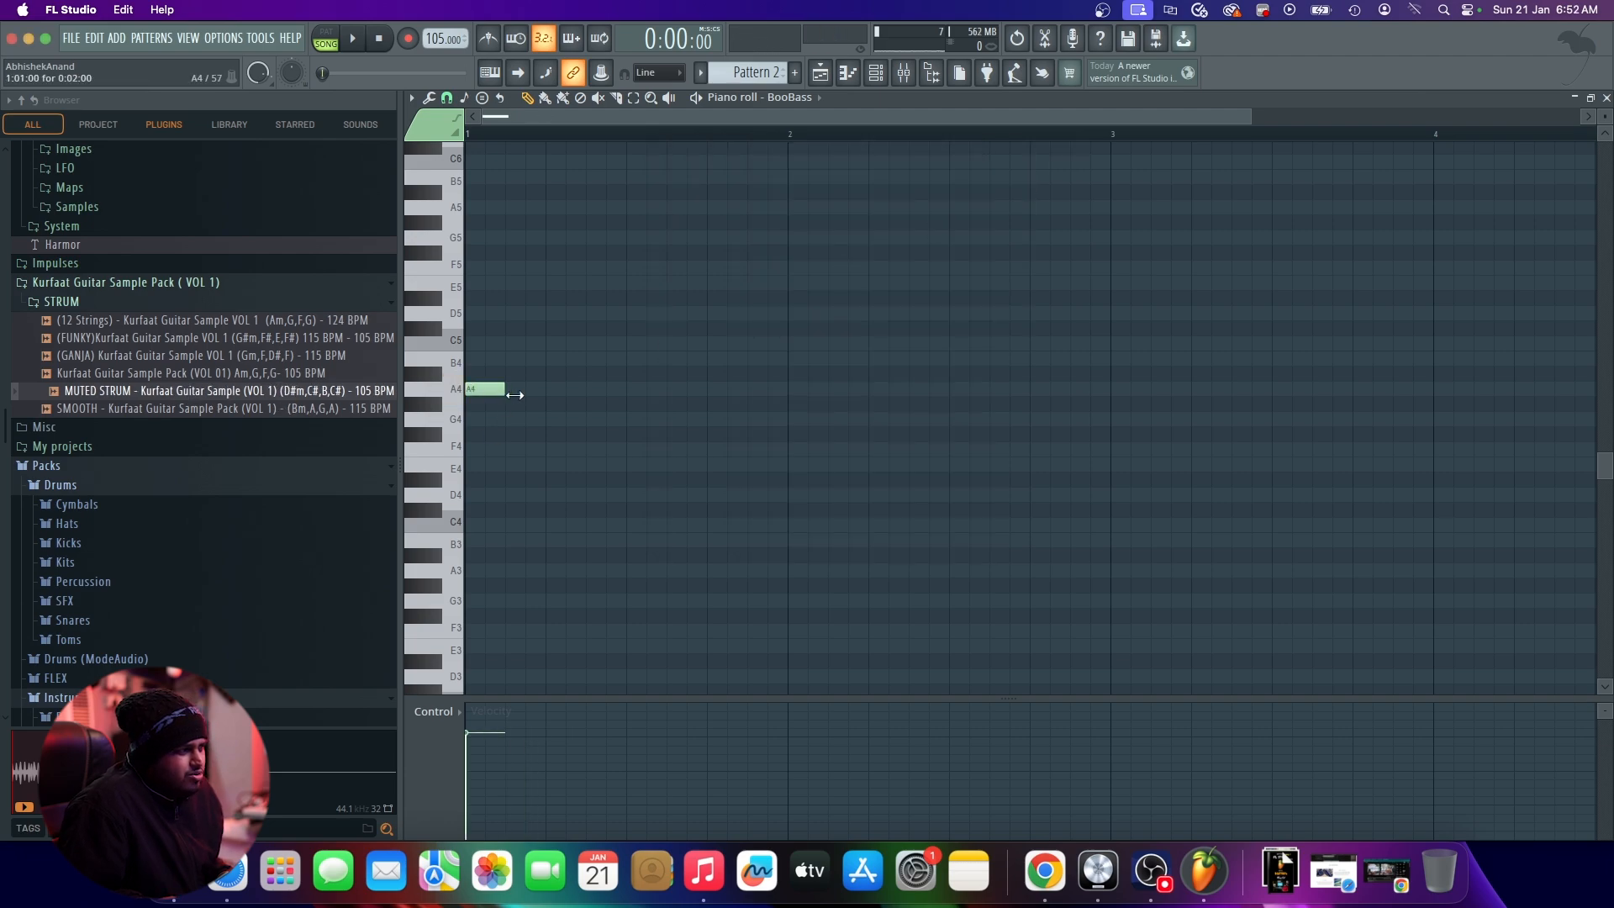
drag(504, 390, 803, 413)
Step: Check the guitar clip's chords in the playlist, return to Pattern 2's BooBass notes, and play the bass with the guitar
key(F5)
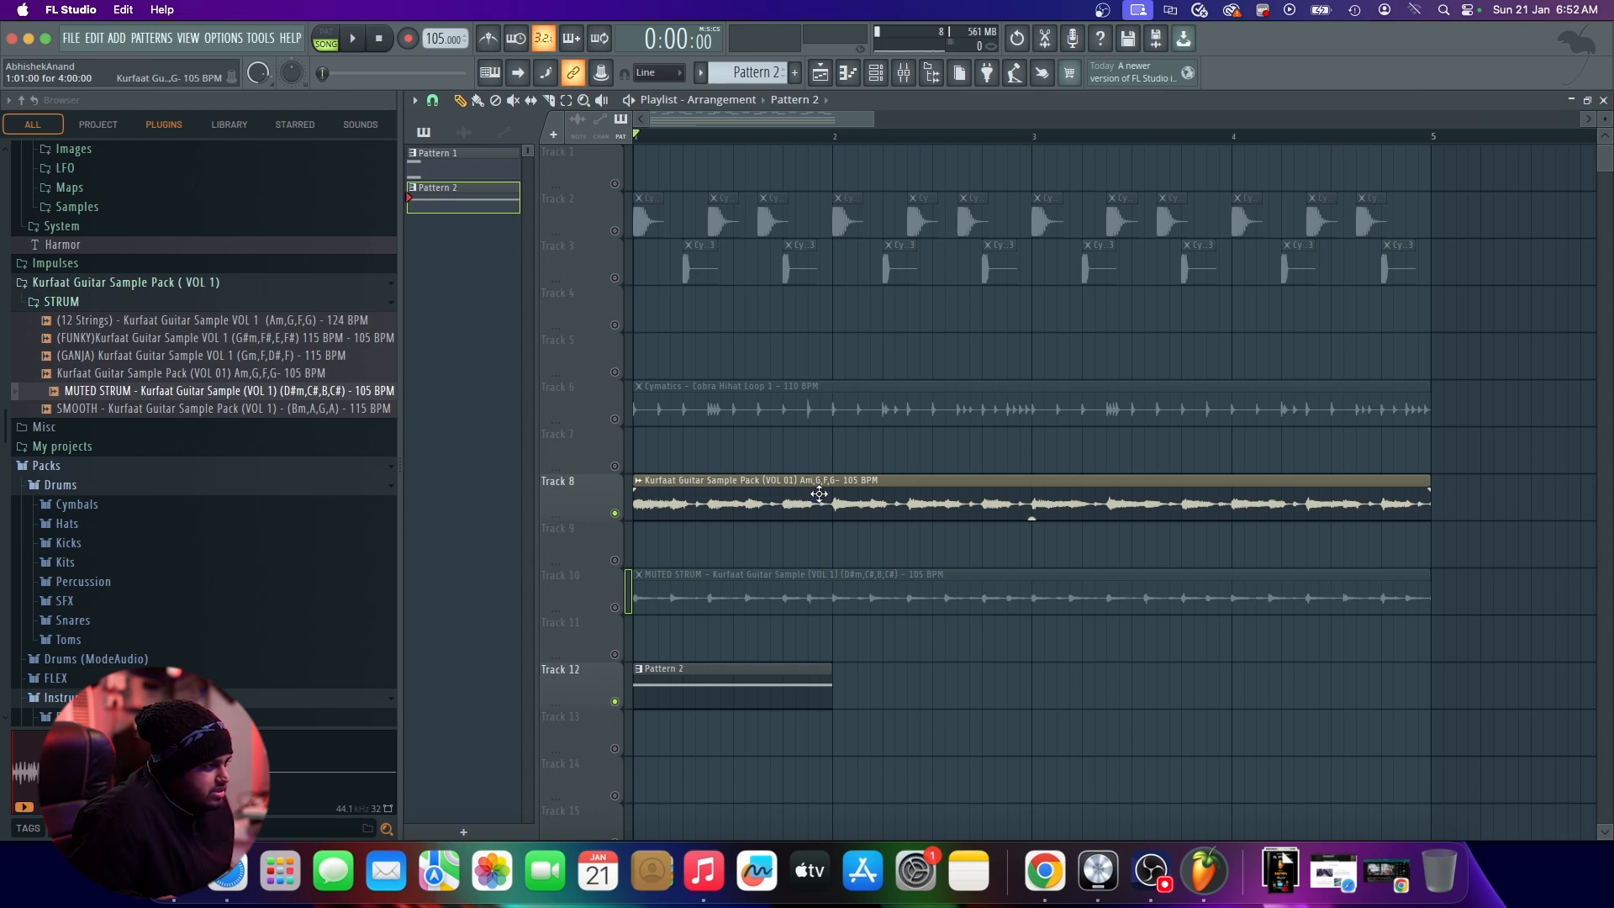
double_click(734, 667)
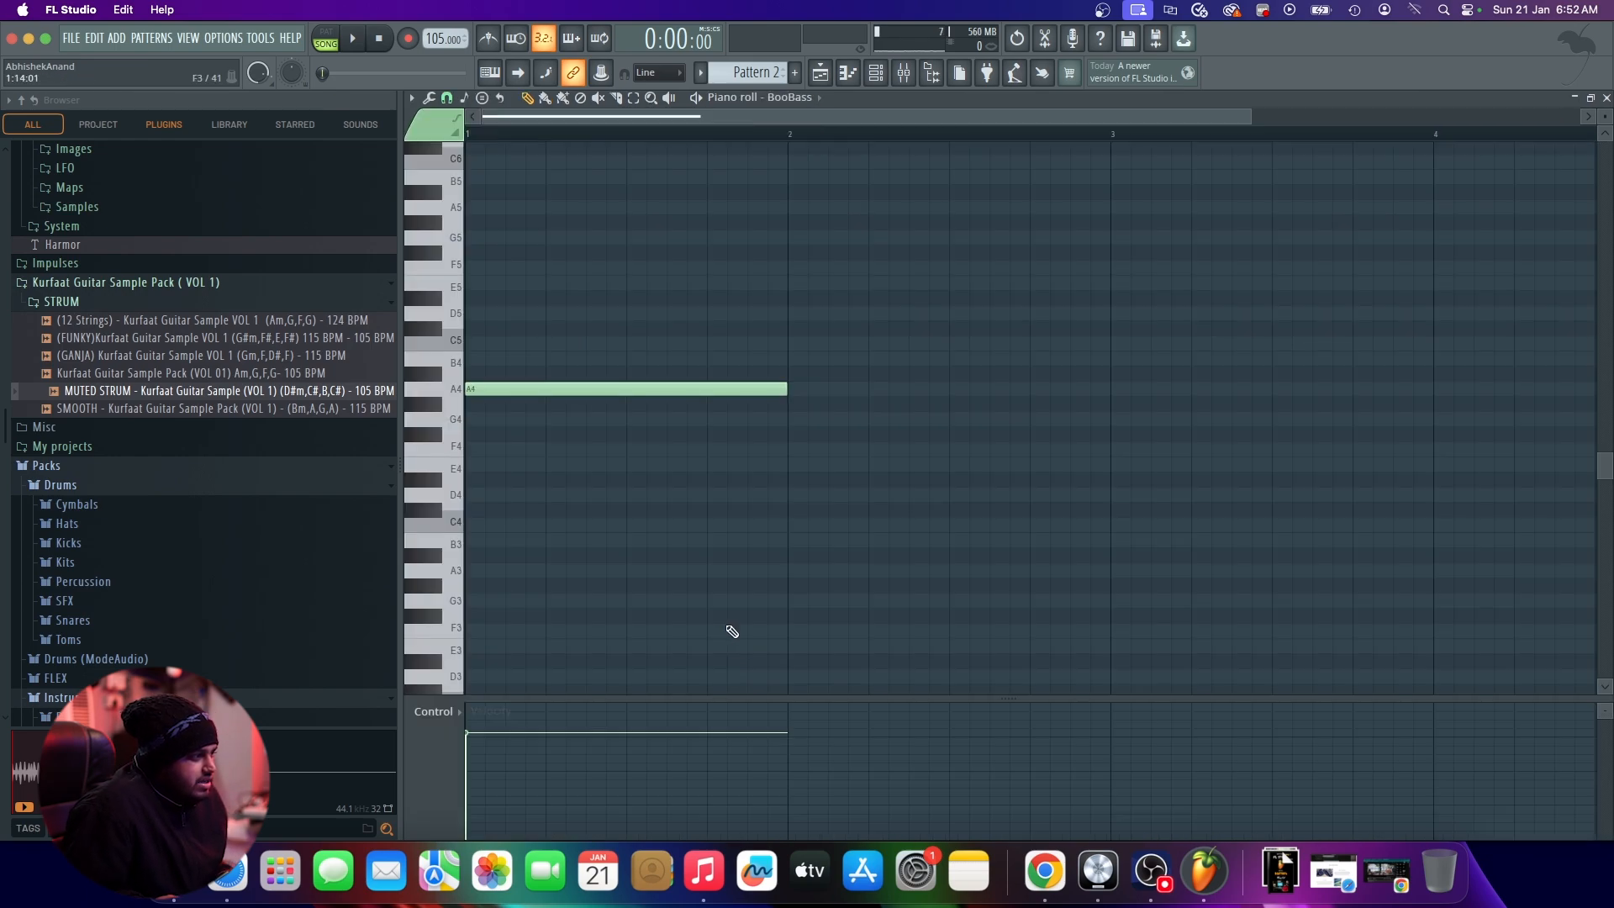
scroll(703, 548, up, 5)
scroll(698, 548, down, 3)
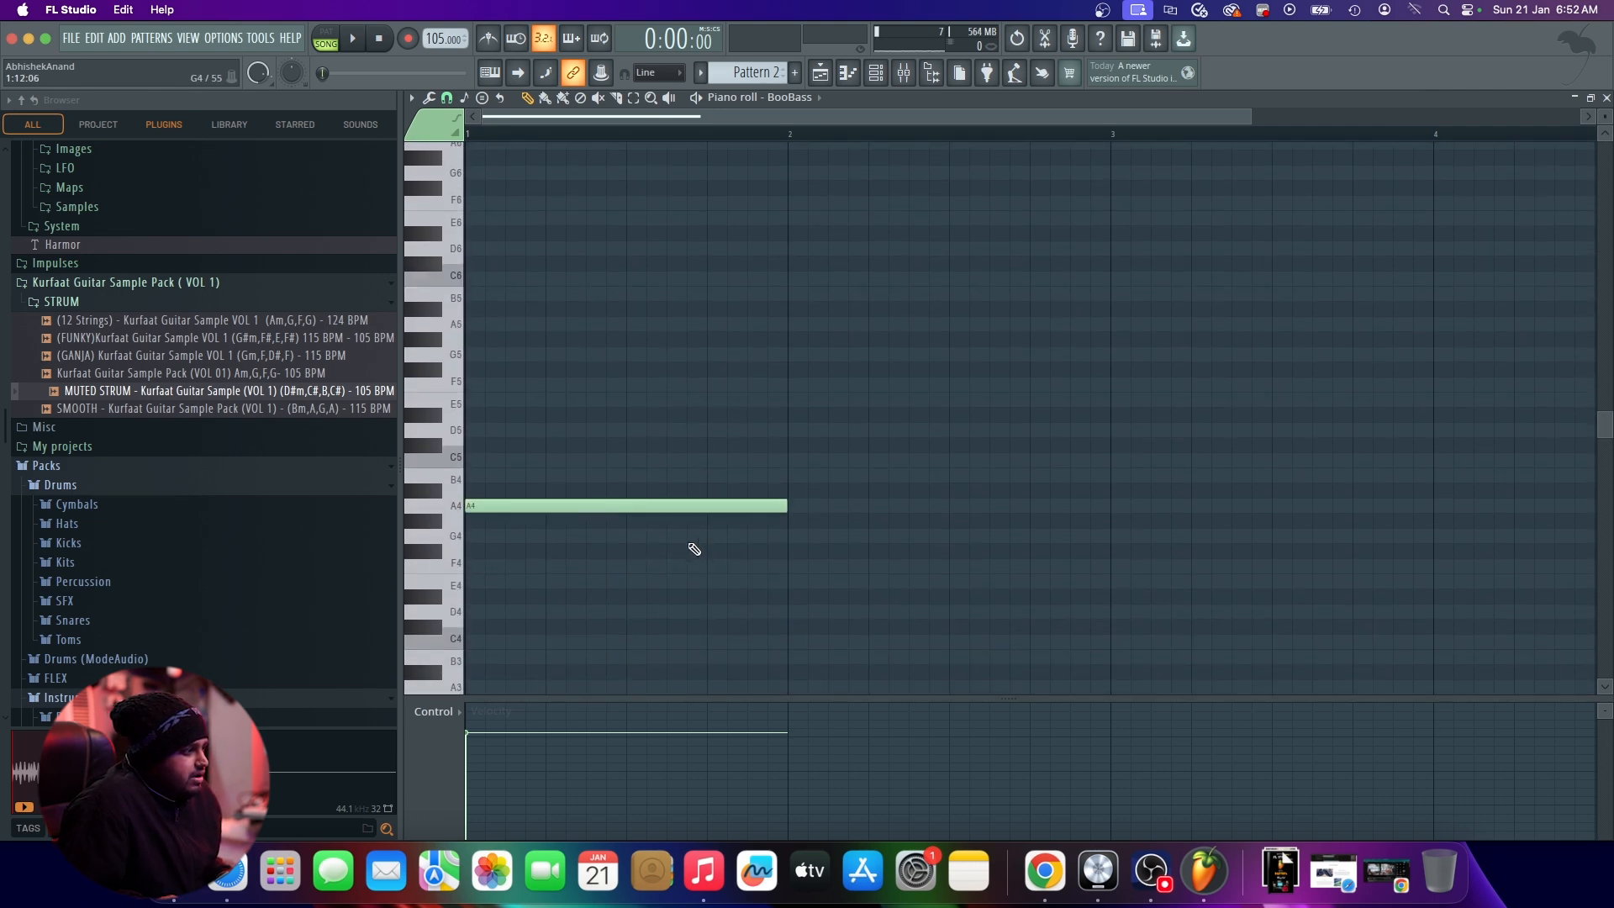
key(space)
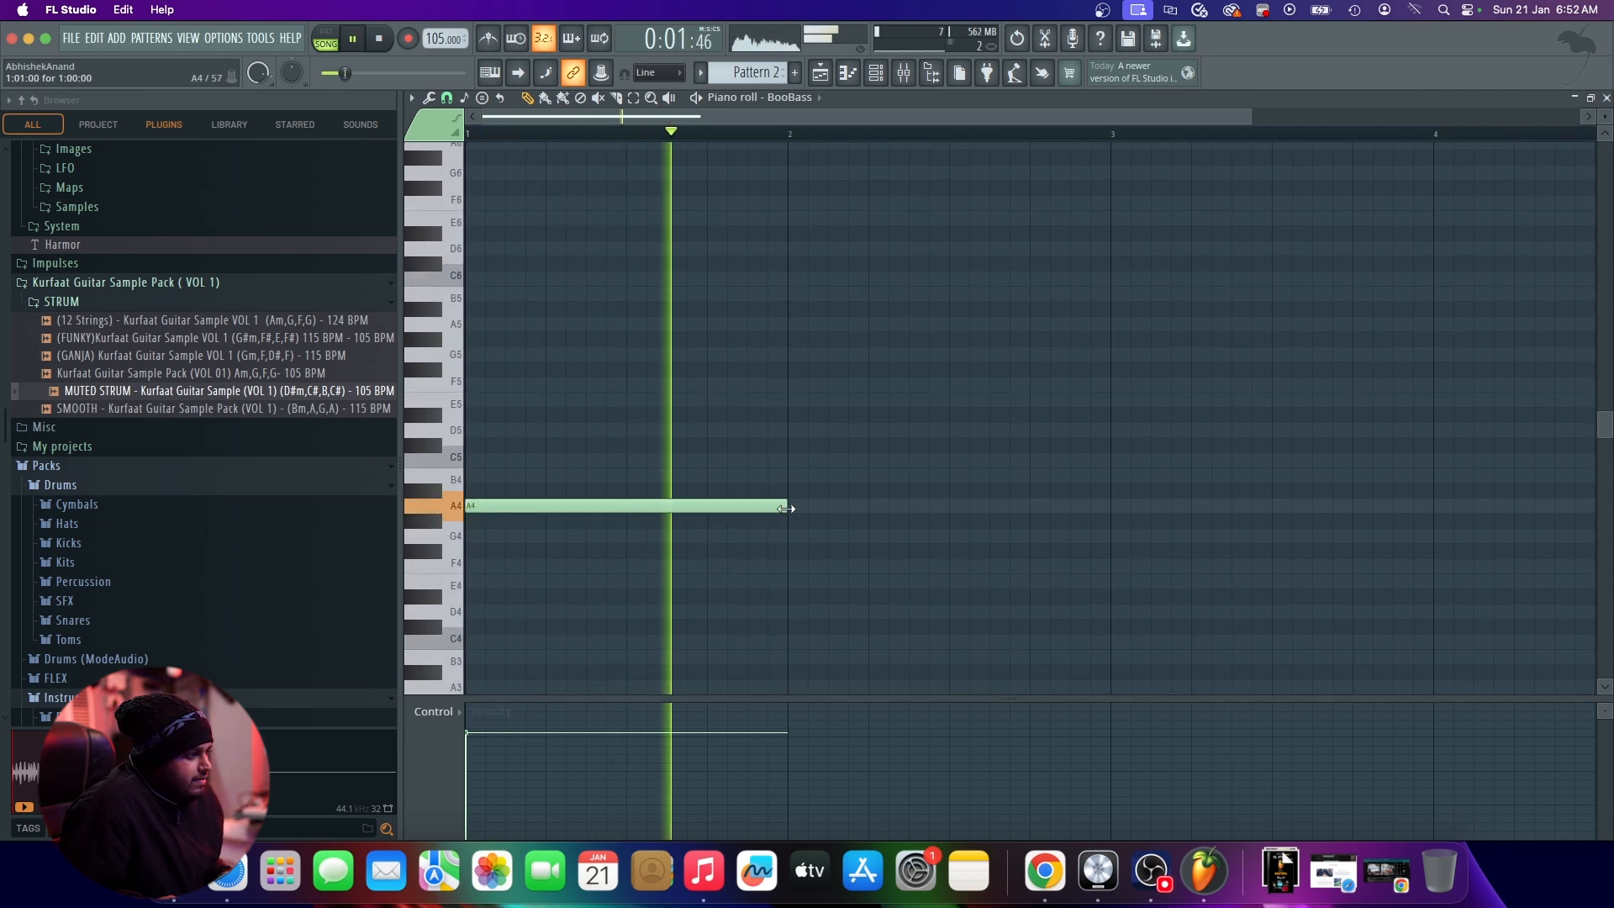
click(796, 538)
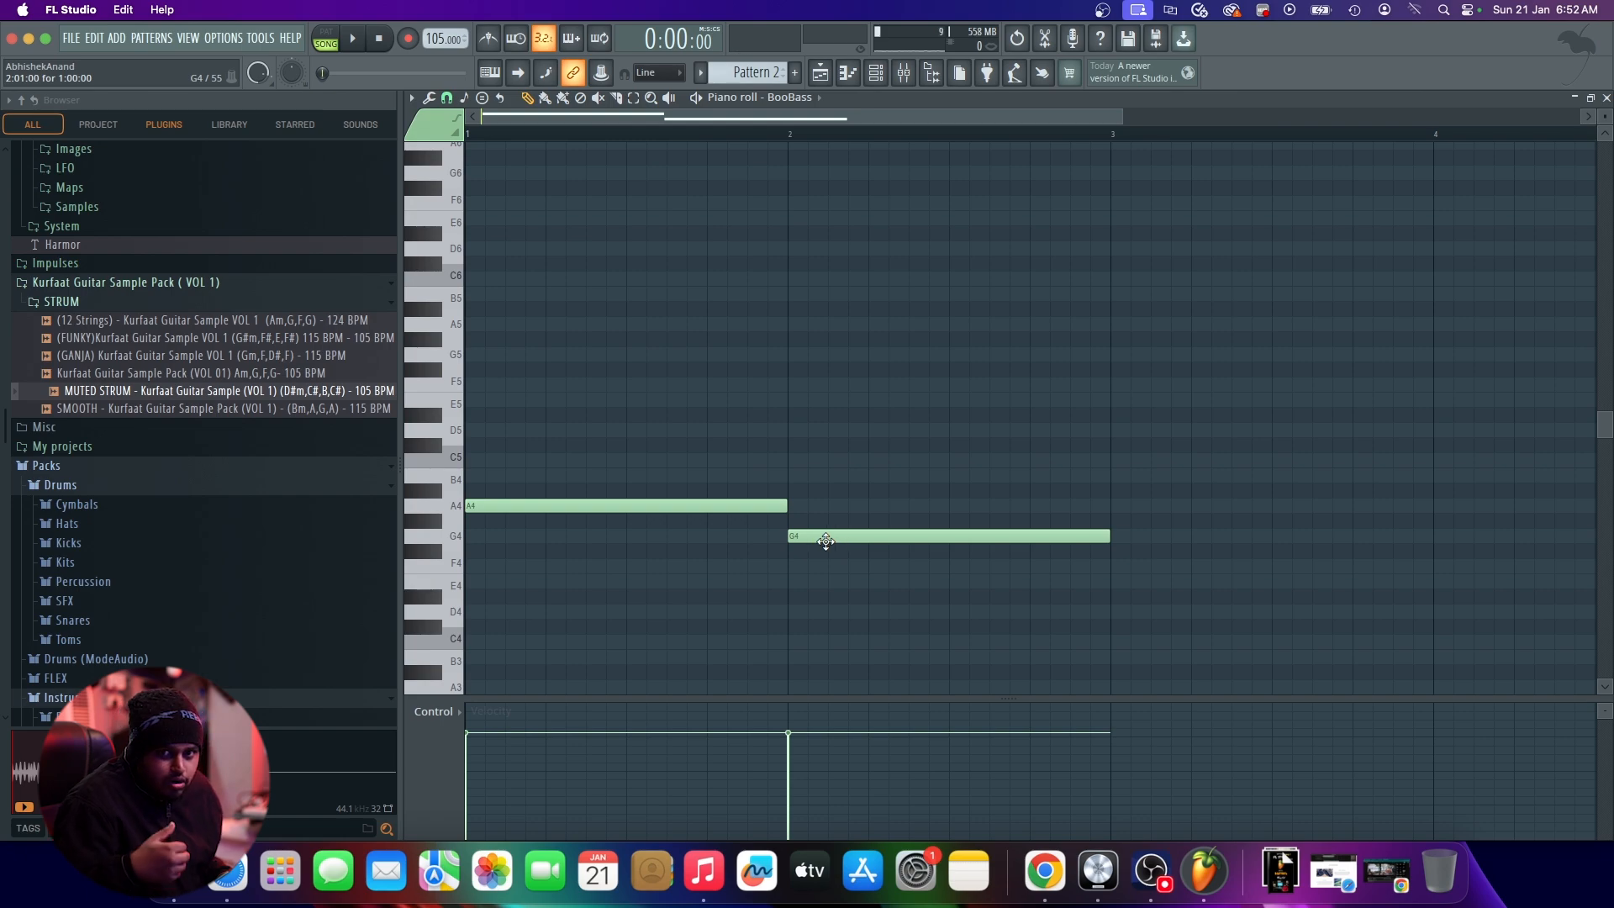
mouse_move(784, 505)
mouse_down()
mouse_move(698, 505)
mouse_move(789, 518)
mouse_up()
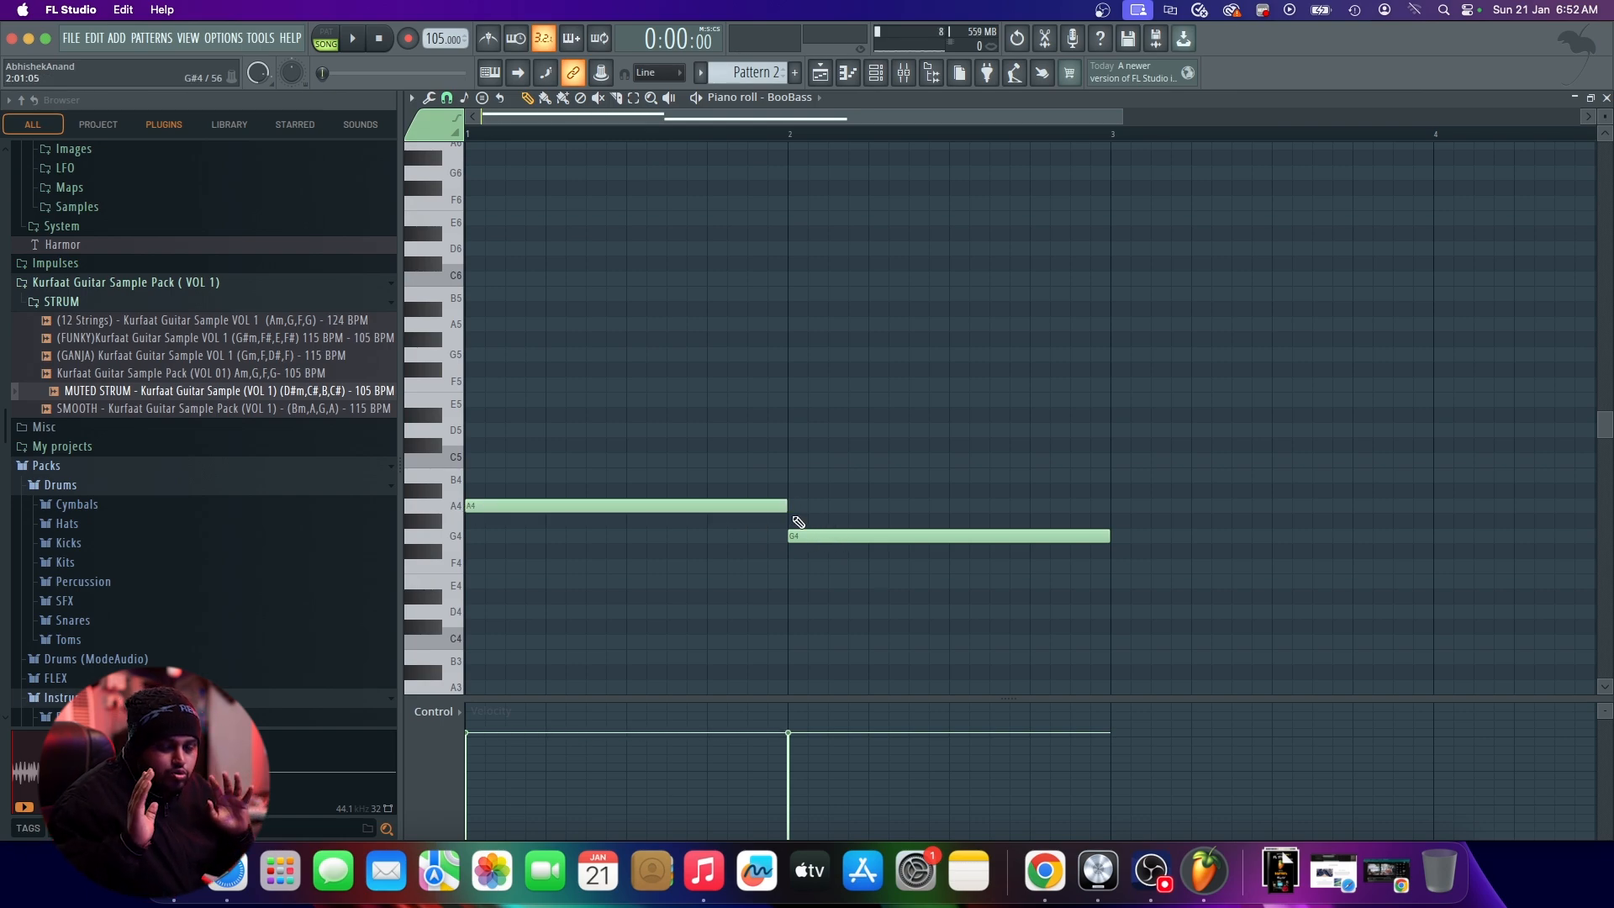
right_click(803, 536)
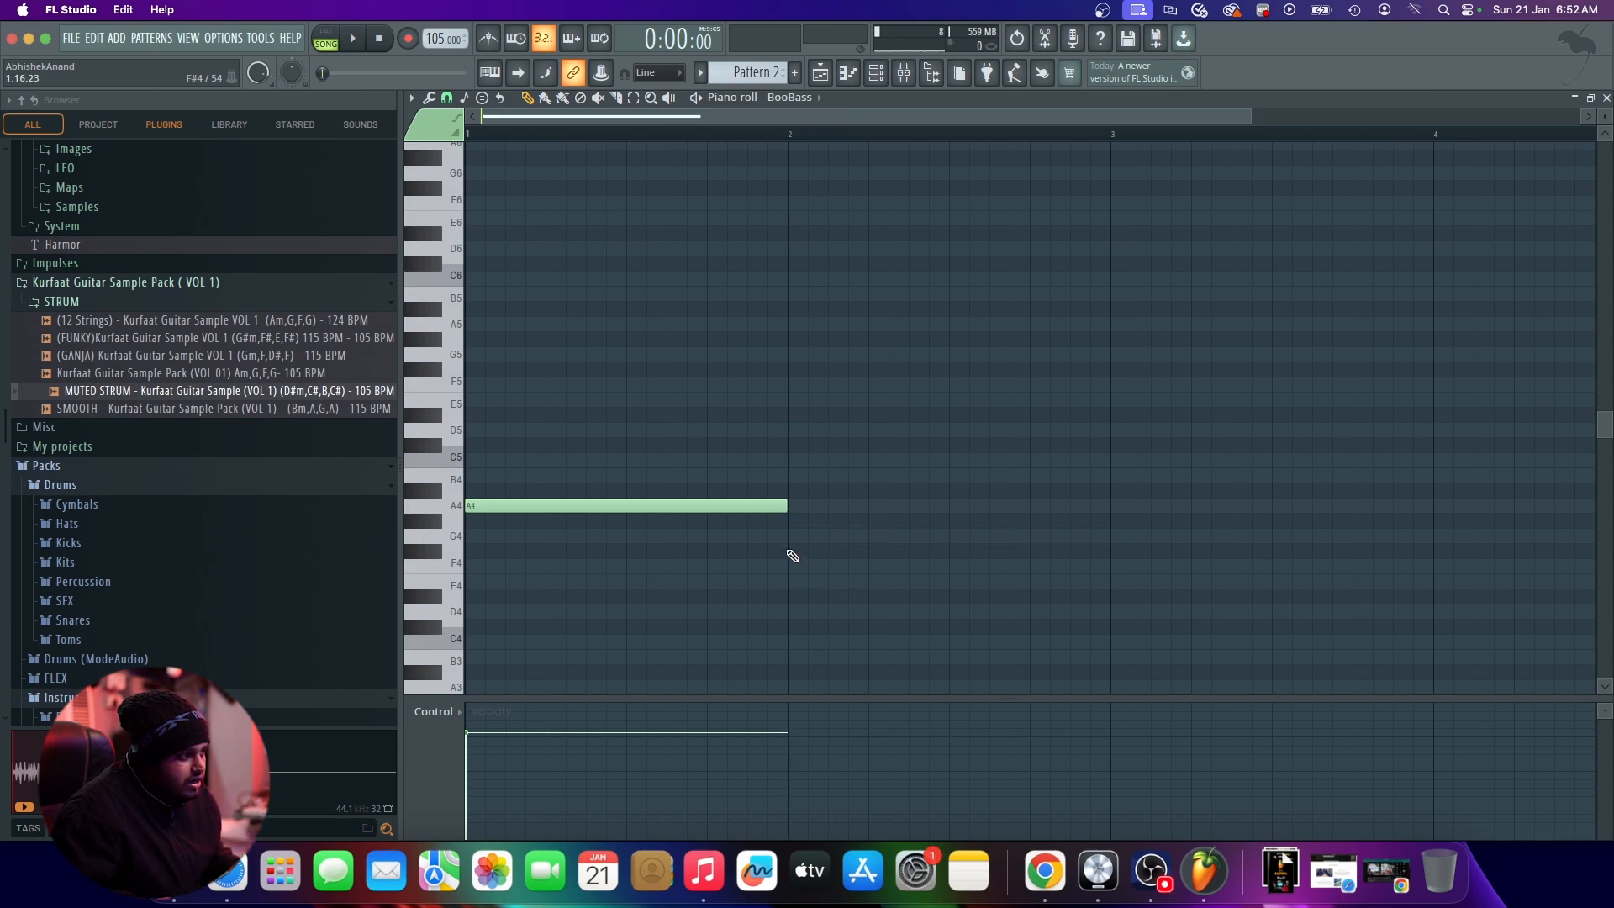
Step: Remove the A4 note, play the guitar without bass, and redraw A4 as a one-bar note at bar 1
right_click(769, 505)
key(space)
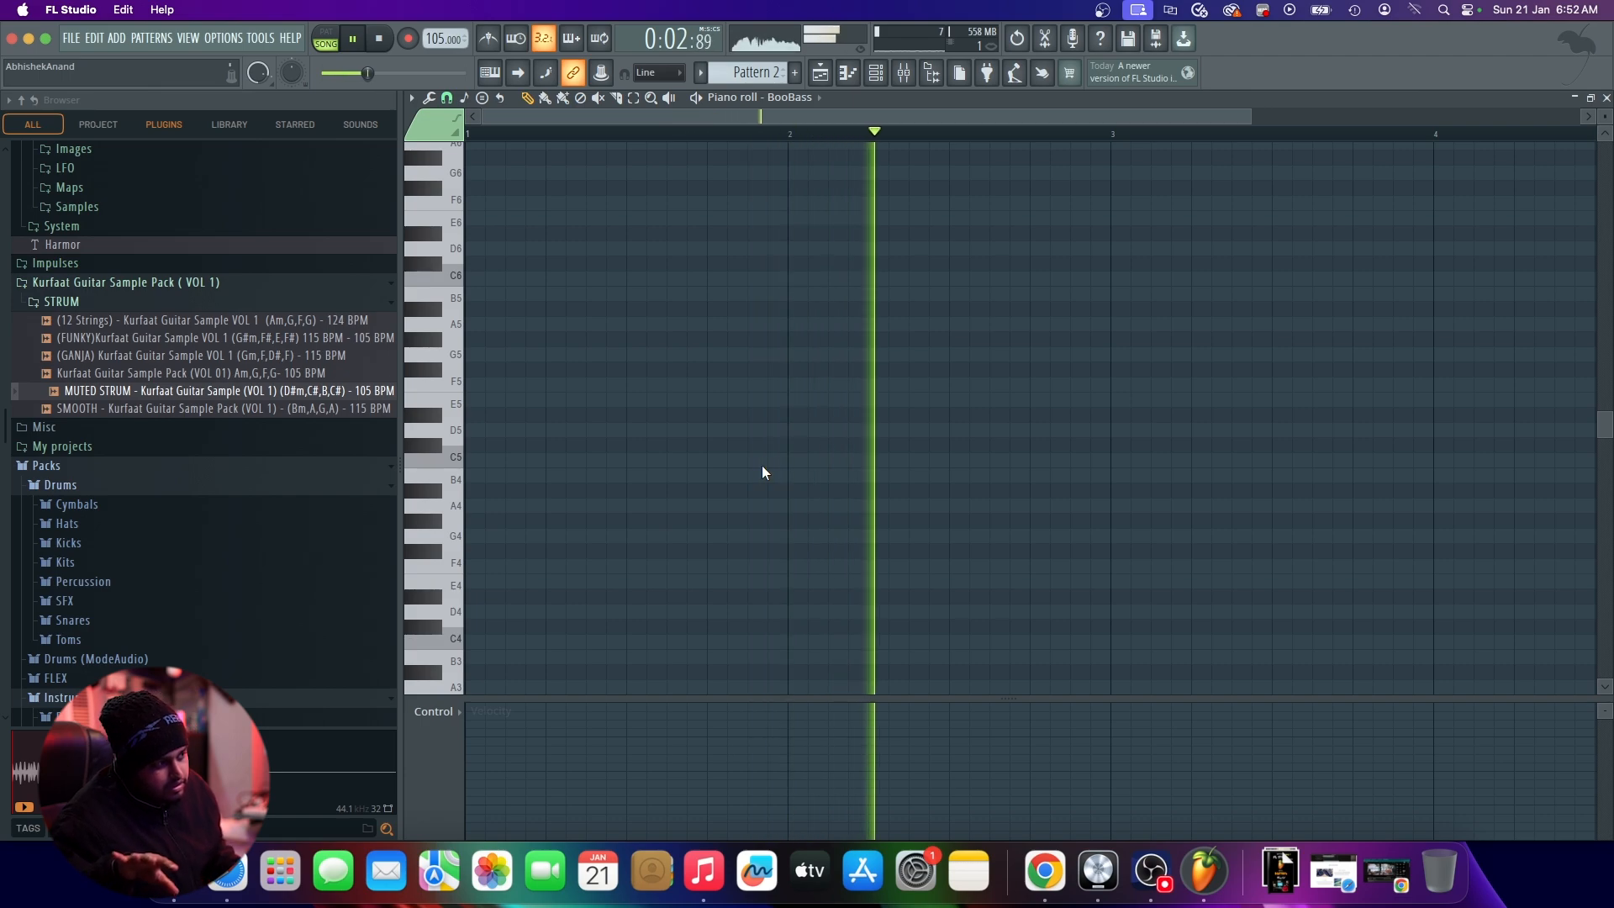
key(space)
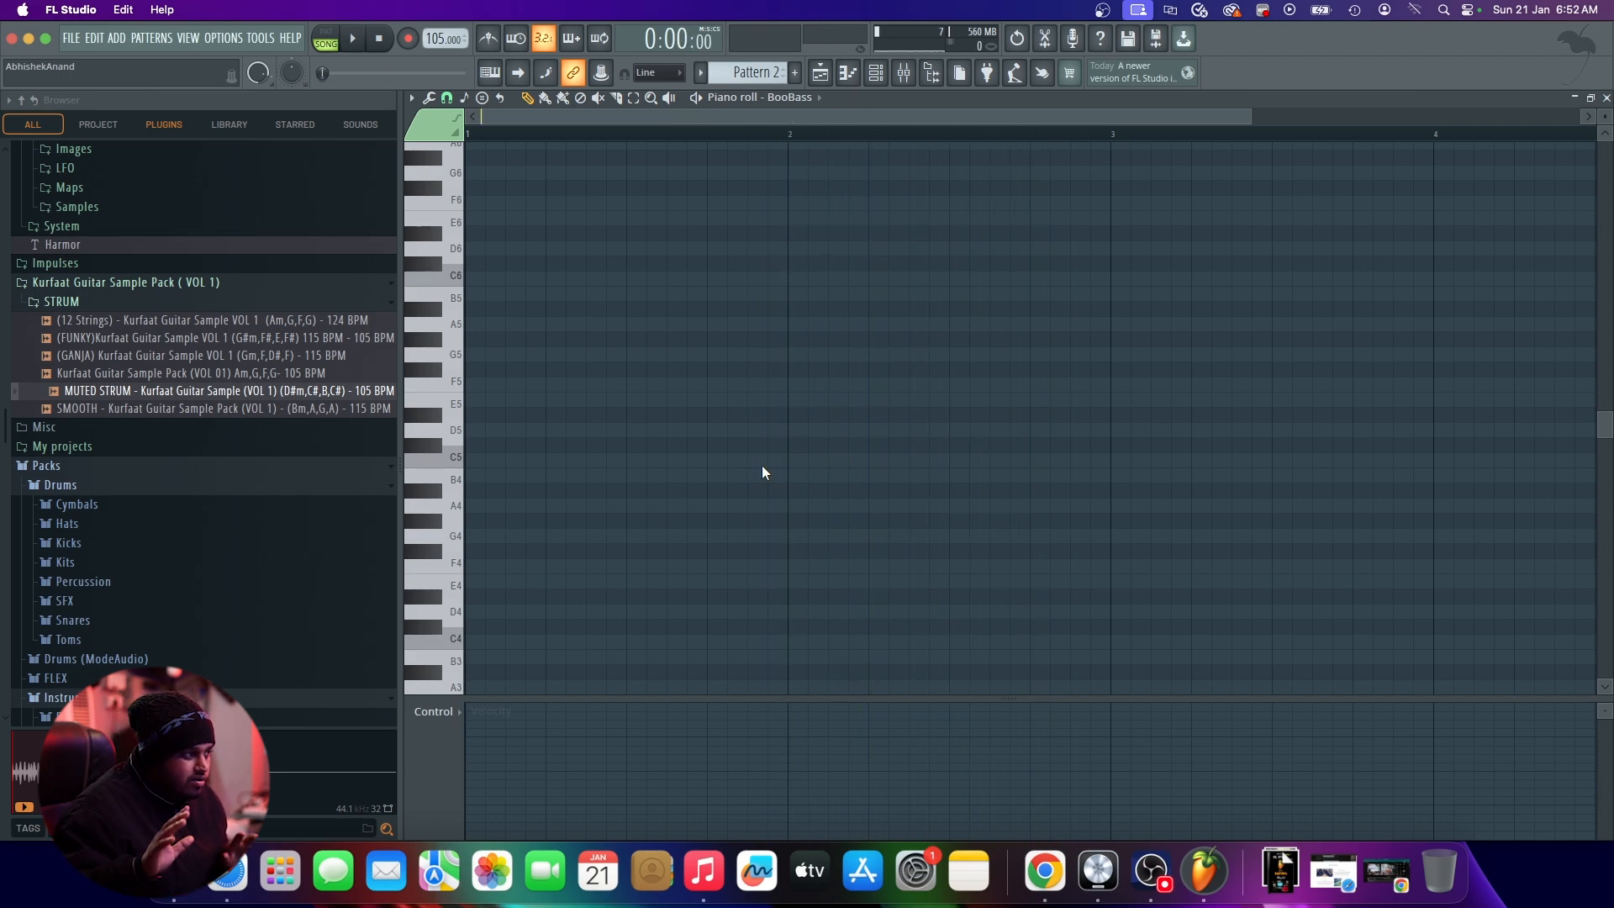
click(576, 508)
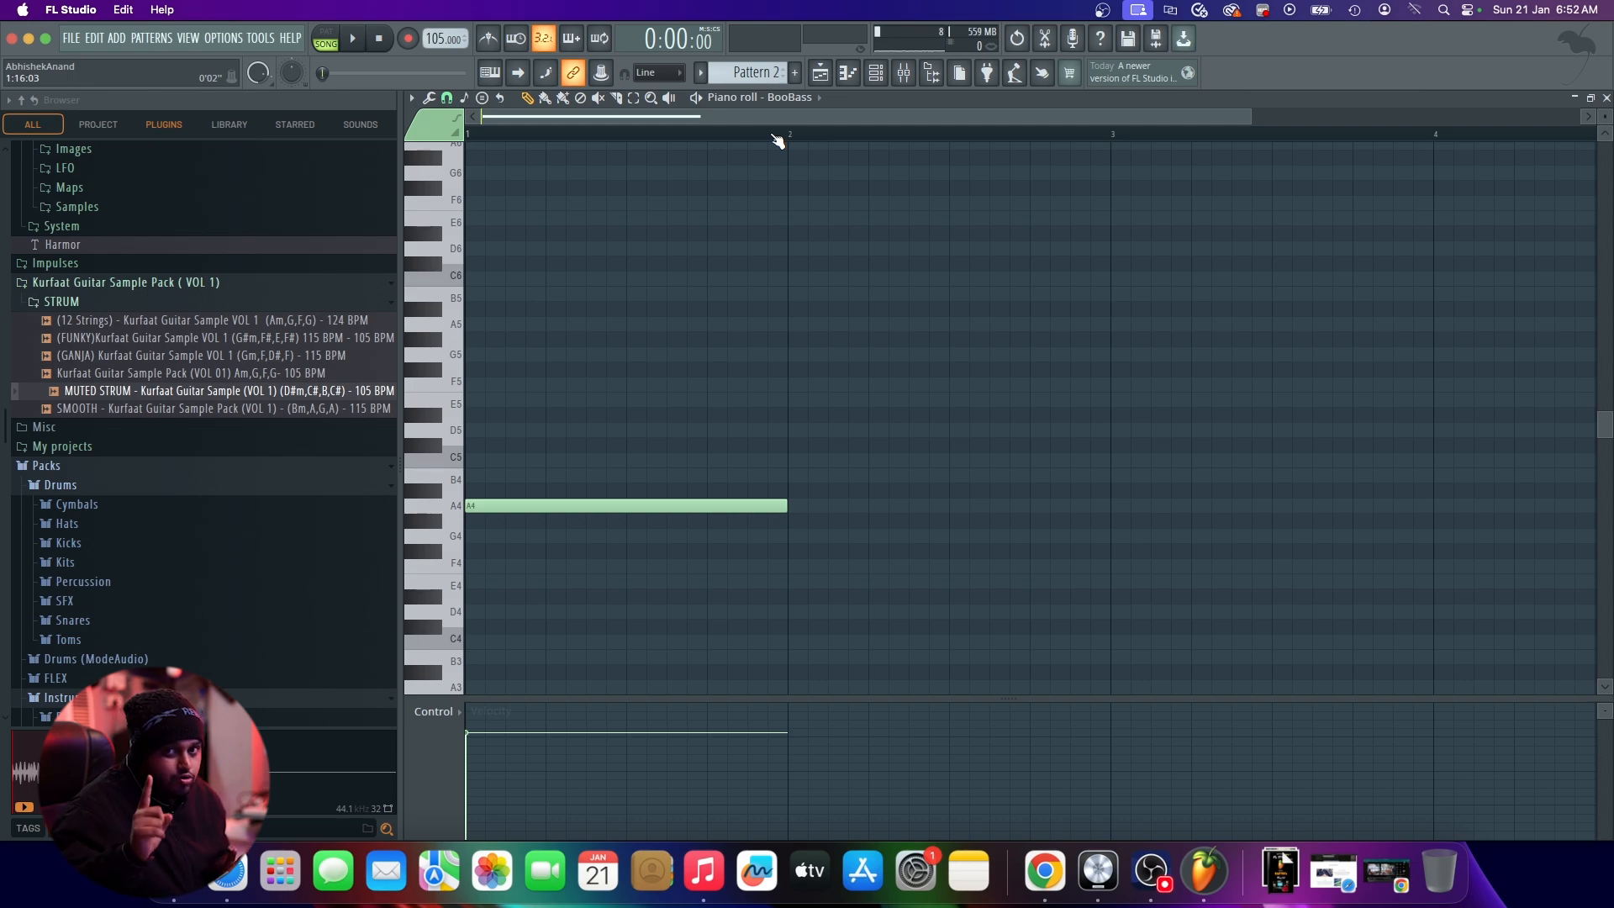
Step: Continue the BooBass line with one-bar notes: G4 at bar 2, F4 at bar 3, and G4 at bar 4
key(space)
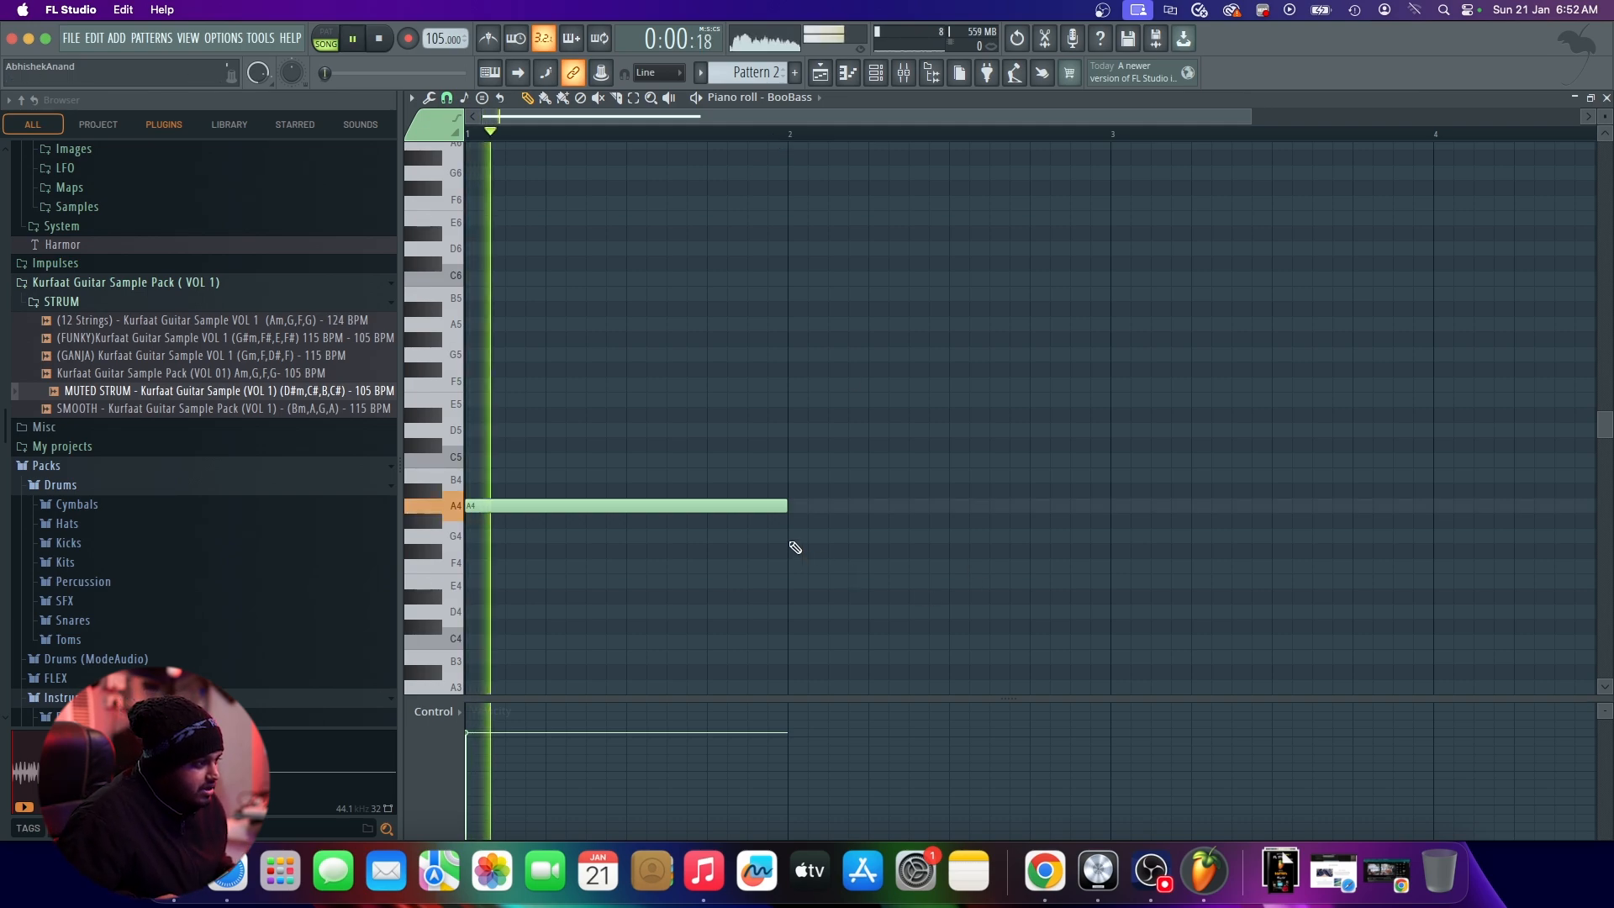
click(792, 538)
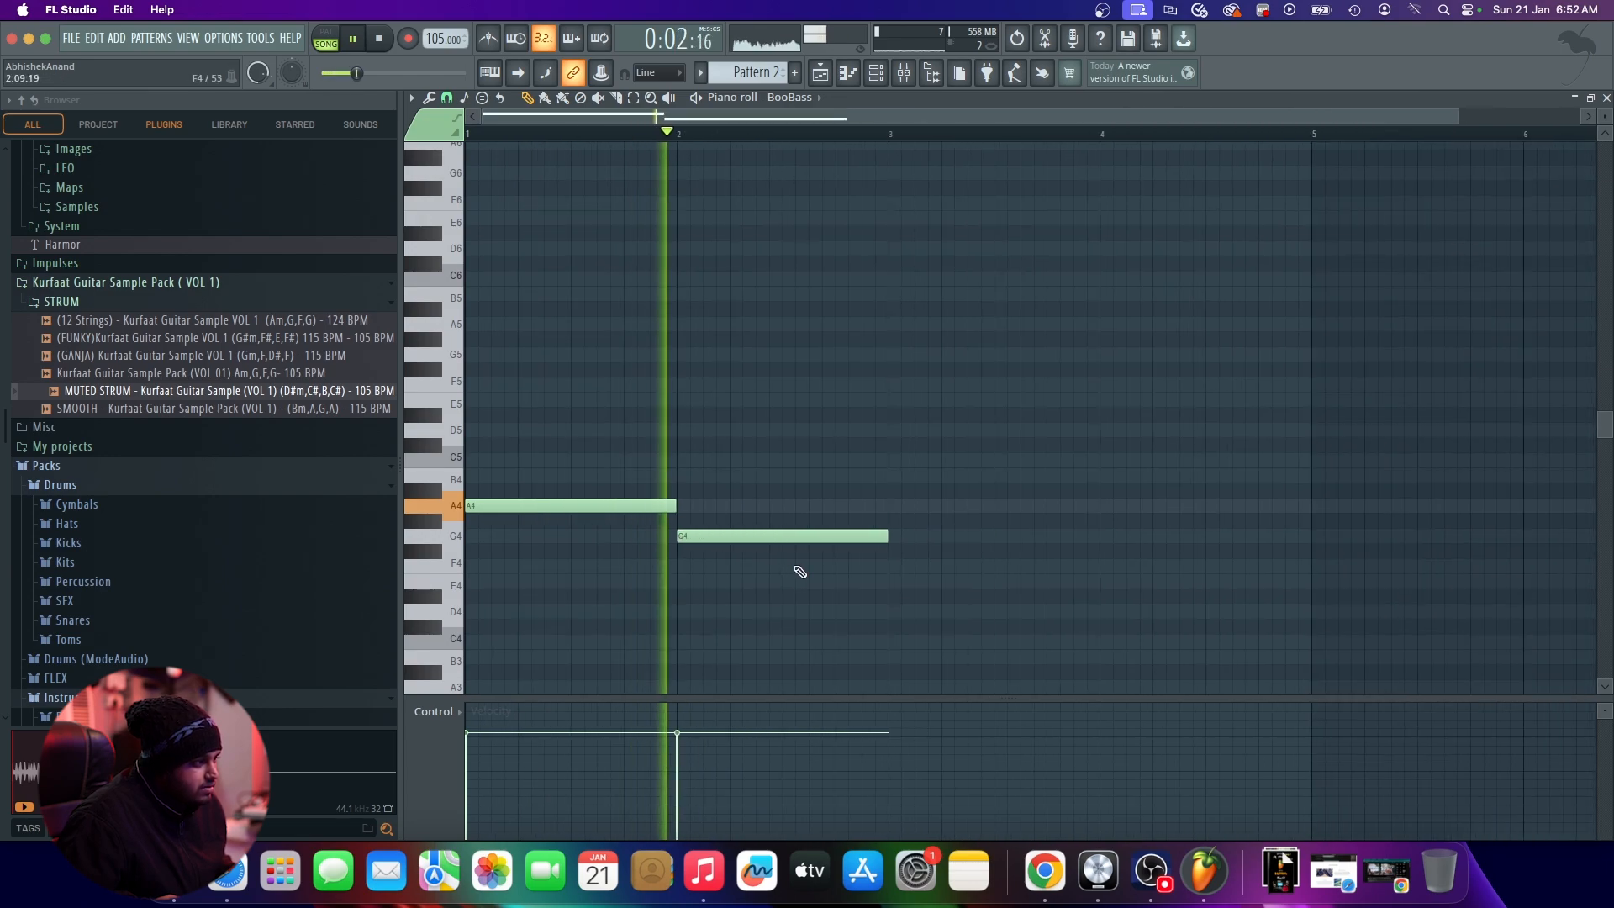
key(space)
key(F5)
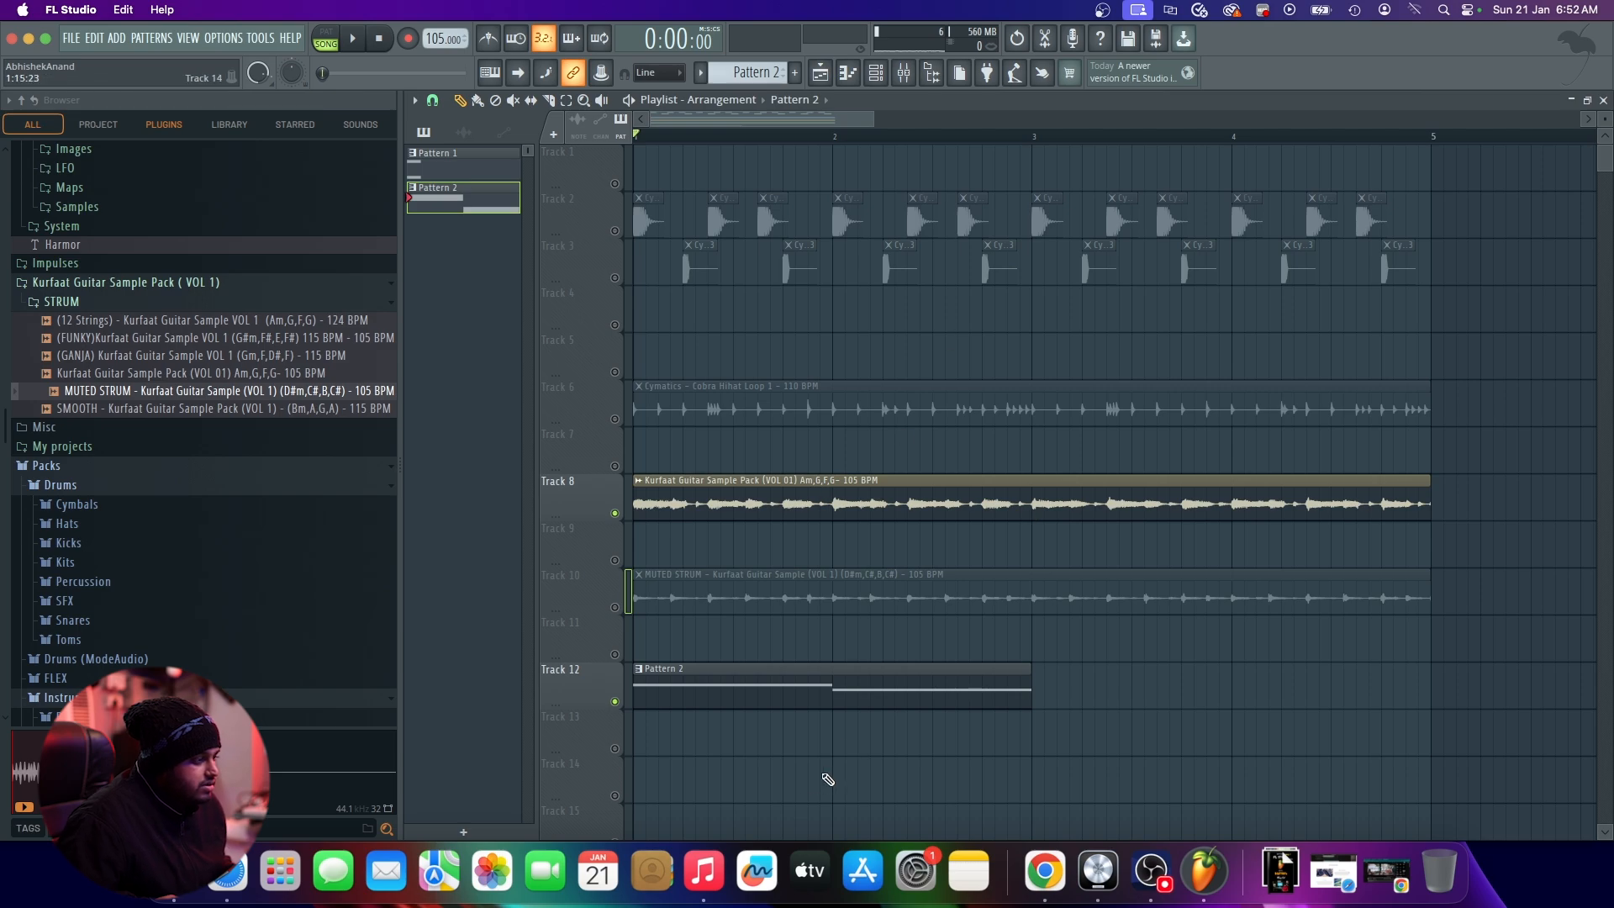
double_click(857, 695)
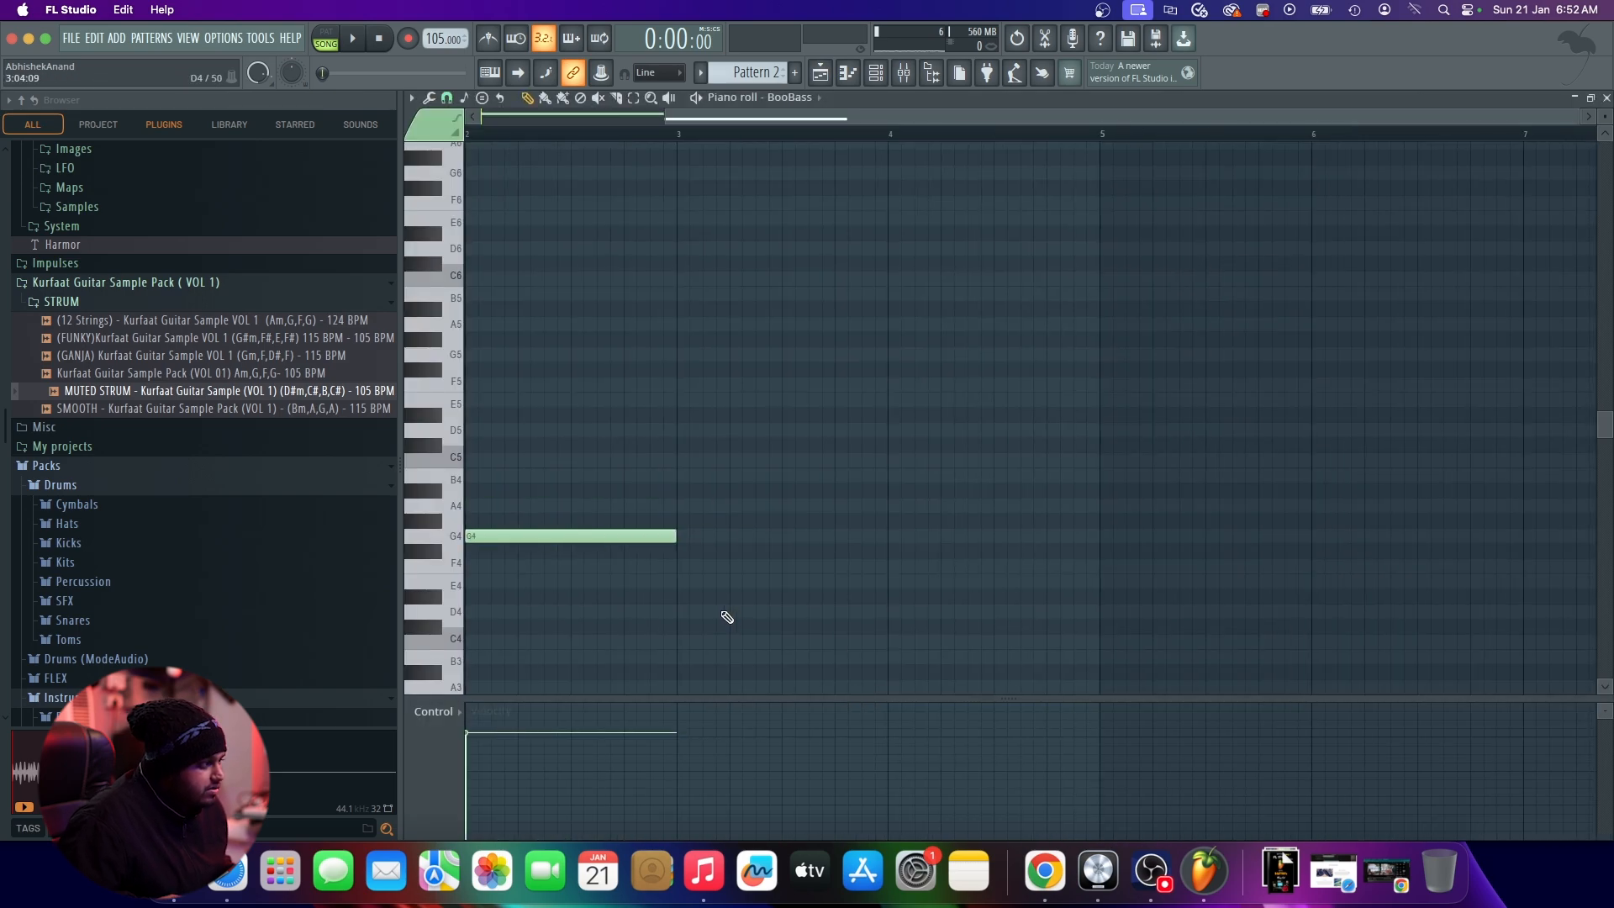
click(849, 569)
click(1038, 538)
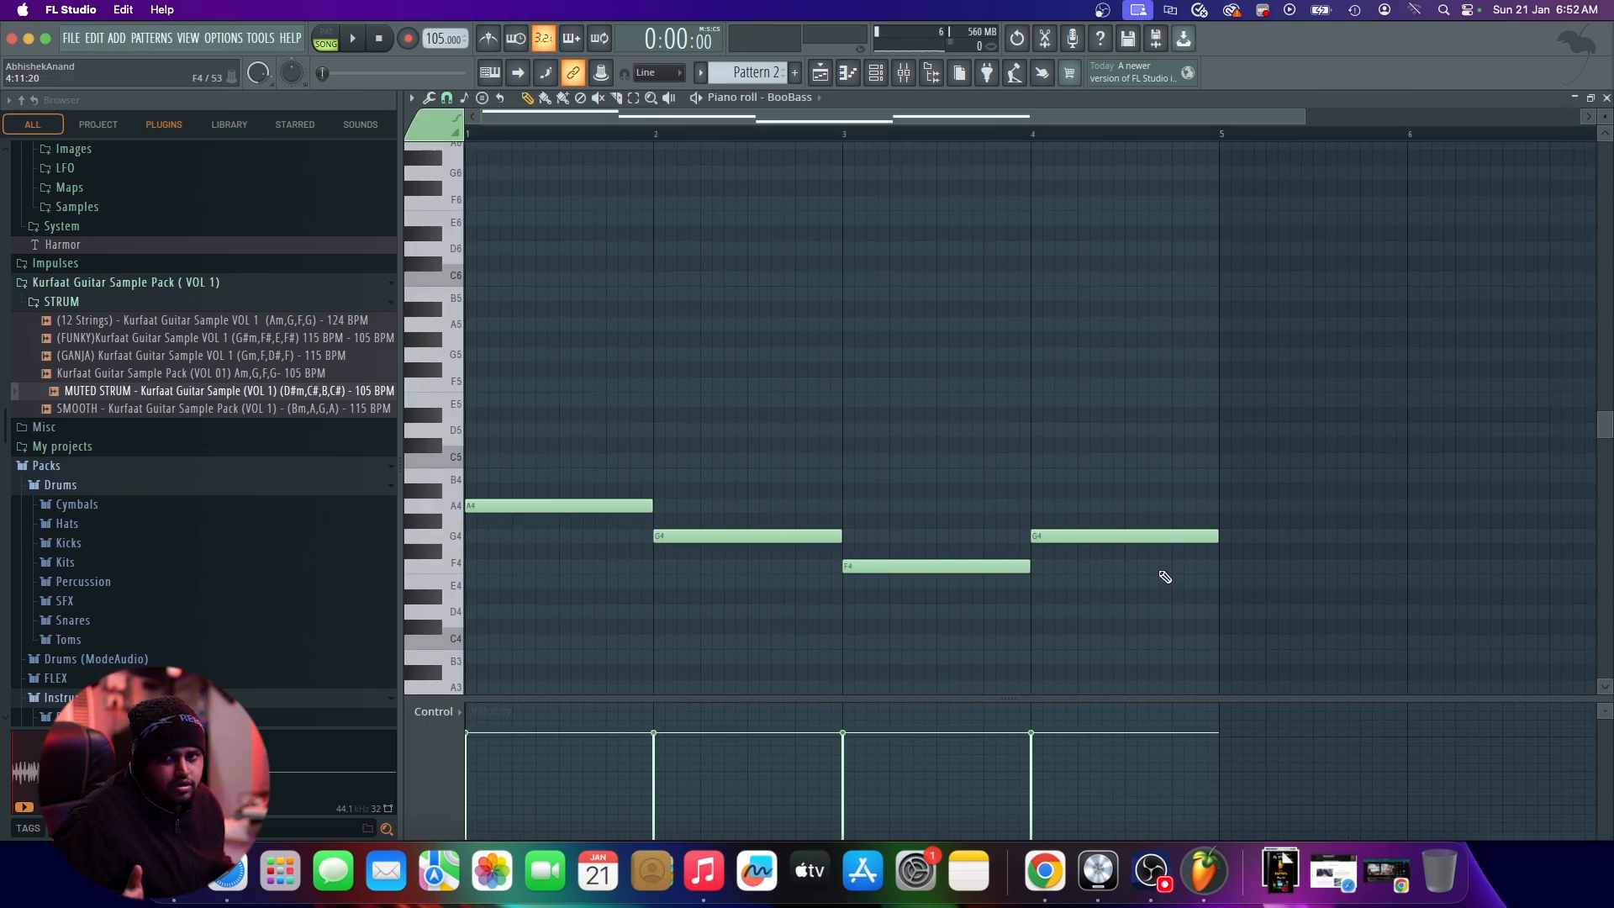
Step: Play the four-bar BooBass line with the guitar and compare the two clips in the playlist
key(space)
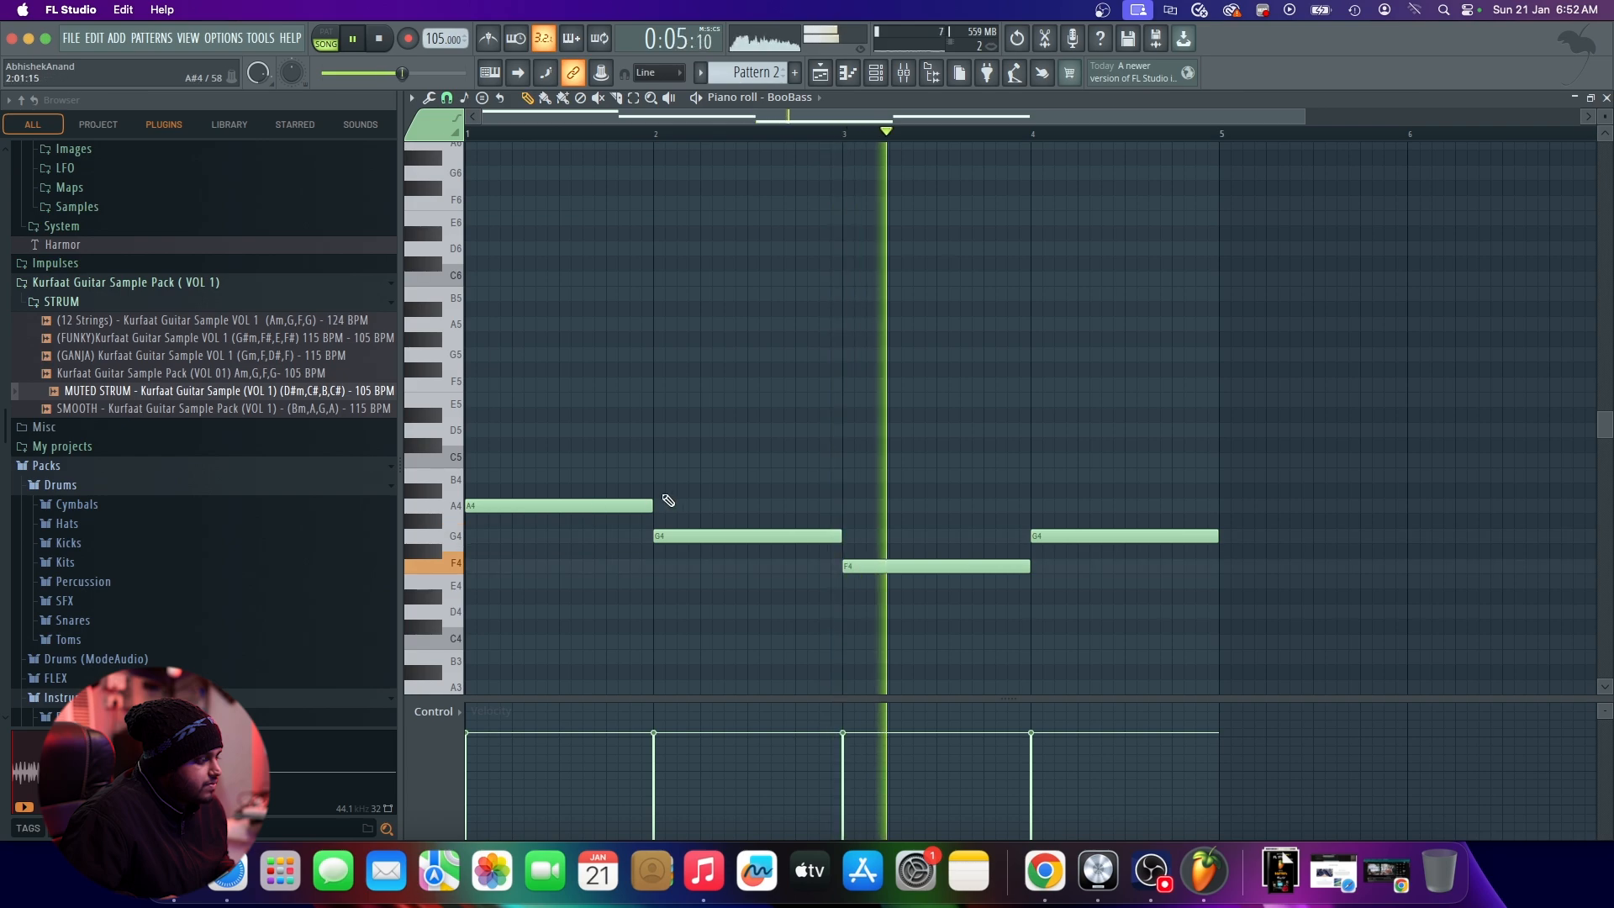
click(820, 72)
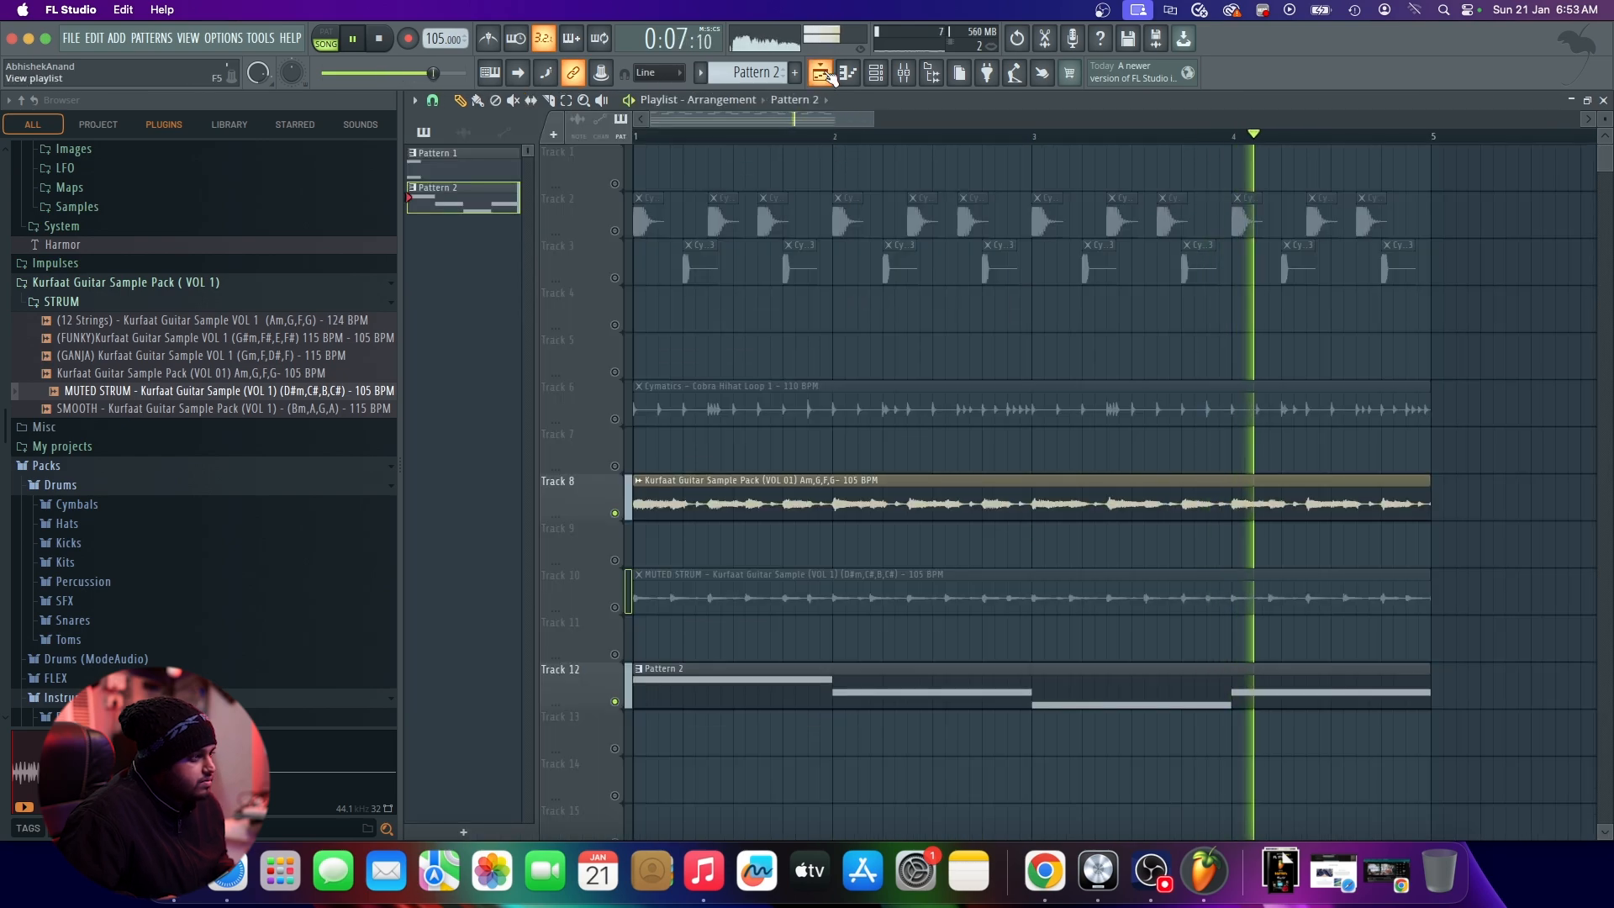
key(space)
key(space)
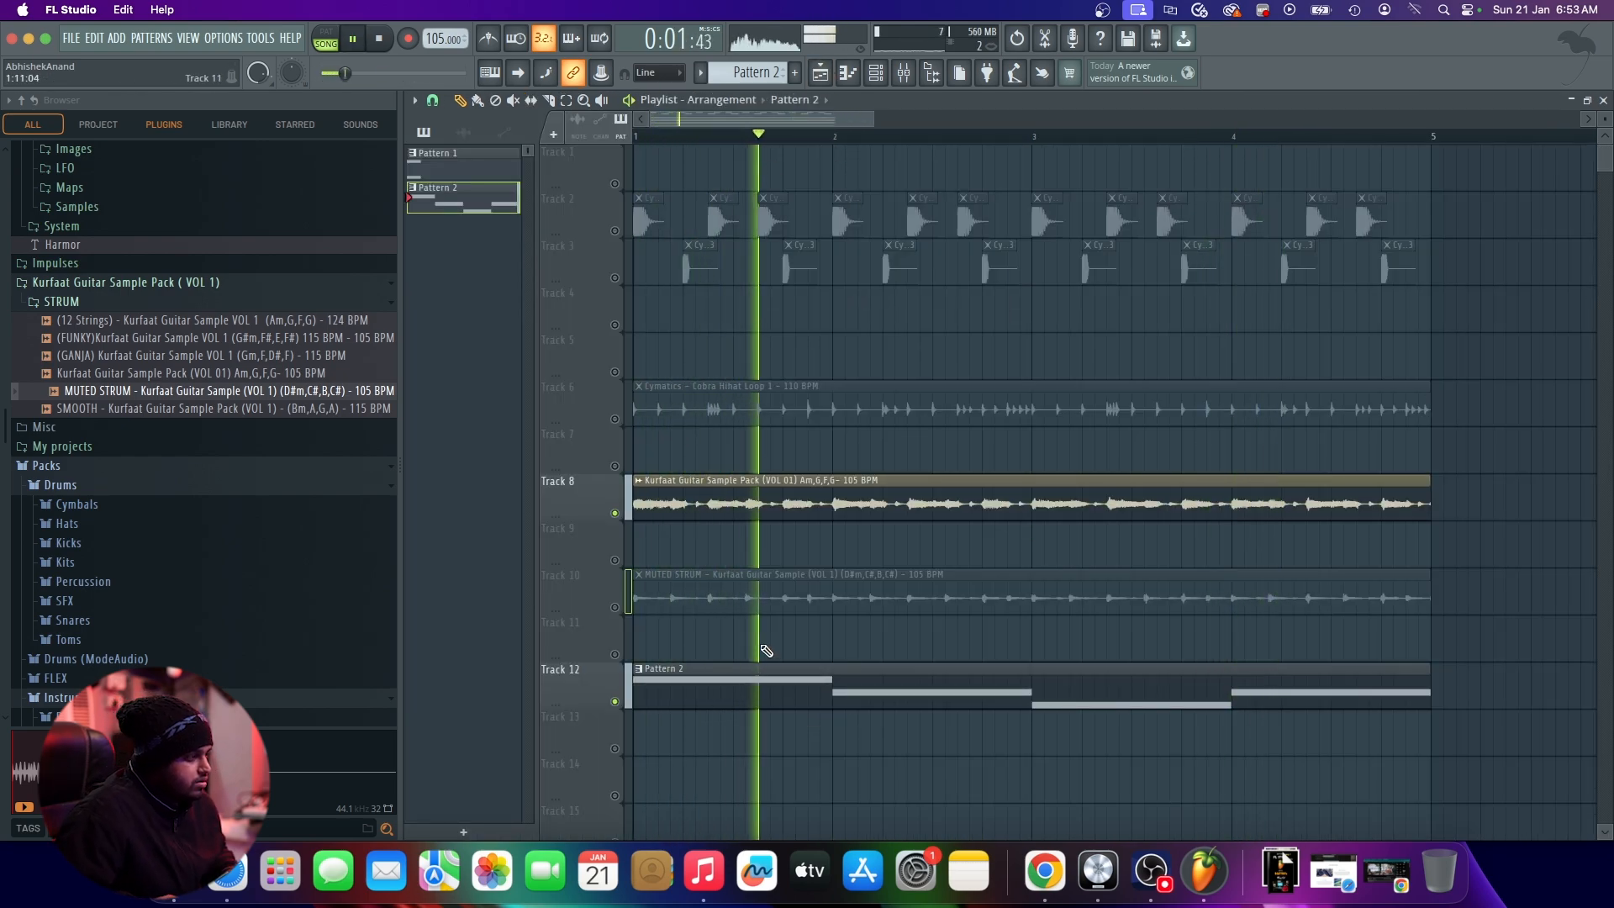
Step: Cut the BooBass notes of Pattern 2, paste them into the FL Keys channel, and play them with the guitar
double_click(756, 687)
key(space)
key(ctrl+a)
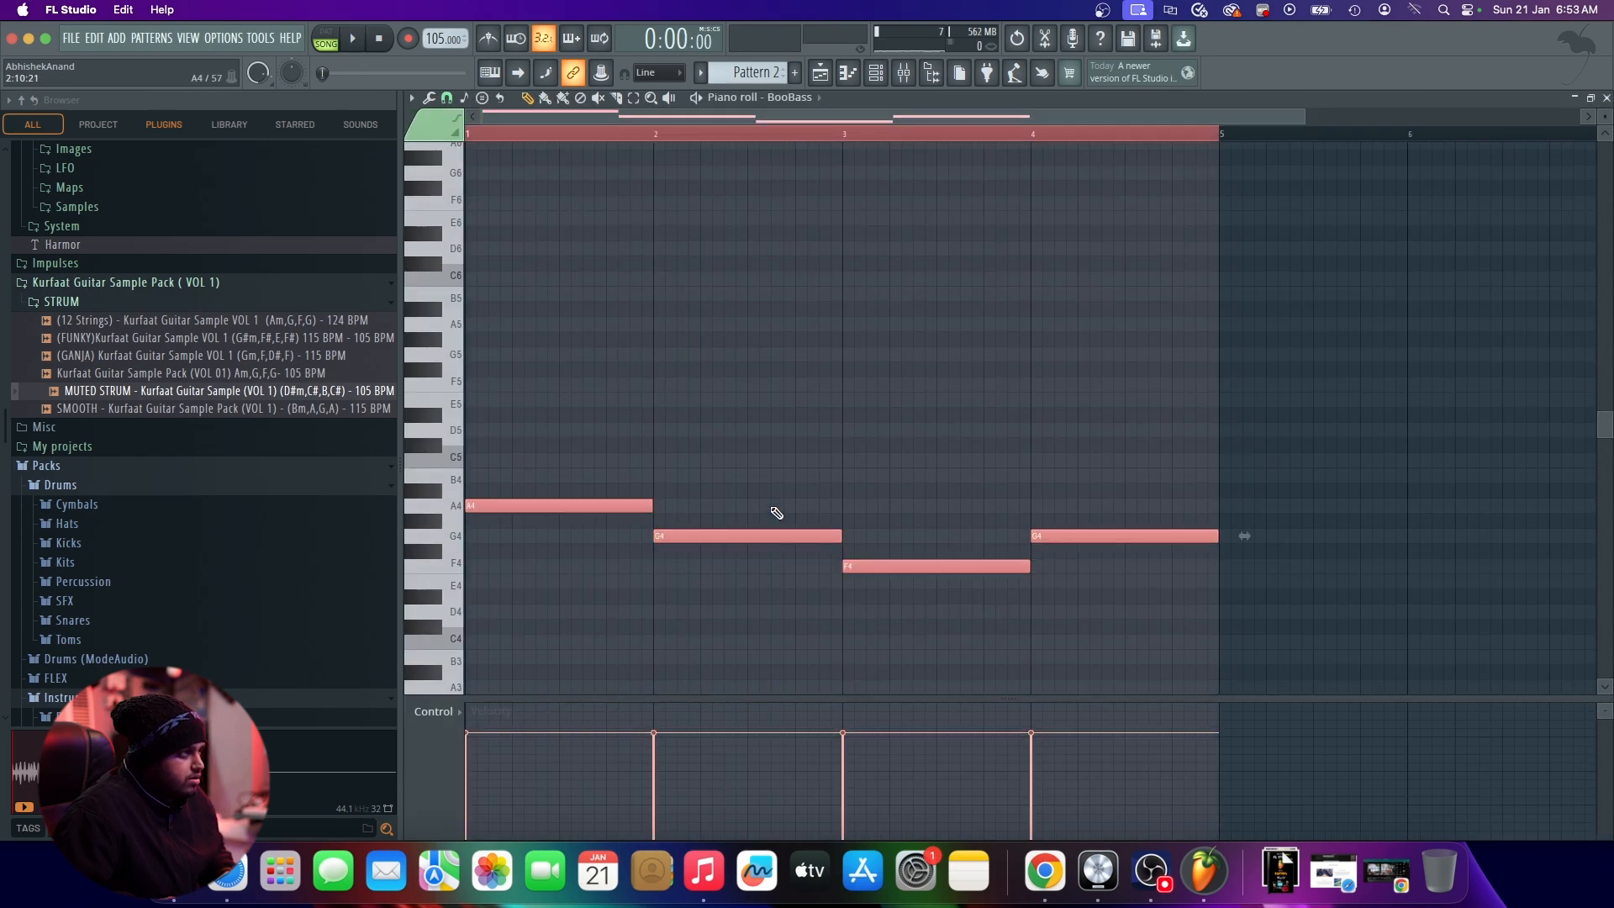
click(876, 72)
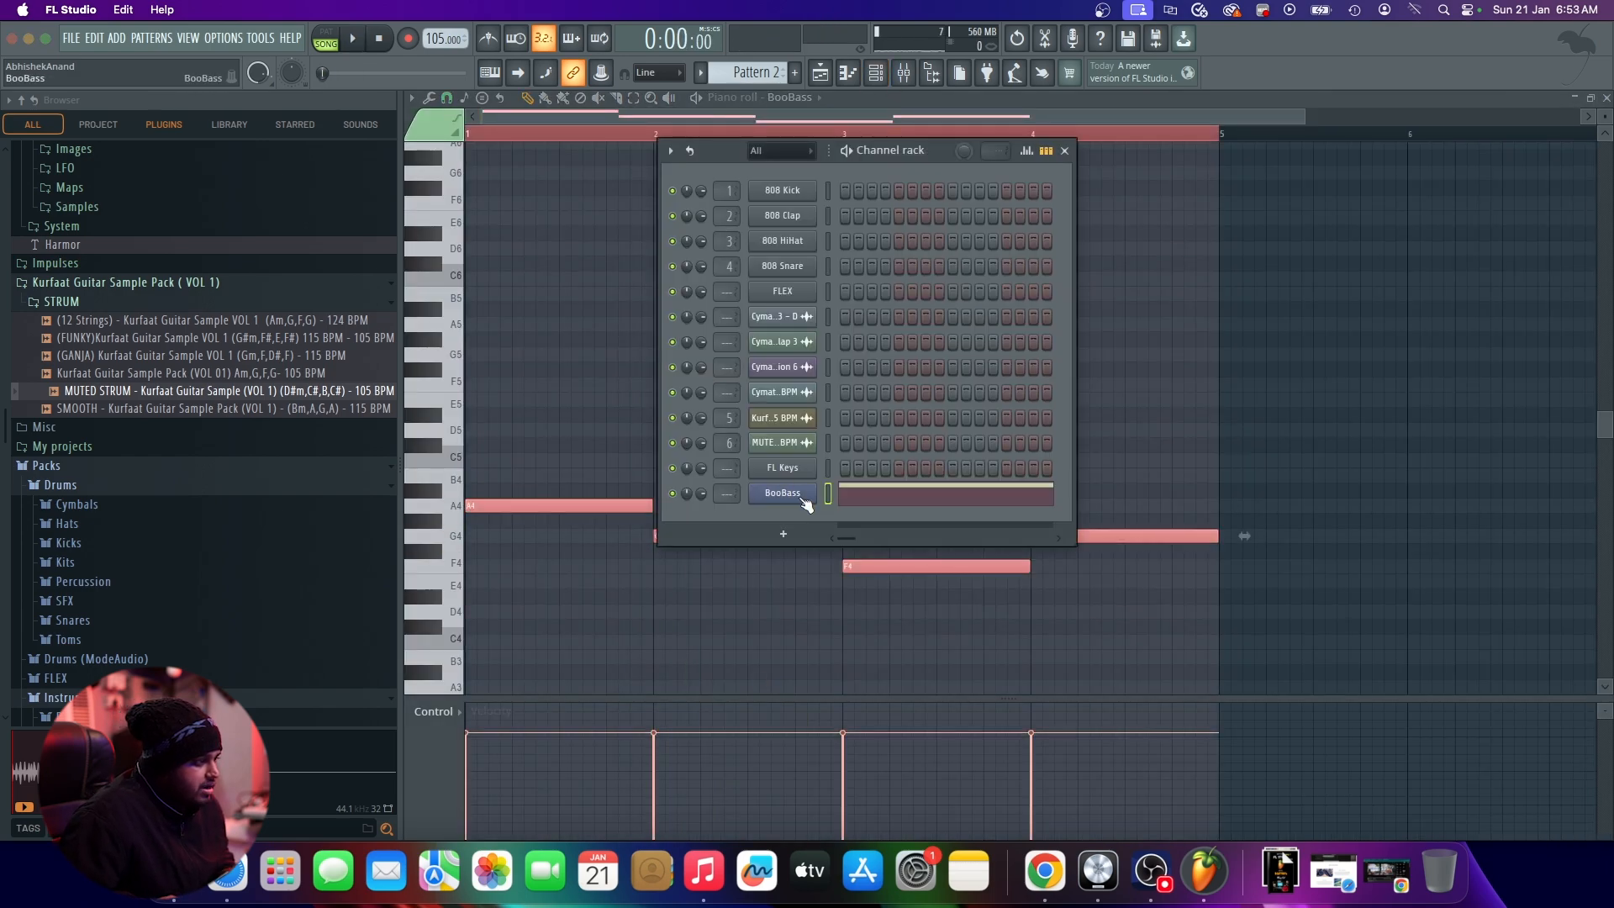
right_click(797, 501)
click(985, 492)
right_click(785, 472)
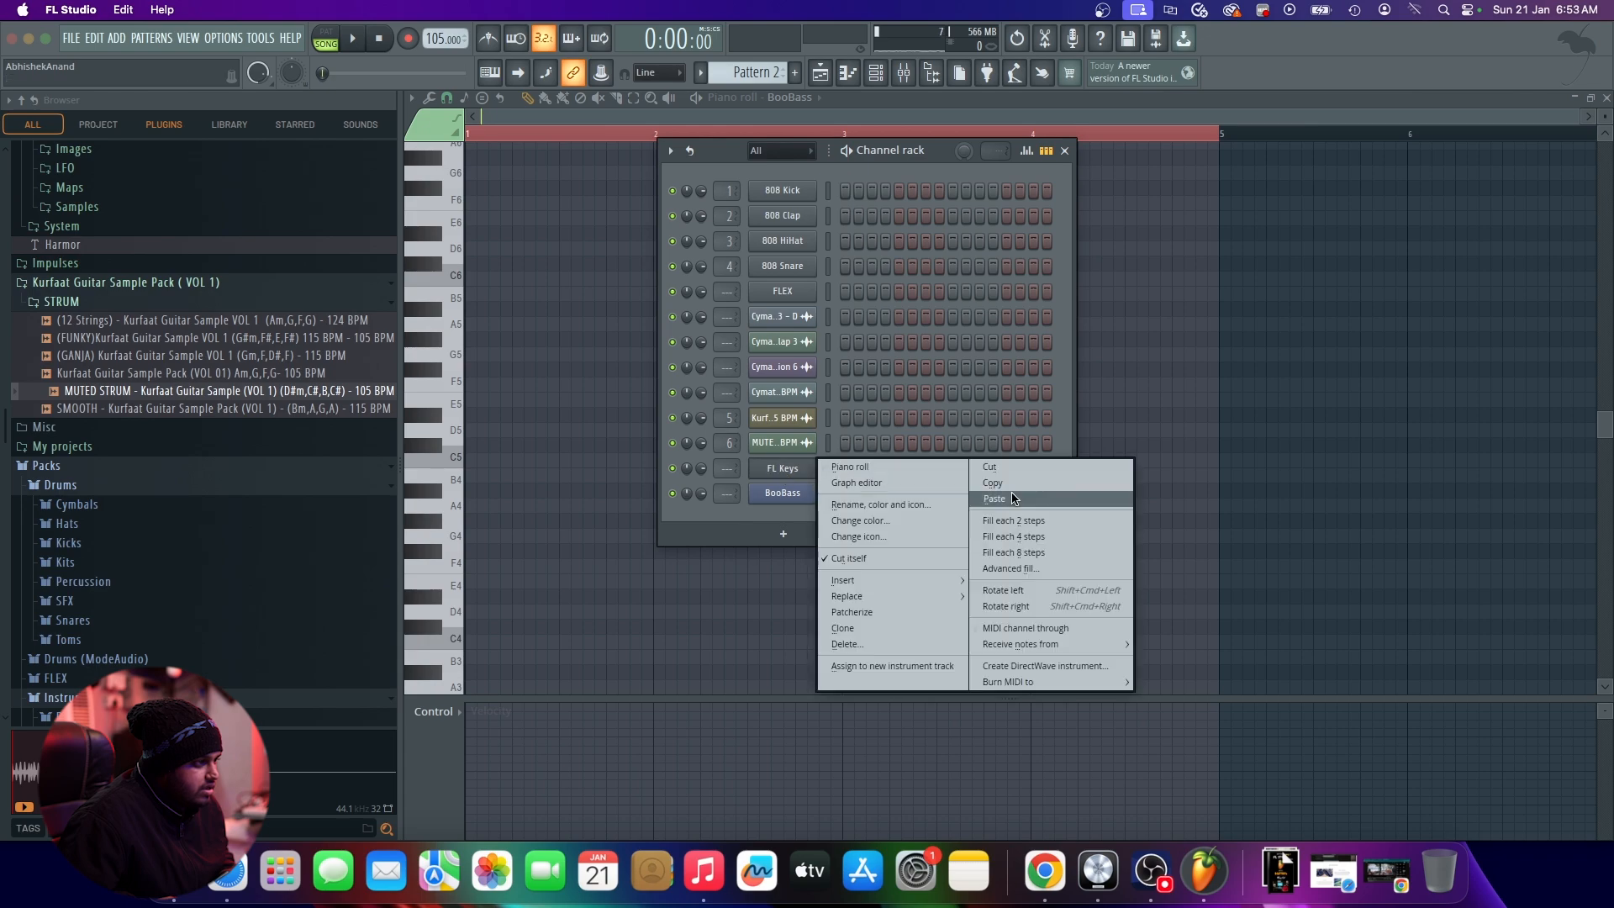
click(993, 498)
key(space)
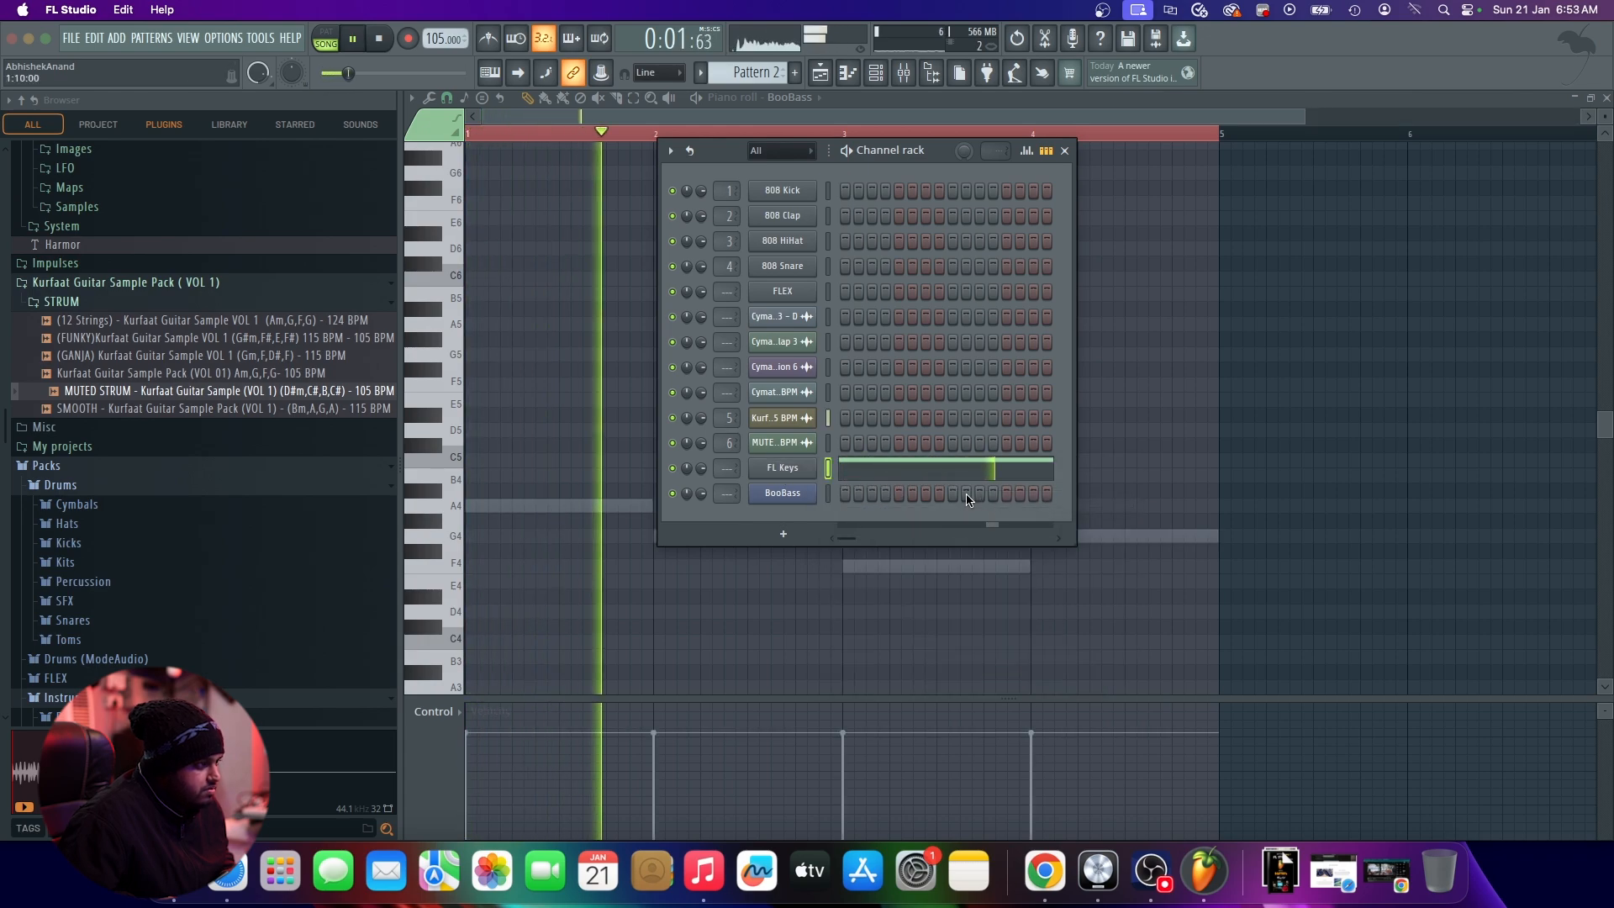
key(space)
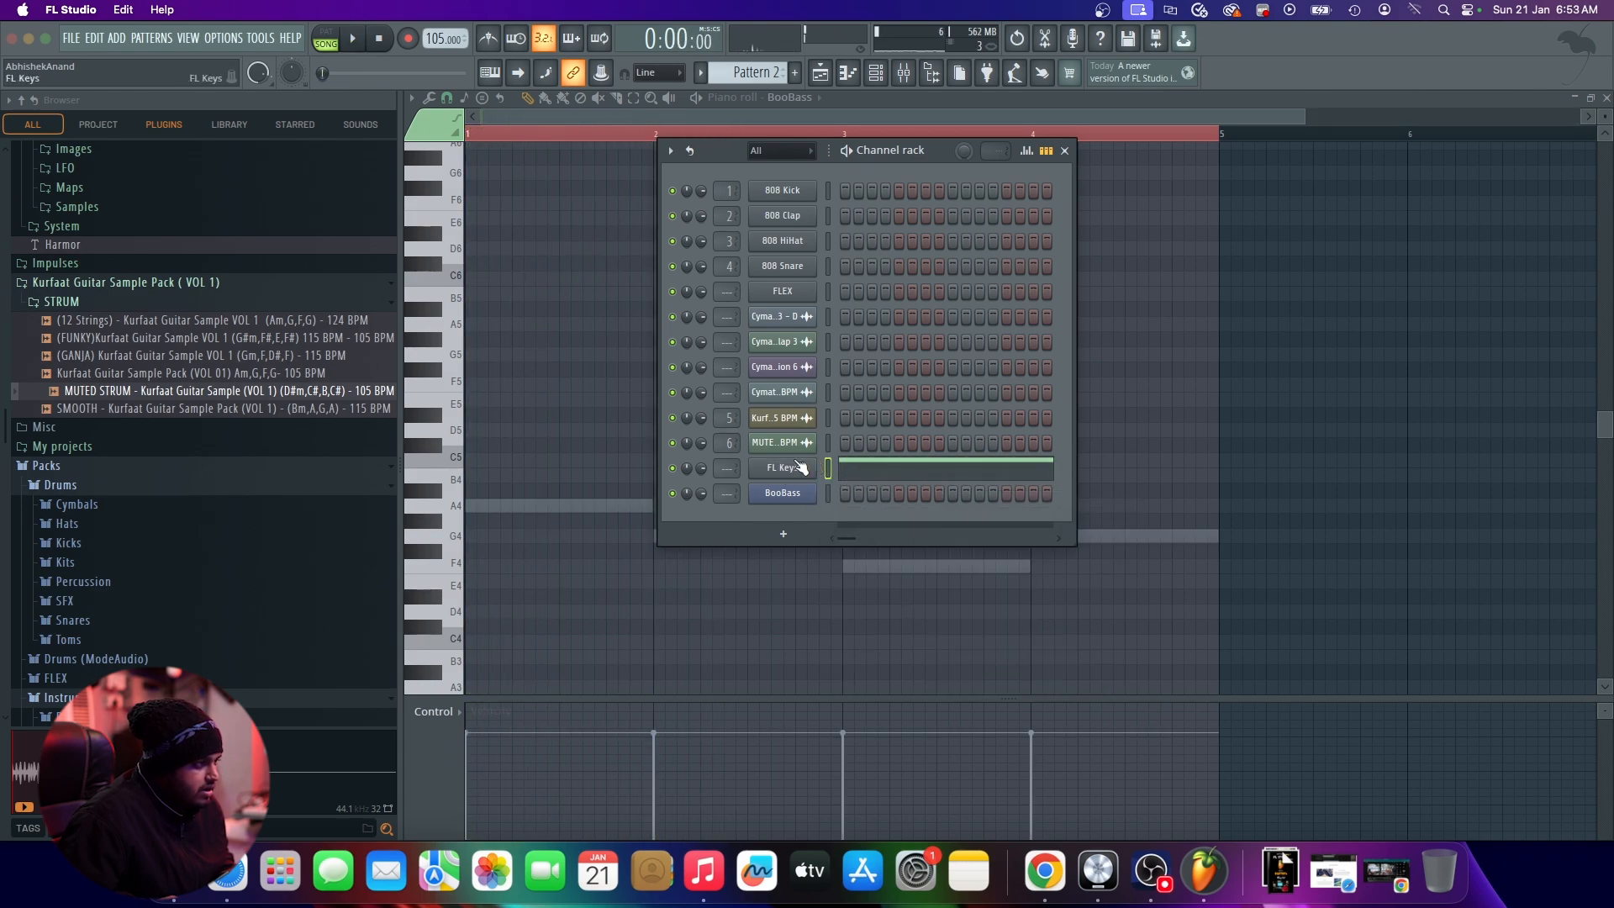
Step: Cut the notes from FL Keys and paste them back into the BooBass channel
right_click(803, 468)
click(990, 467)
right_click(803, 493)
click(993, 523)
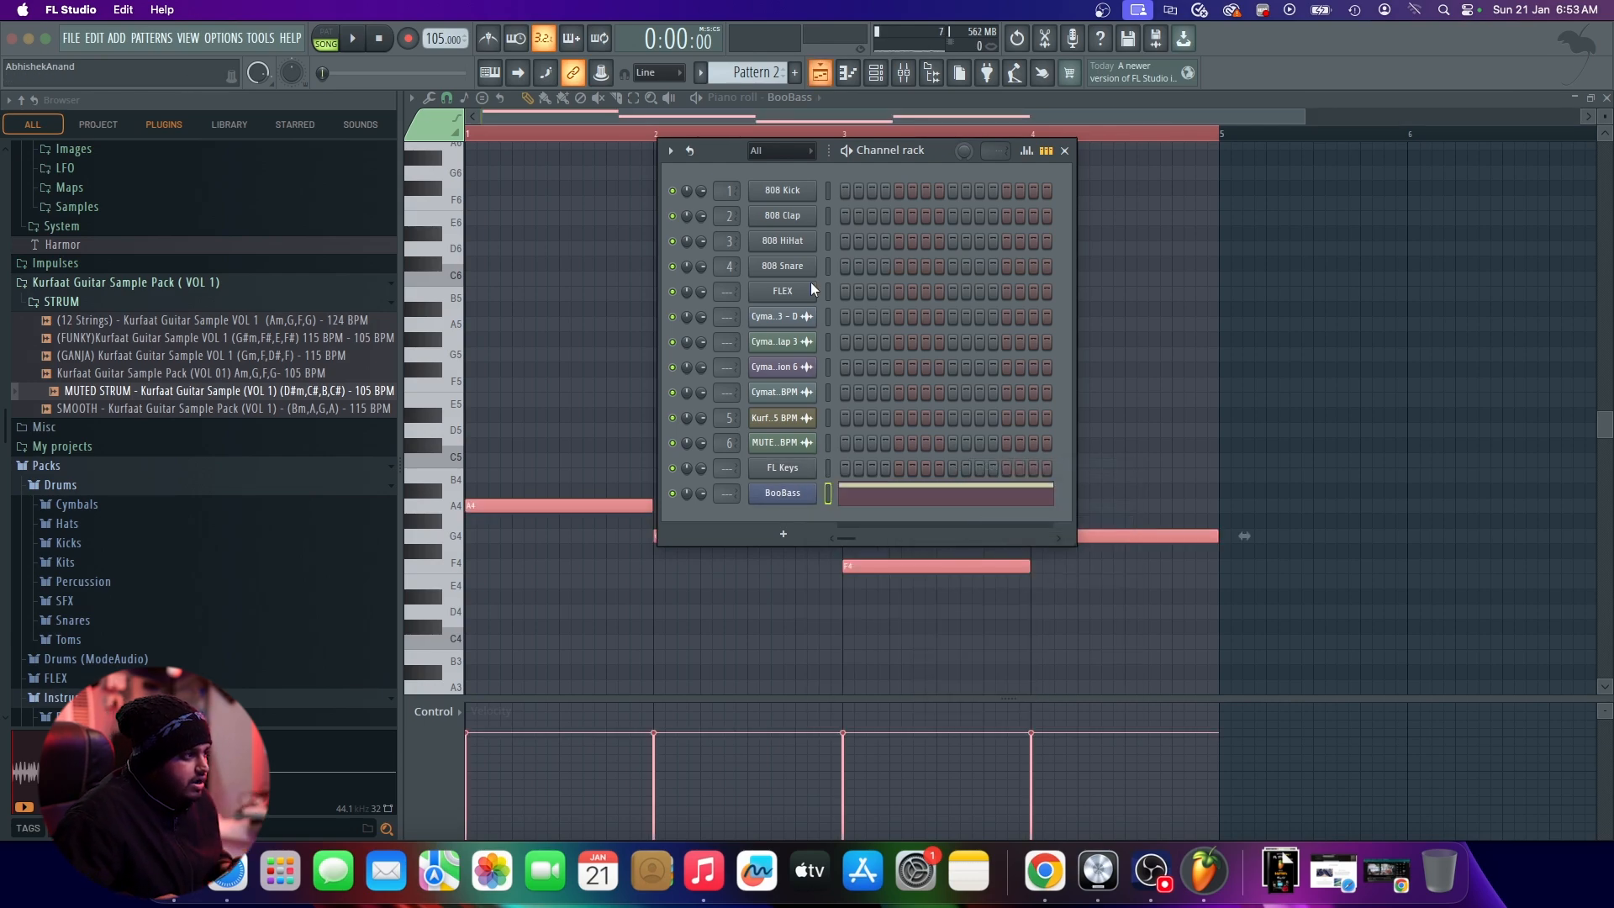
Step: Route BooBass to a free mixer track and load Fruity Parametric EQ 2 in its first effect slot
click(795, 495)
click(568, 310)
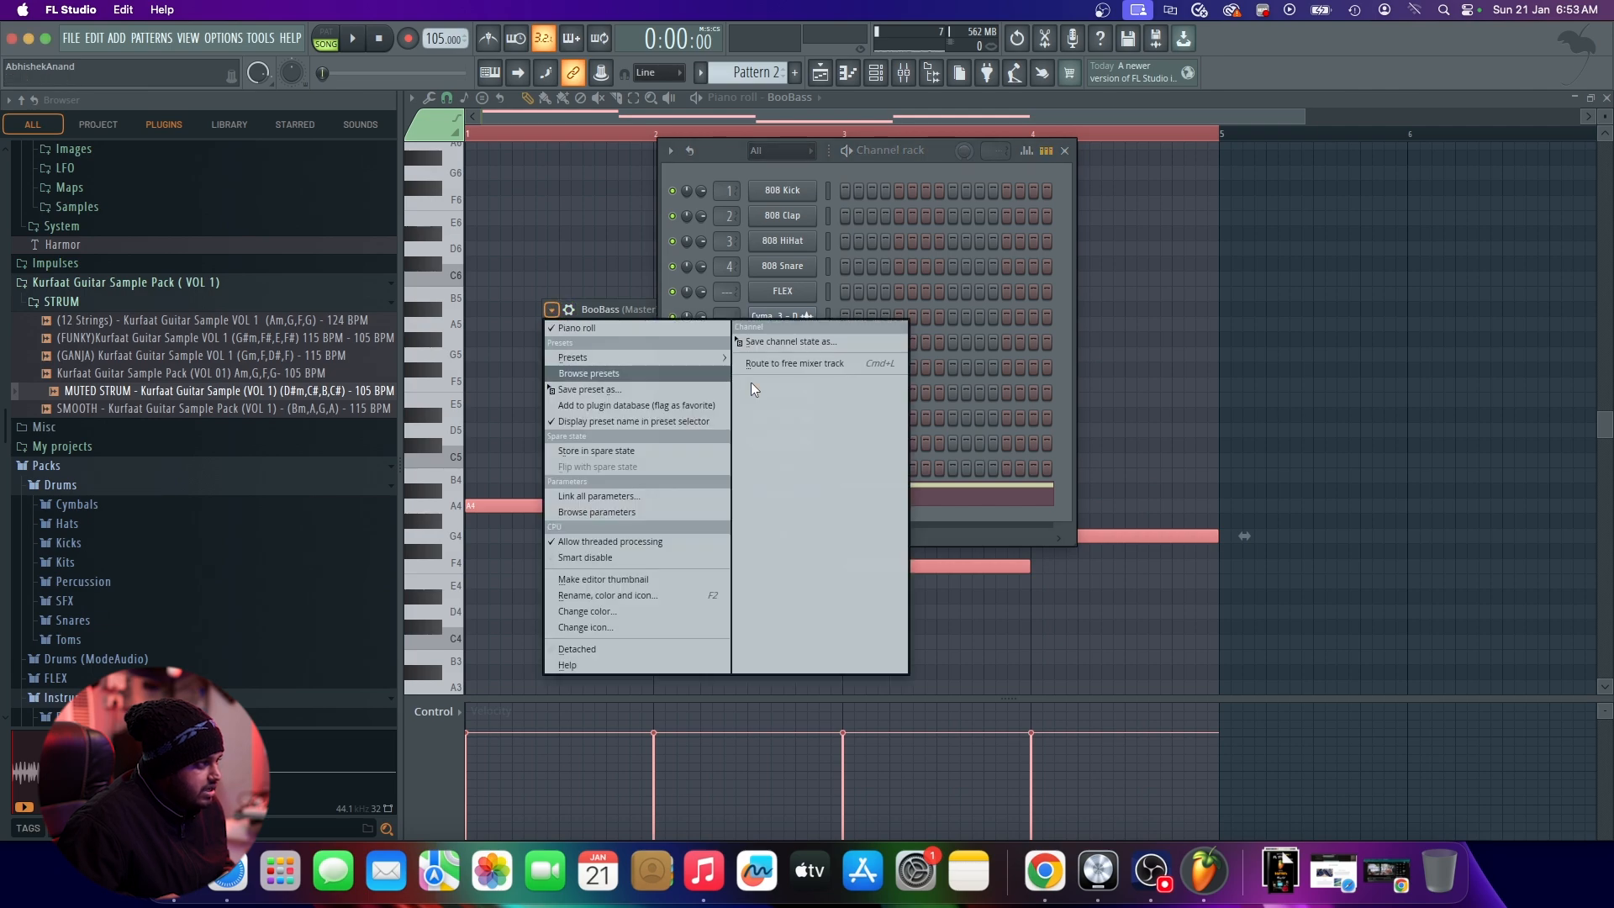
click(794, 369)
click(1300, 465)
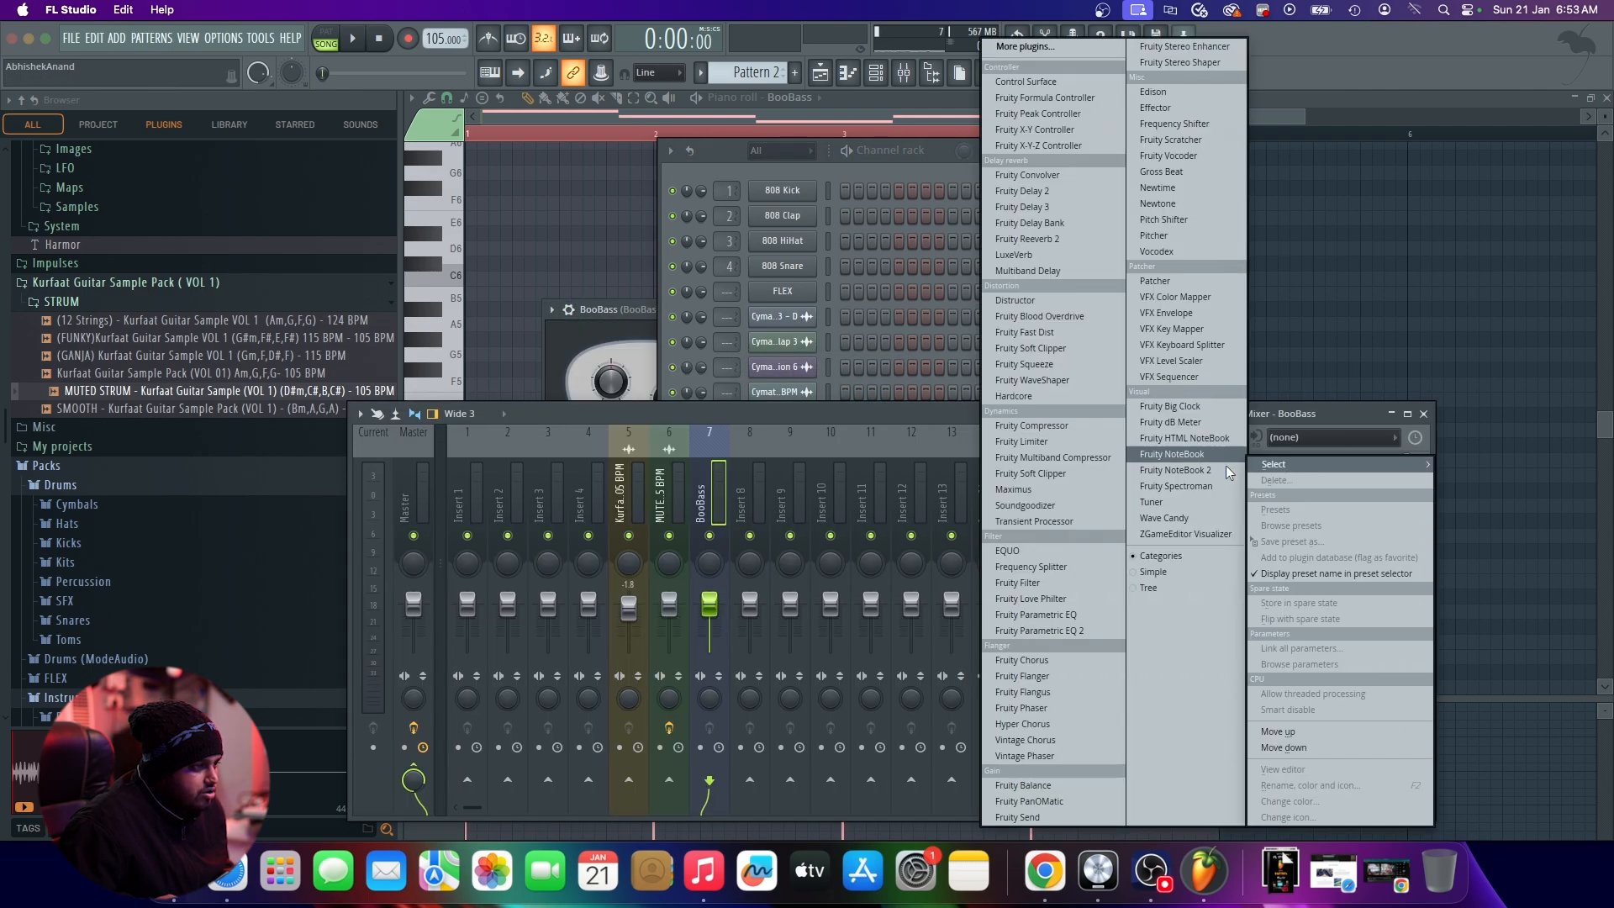
click(1034, 630)
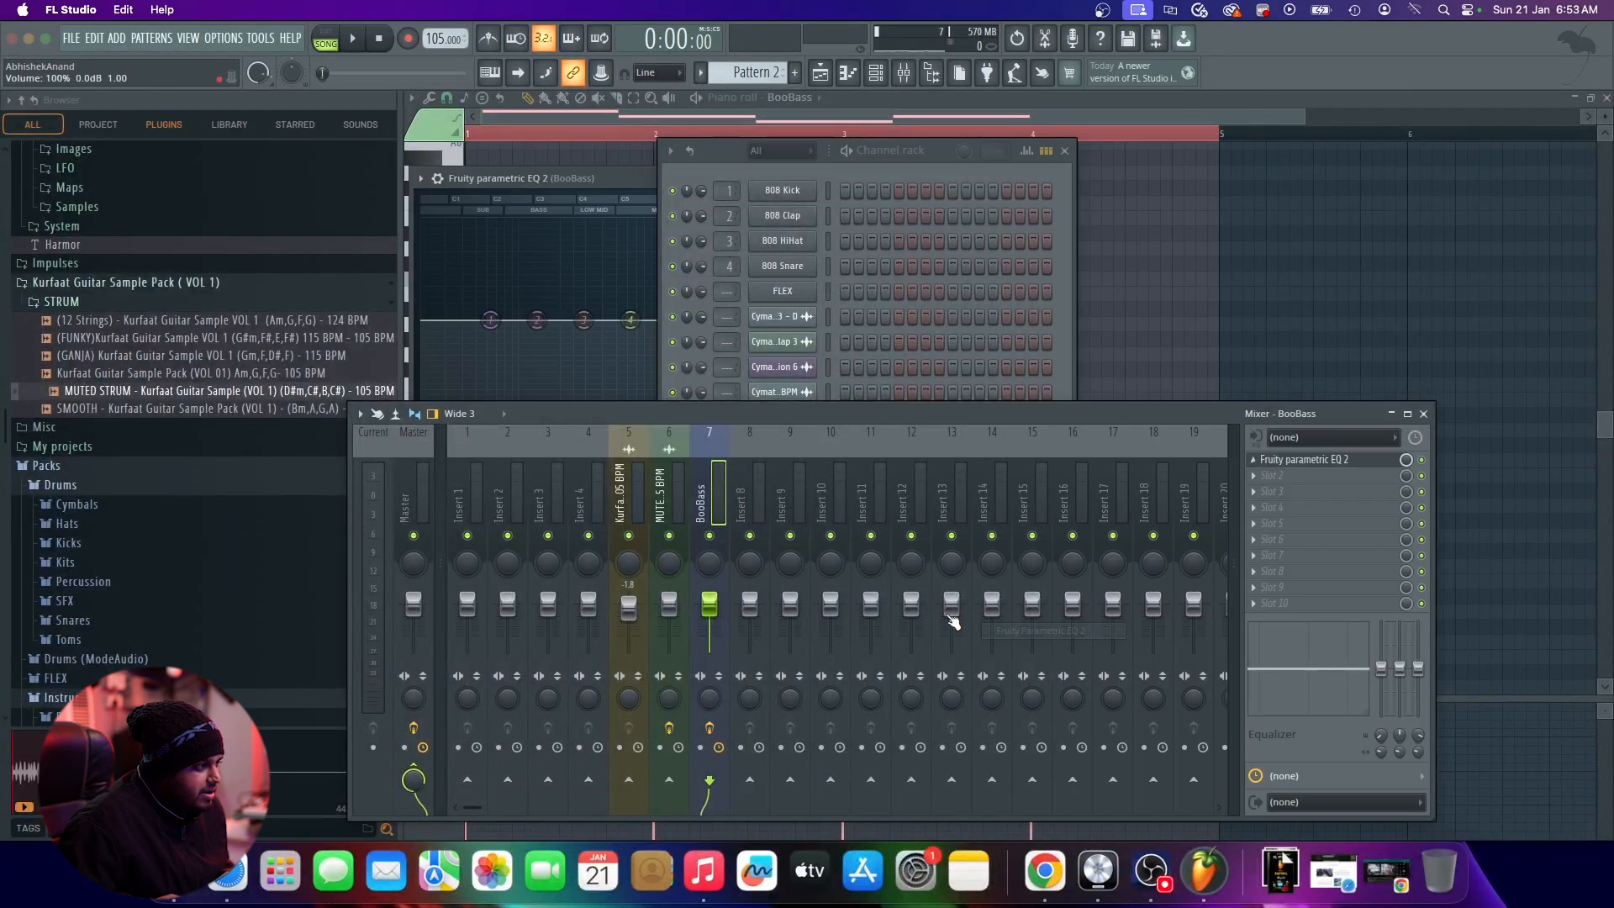
Step: Change band 7 of the BooBass EQ to low pass, lower its cutoff to around band 5, and close the EQ
click(1065, 150)
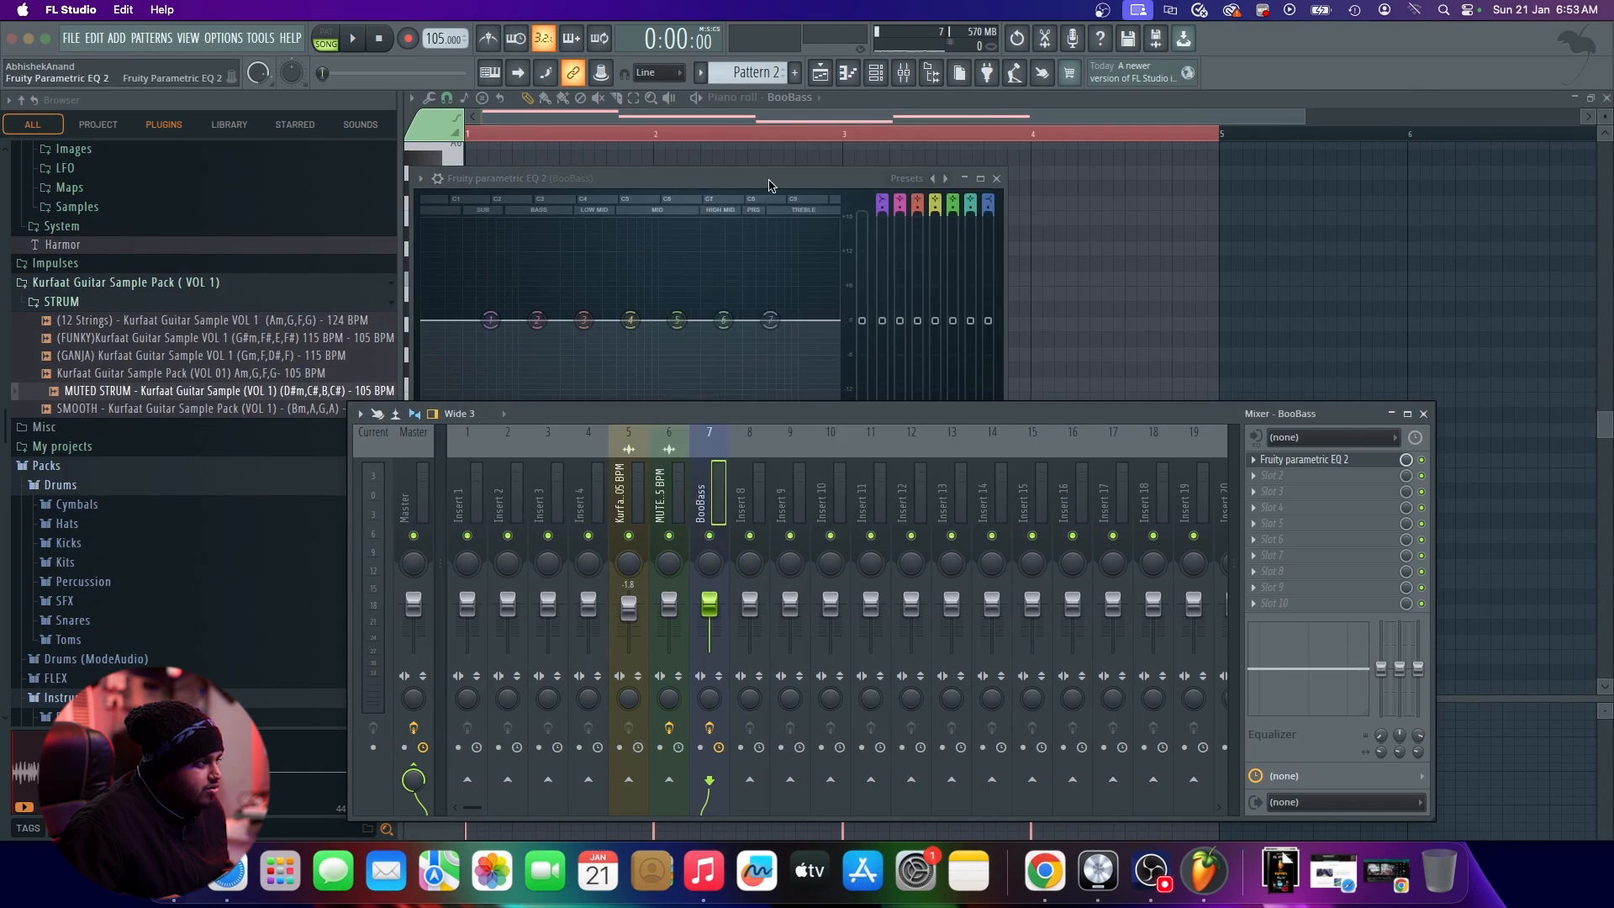
drag(769, 186, 888, 149)
right_click(888, 283)
mouse_move(915, 327)
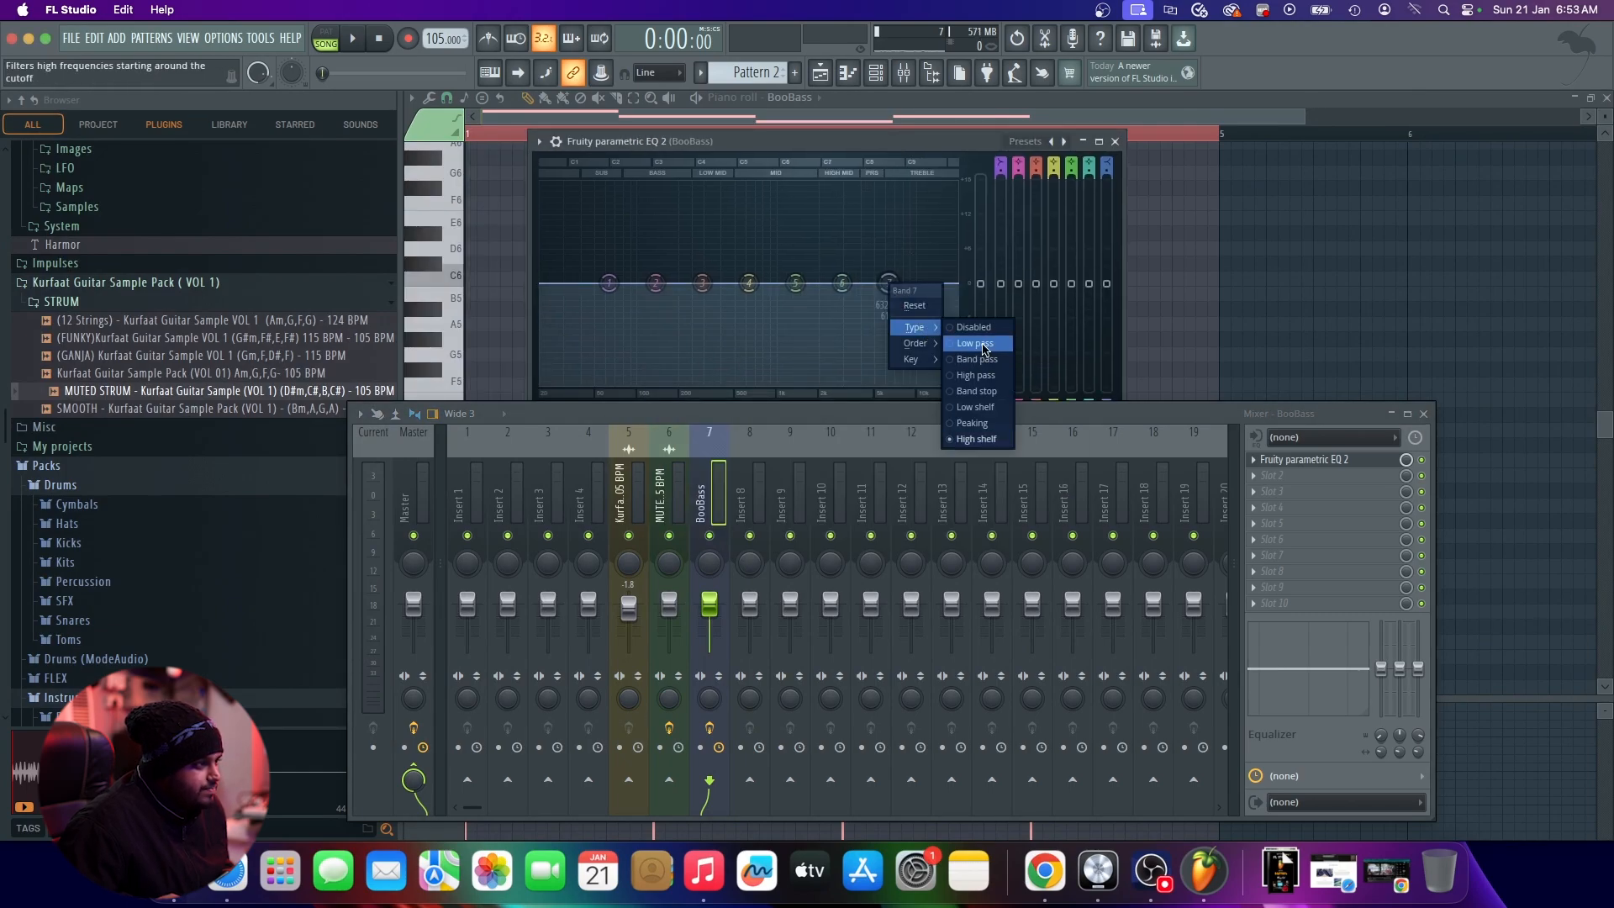
click(985, 348)
drag(889, 282, 794, 286)
click(1115, 141)
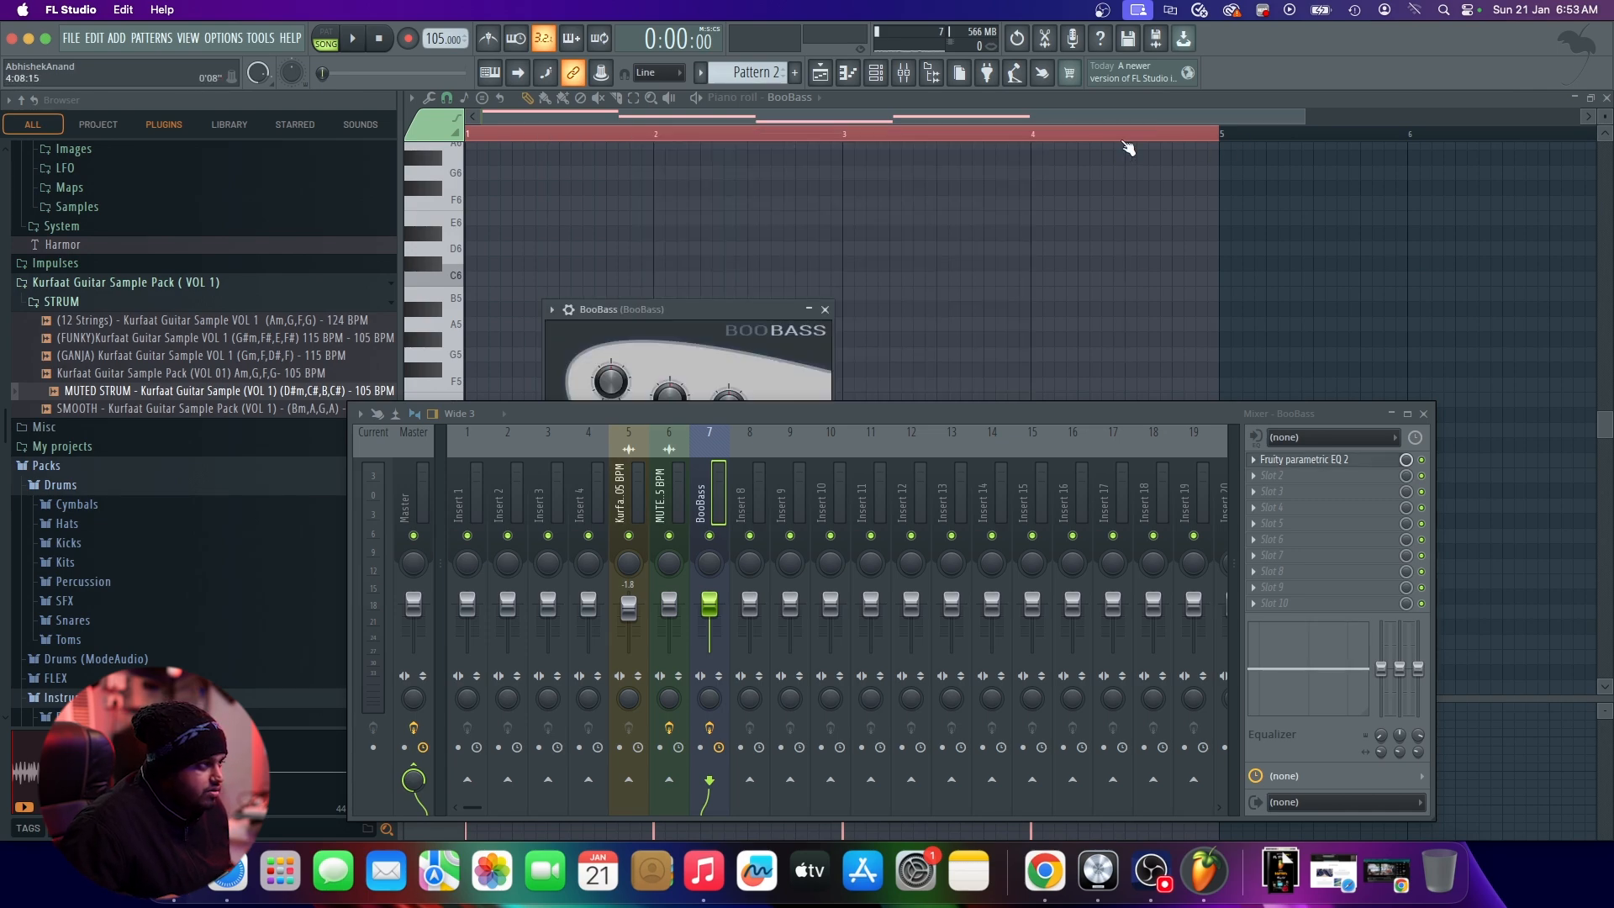
Step: Return to the playlist, close the mixer, unmute all tracks, and play the full beat
click(820, 74)
click(1423, 413)
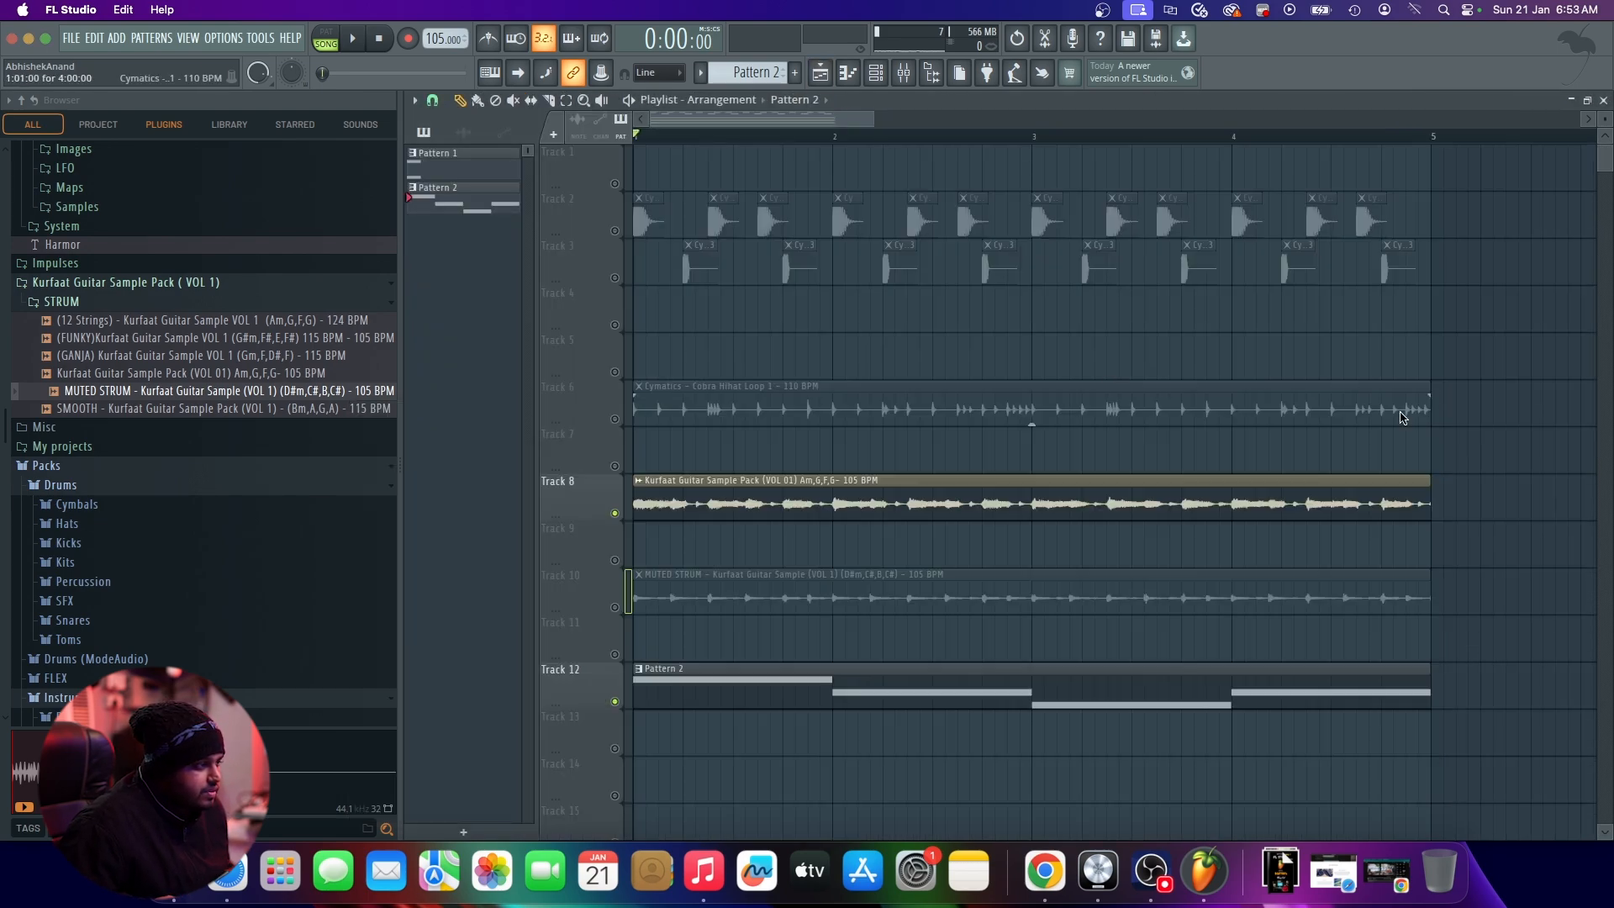
scroll(655, 578, down, 2)
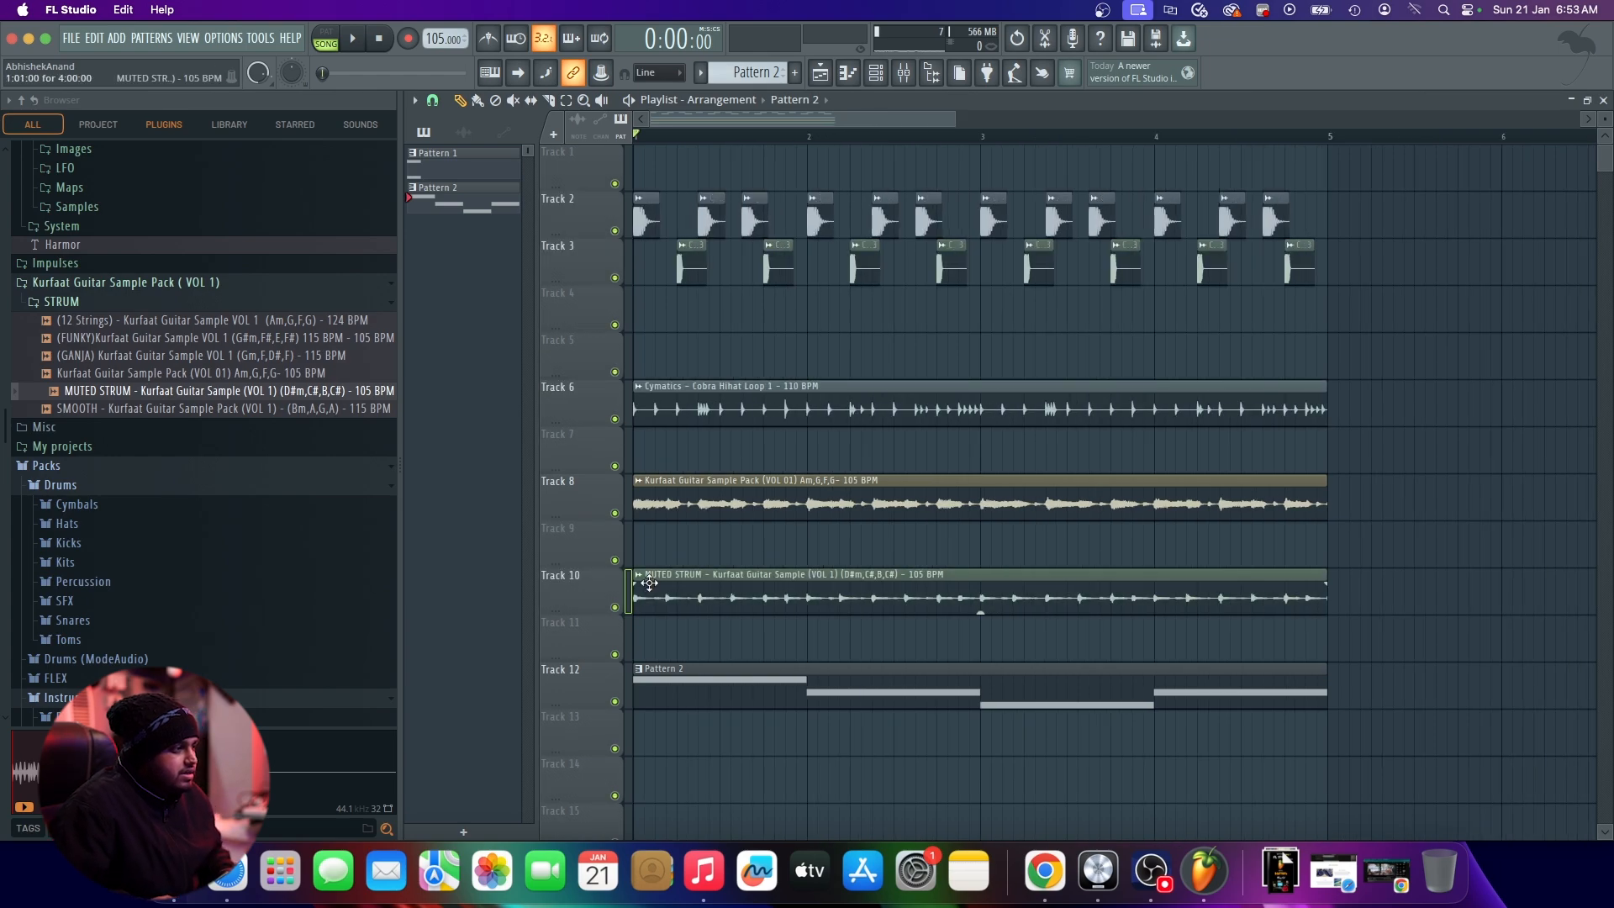
key(space)
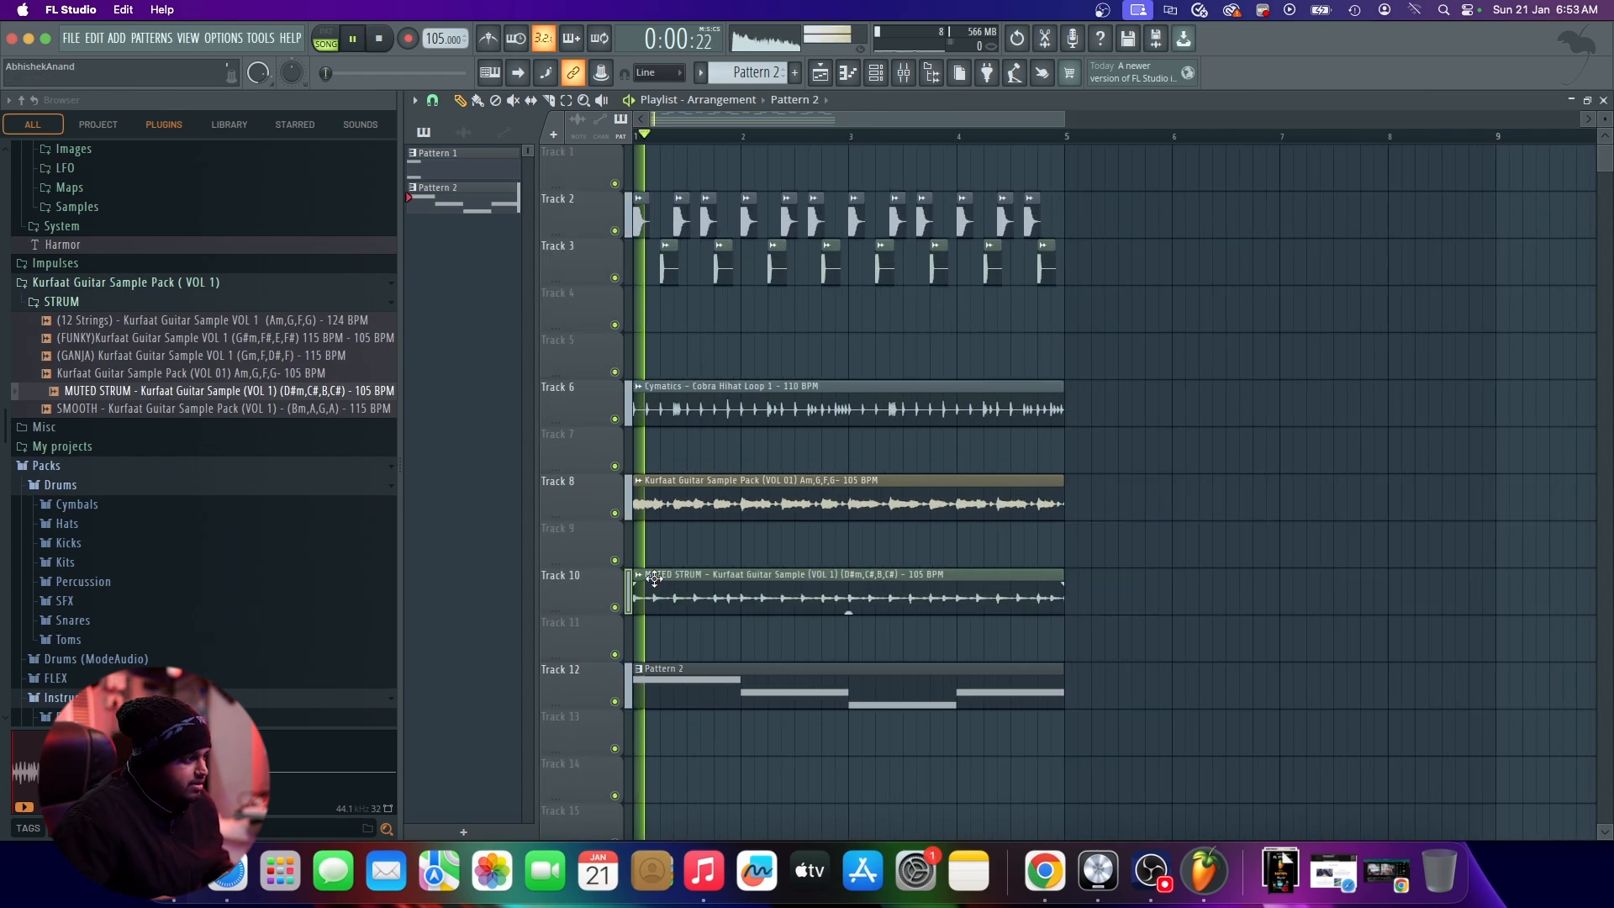
Step: Lower the BooBass mixer fader slightly during playback, close the mixer, and stop playback
key(F9)
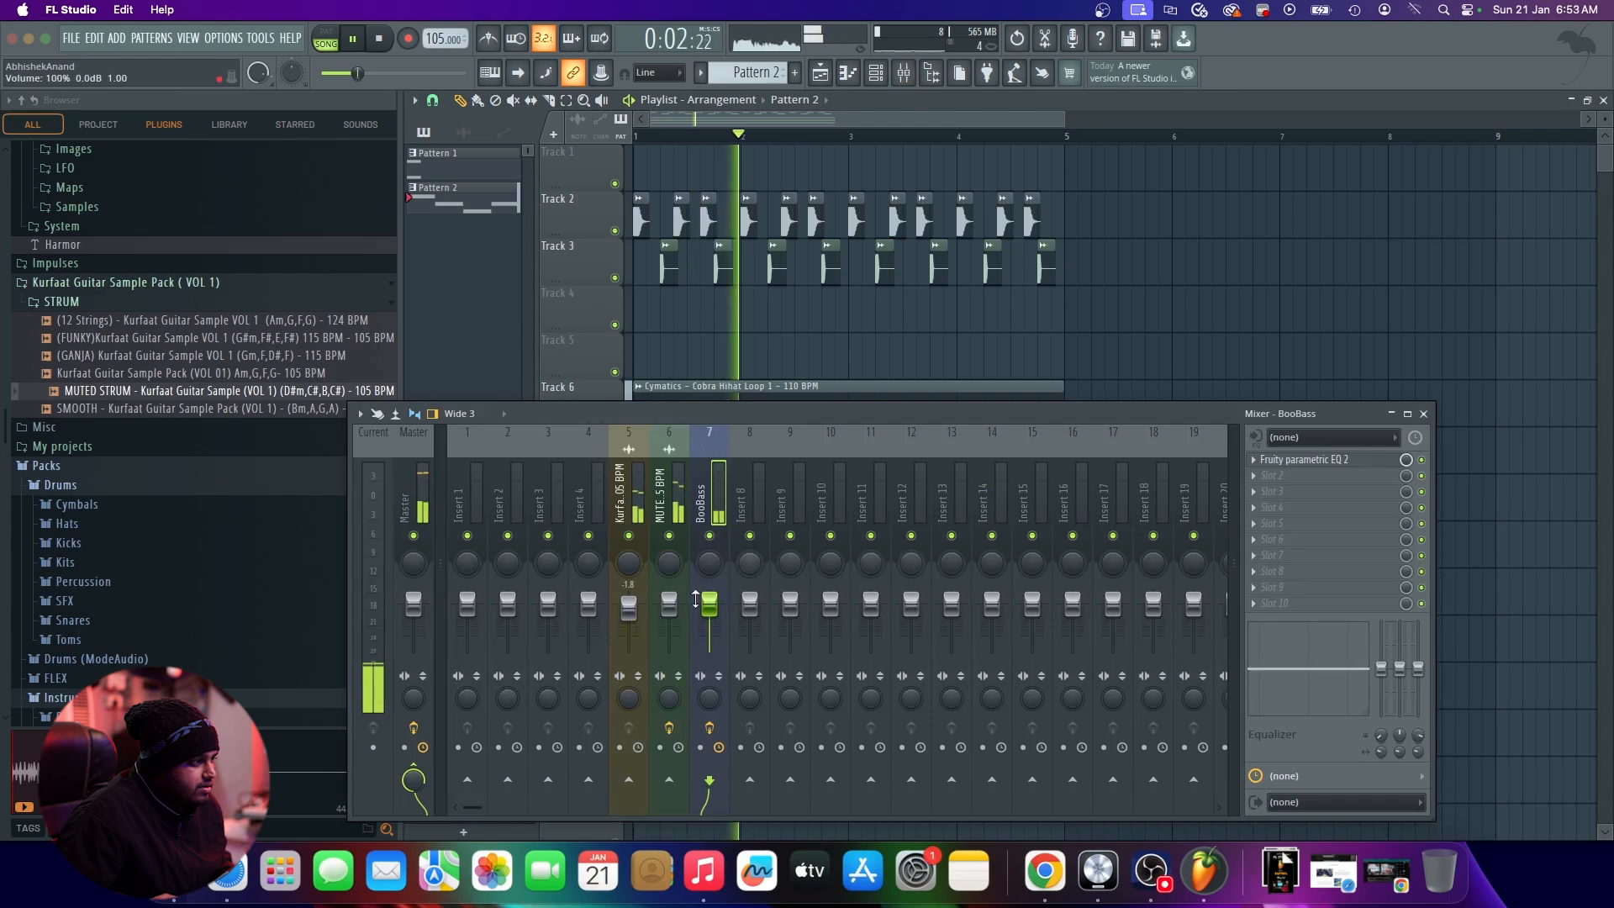
drag(709, 604, 710, 612)
click(1423, 415)
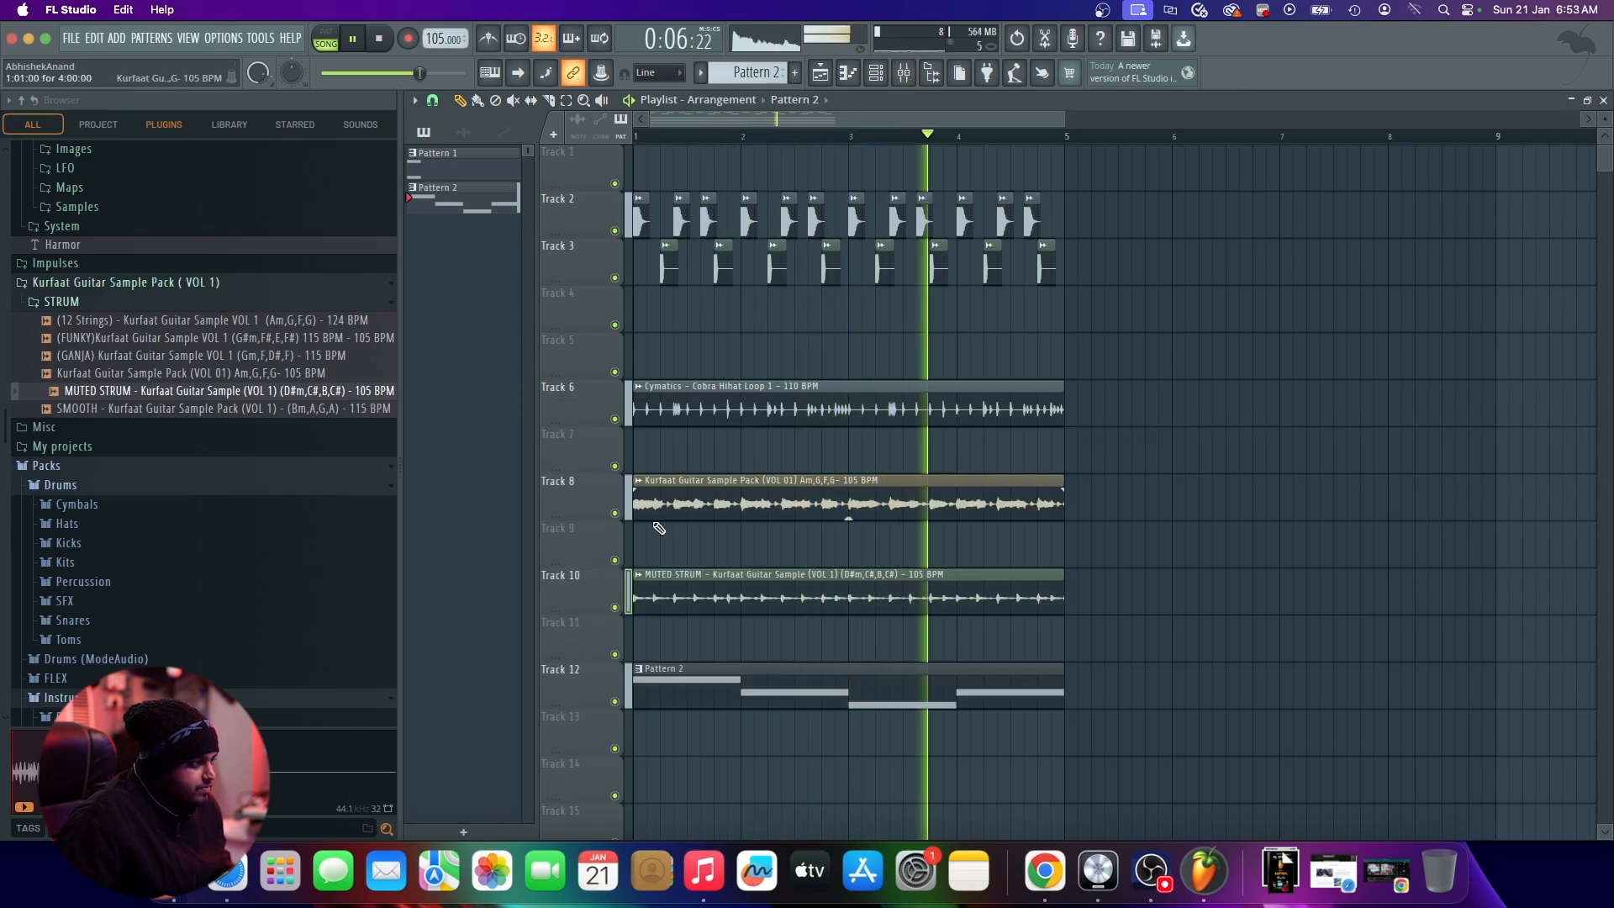
key(space)
Step: Solo the Kurfaat guitar clip's track, Track 8, and play it briefly before stopping
scroll(599, 533, up, 5)
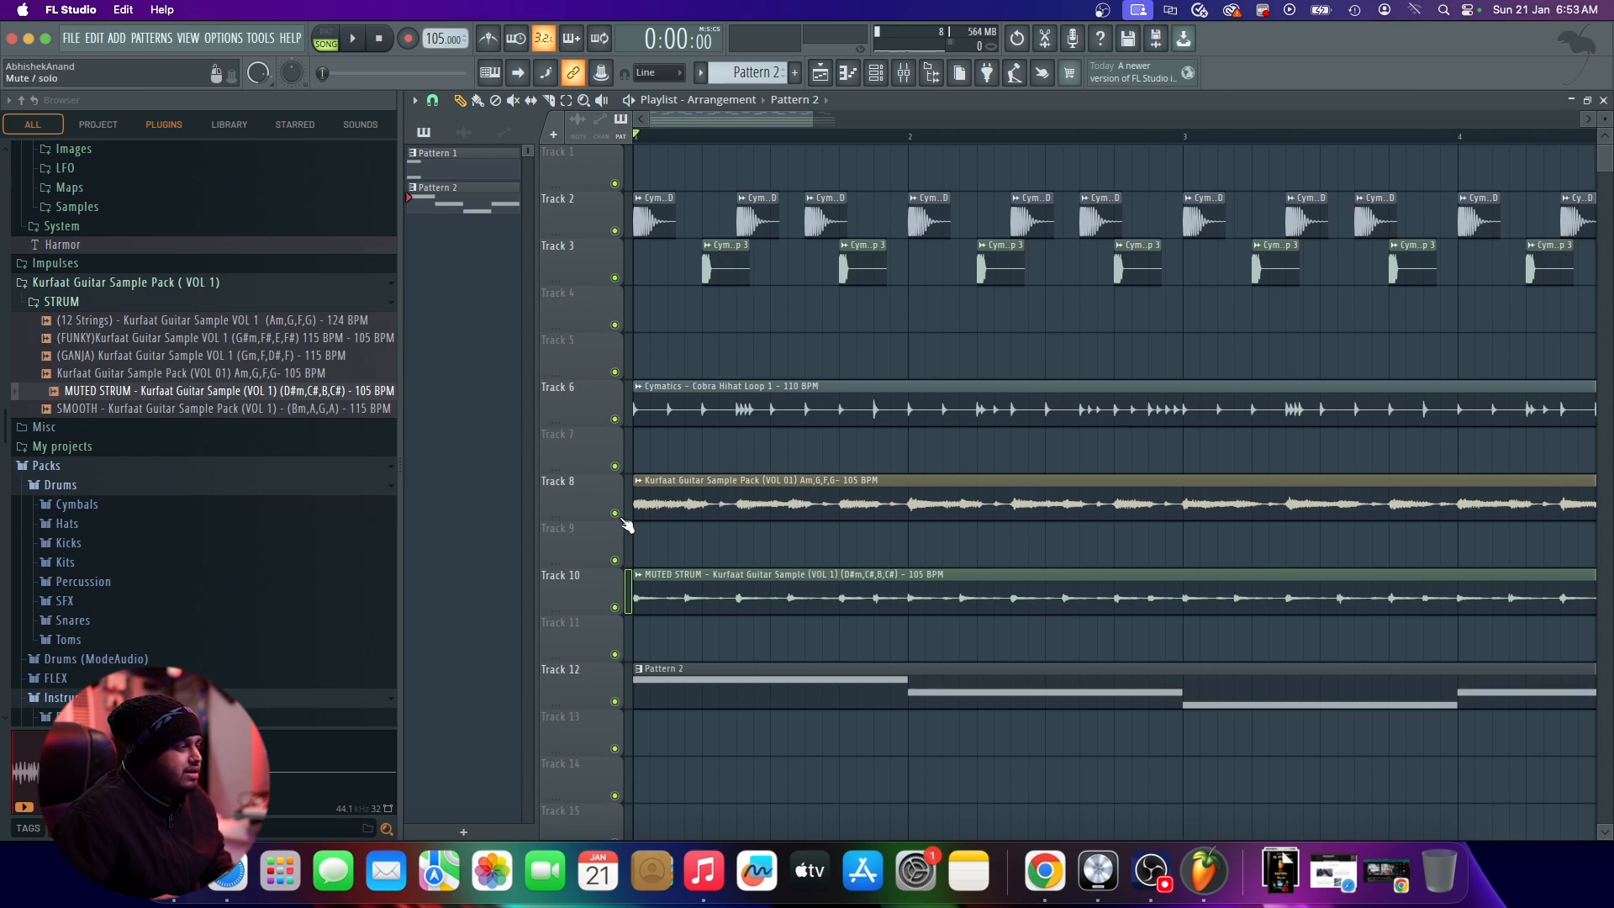
ctrl+click(621, 516)
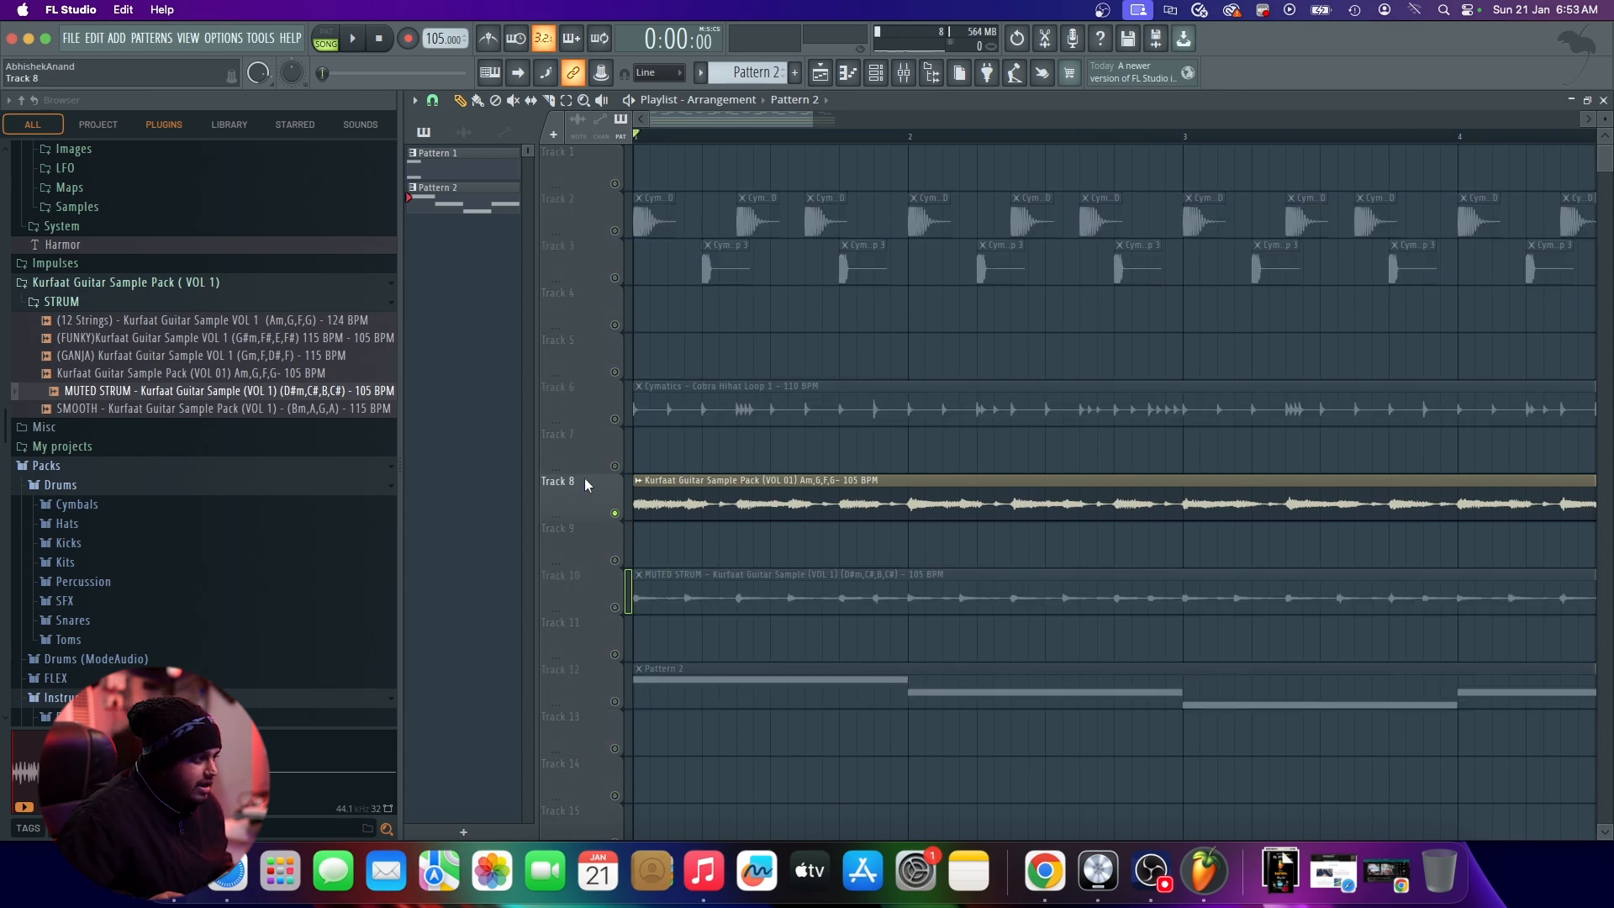
key(space)
key(space)
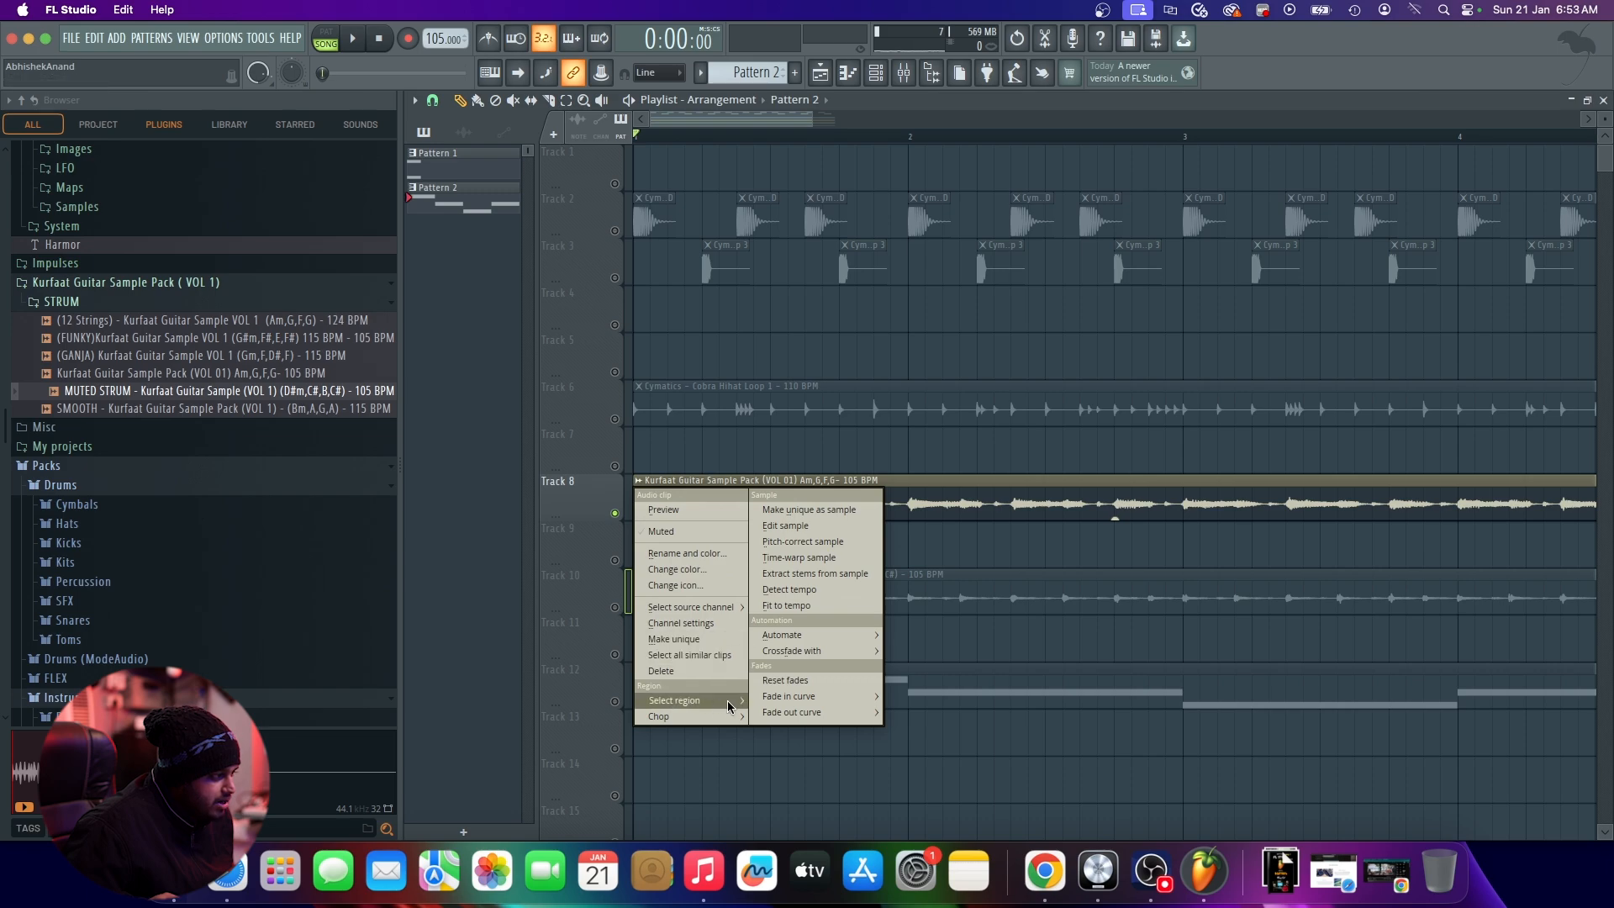
Step: Look through the time-based chop presets for the Track 8 guitar clip and dismiss them without applying one
mouse_move(724, 720)
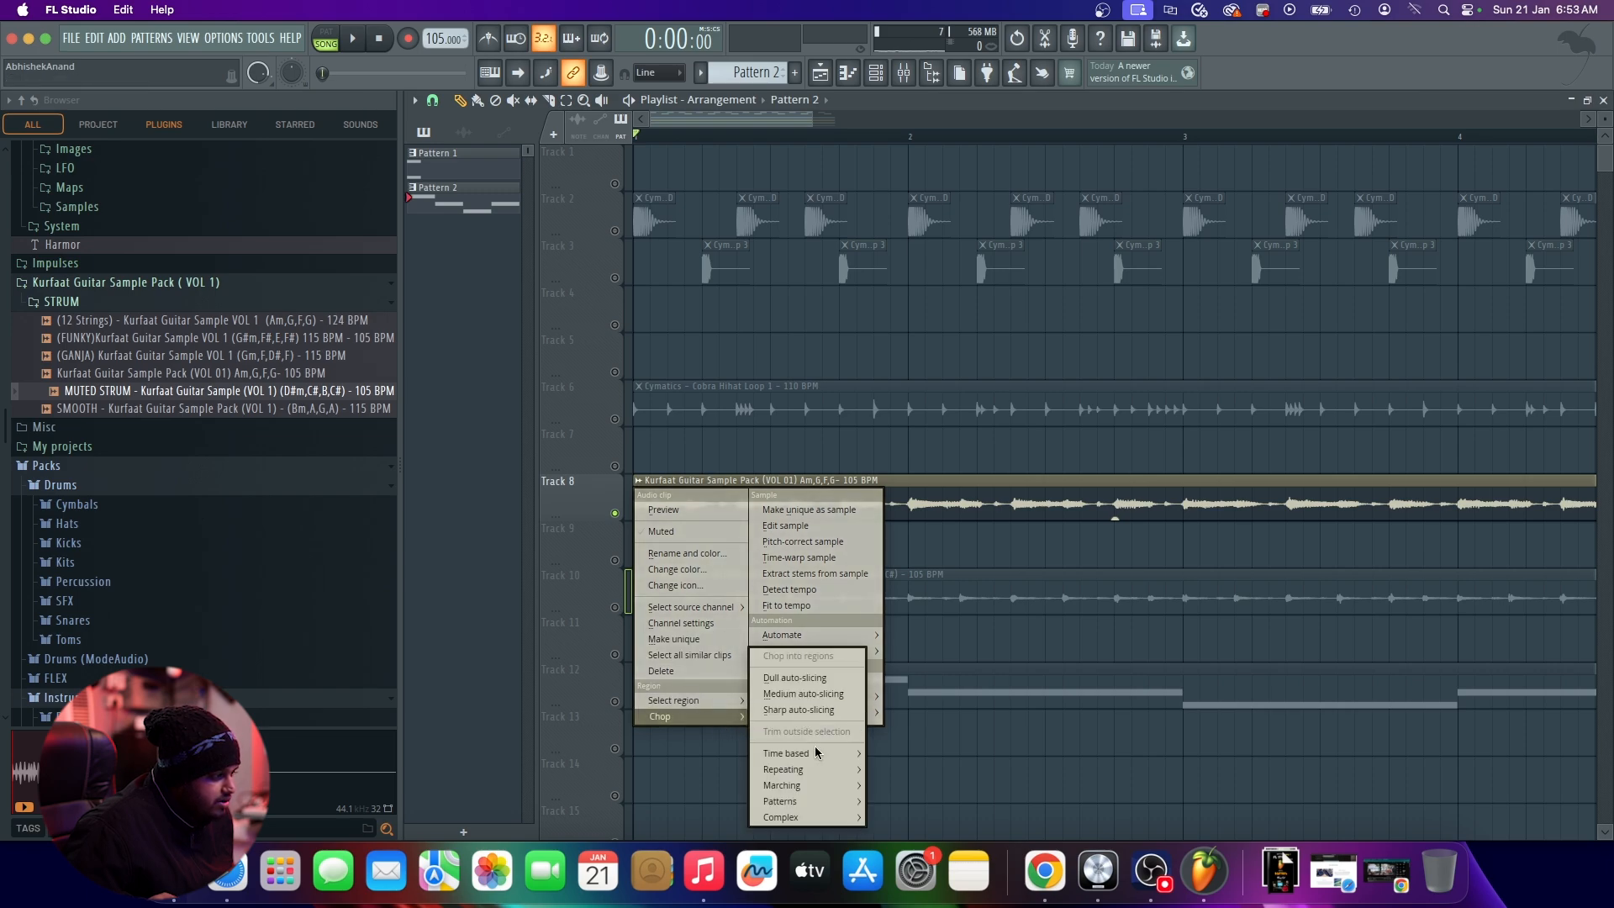
mouse_move(820, 754)
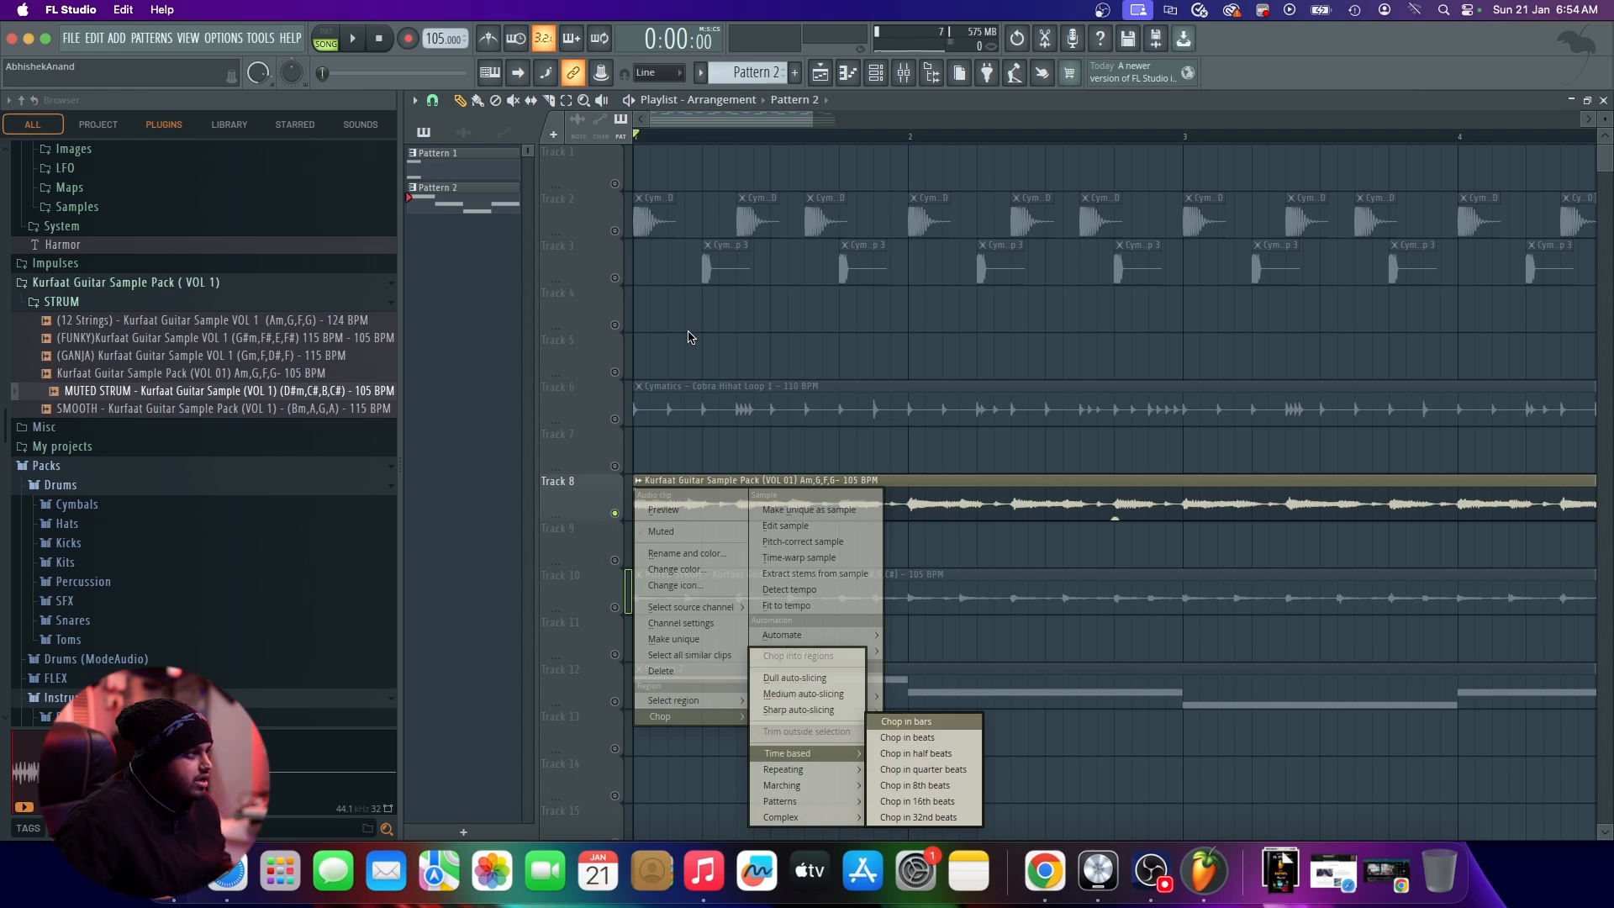
click(709, 124)
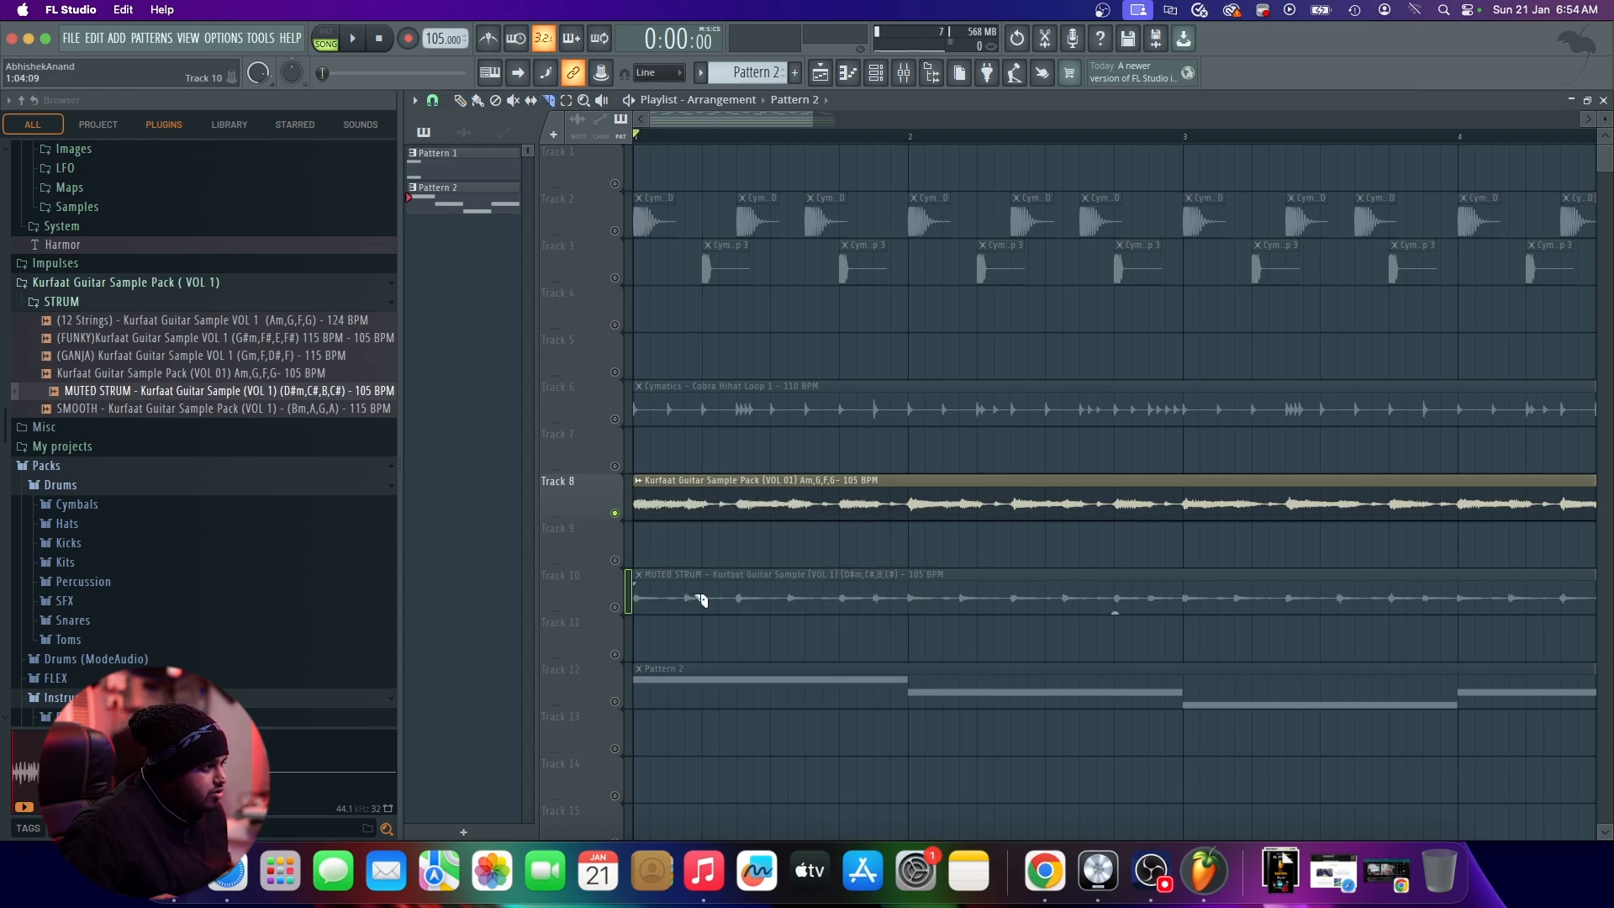
Step: Play and stop the soloed guitar several times from the start to locate its first strums
key(space)
key(space)
key(space)
key(space)
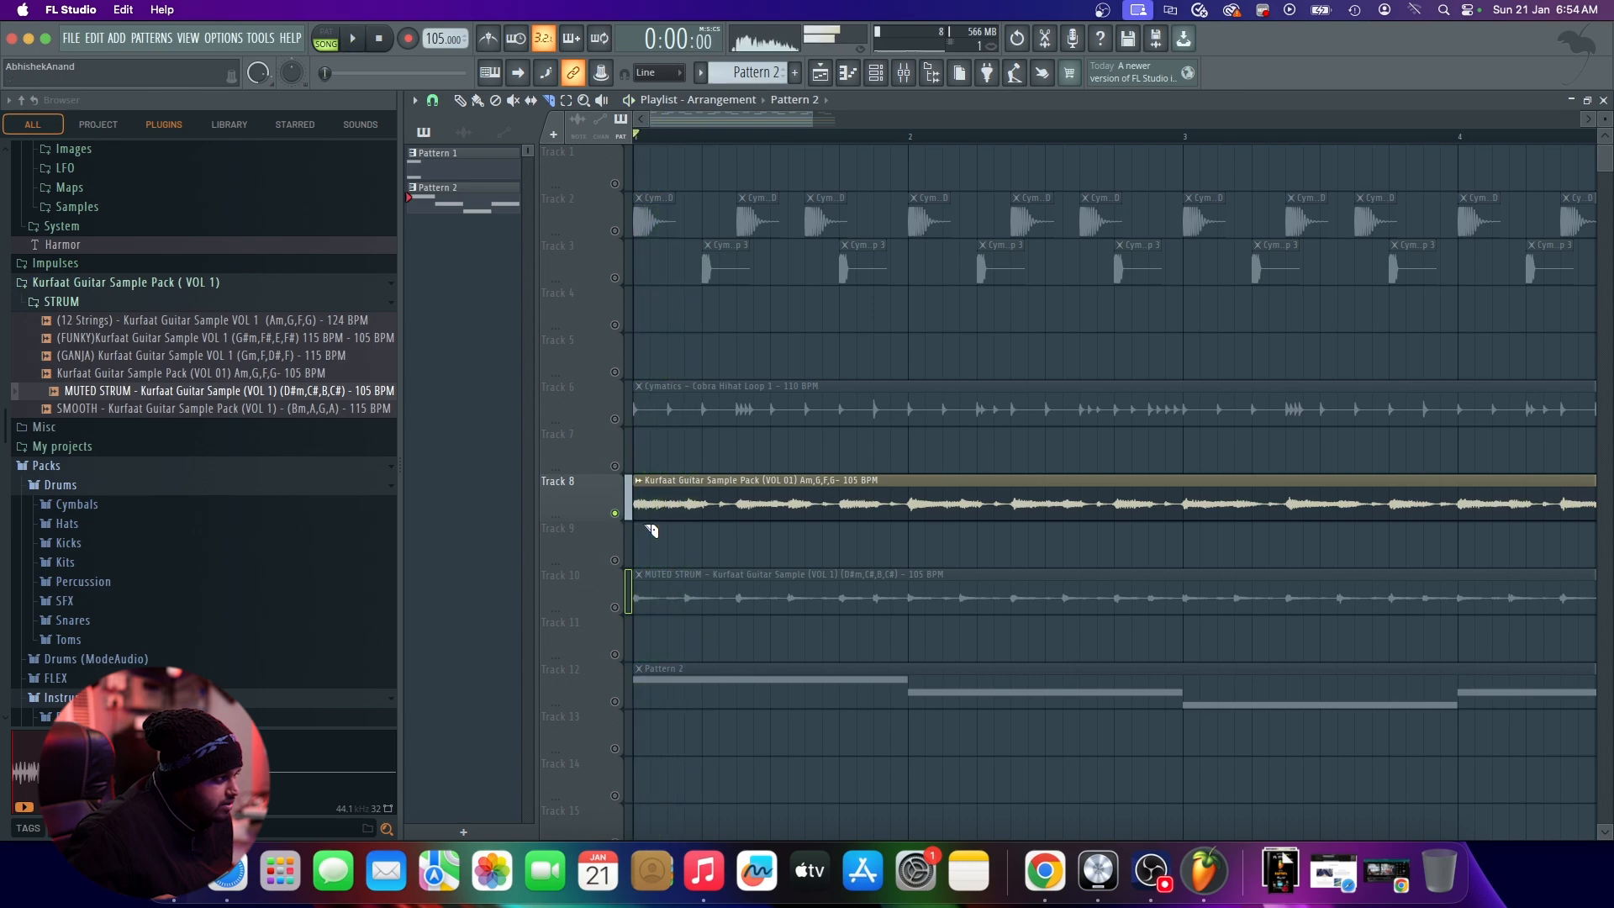
key(space)
key(space)
key(space)
key(space)
Step: Slice the Track 8 guitar clip at steps 4 and 5 of bar 1 and delete the piece before the first cut
scroll(670, 509, up, 5)
scroll(729, 514, down, 1)
click(728, 511)
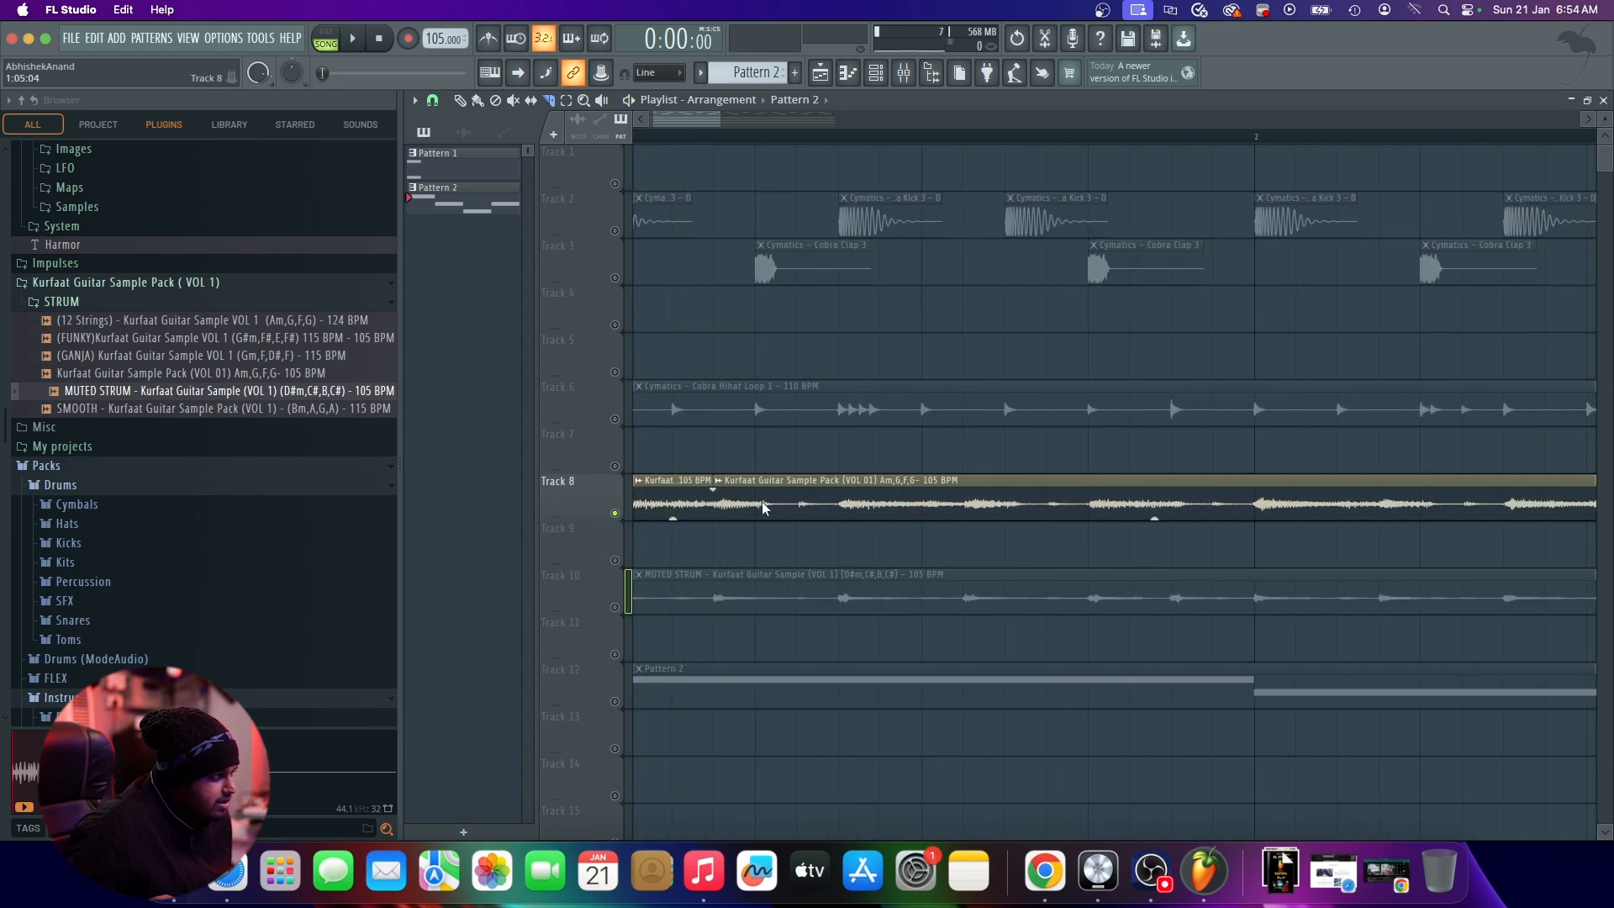
click(756, 508)
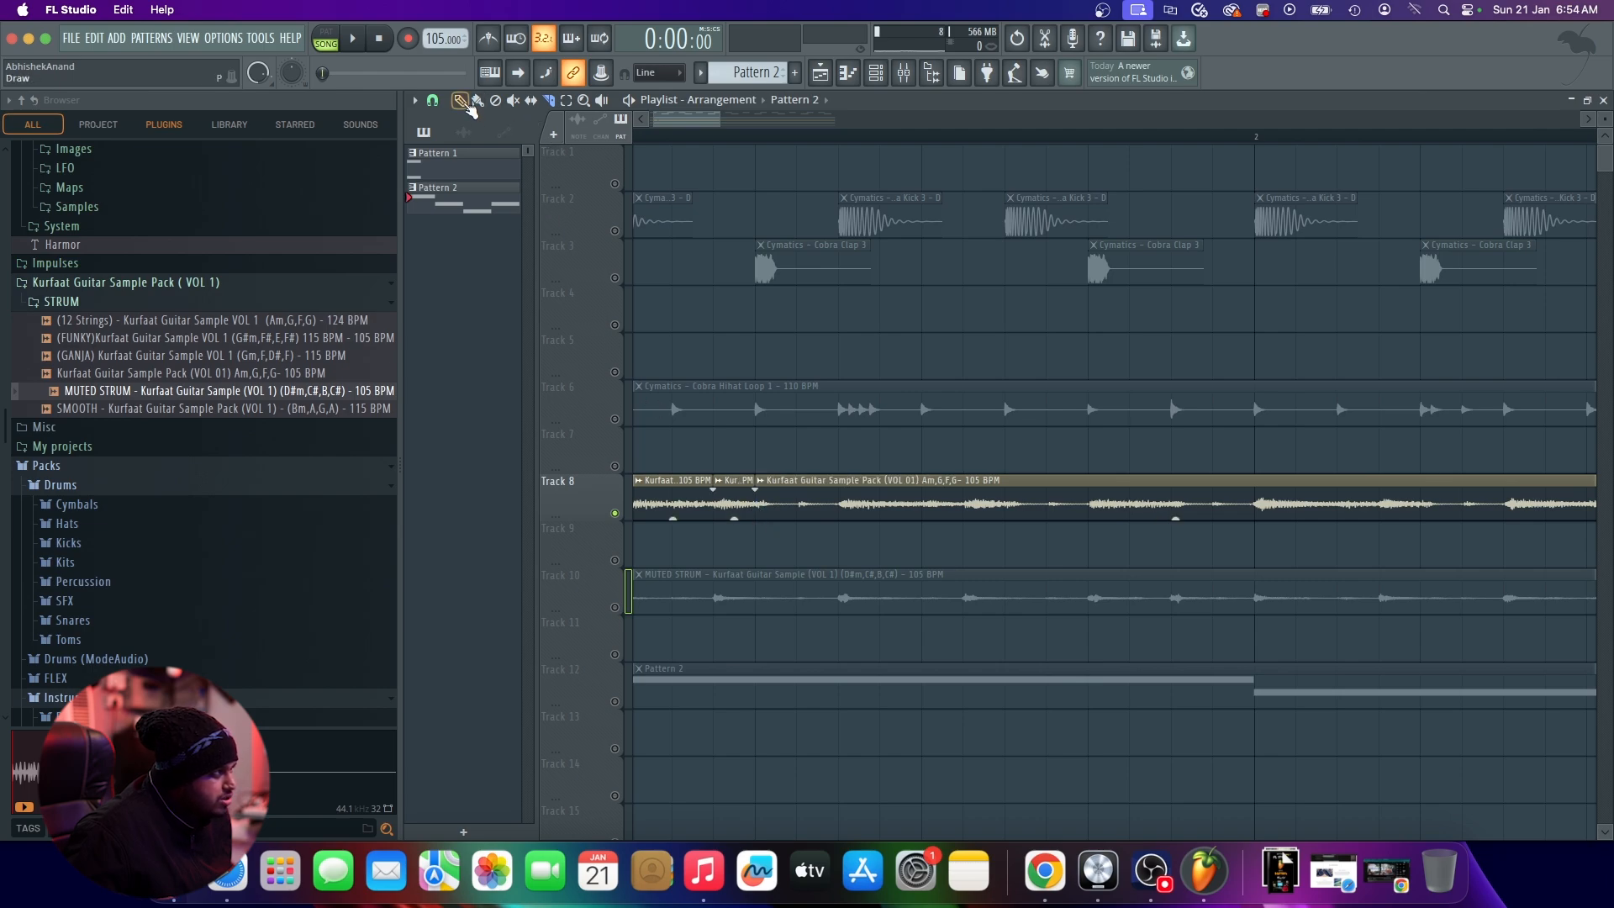
right_click(672, 504)
scroll(733, 496, down, 3)
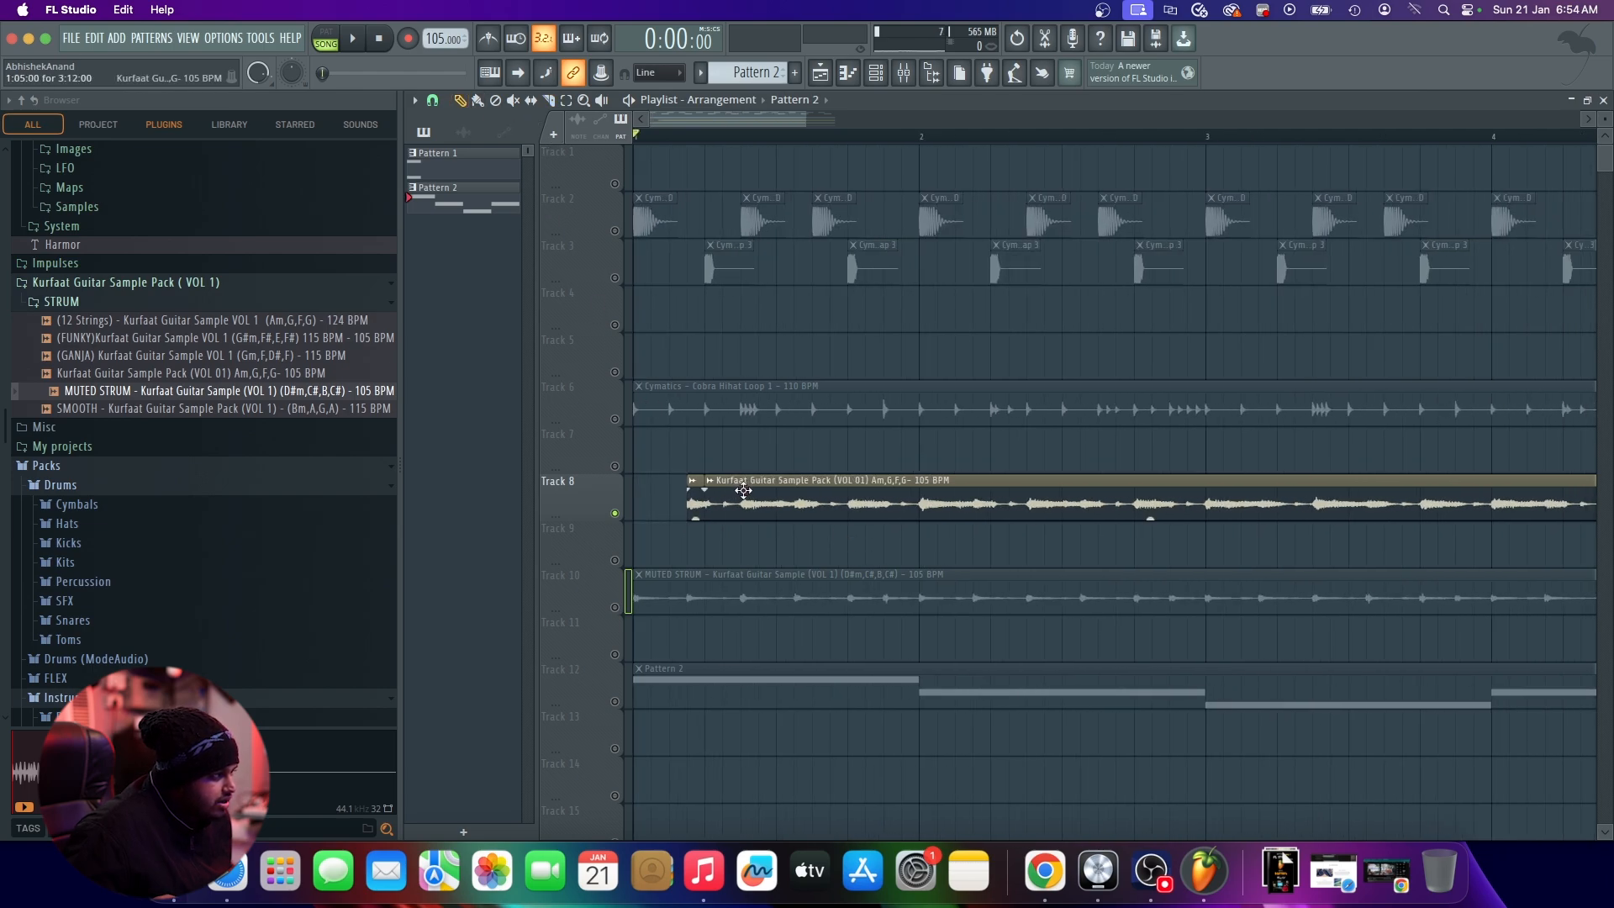
Step: Unsolo Track 8, mute Track 10, and shift the long guitar clip to 1:13:00 to audition the short slice alone
right_click(614, 513)
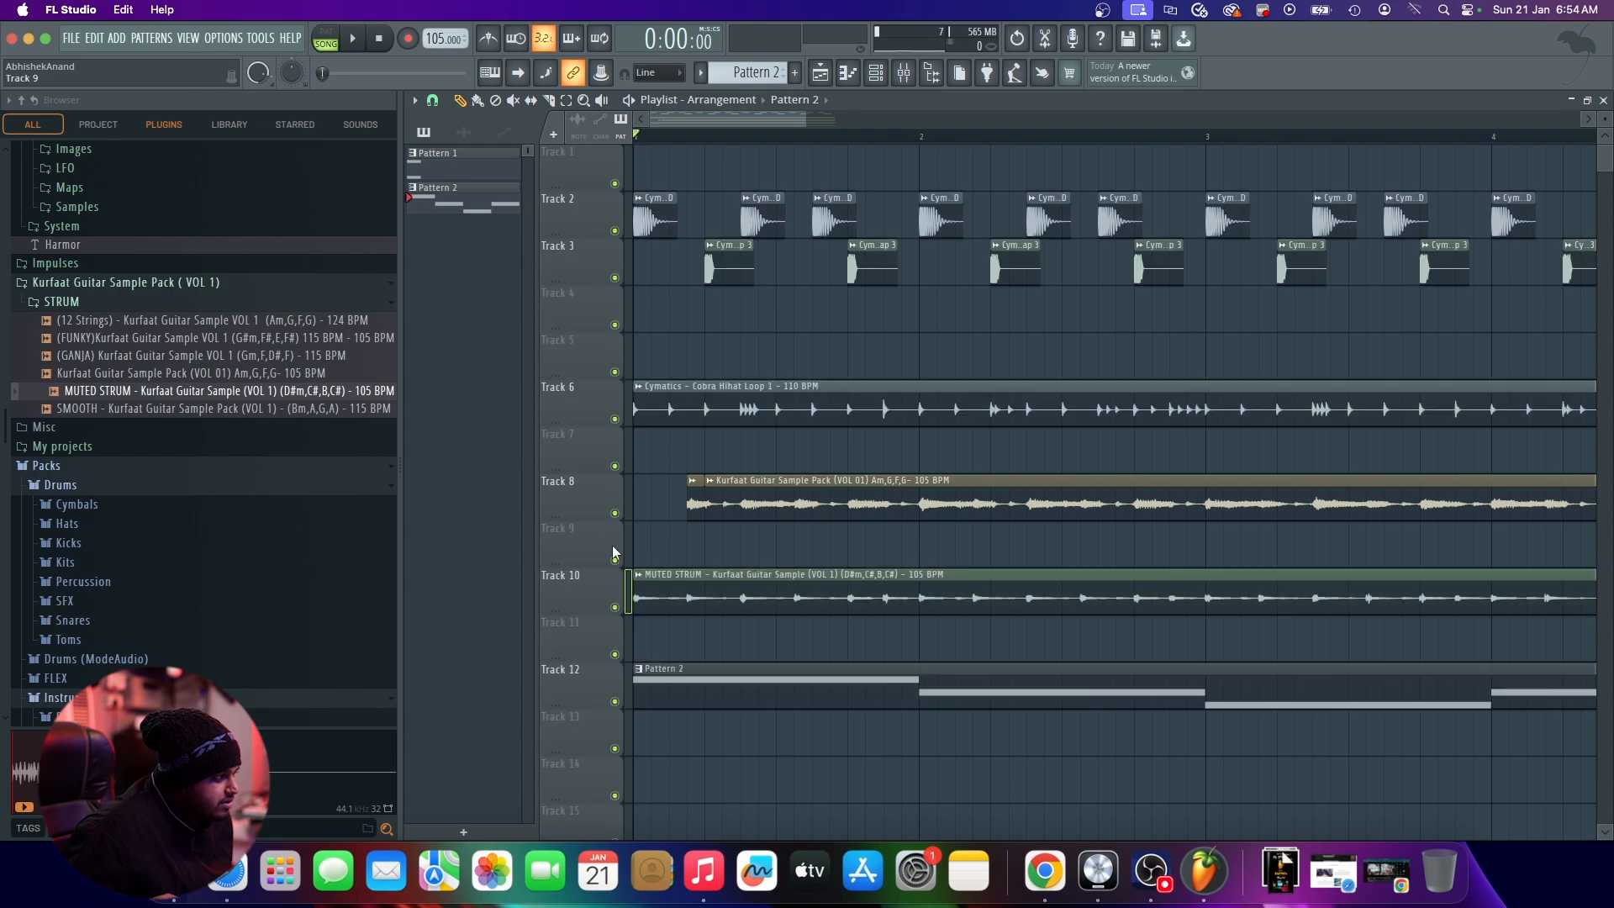
click(615, 607)
drag(749, 505, 894, 506)
key(space)
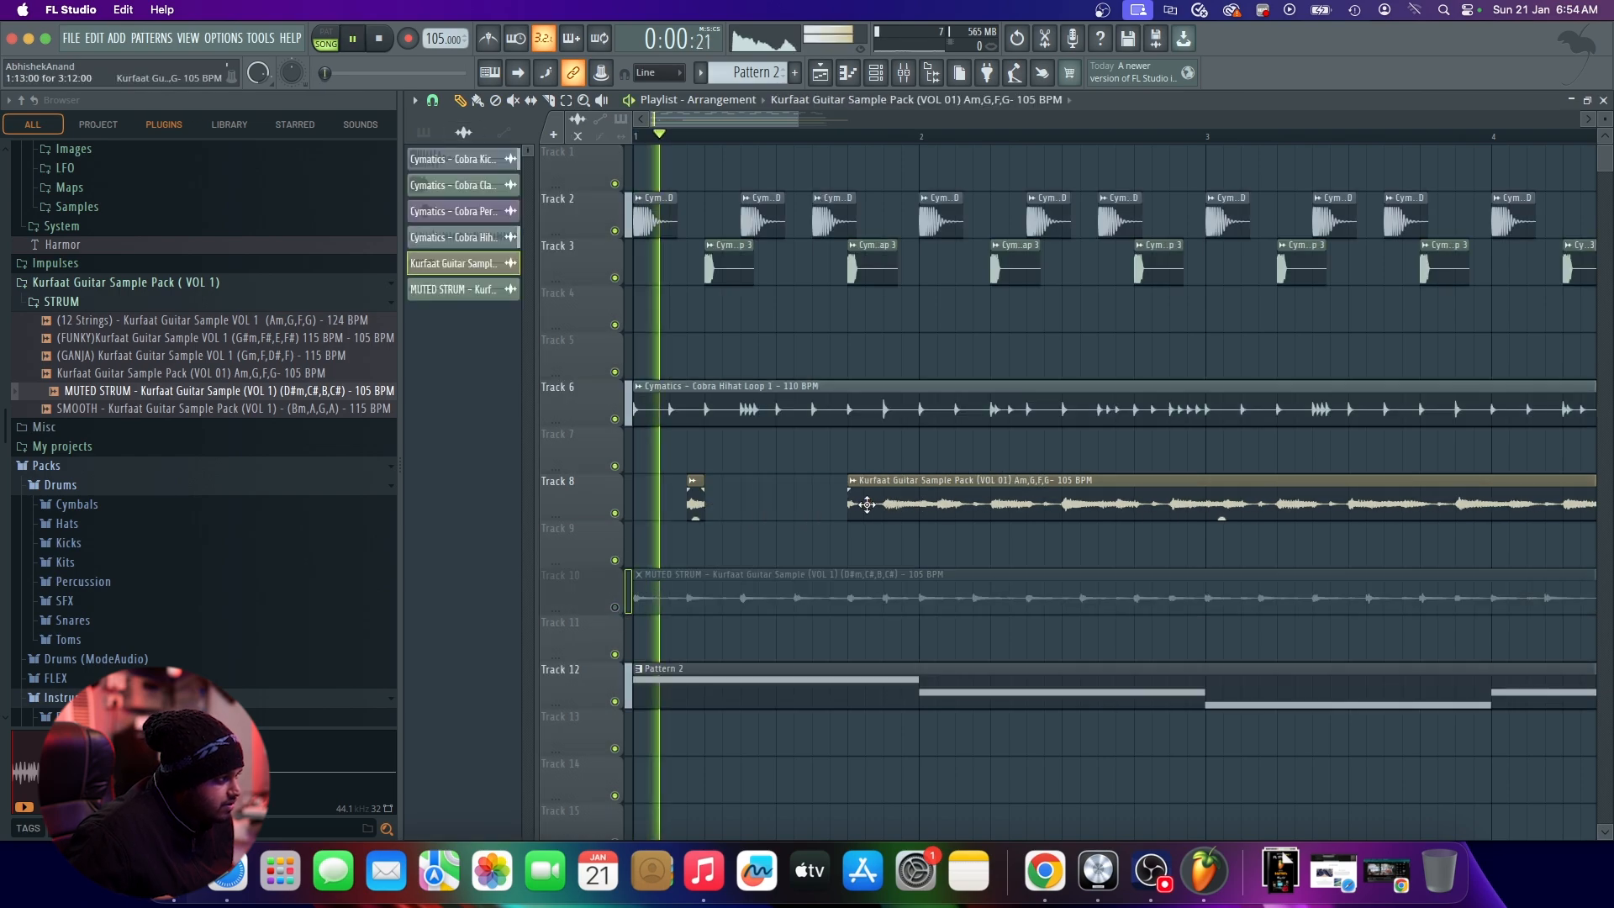
key(space)
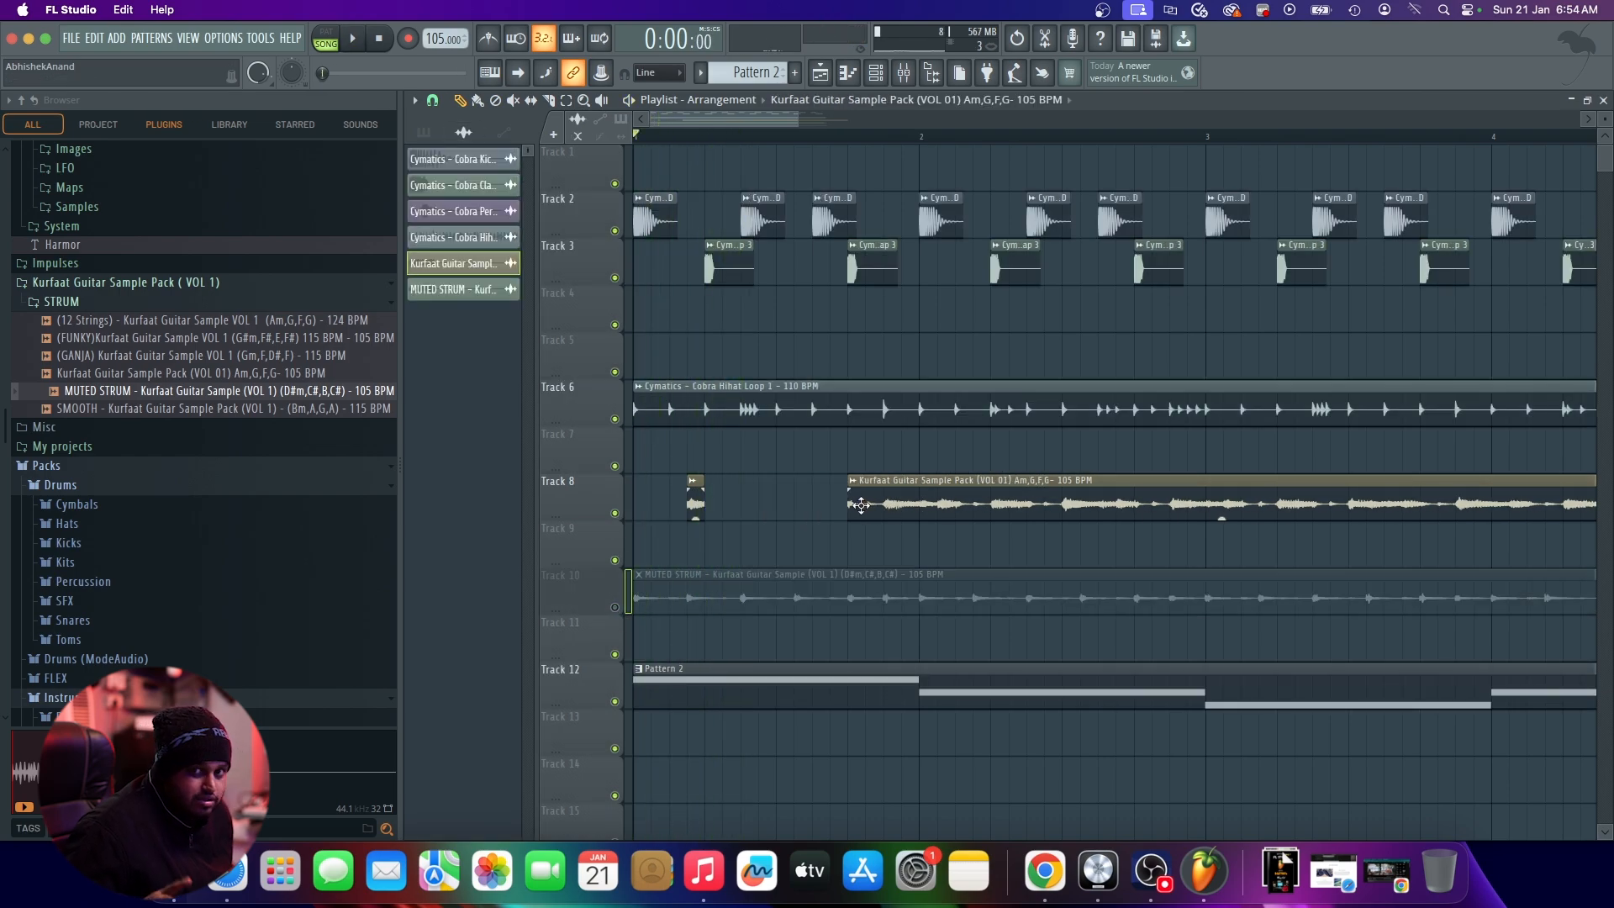
Step: Move the long guitar clip back to 1:05:00, directly after the short slice, and play the beat briefly
drag(861, 505, 718, 505)
scroll(731, 505, up, 2)
key(space)
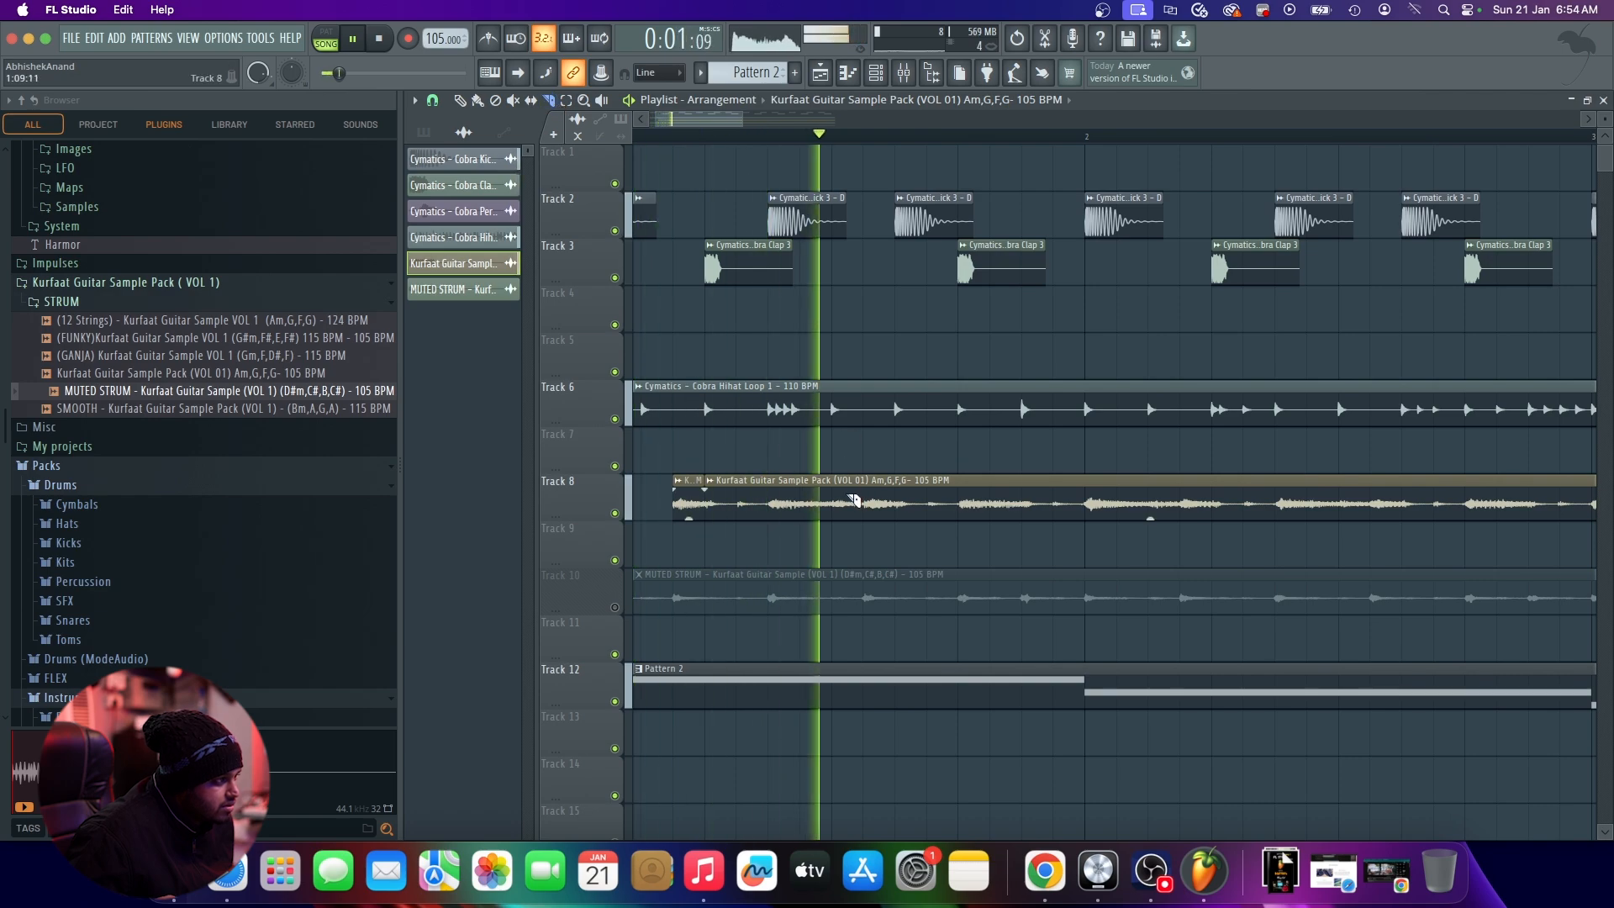
key(space)
Step: Try slicing the long guitar clip at steps 9 and 10 of bar 1, play the result, and undo both slices
drag(850, 497, 845, 548)
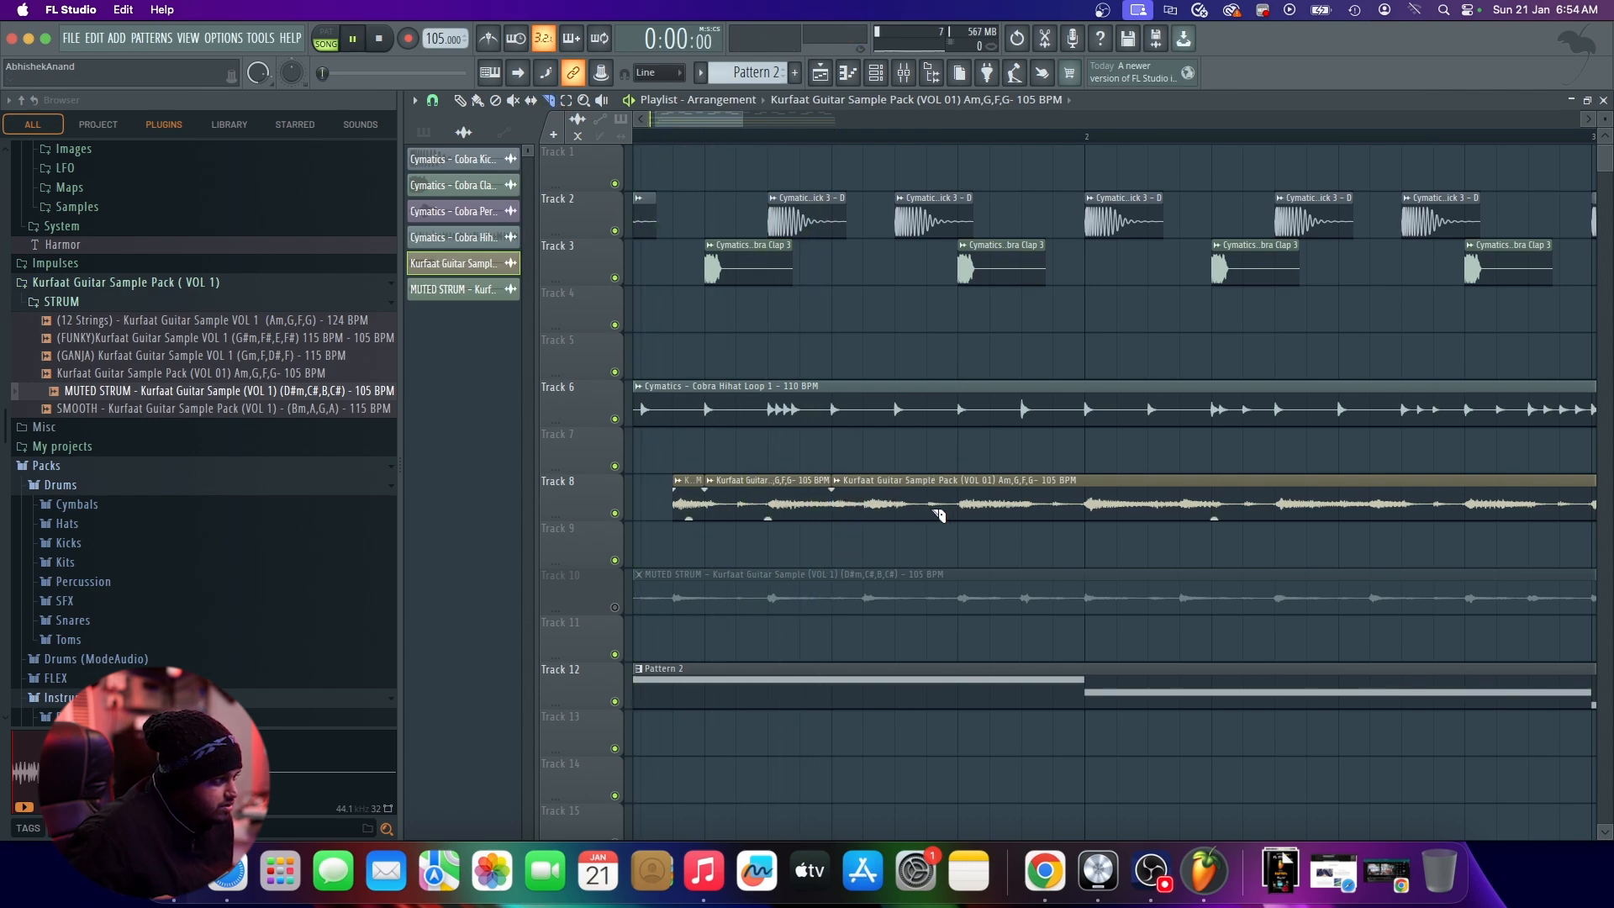
key(space)
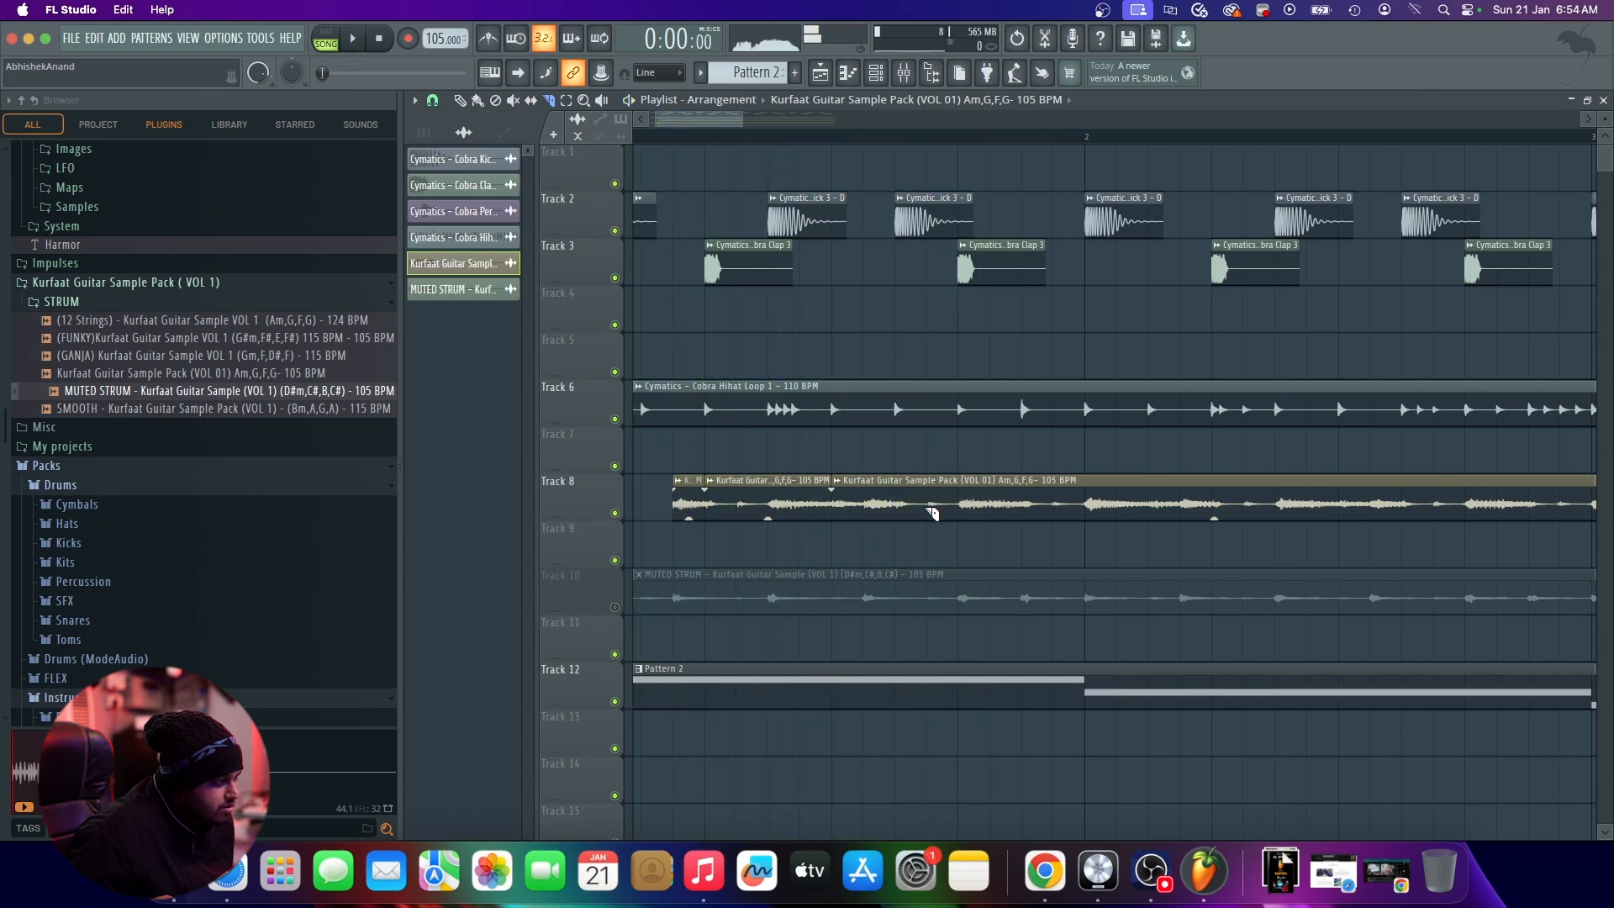
key(space)
drag(865, 473, 864, 530)
key(space)
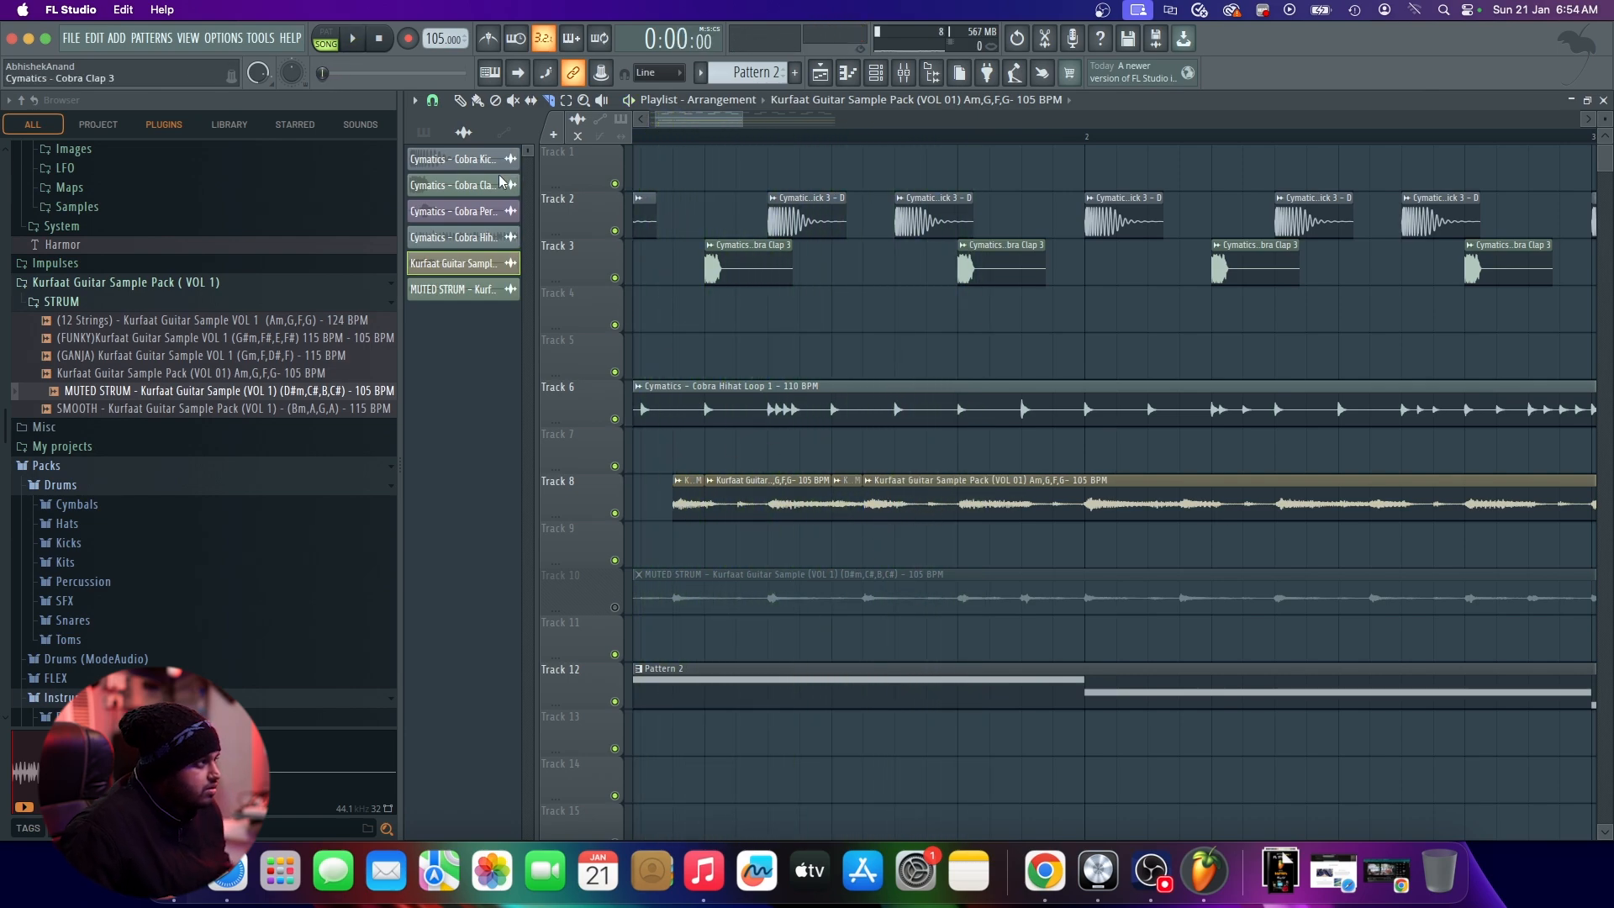
key(p)
key(super+z)
key(super+z)
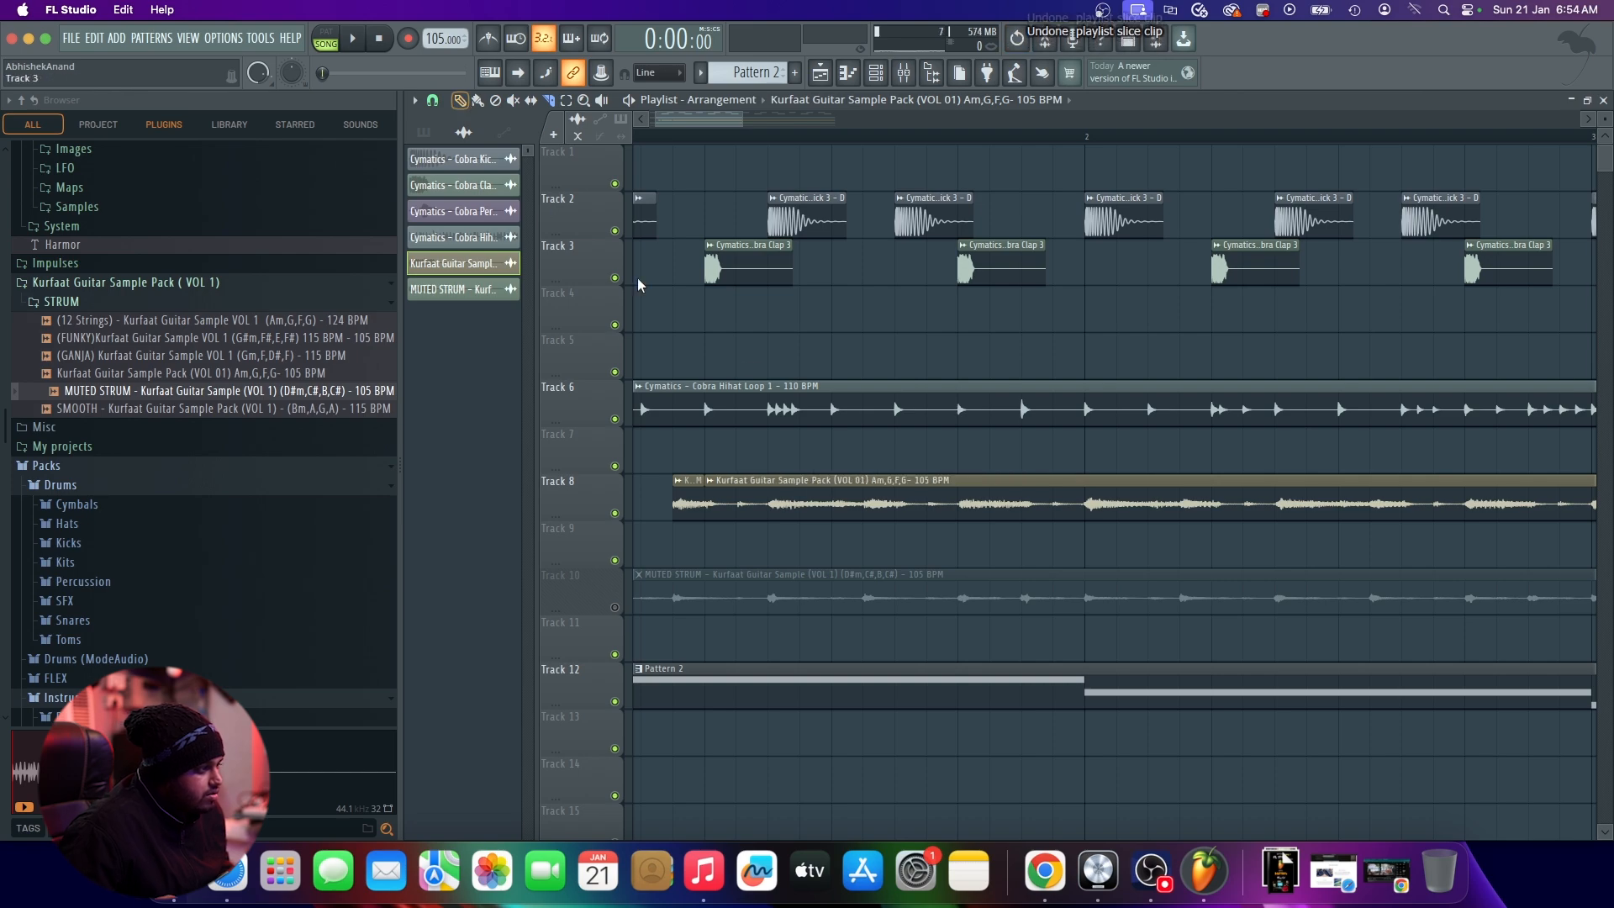
Step: Slice the long guitar clip at step 9 of bar 1 and trim the remaining part's start to bar 2
drag(843, 501, 839, 541)
key(space)
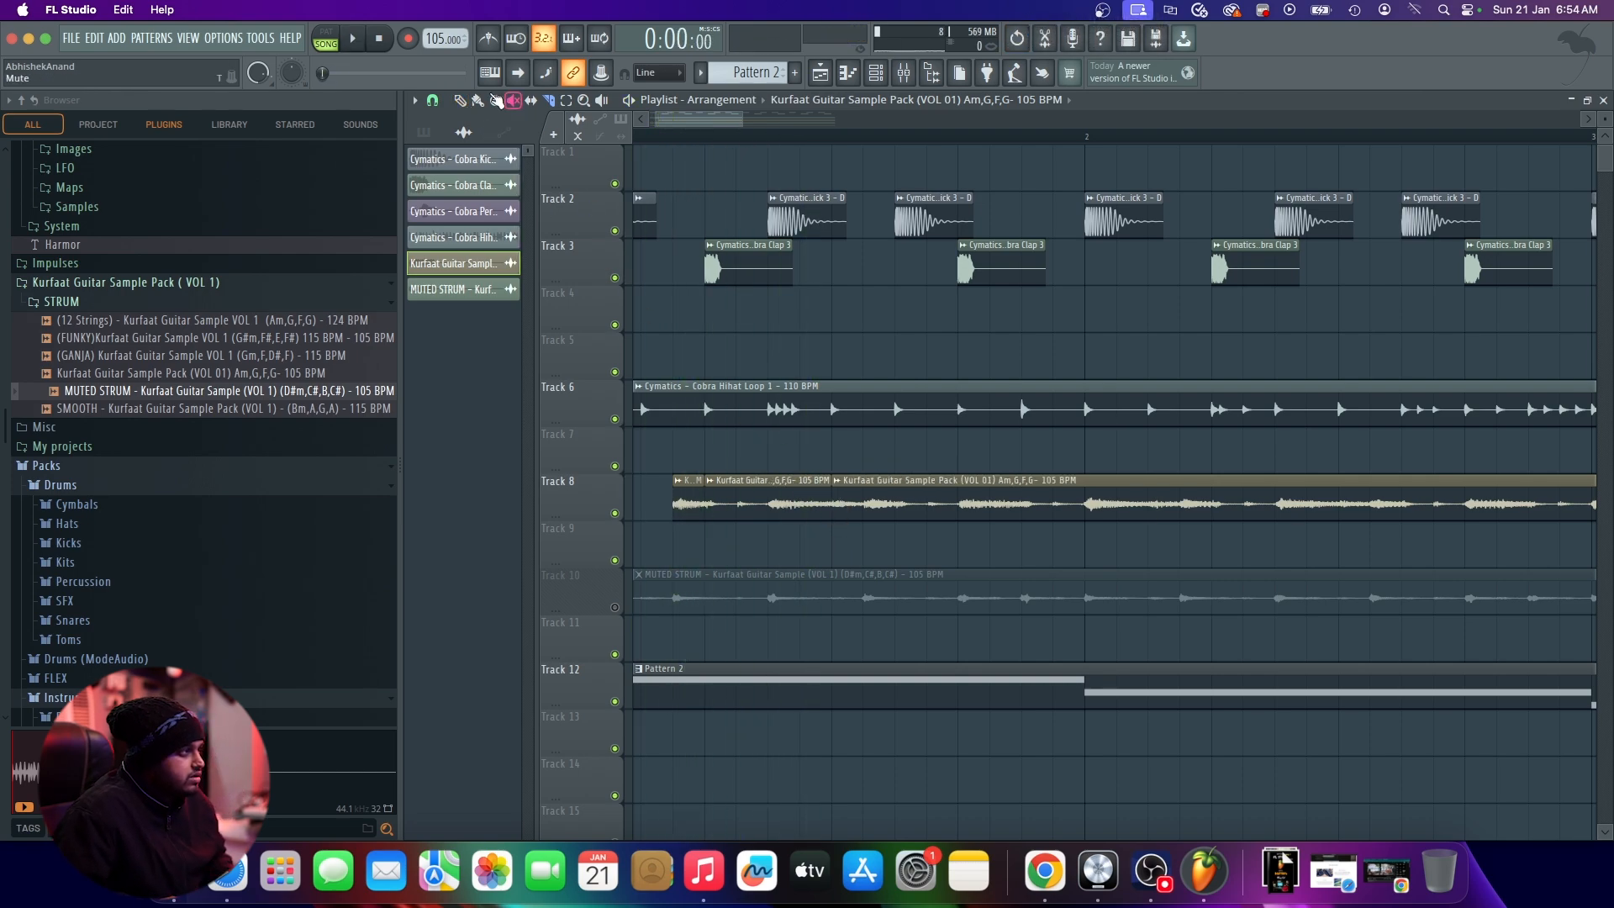
click(464, 101)
drag(857, 521, 1111, 522)
scroll(1019, 545, down, 2)
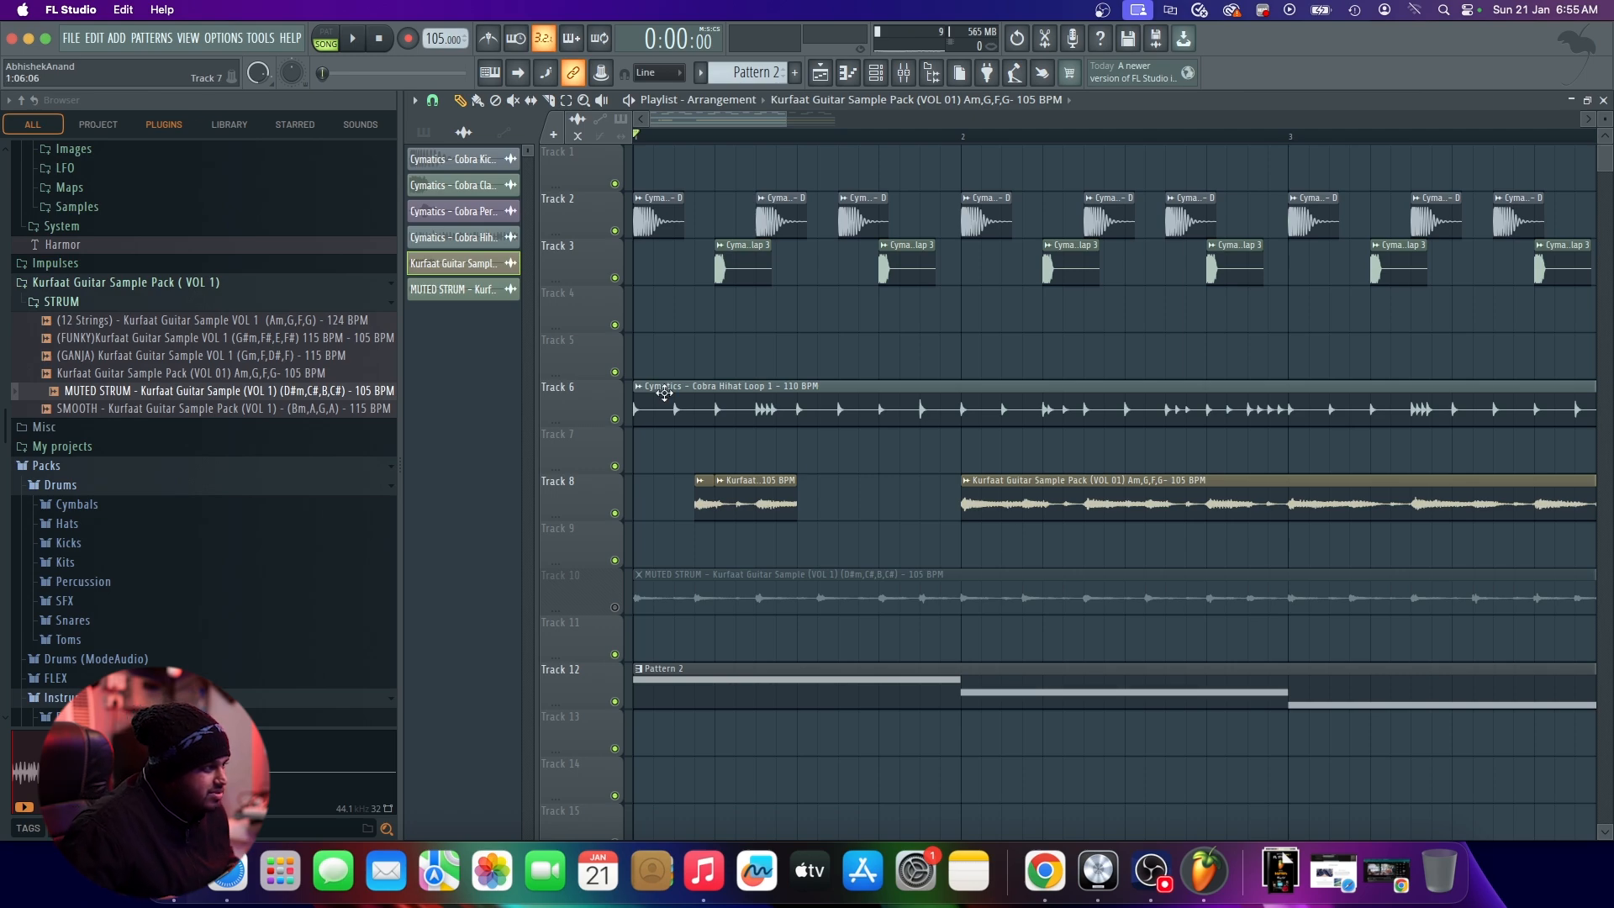
Step: Select the two short guitar slices in bar 1 and duplicate them half a bar later, ending at bar 2
drag(868, 565, 654, 475)
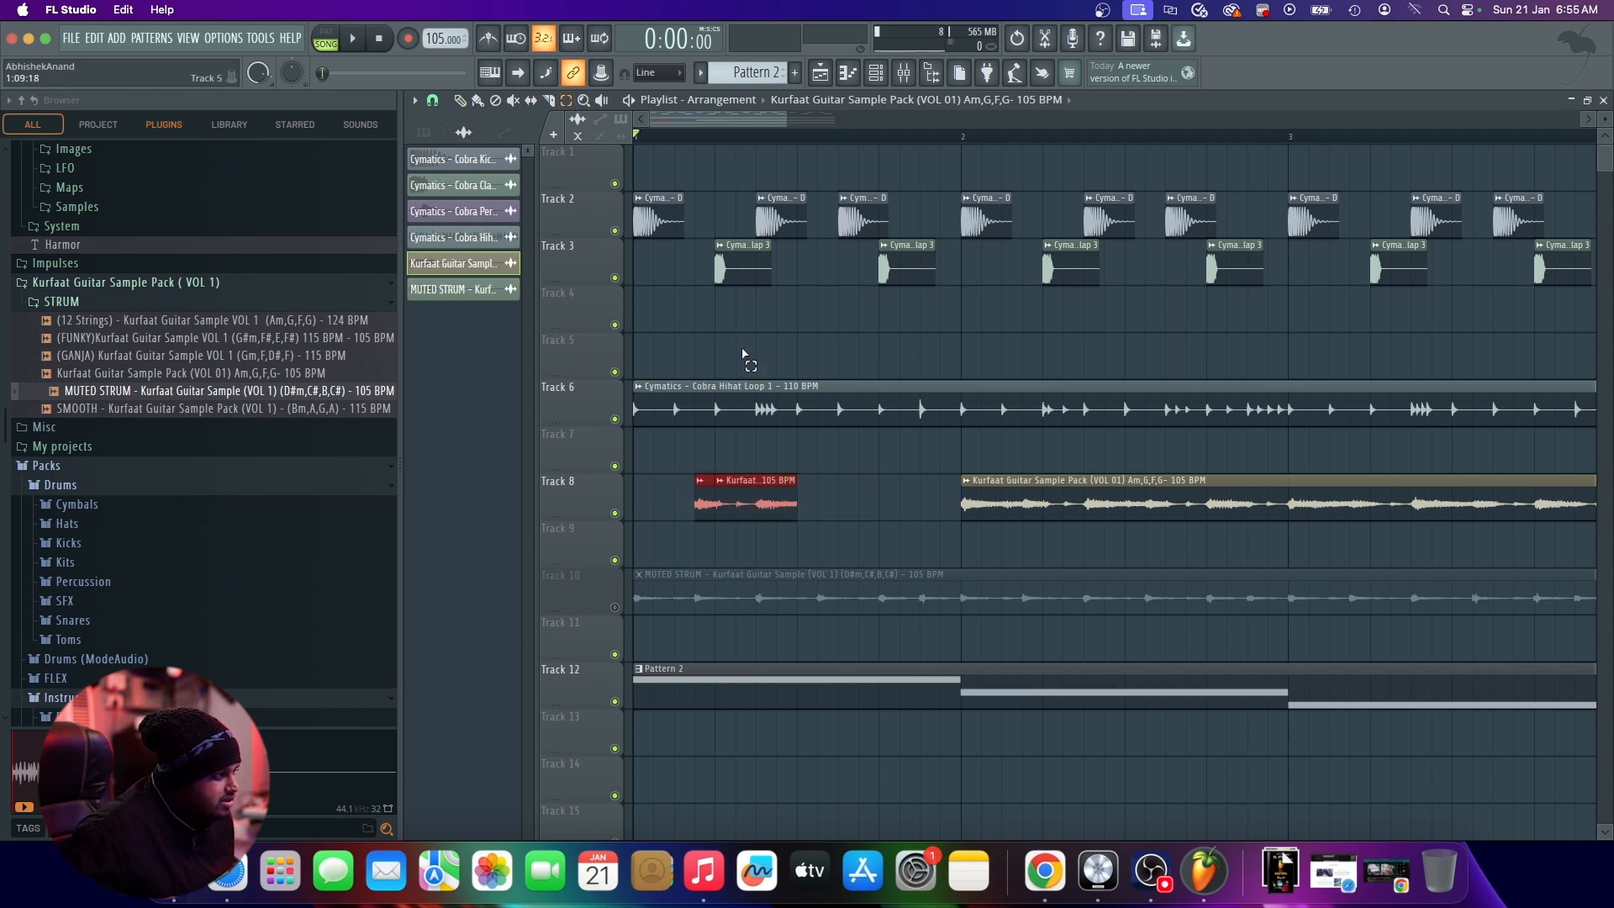
drag(761, 504, 925, 508)
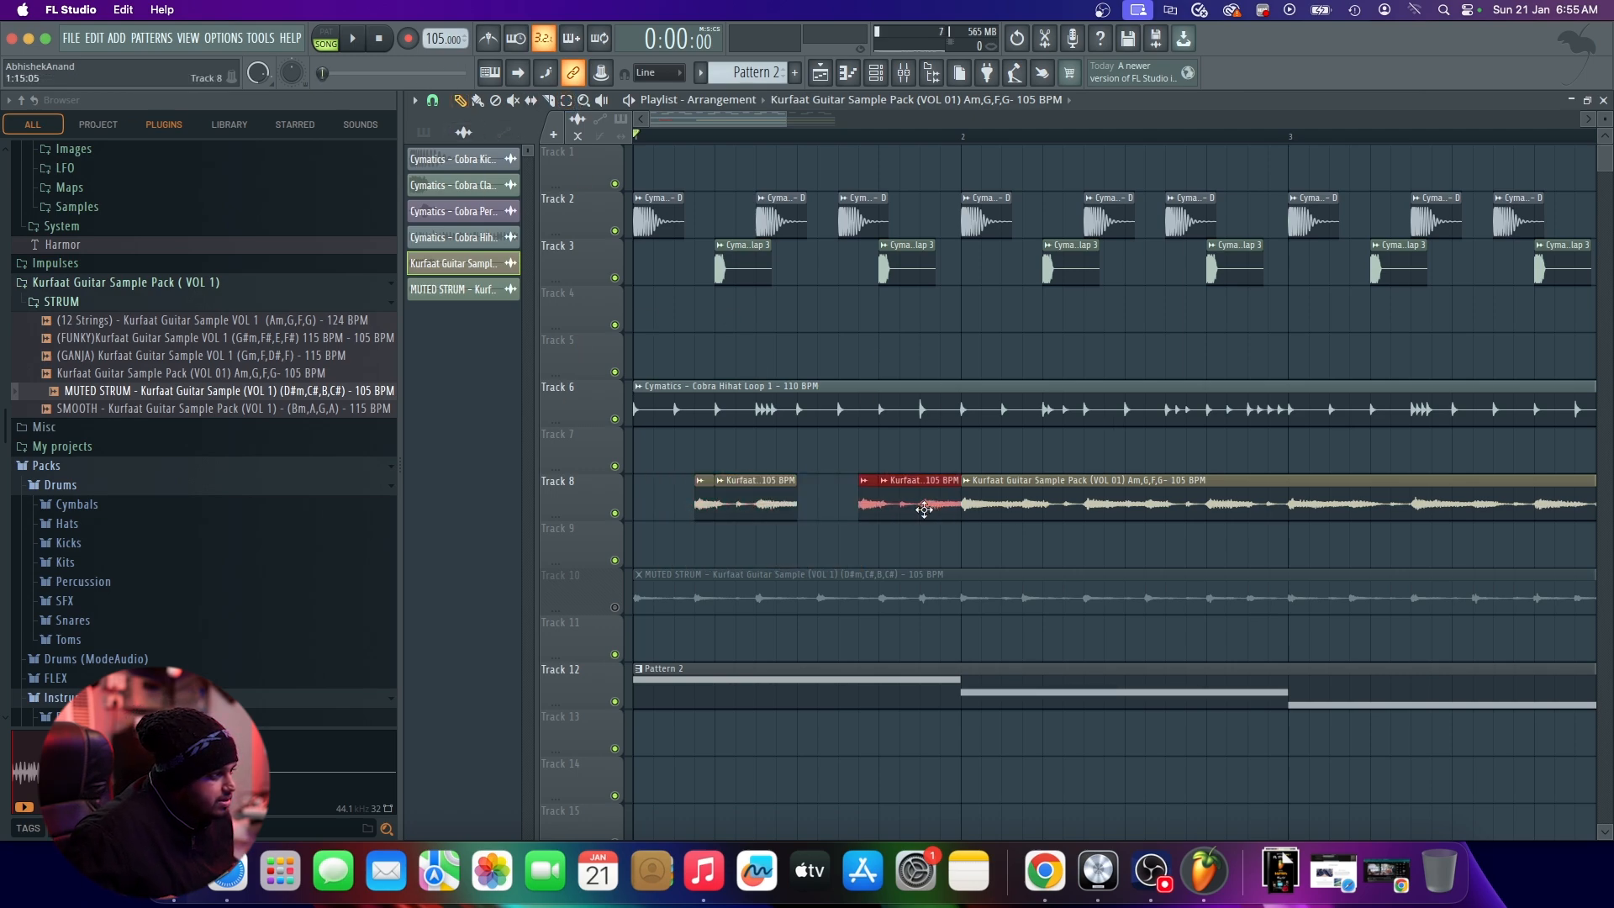
scroll(922, 521, down, 2)
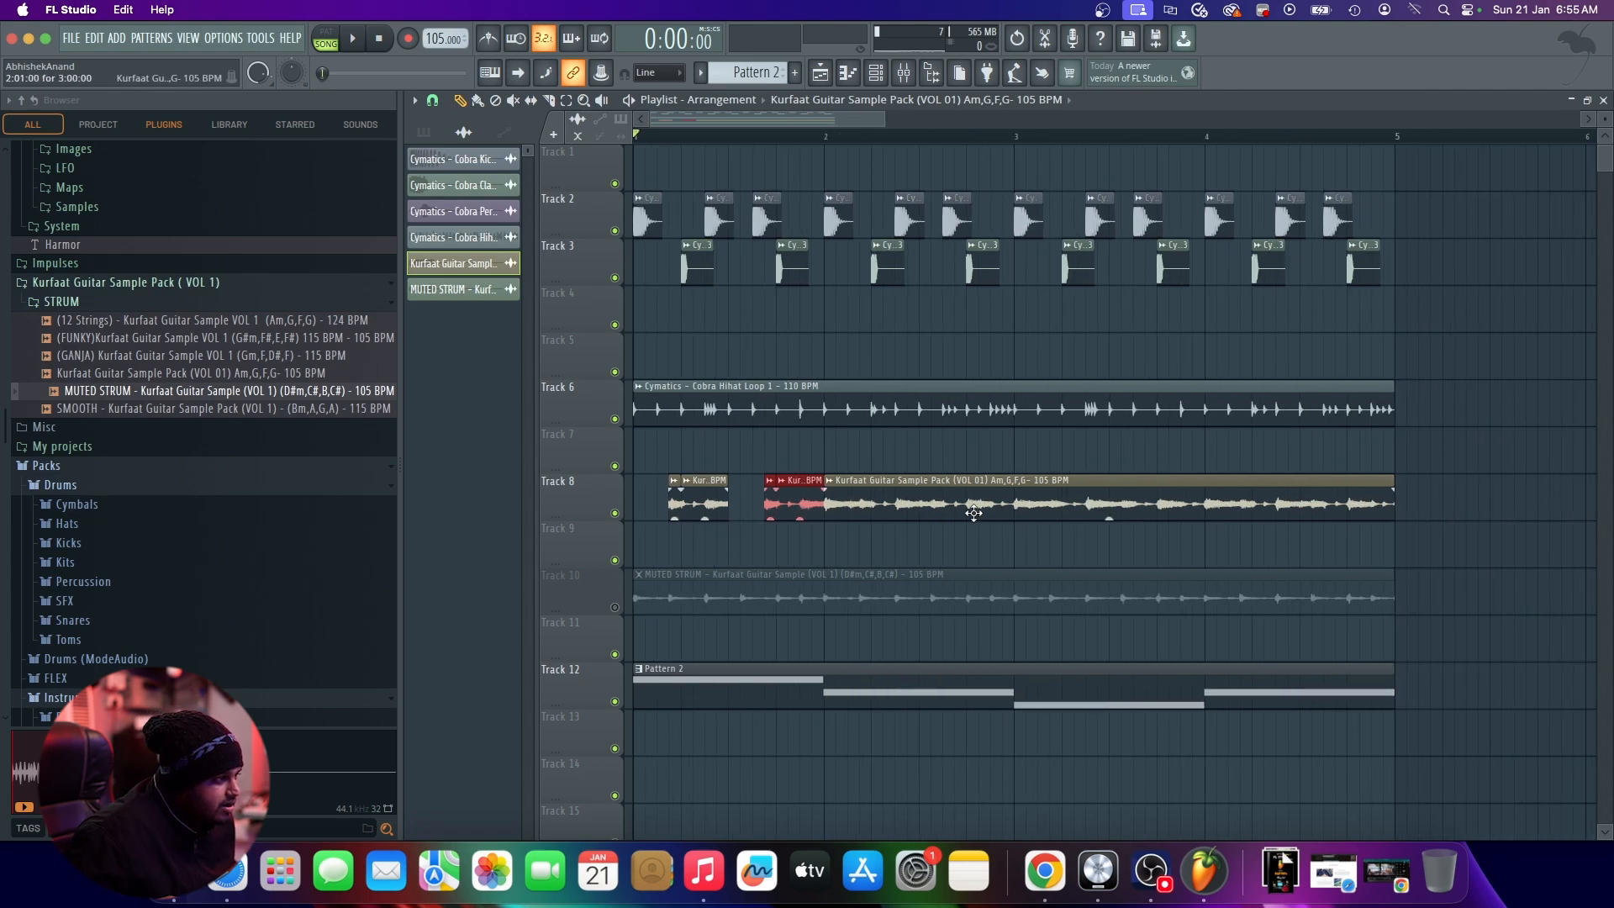
Step: Audition the short slices with the long guitar clip on muted Track 9, unmute it, and return the clip to Track 8
drag(860, 501, 860, 549)
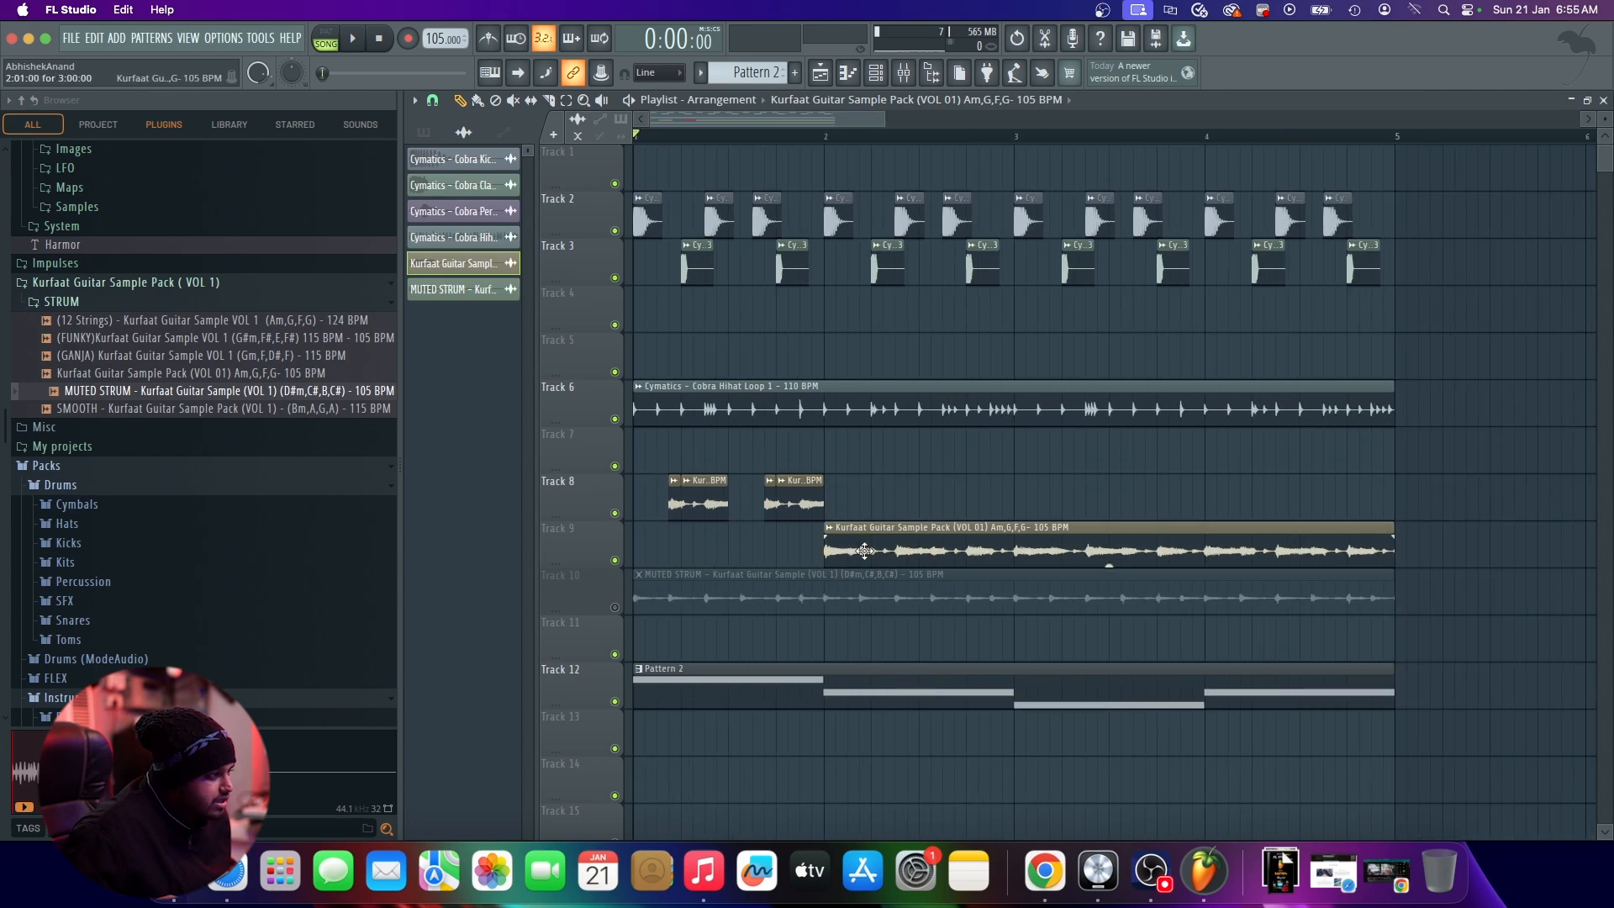
click(615, 561)
key(space)
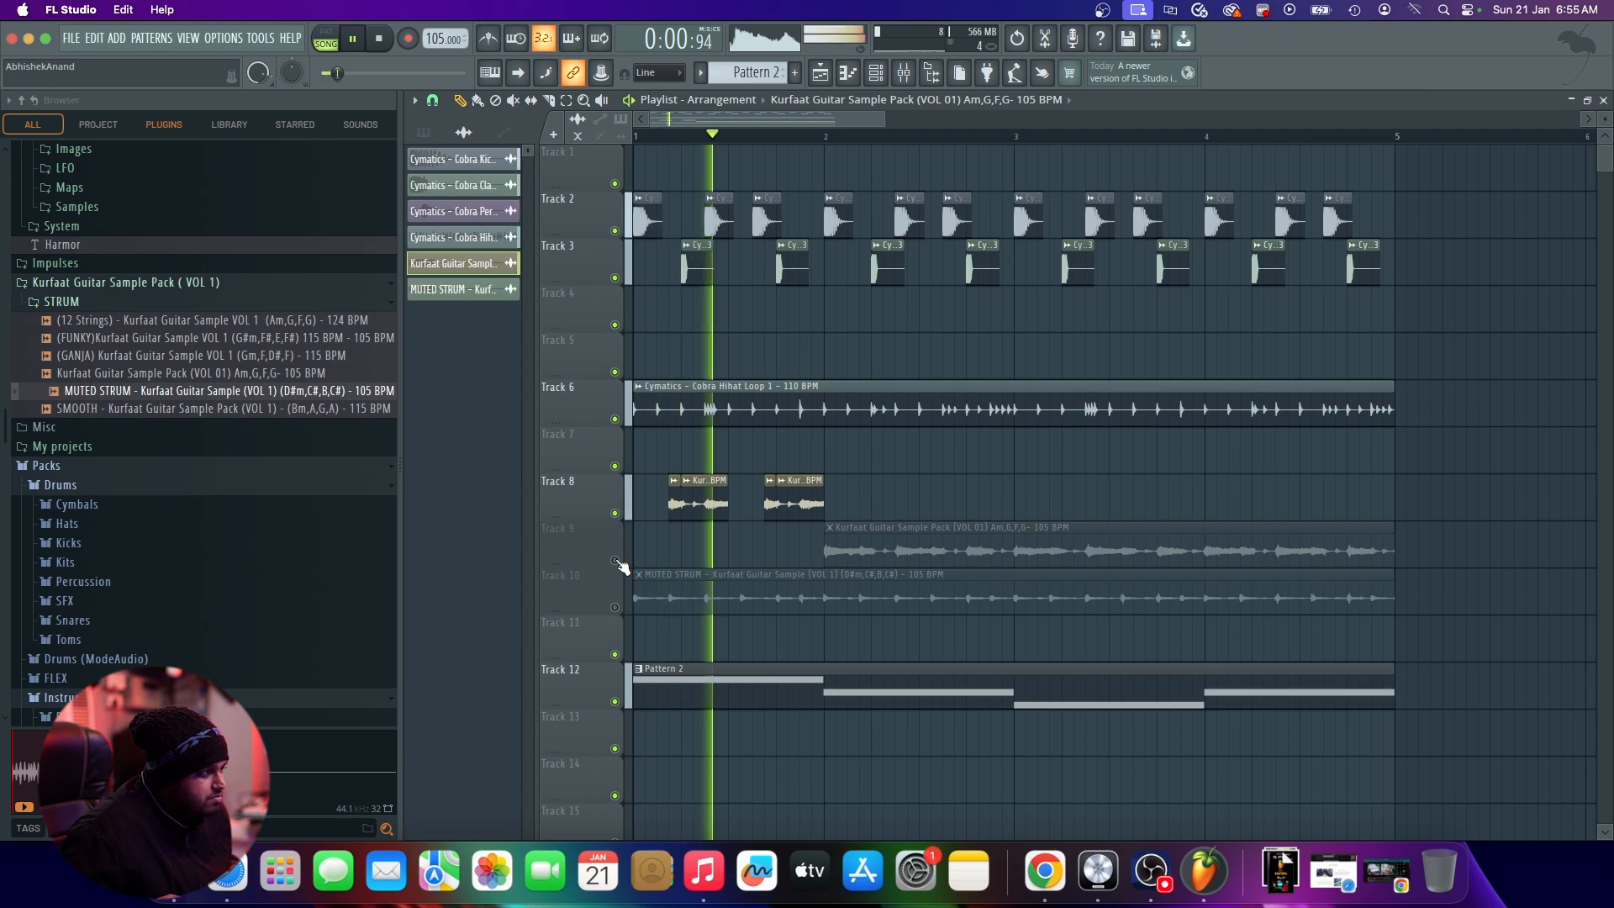
key(space)
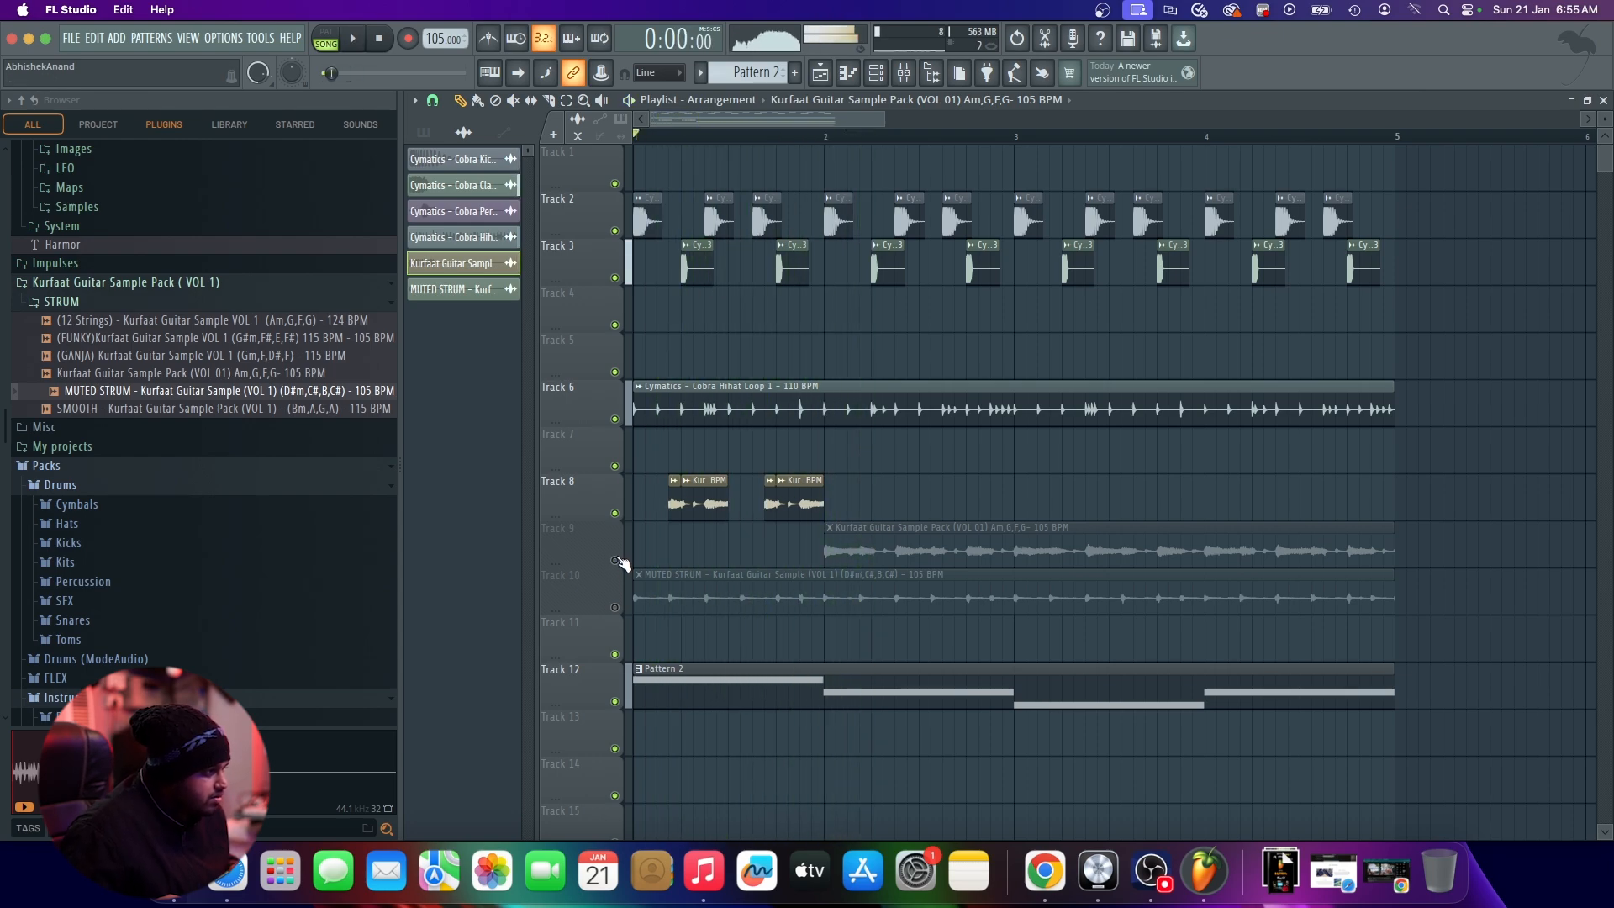
click(615, 561)
drag(886, 540, 886, 493)
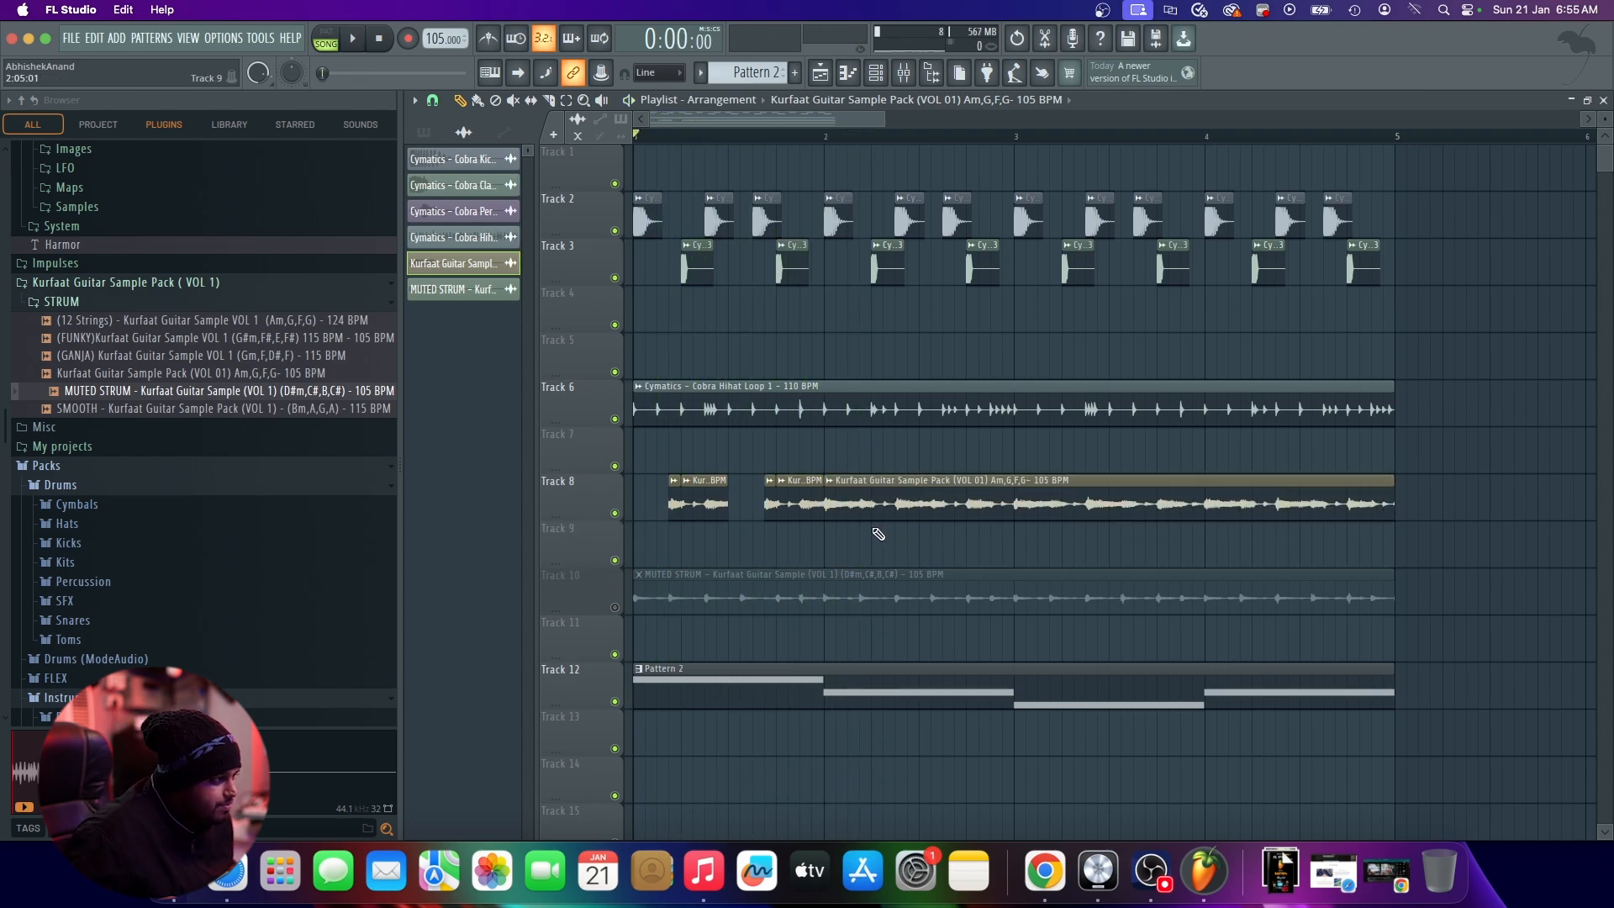
Step: Set the playback position to the start of bar 2 and play briefly to hear the guitar there
ctrl+scroll(886, 529, up, 4)
click(791, 137)
key(space)
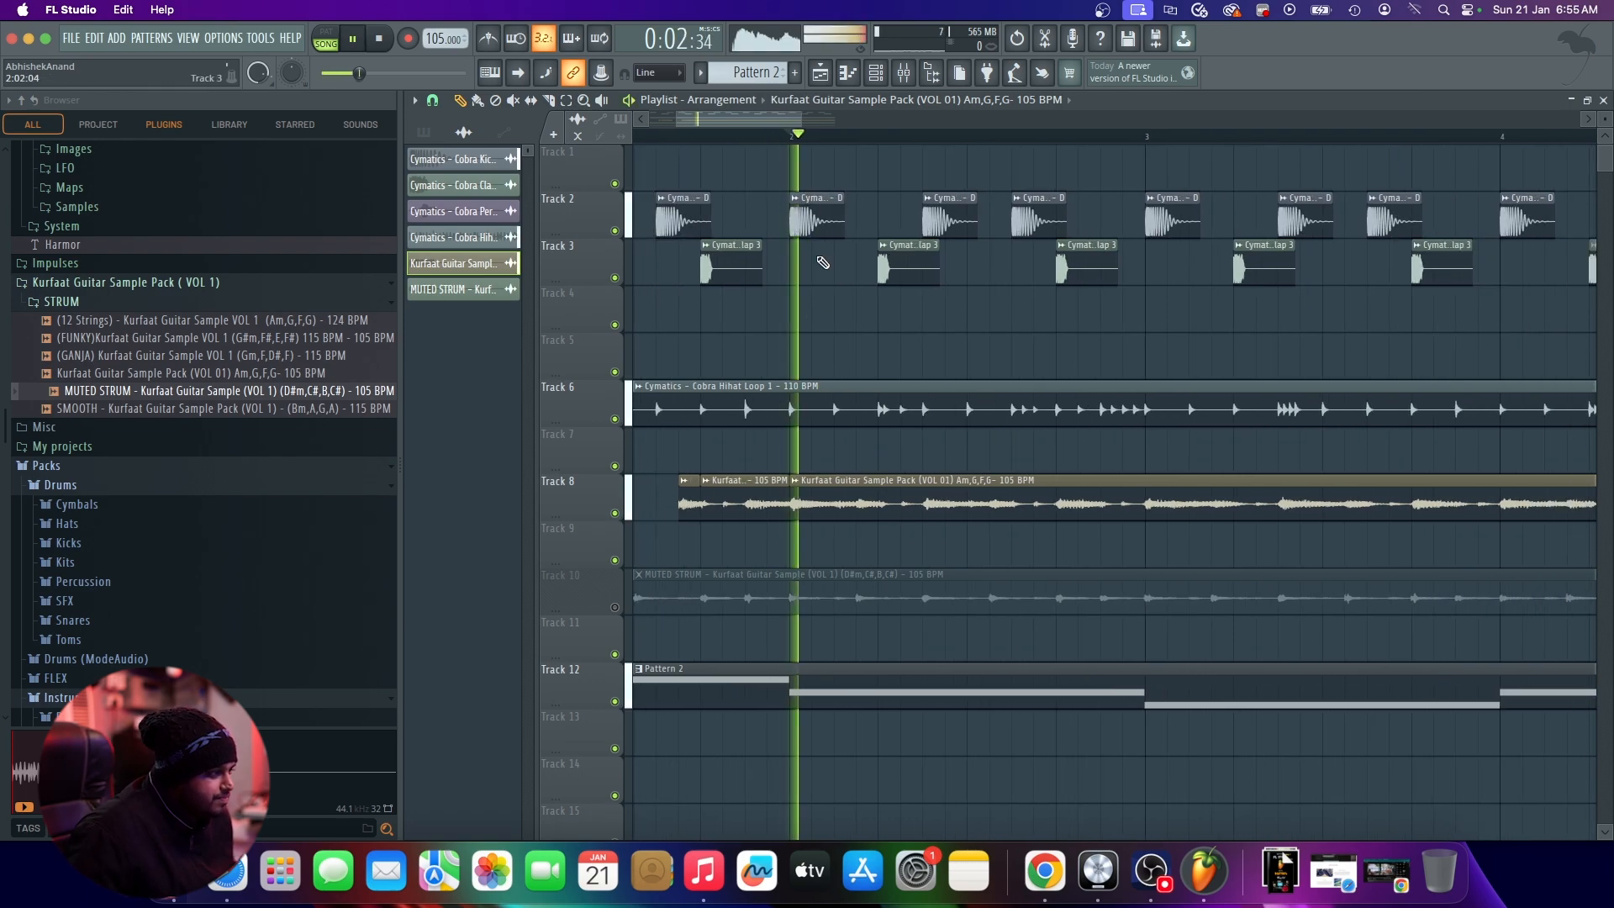
key(space)
Step: Slice the long guitar clip at steps 4 and 5 of bar 2 and delete the piece at the start of the bar
click(548, 100)
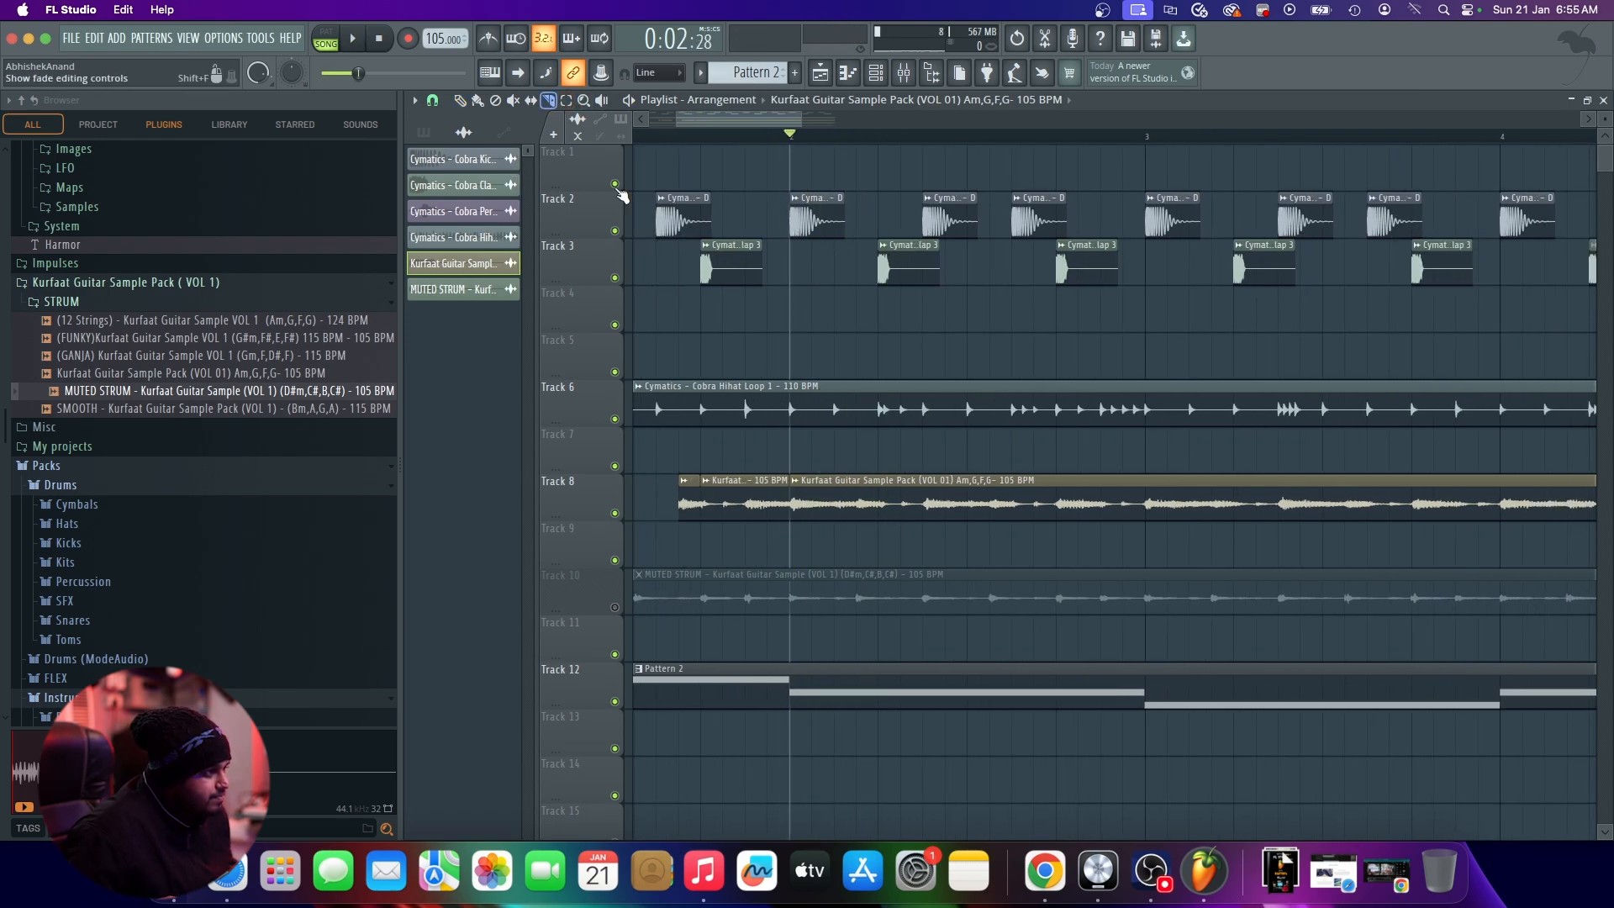
click(855, 505)
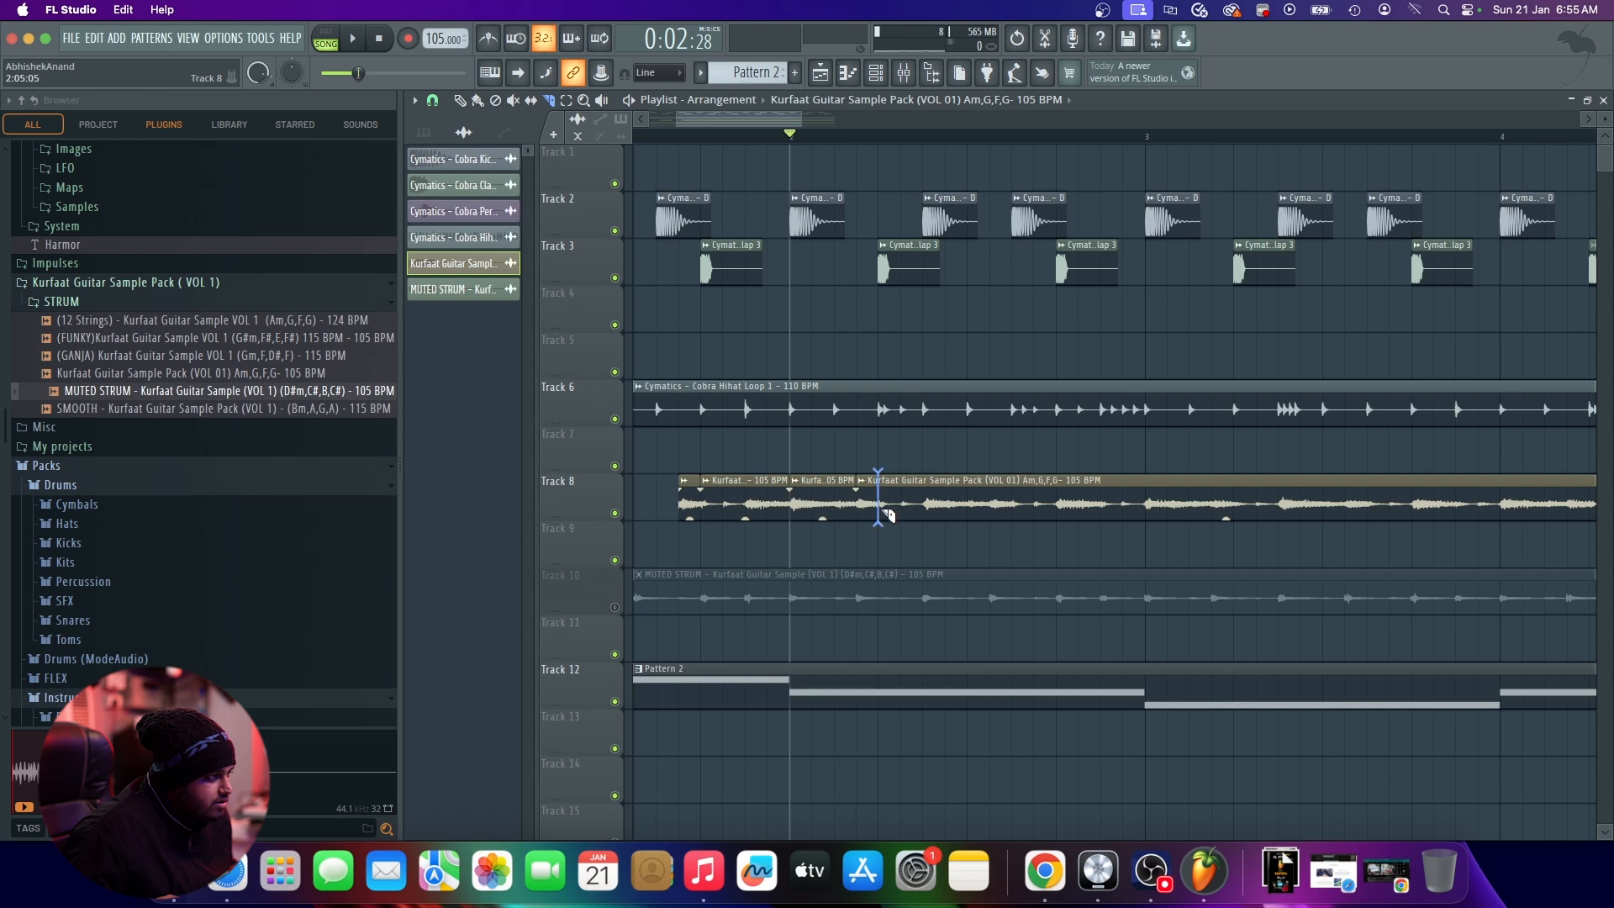
click(879, 504)
click(459, 100)
right_click(835, 497)
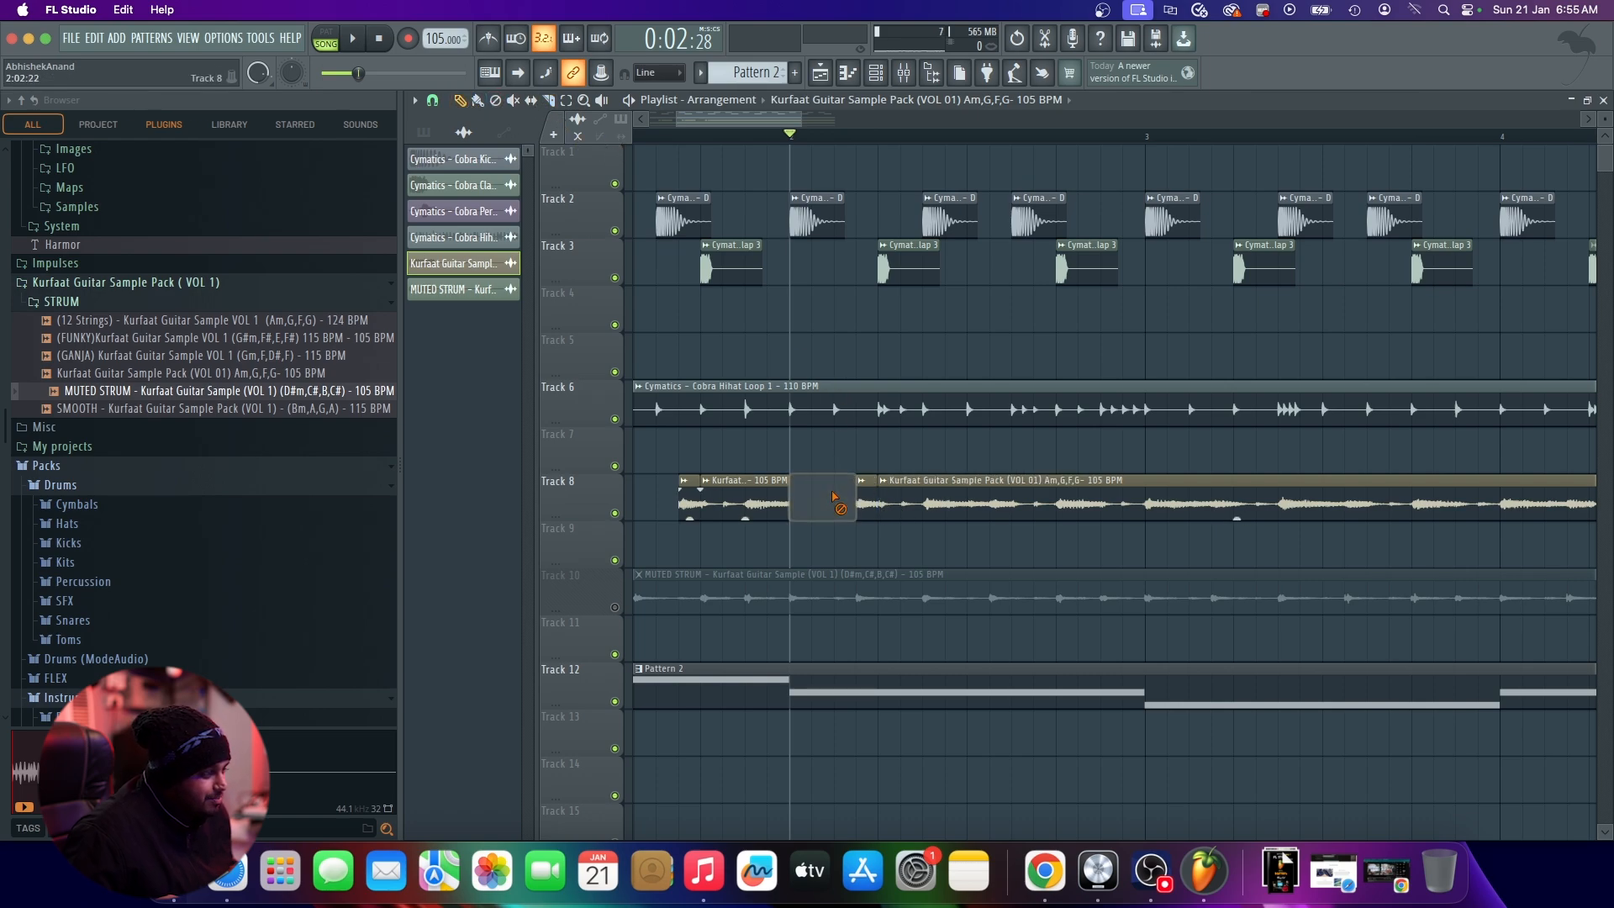
Step: Try trimming the long guitar clip's start to 2:06:00, extend it back to 2:05:00, and play briefly from bar 2
mouse_move(880, 516)
mouse_down()
mouse_move(938, 515)
mouse_move(904, 517)
mouse_up()
scroll(933, 534, down, 3)
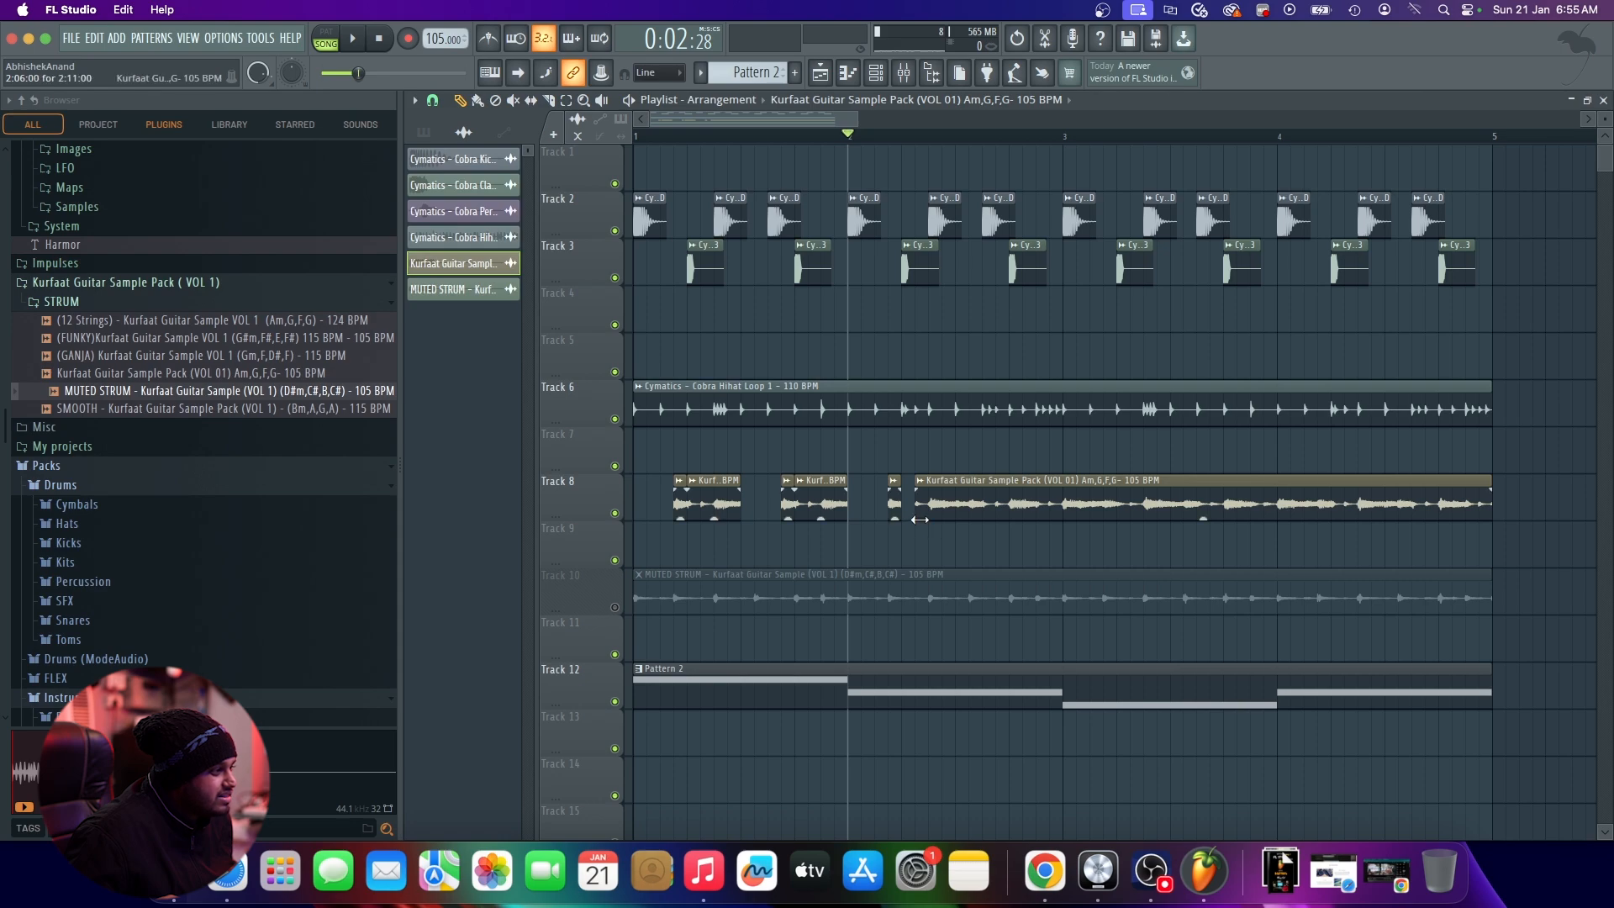
scroll(918, 517, up, 3)
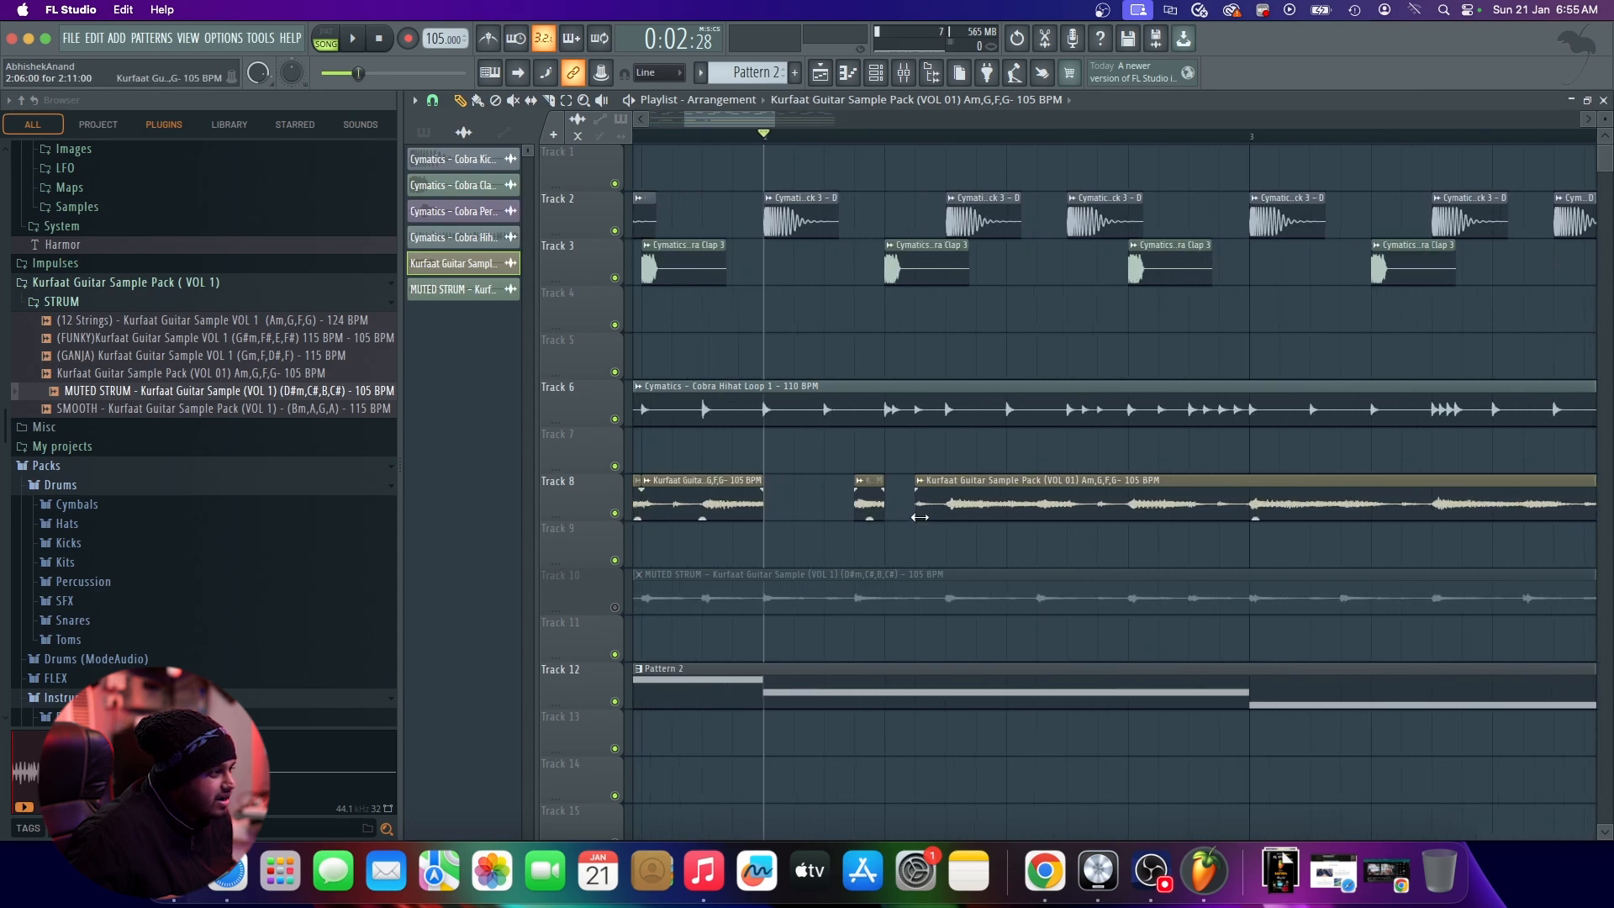
drag(917, 517, 899, 520)
key(space)
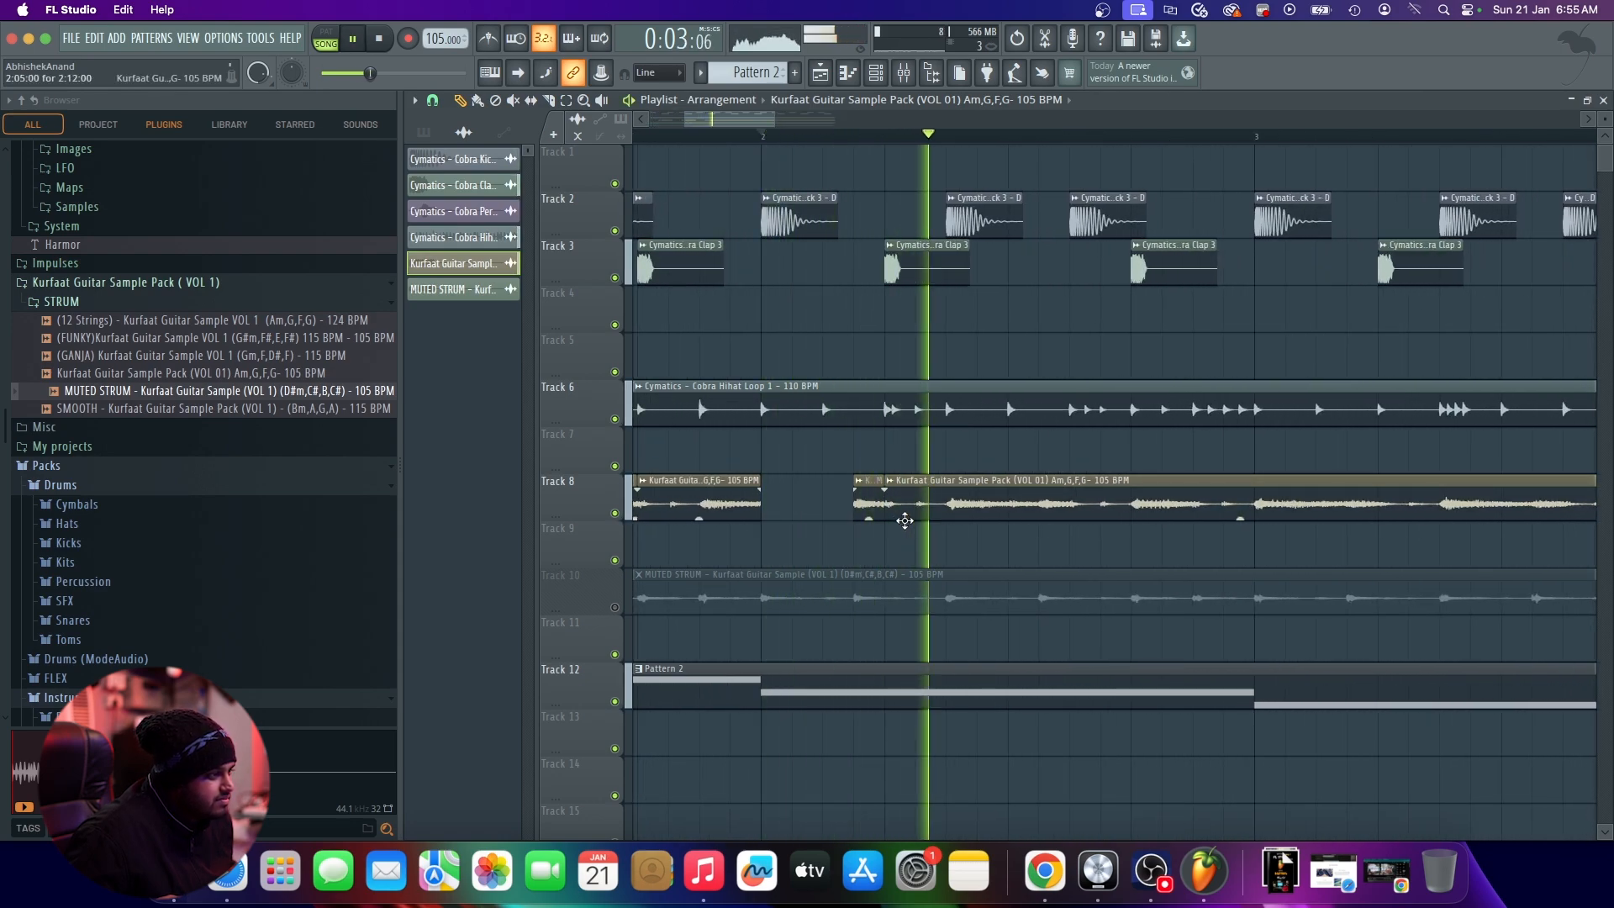
key(space)
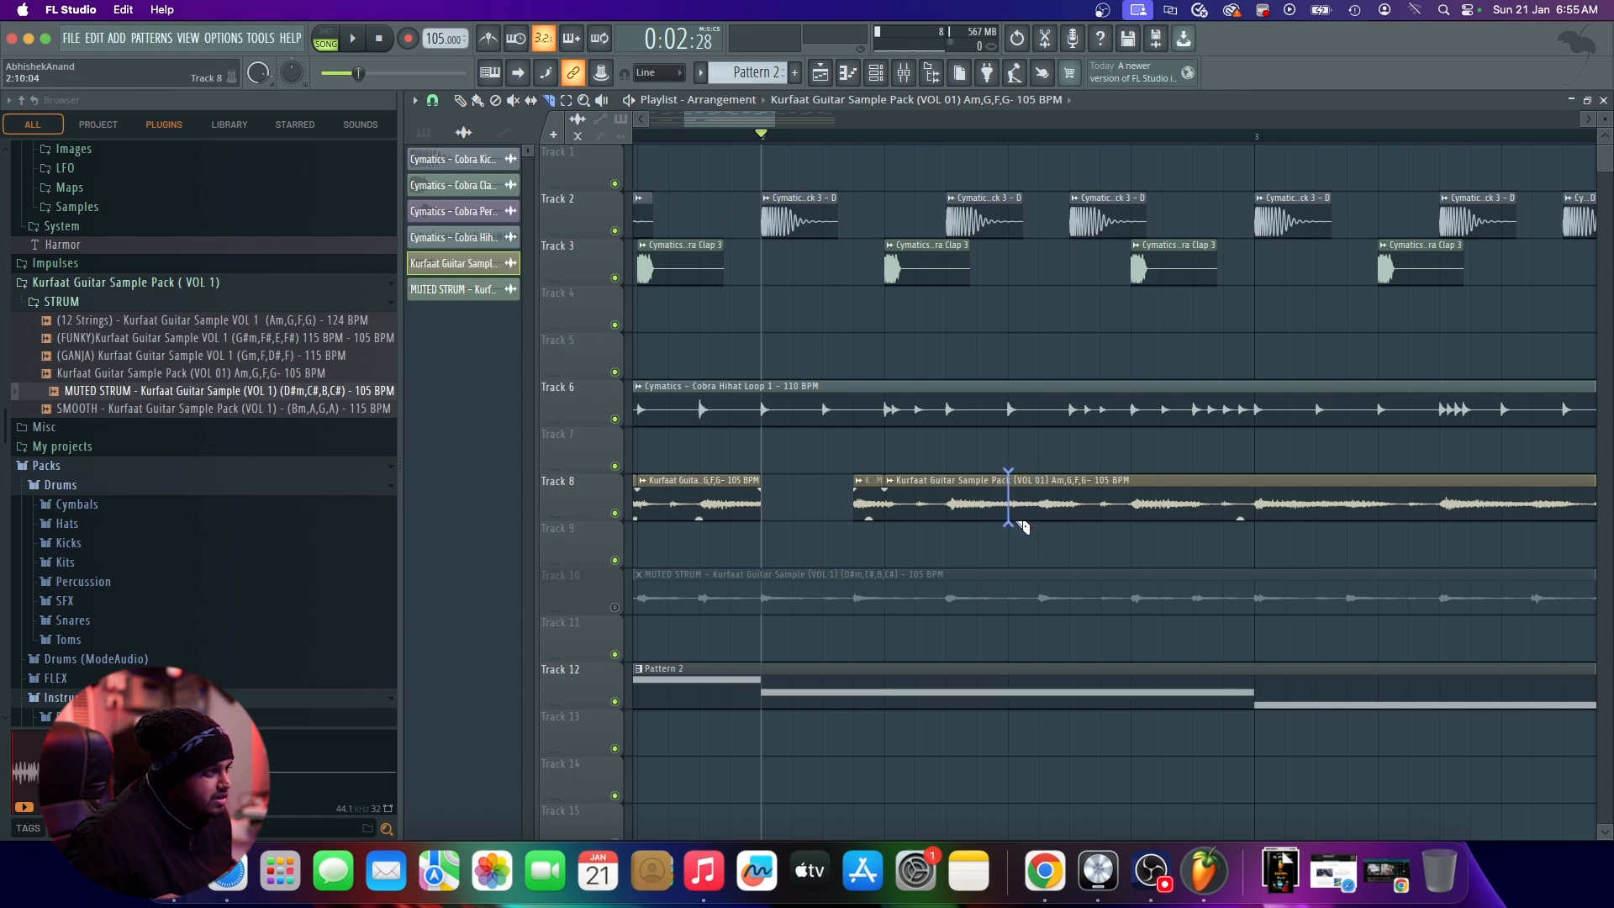
Step: Slice the long guitar clip on Track 8 at step 9 of bar 2 and at the start of bar 3, deleting the piece between
click(1021, 523)
scroll(1082, 511, down, 2)
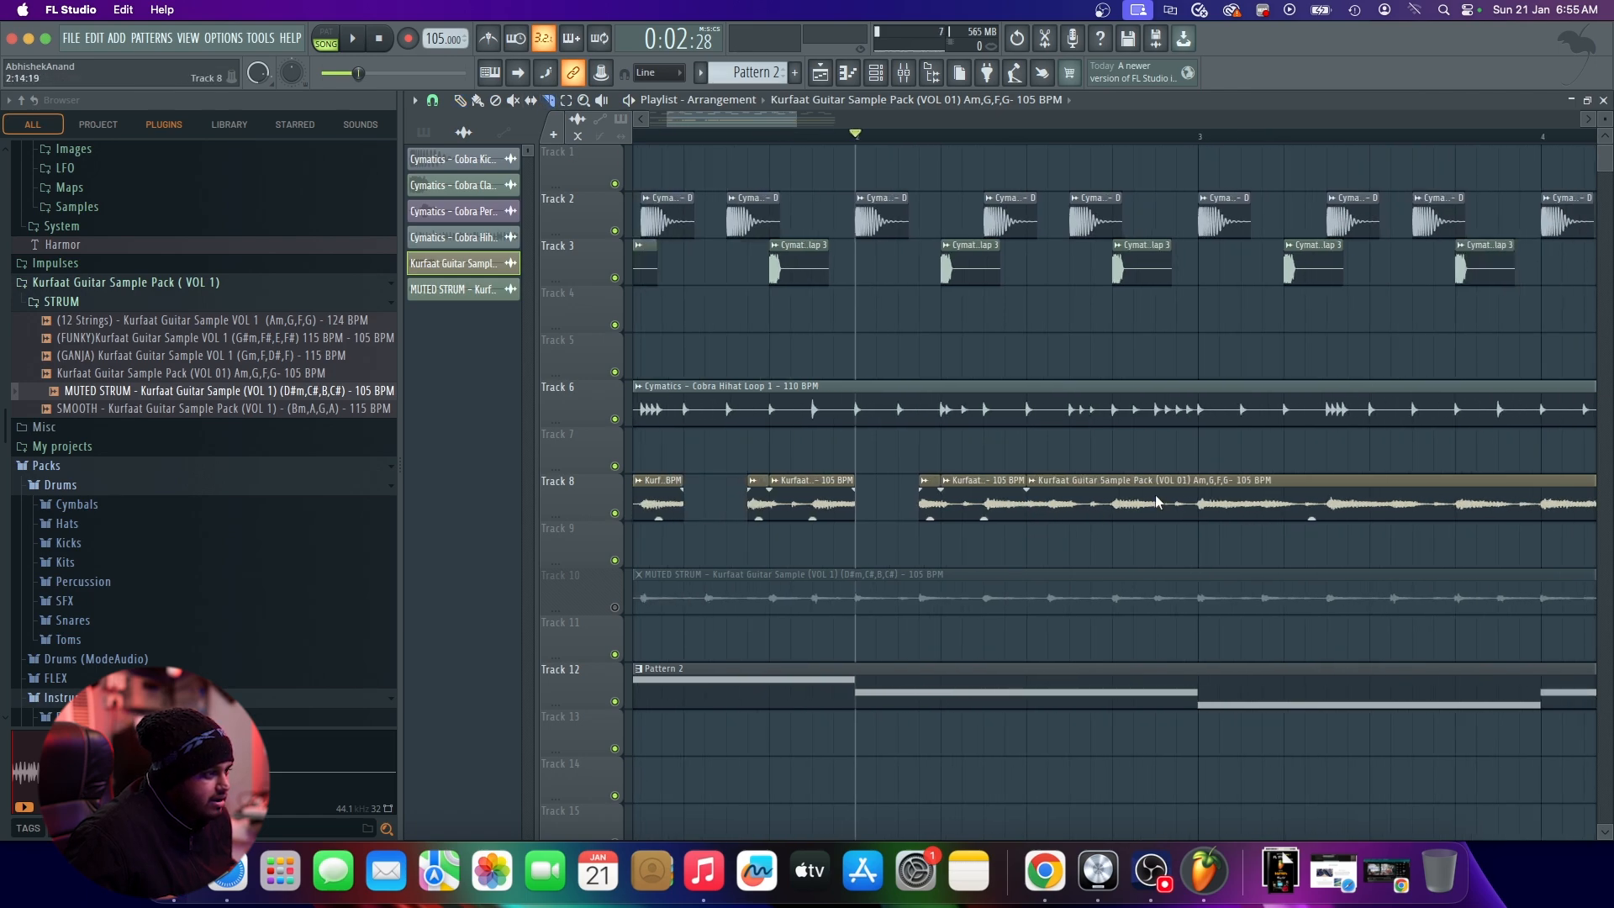
click(1202, 504)
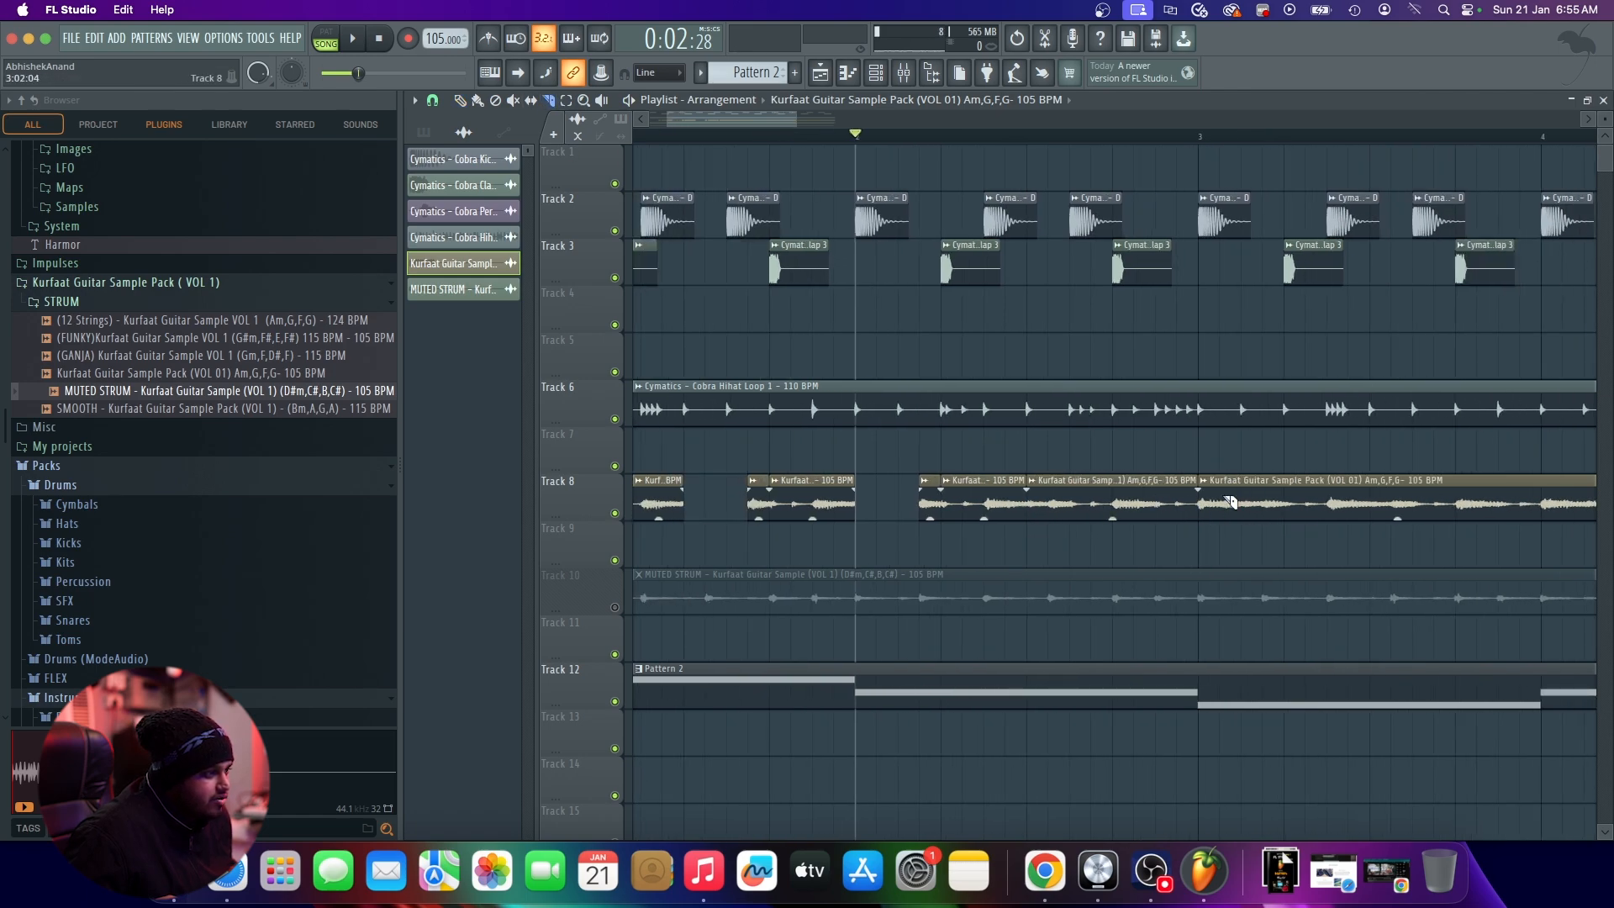
right_click(1098, 509)
Step: Copy the pair of guitar slices from the first half of bar 2 into the gap in its second half
click(573, 101)
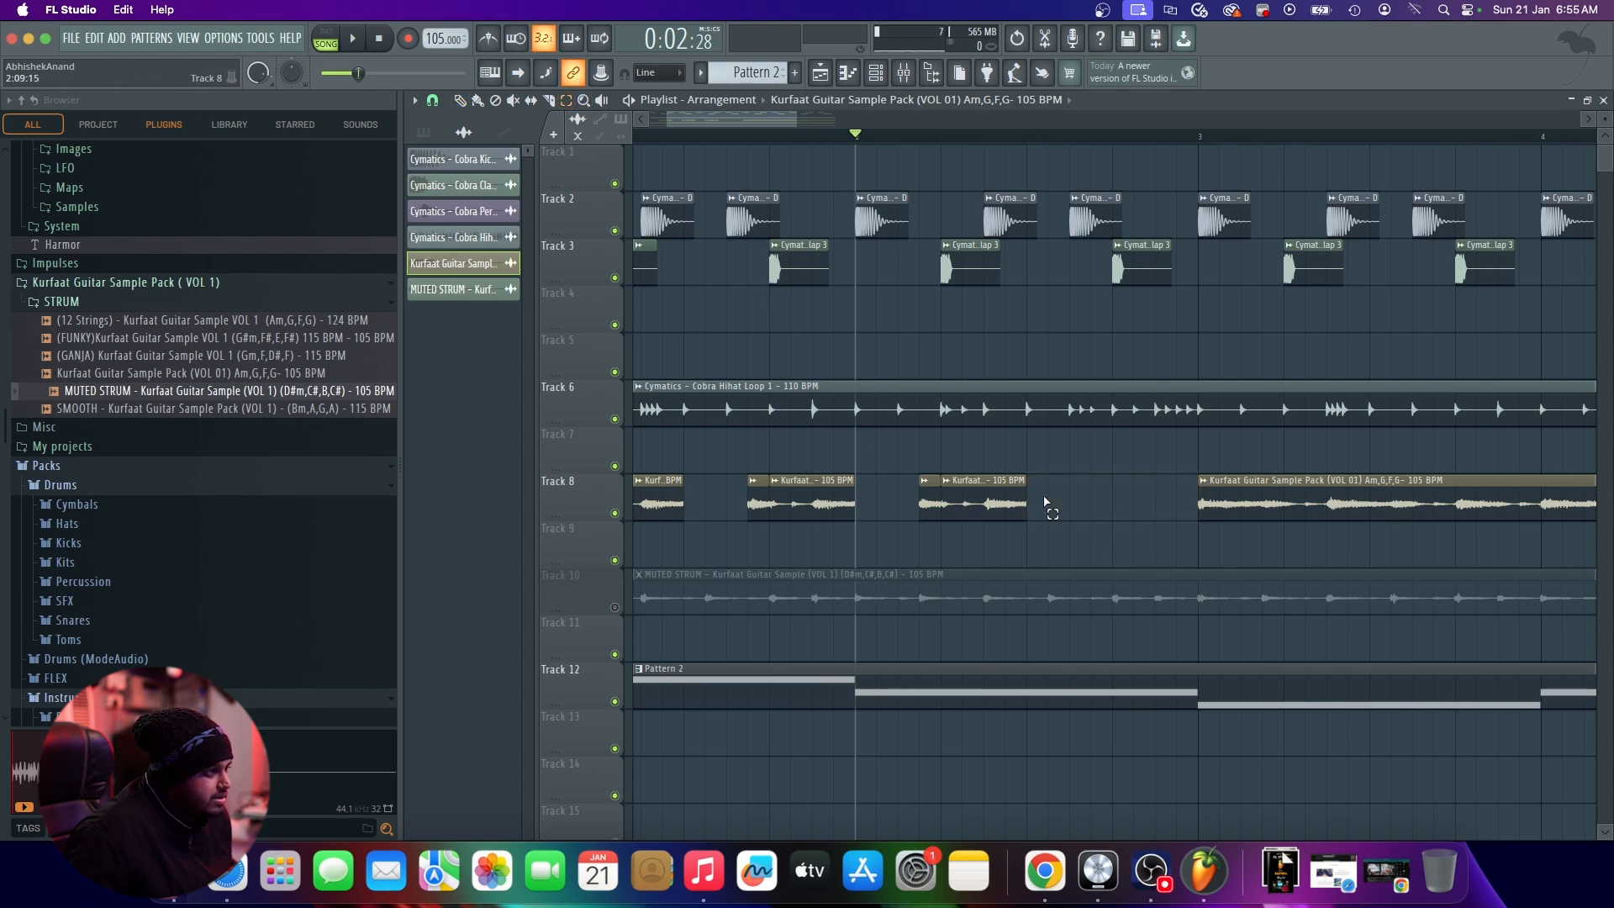
drag(1046, 503, 1142, 504)
scroll(987, 528, down, 5)
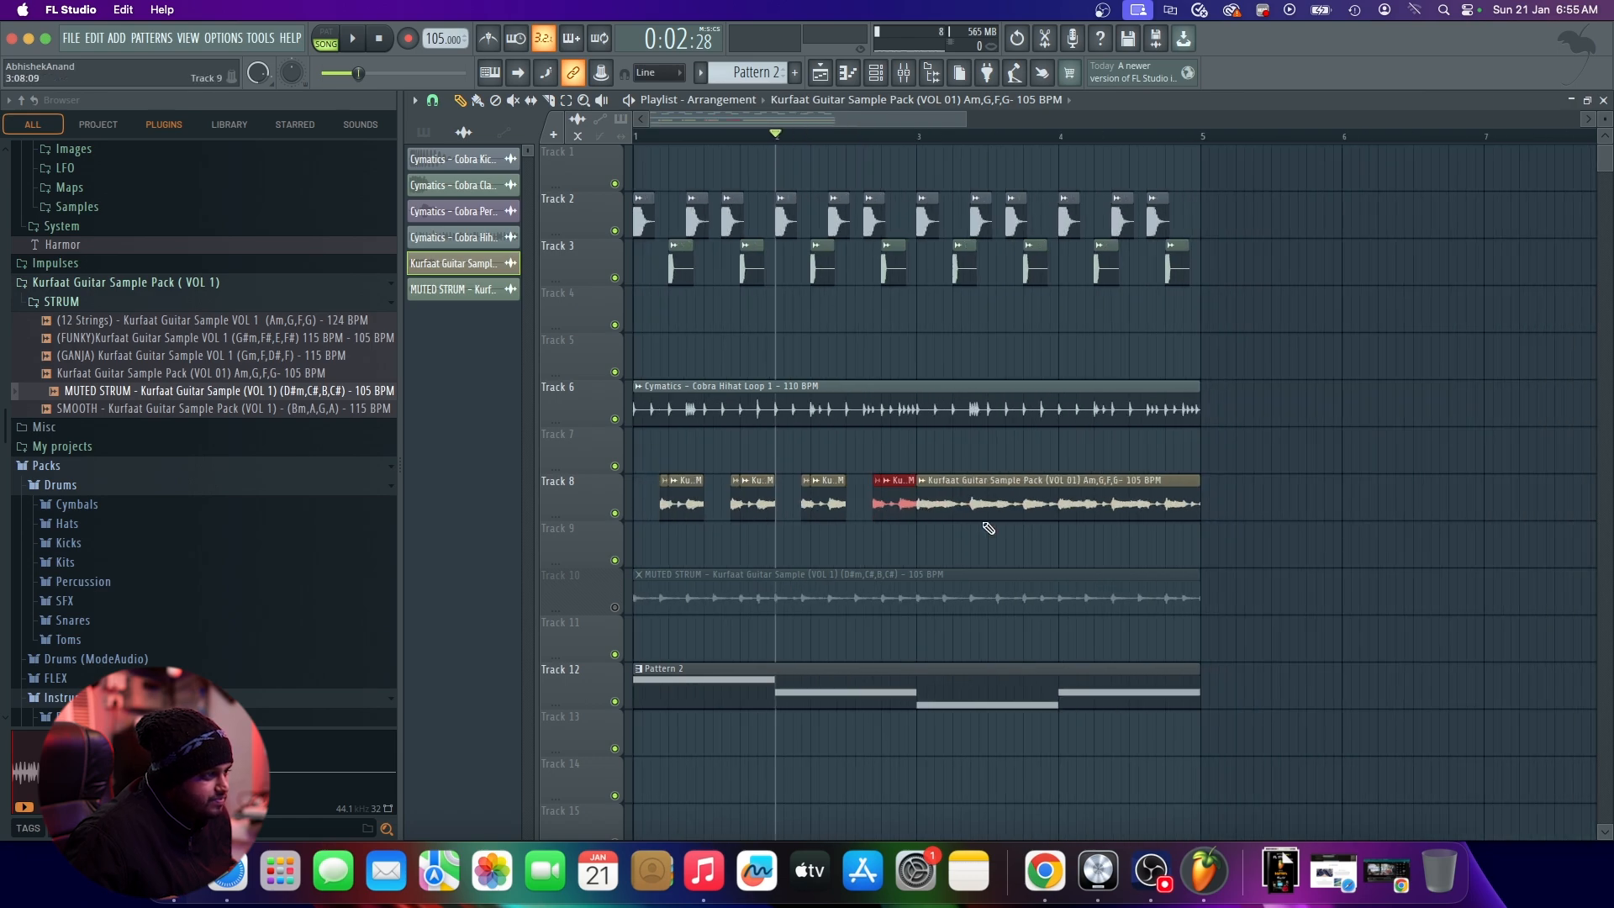
Step: Slice the long guitar clip at steps 4 and 5 of bar 3 and delete the piece at the start of the bar
scroll(914, 513, up, 4)
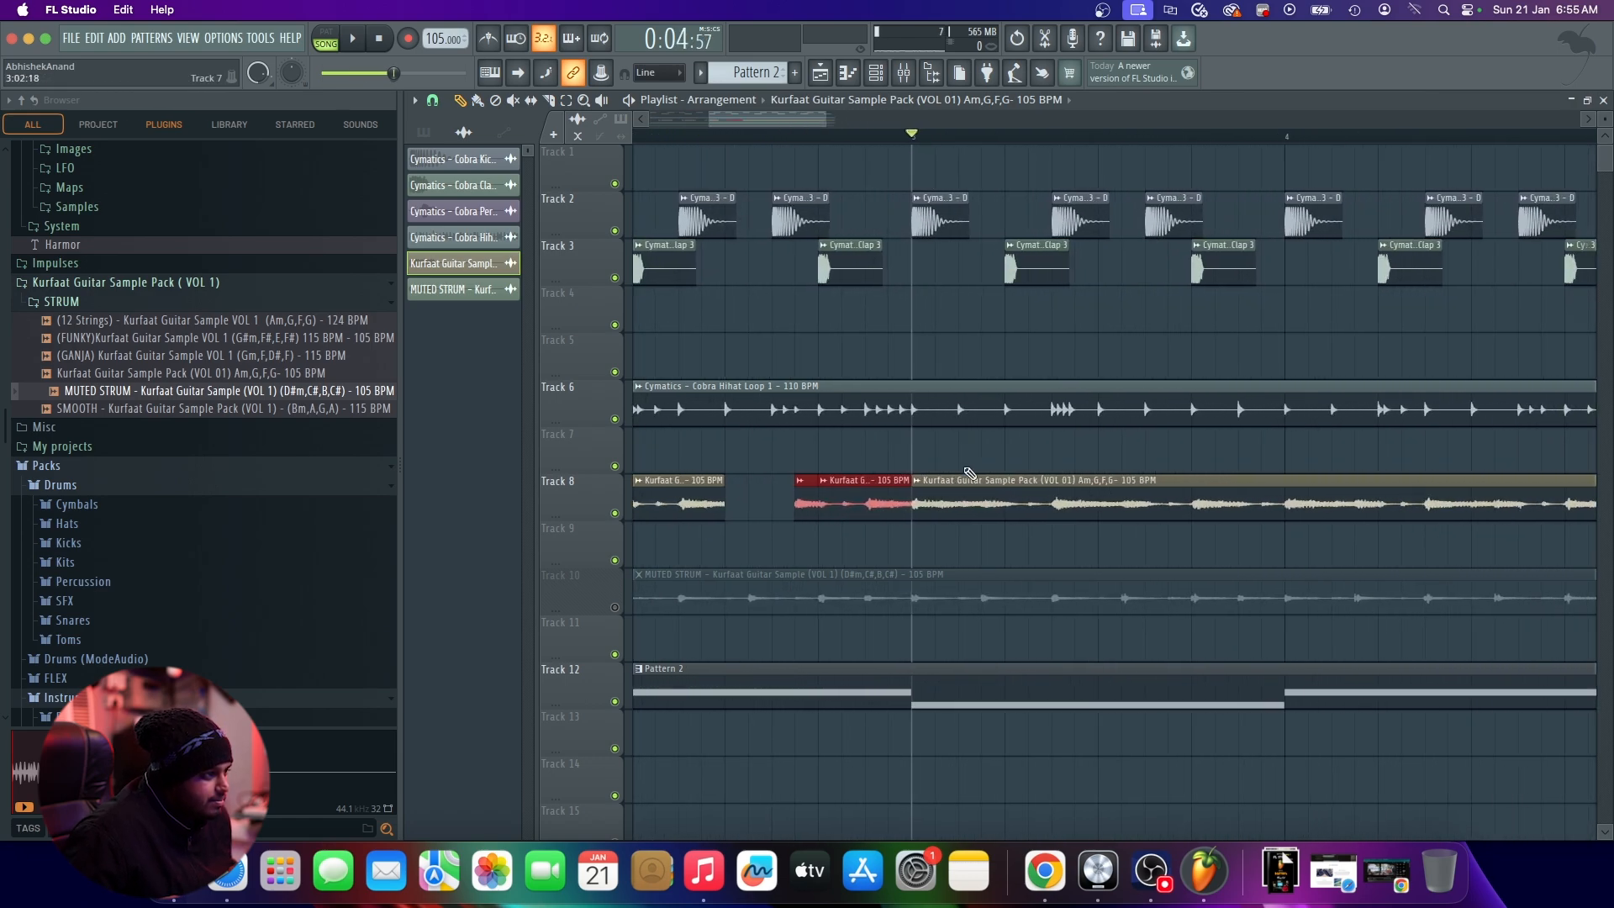
scroll(999, 401, up, 2)
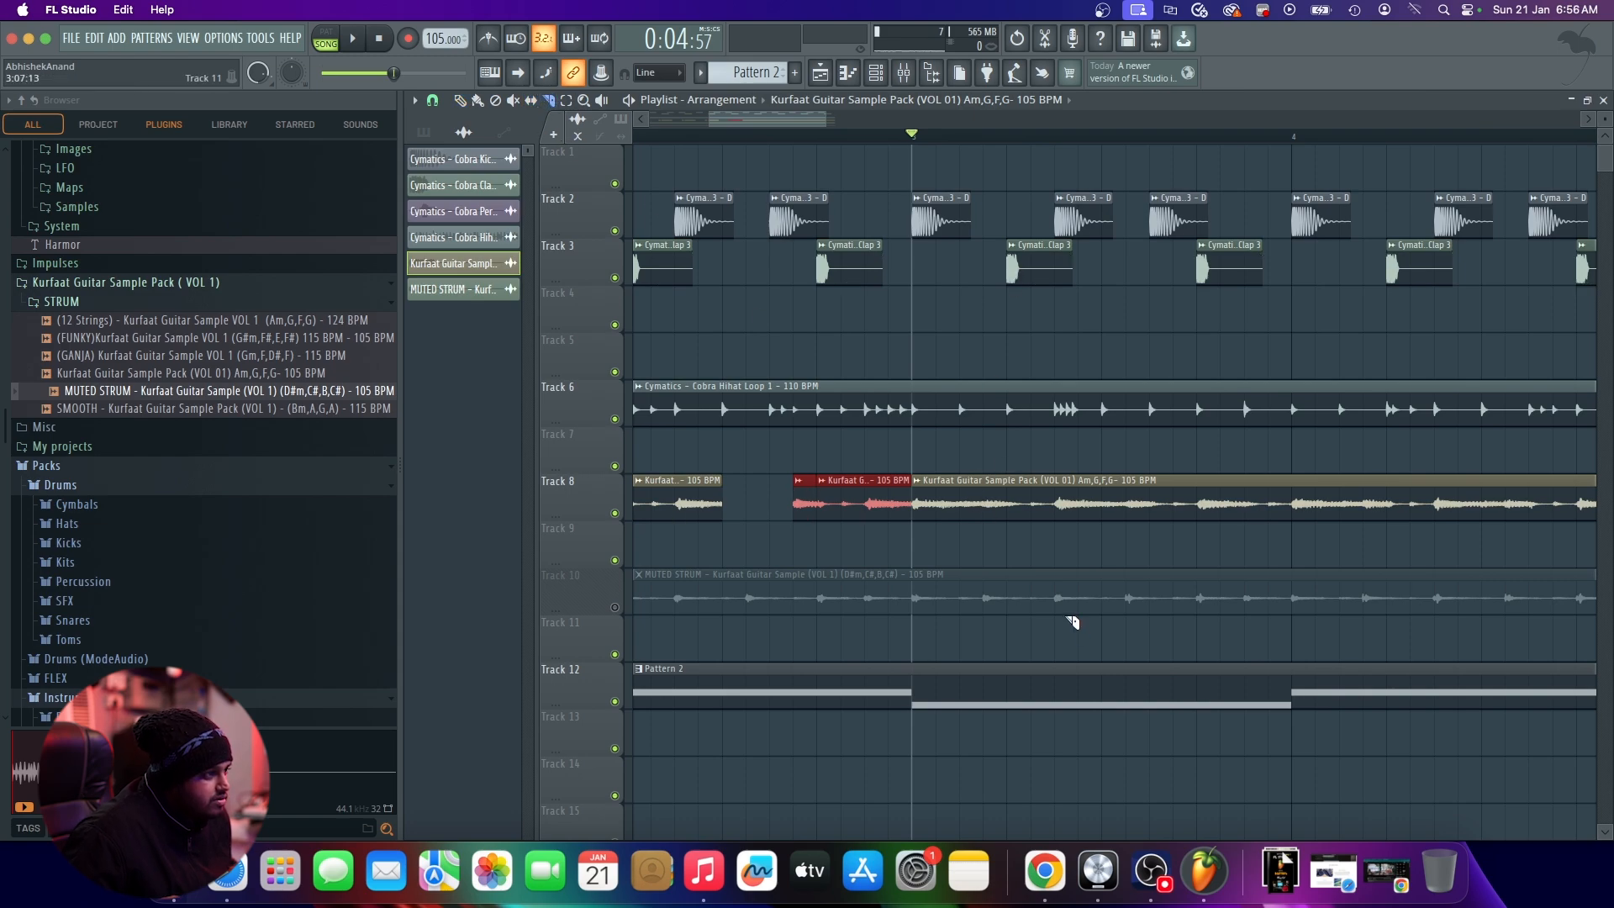
click(985, 502)
click(1007, 508)
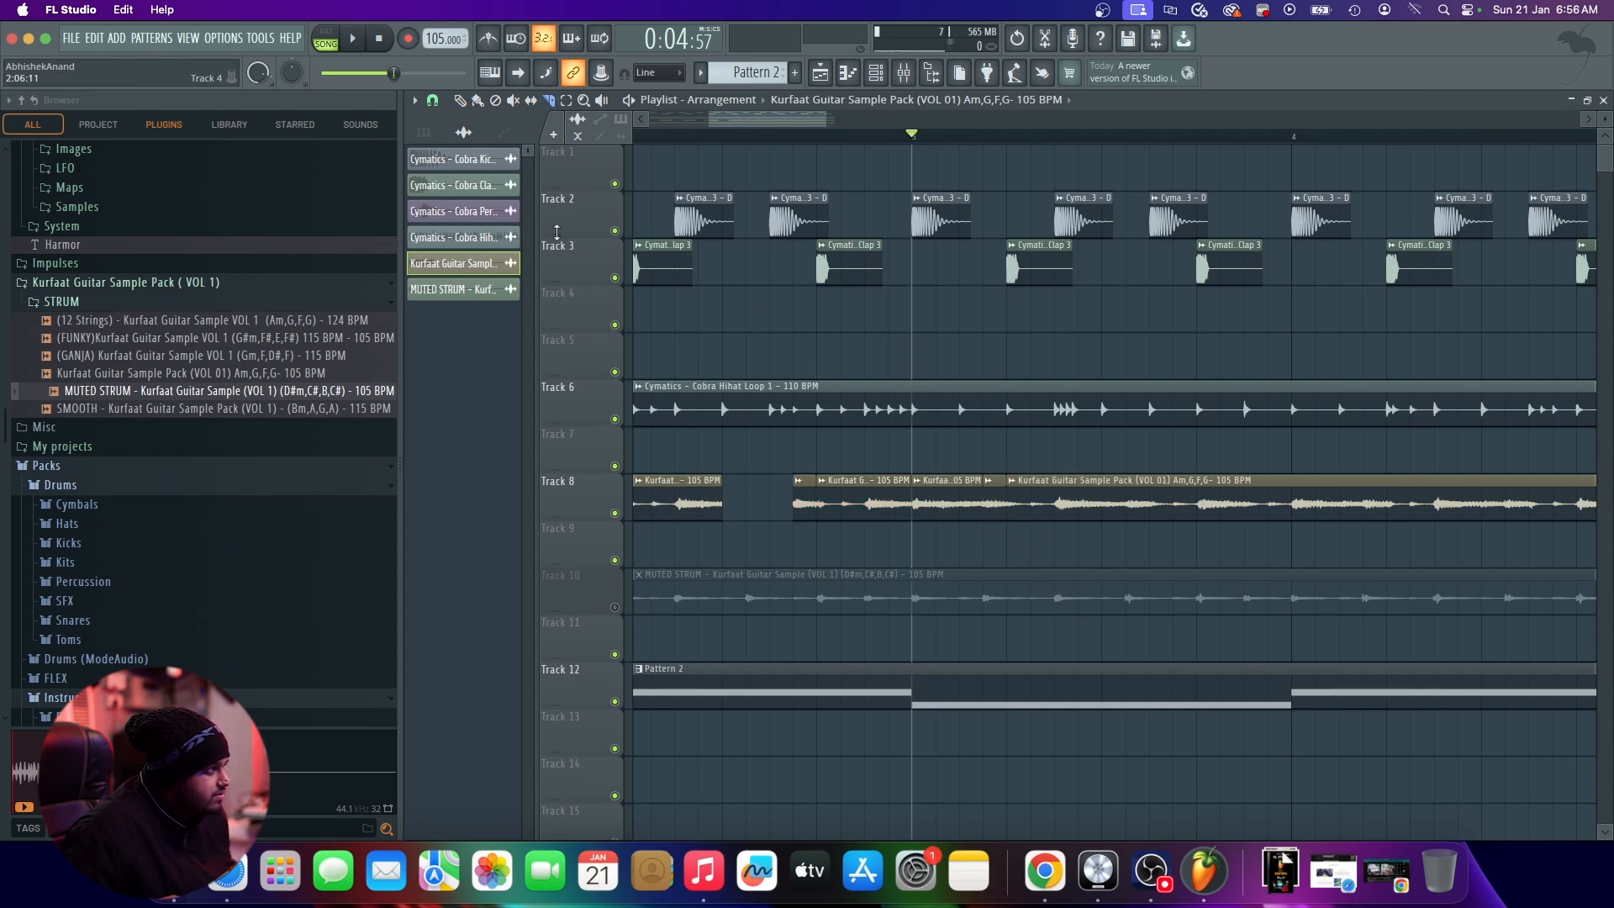
right_click(948, 504)
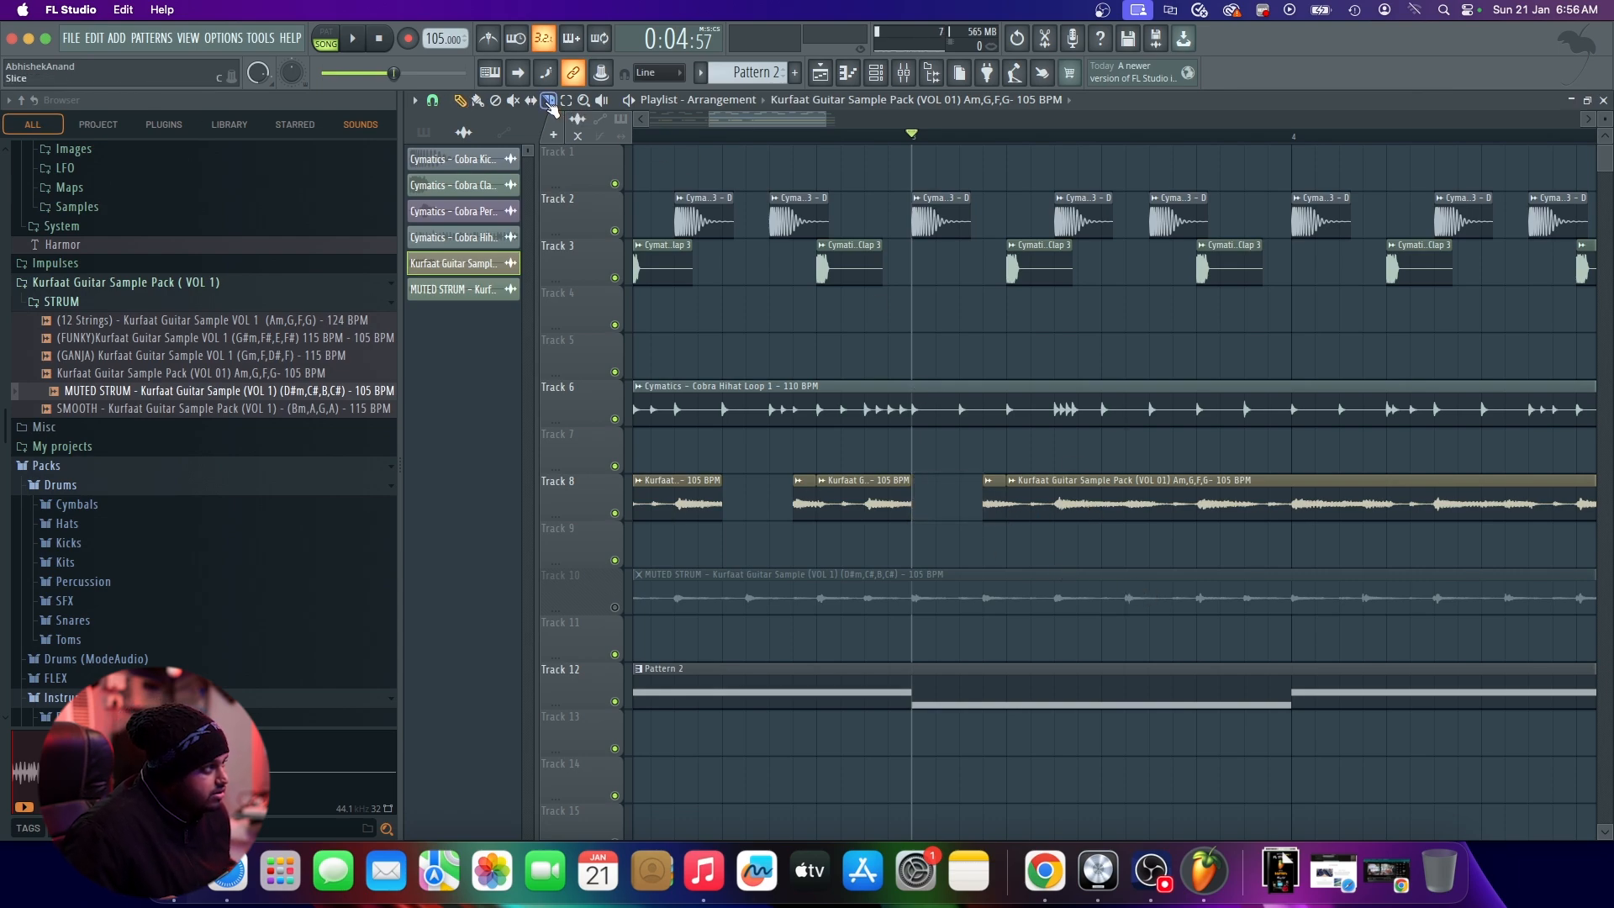
Step: Slice the long guitar clip at step 9 of bar 3 and at the start of bar 4, and delete everything after step 9
click(1103, 499)
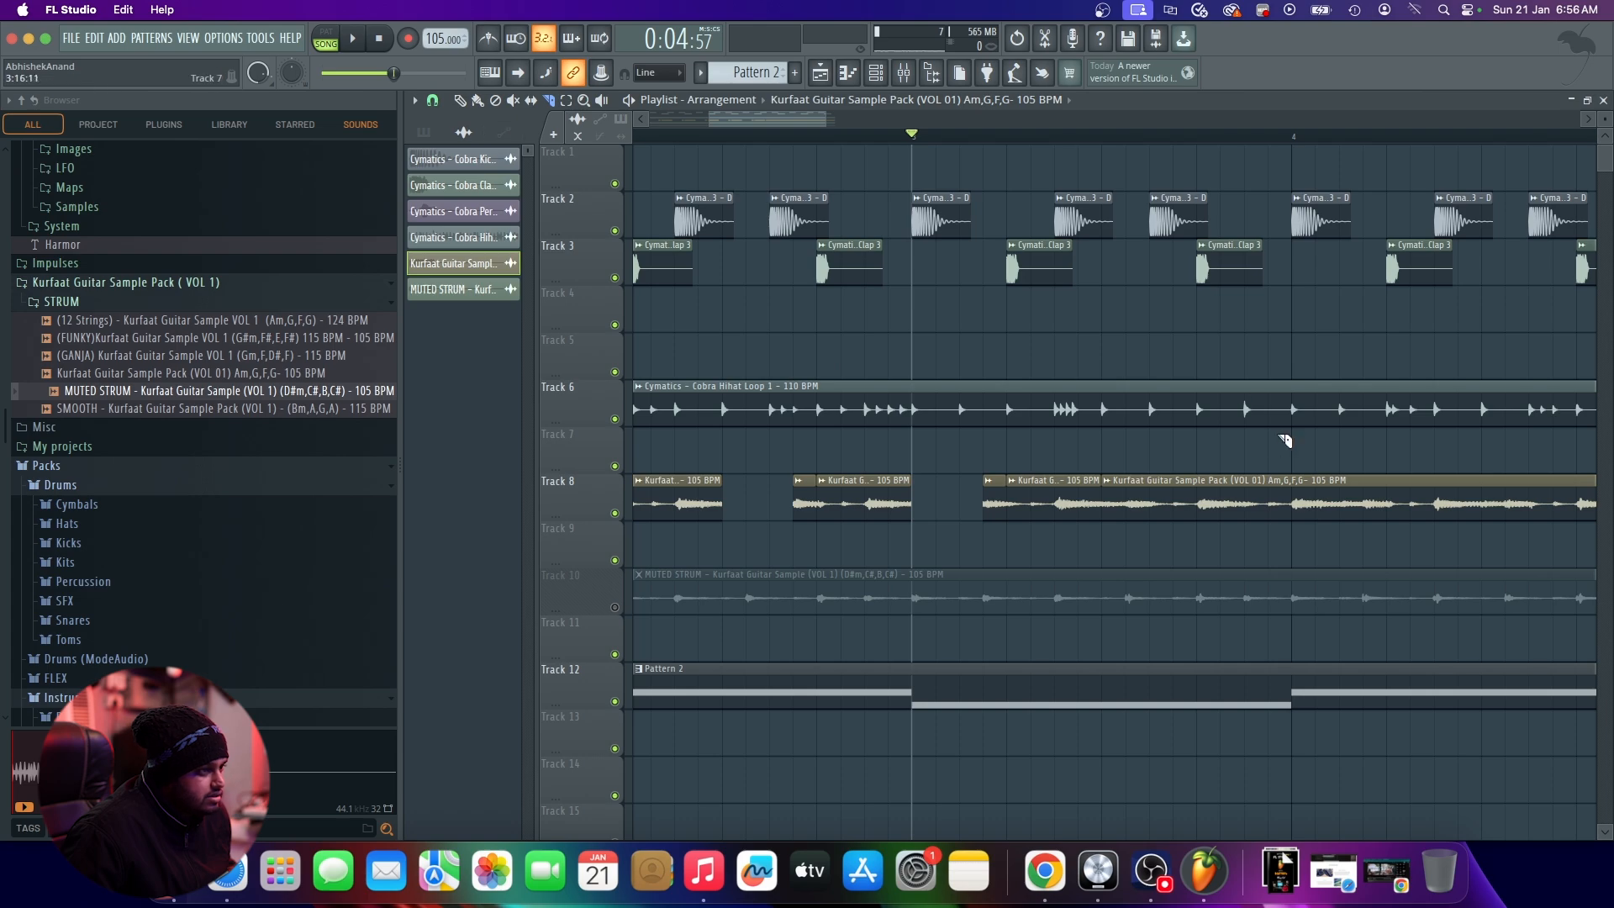
click(1292, 505)
scroll(1246, 506, down, 4)
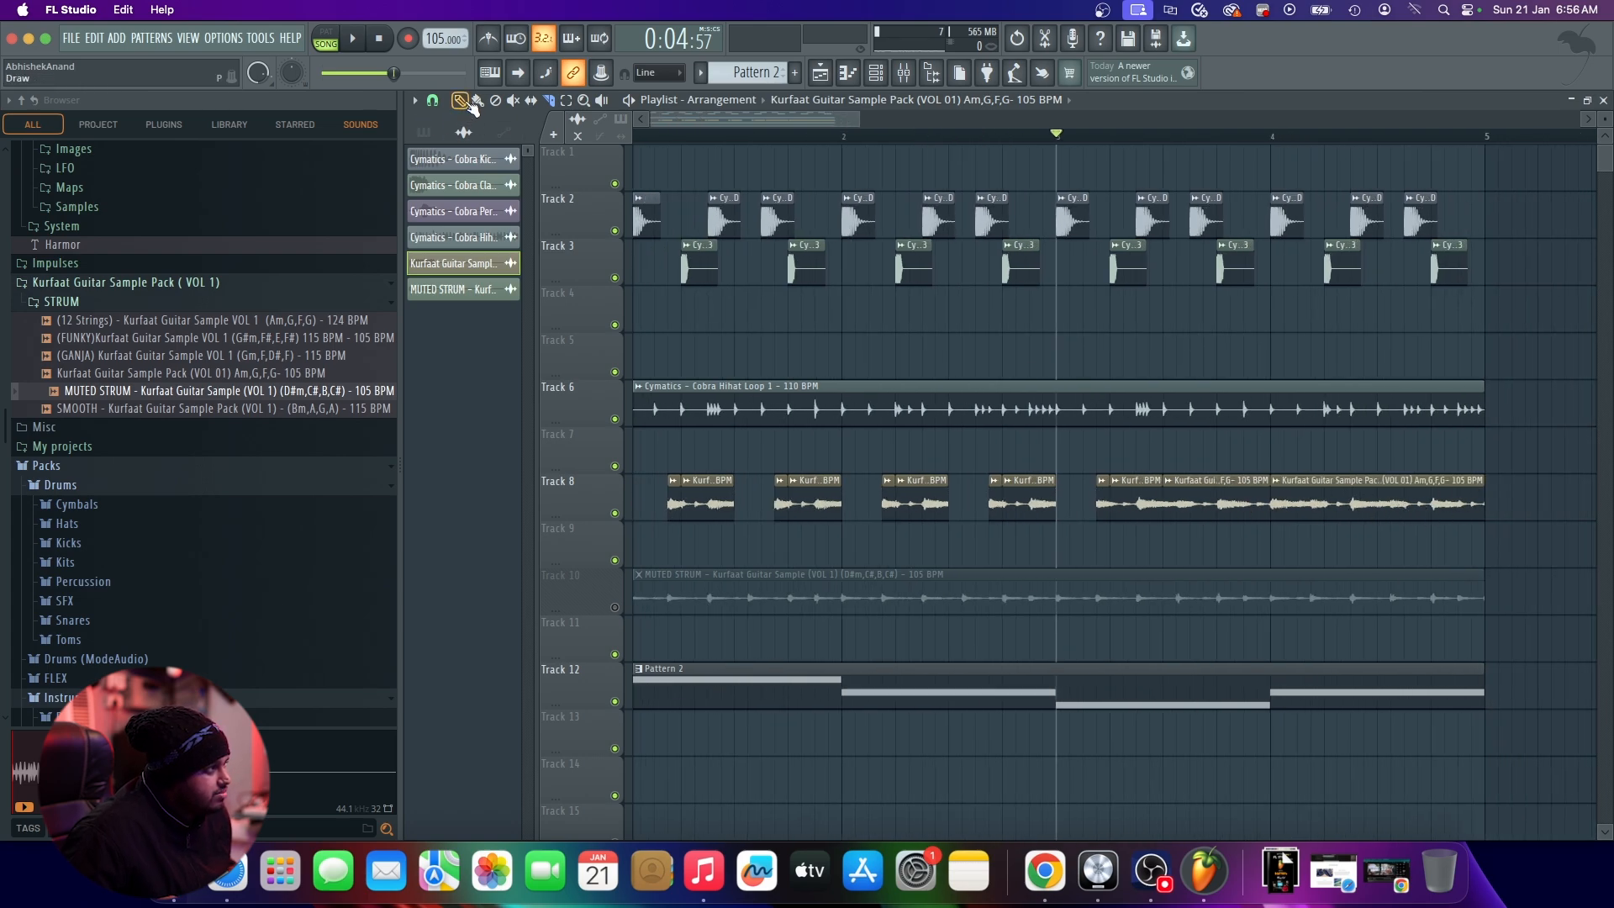
right_click(1370, 506)
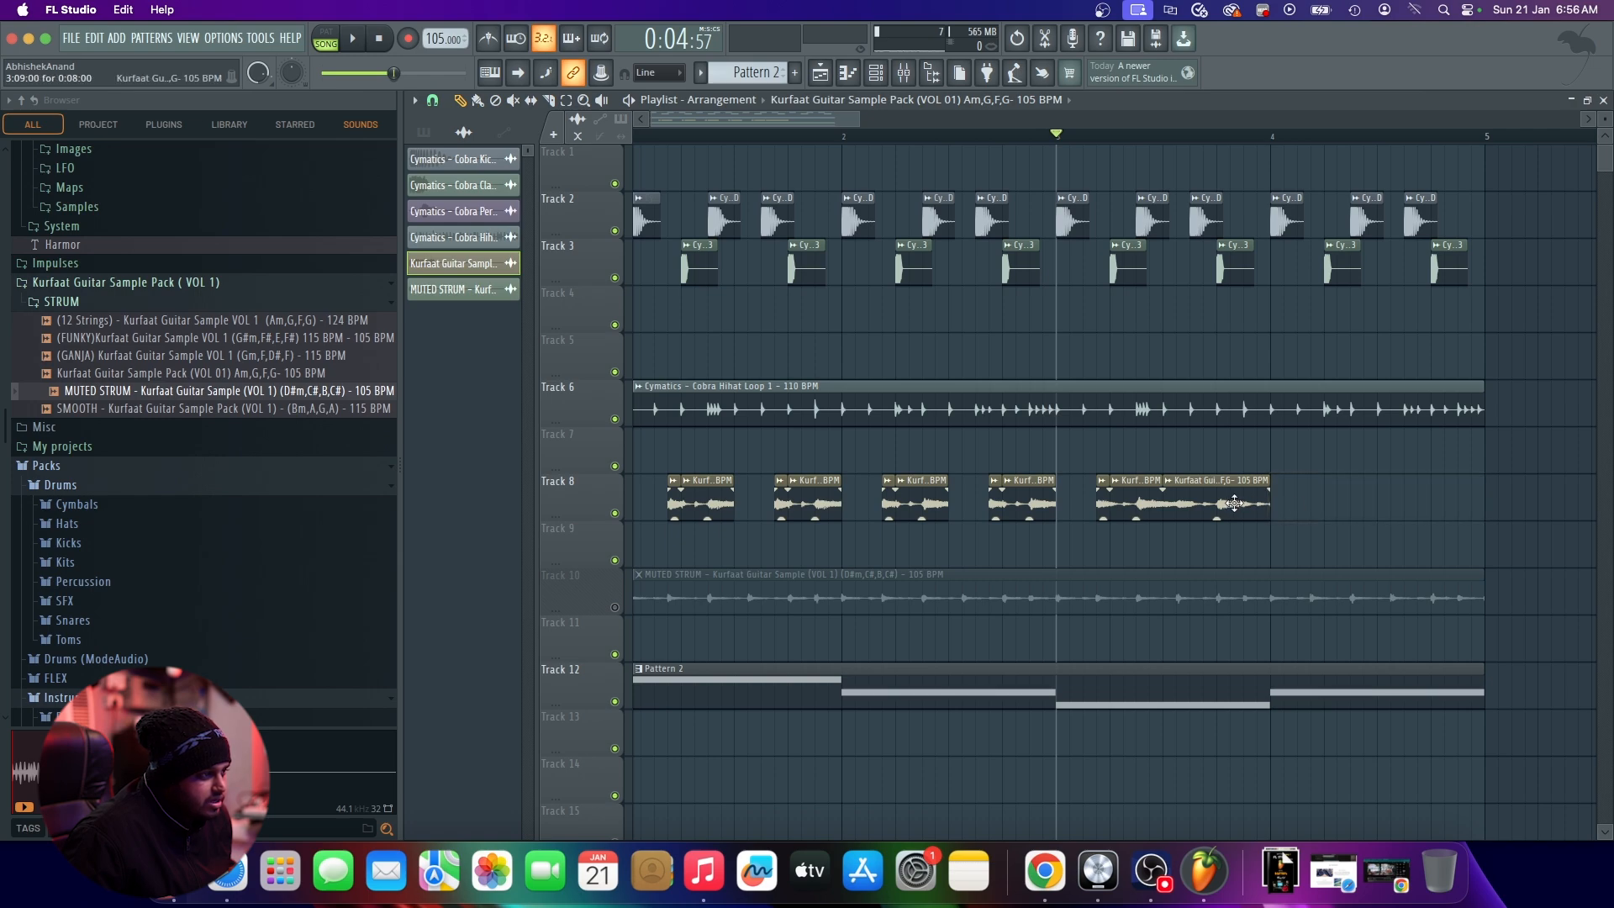
right_click(1234, 503)
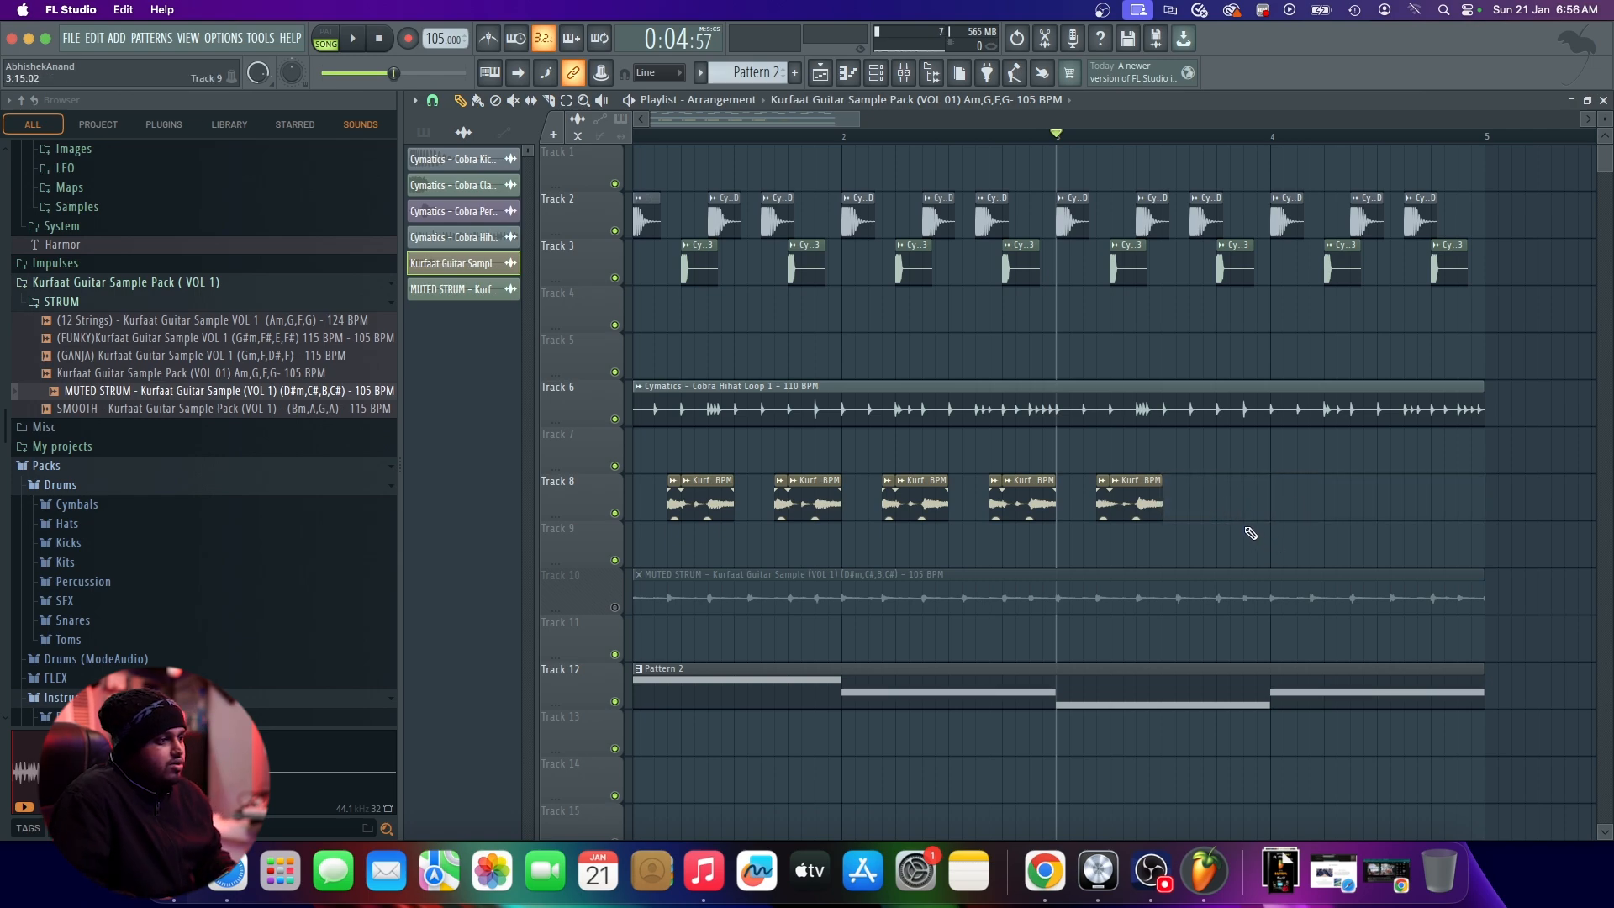
Step: Repeat the bar 3 pair of guitar slices through the end of bar 4 on Track 8 and play the arrangement
click(565, 100)
mouse_move(1222, 489)
mouse_down()
mouse_move(1081, 508)
mouse_move(1247, 499)
mouse_up()
scroll(1242, 513, down, 2)
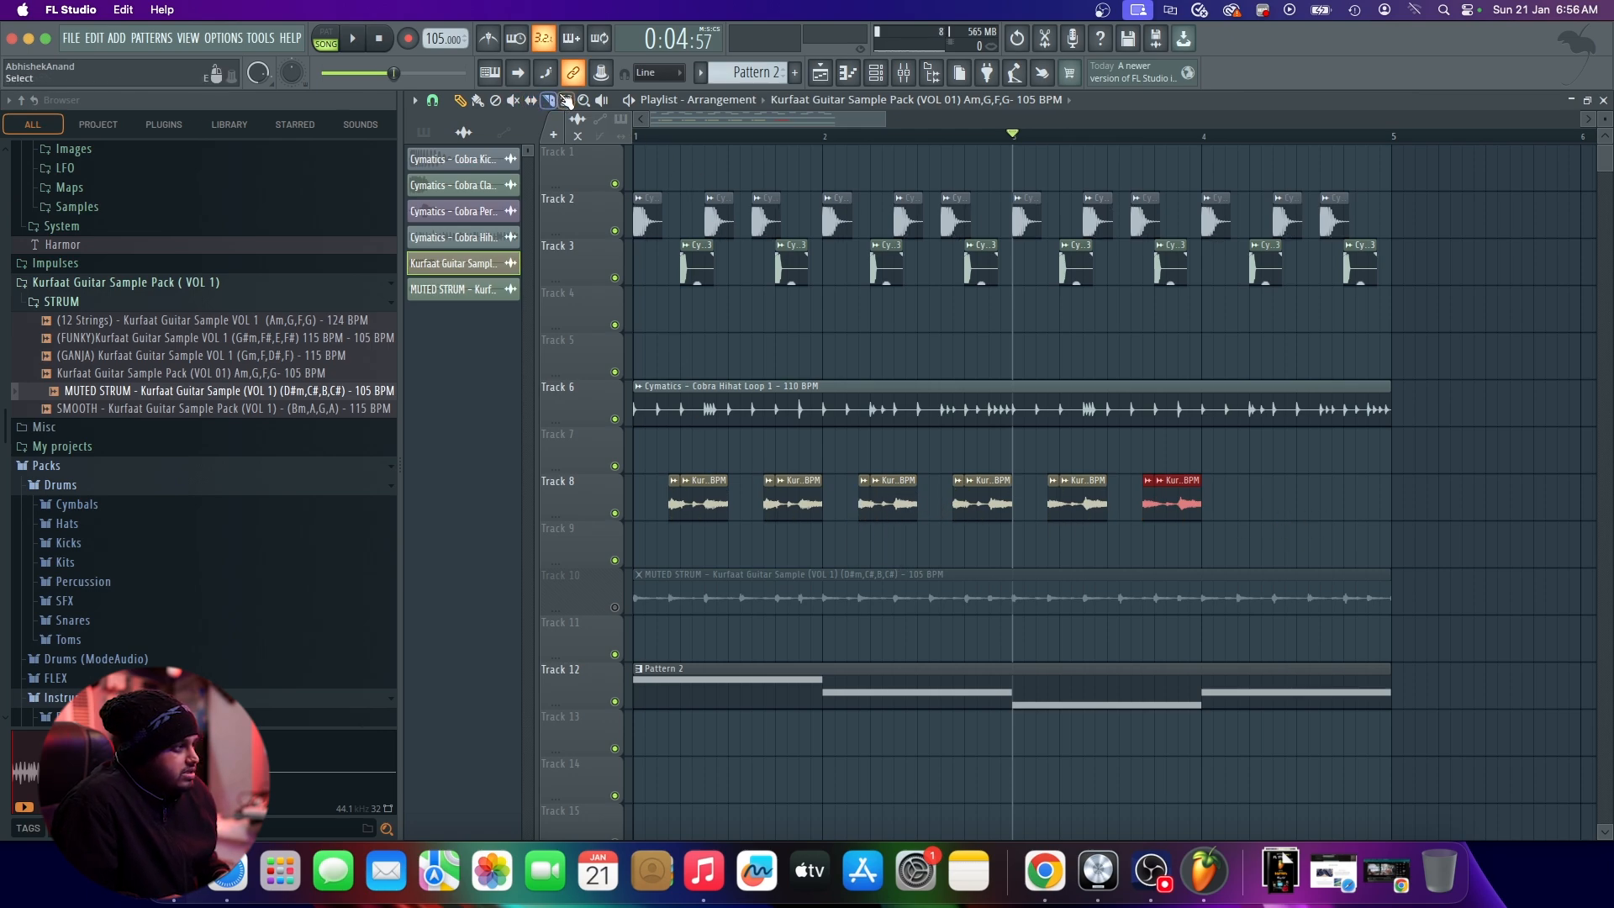
drag(844, 532, 1377, 503)
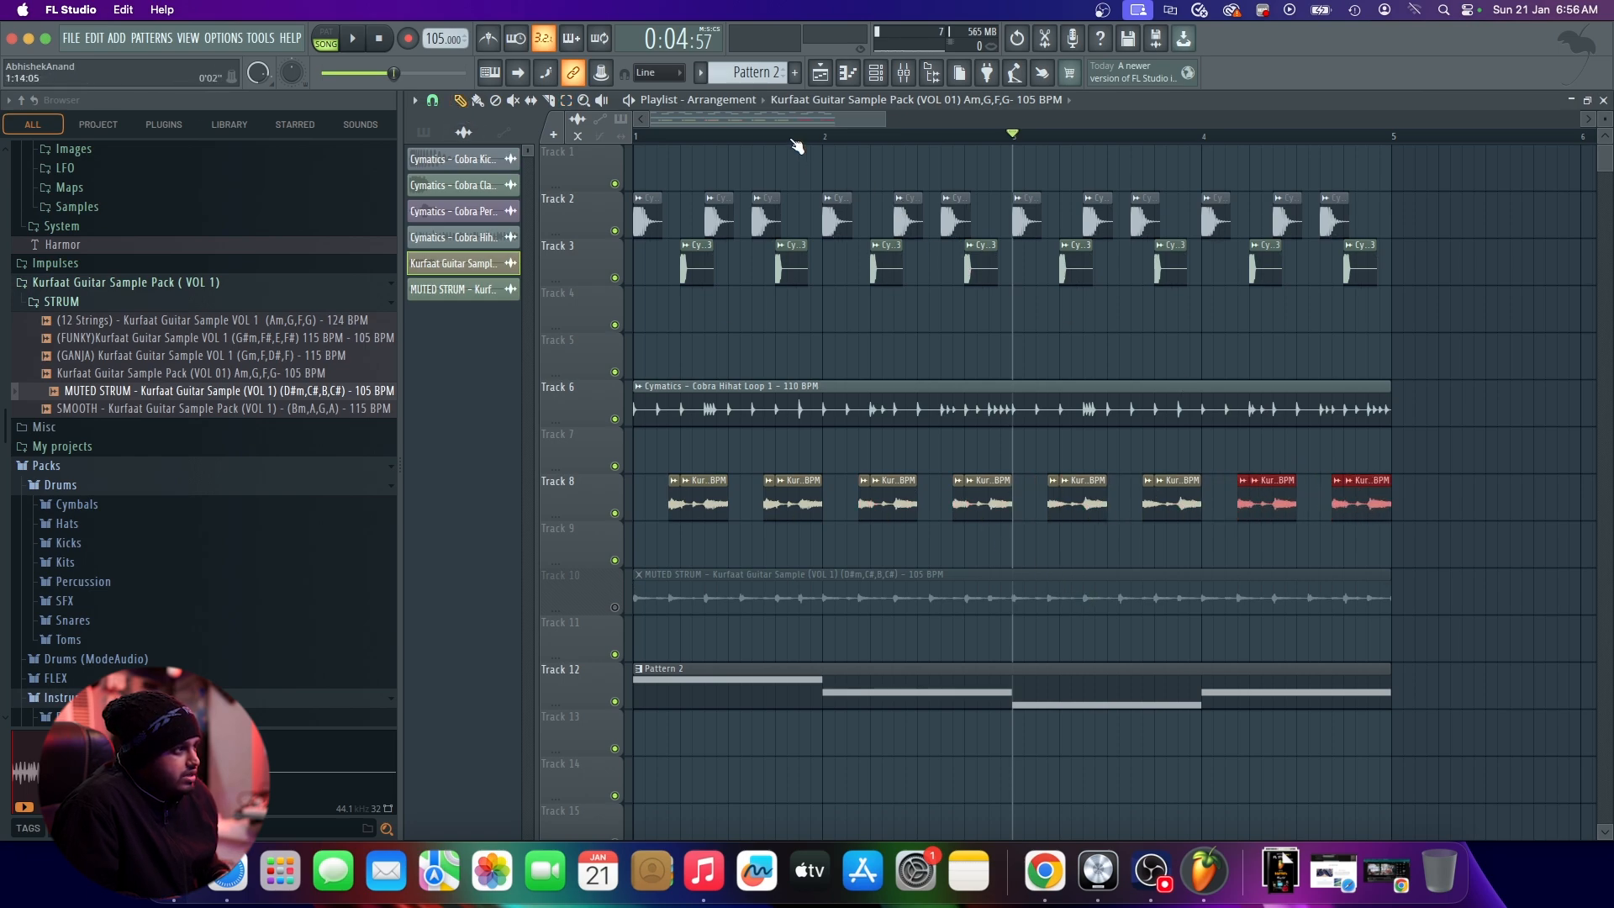
key(space)
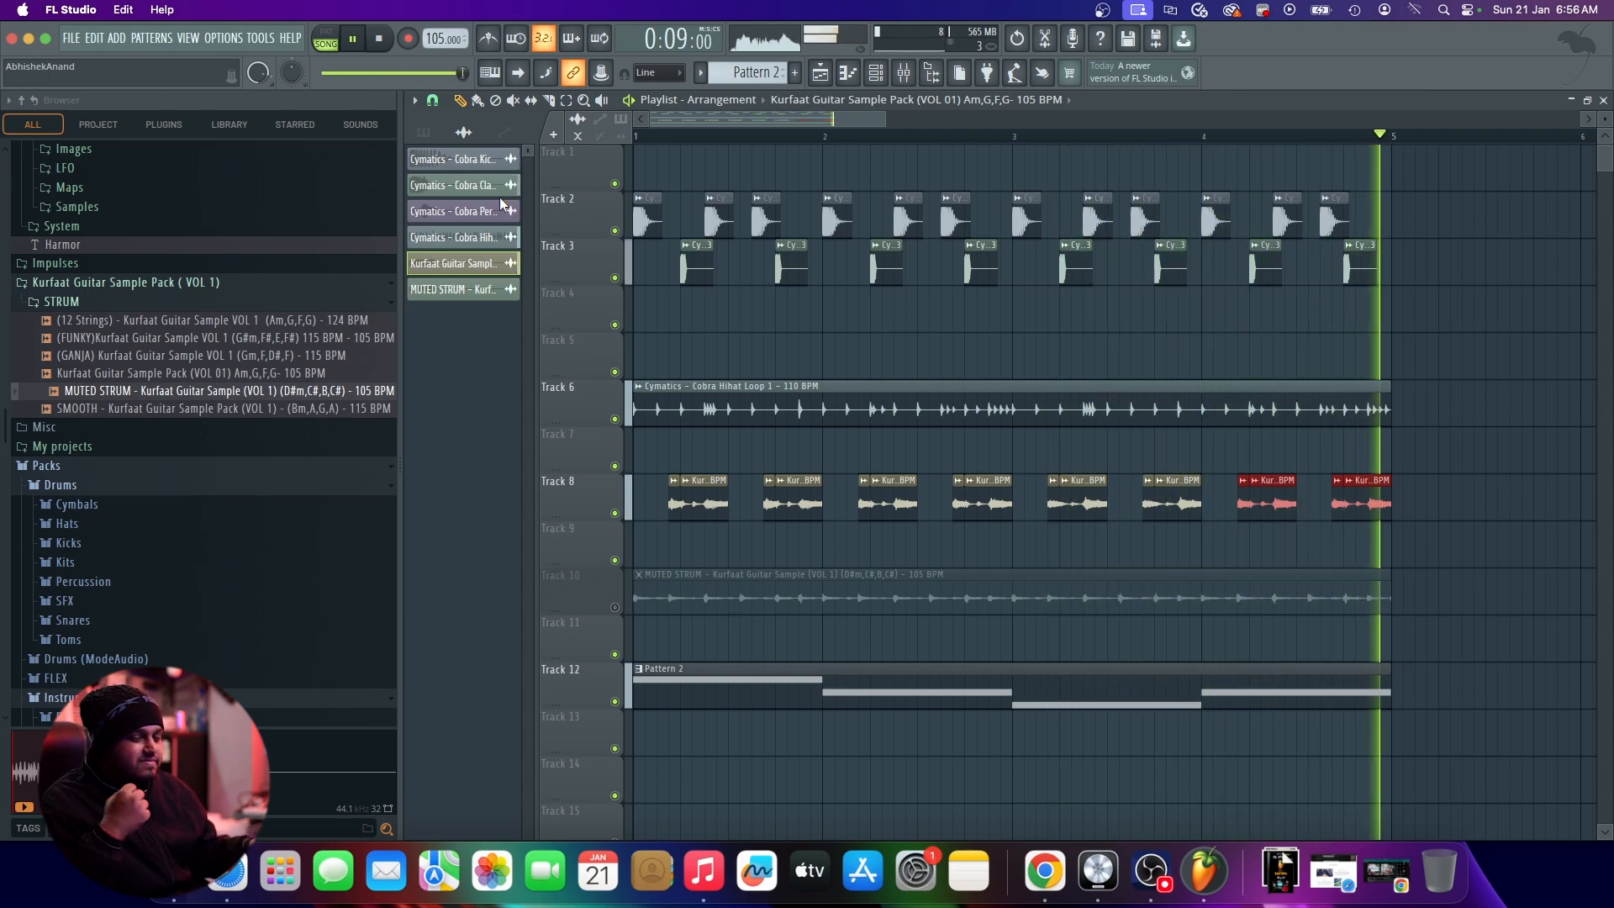
key(space)
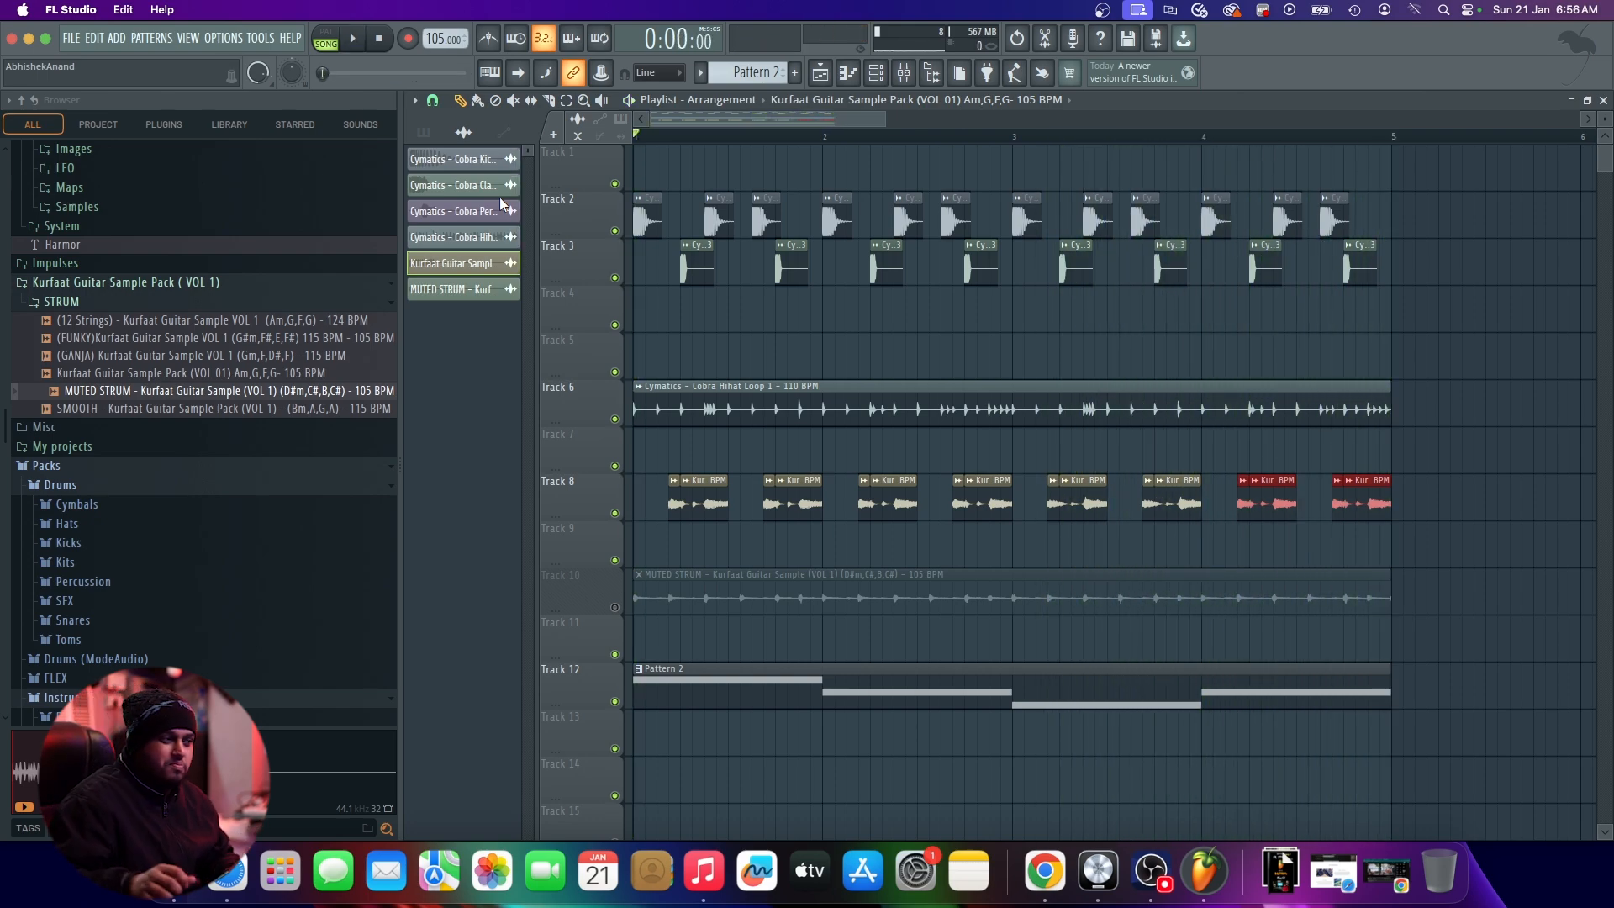
Step: Unmute Track 10 with the MUTED STRUM guitar and play the arrangement from the start
click(614, 607)
key(space)
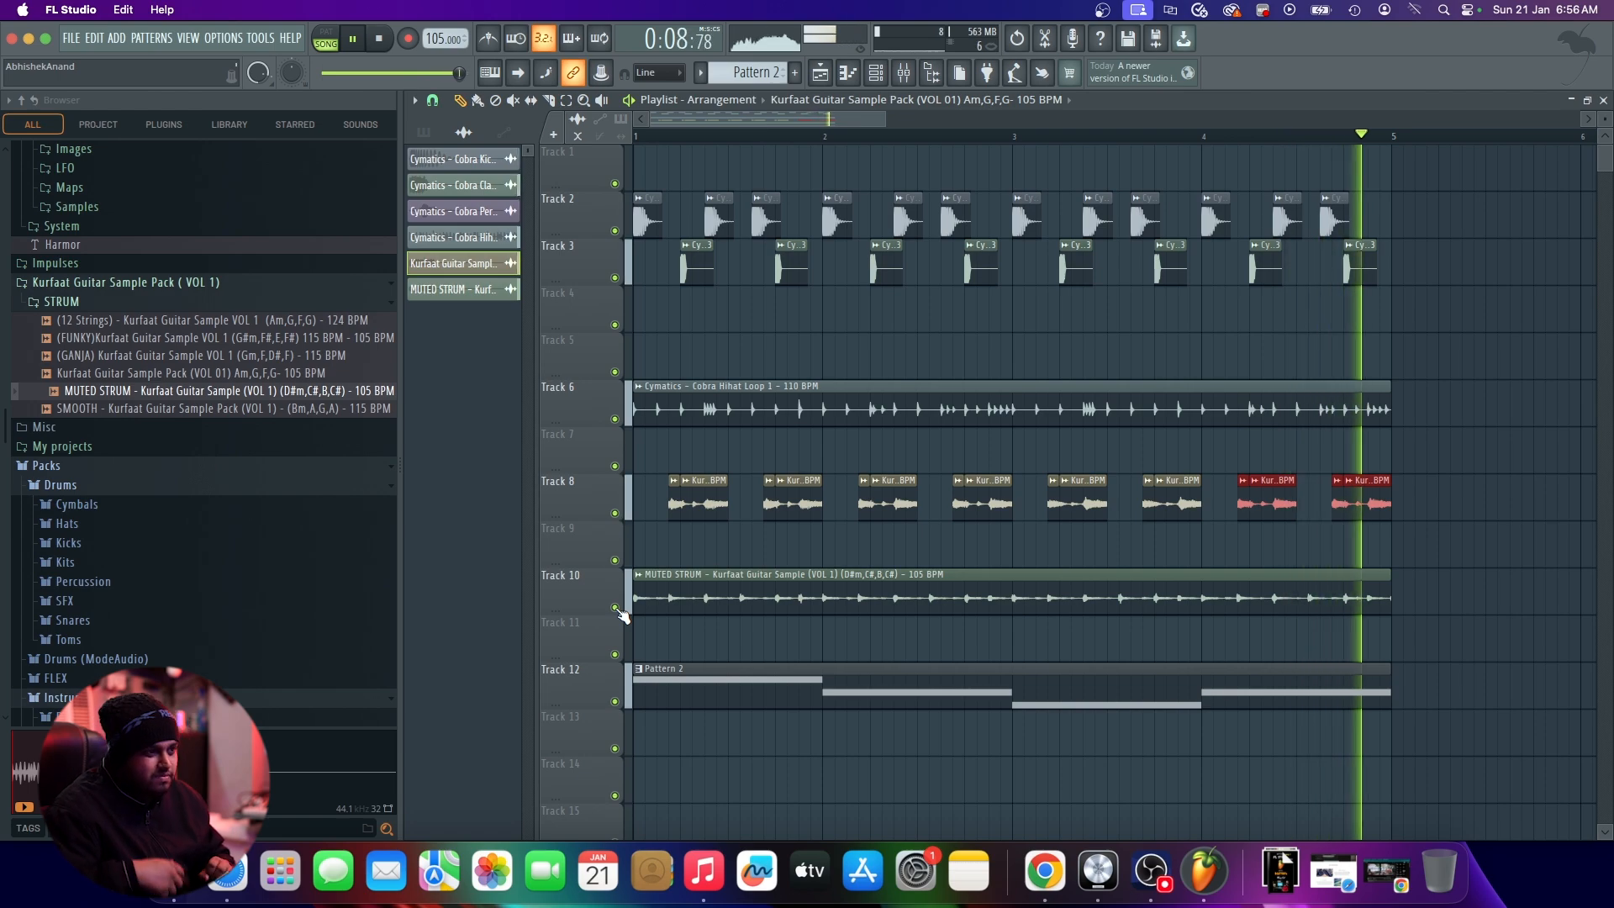
key(space)
scroll(740, 663, down, 1)
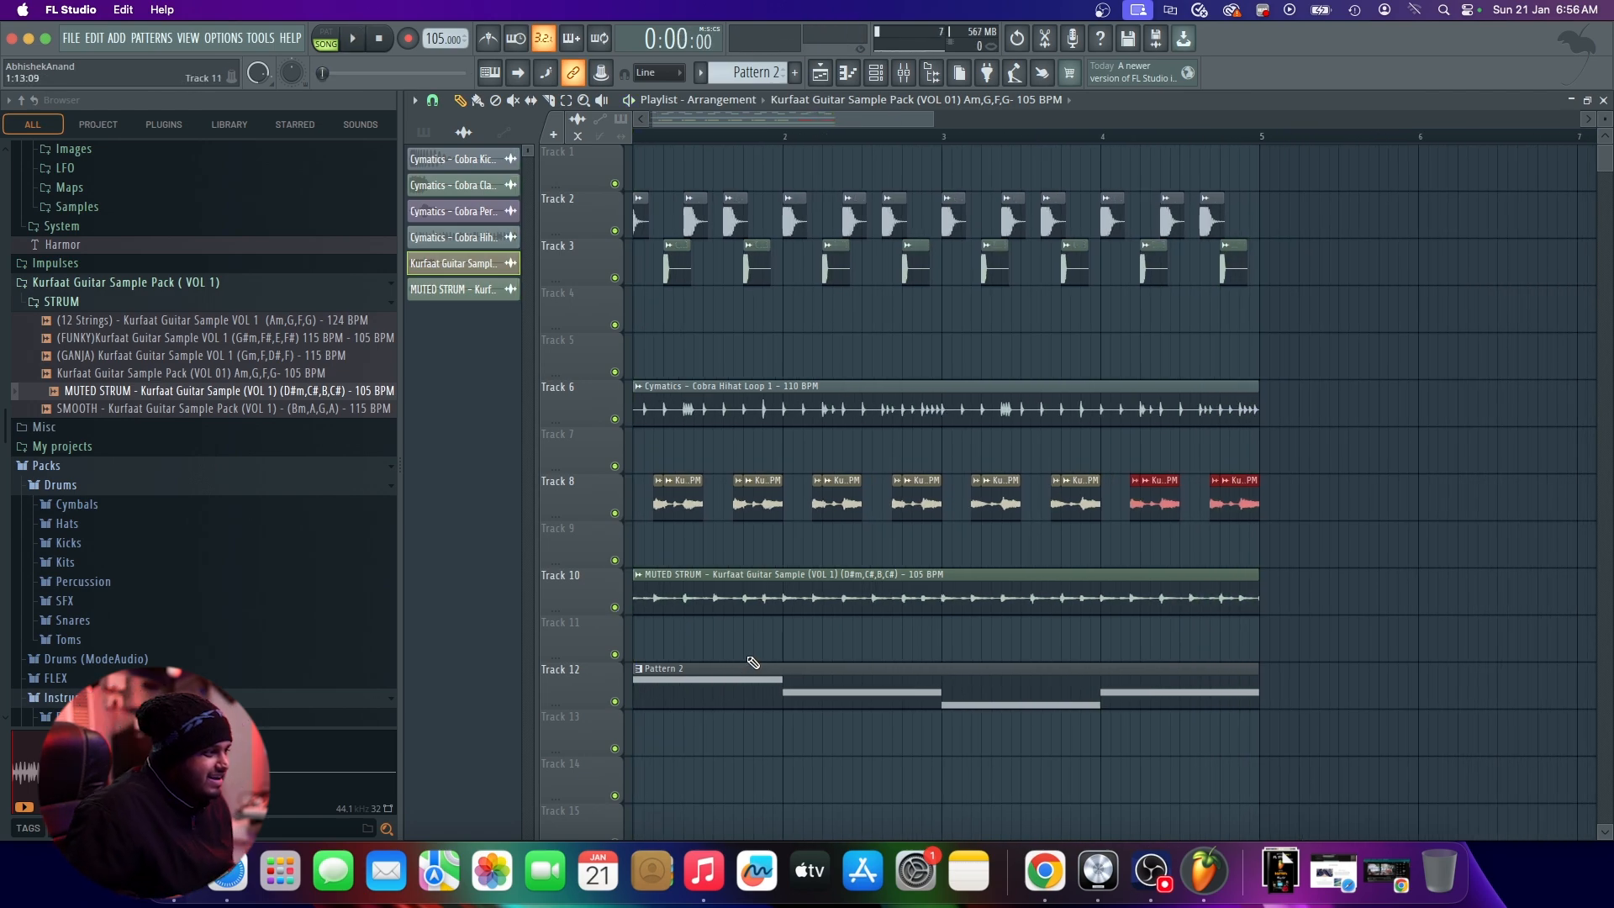